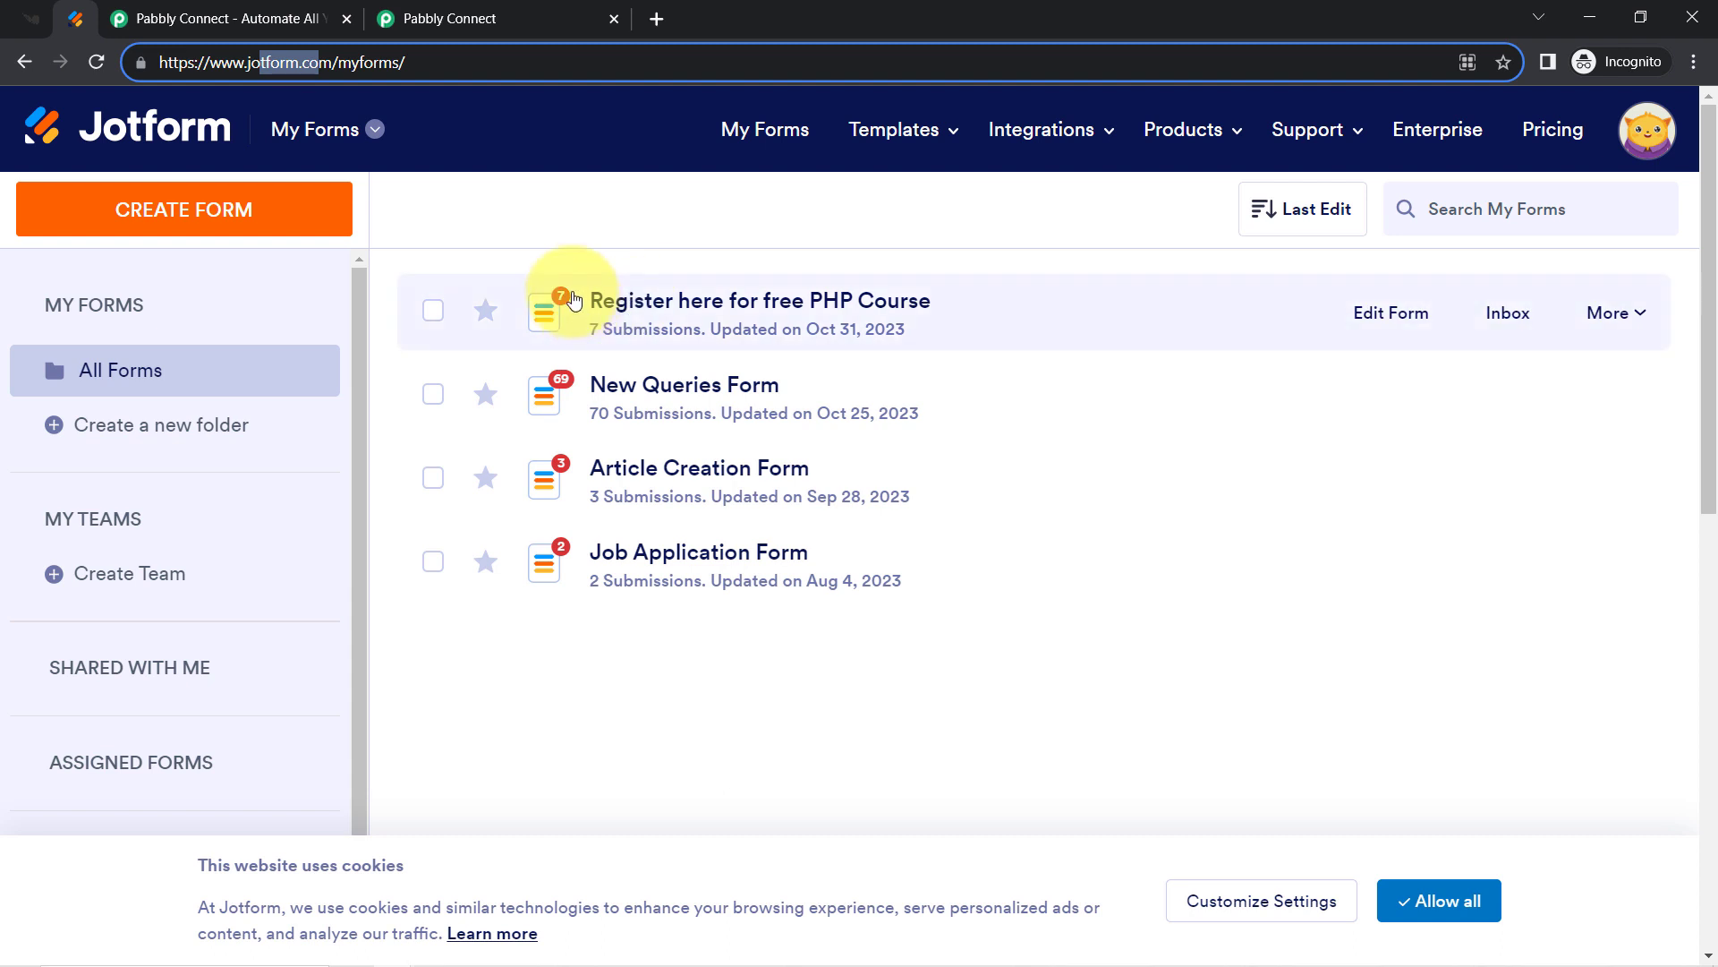
Look over the pabbly.com landing page, highlighting its web address and headline.
left_click(470, 208)
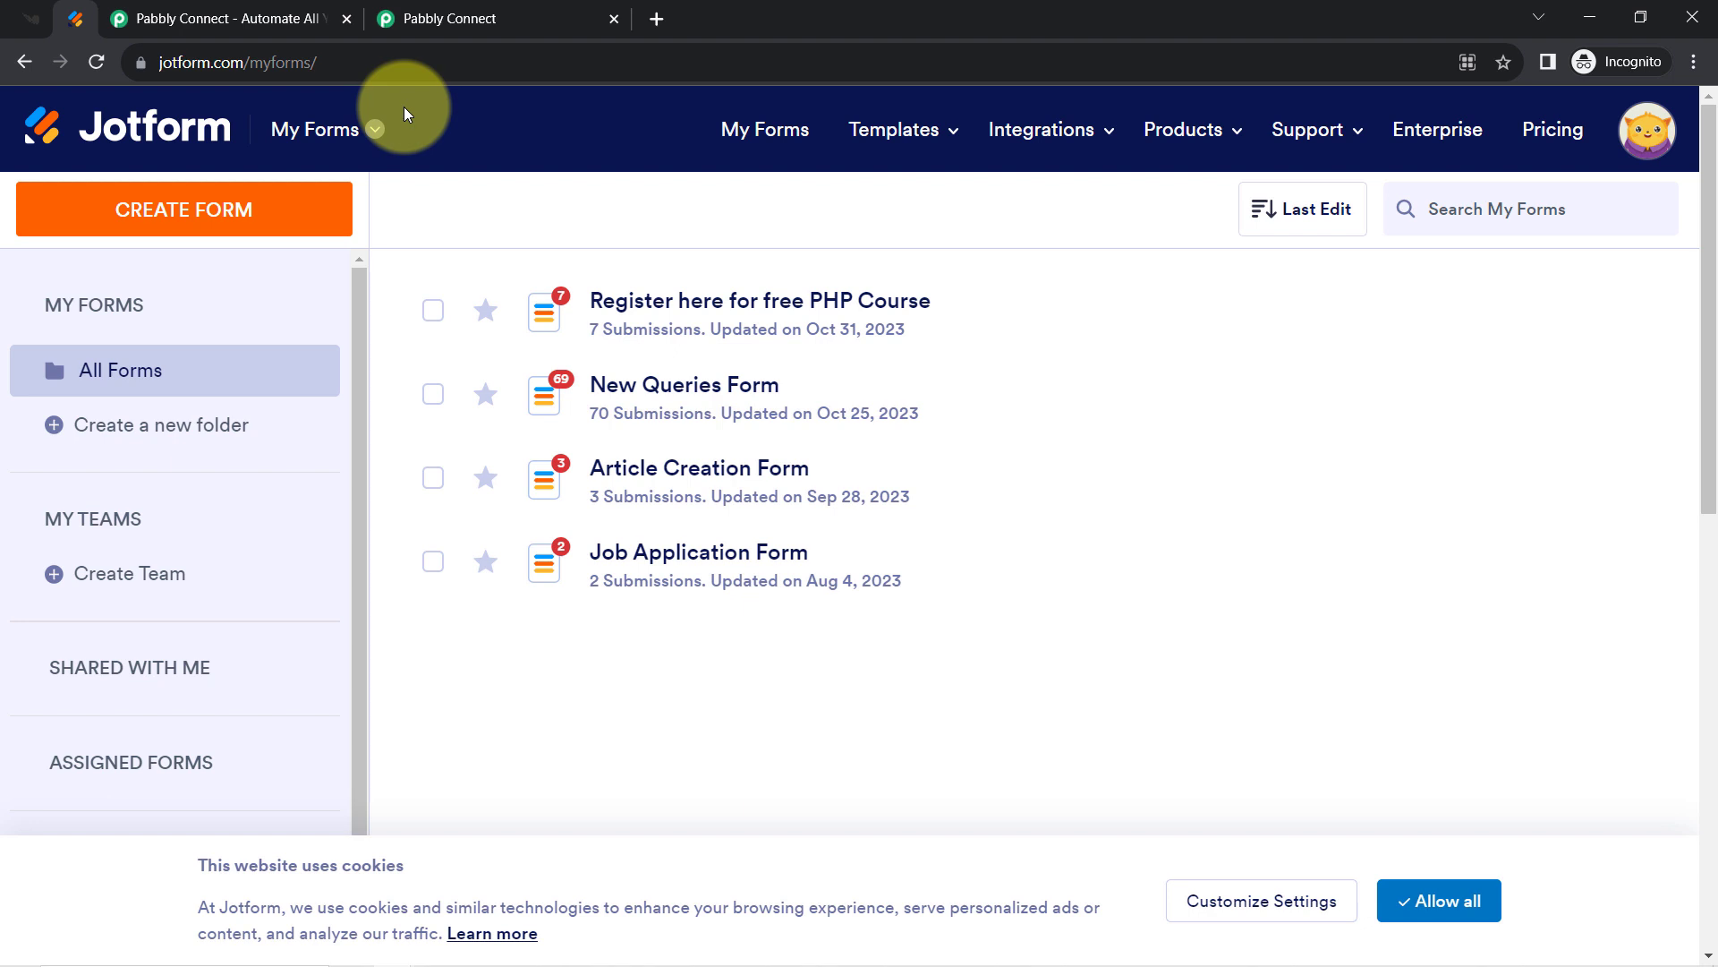
left_click(237, 20)
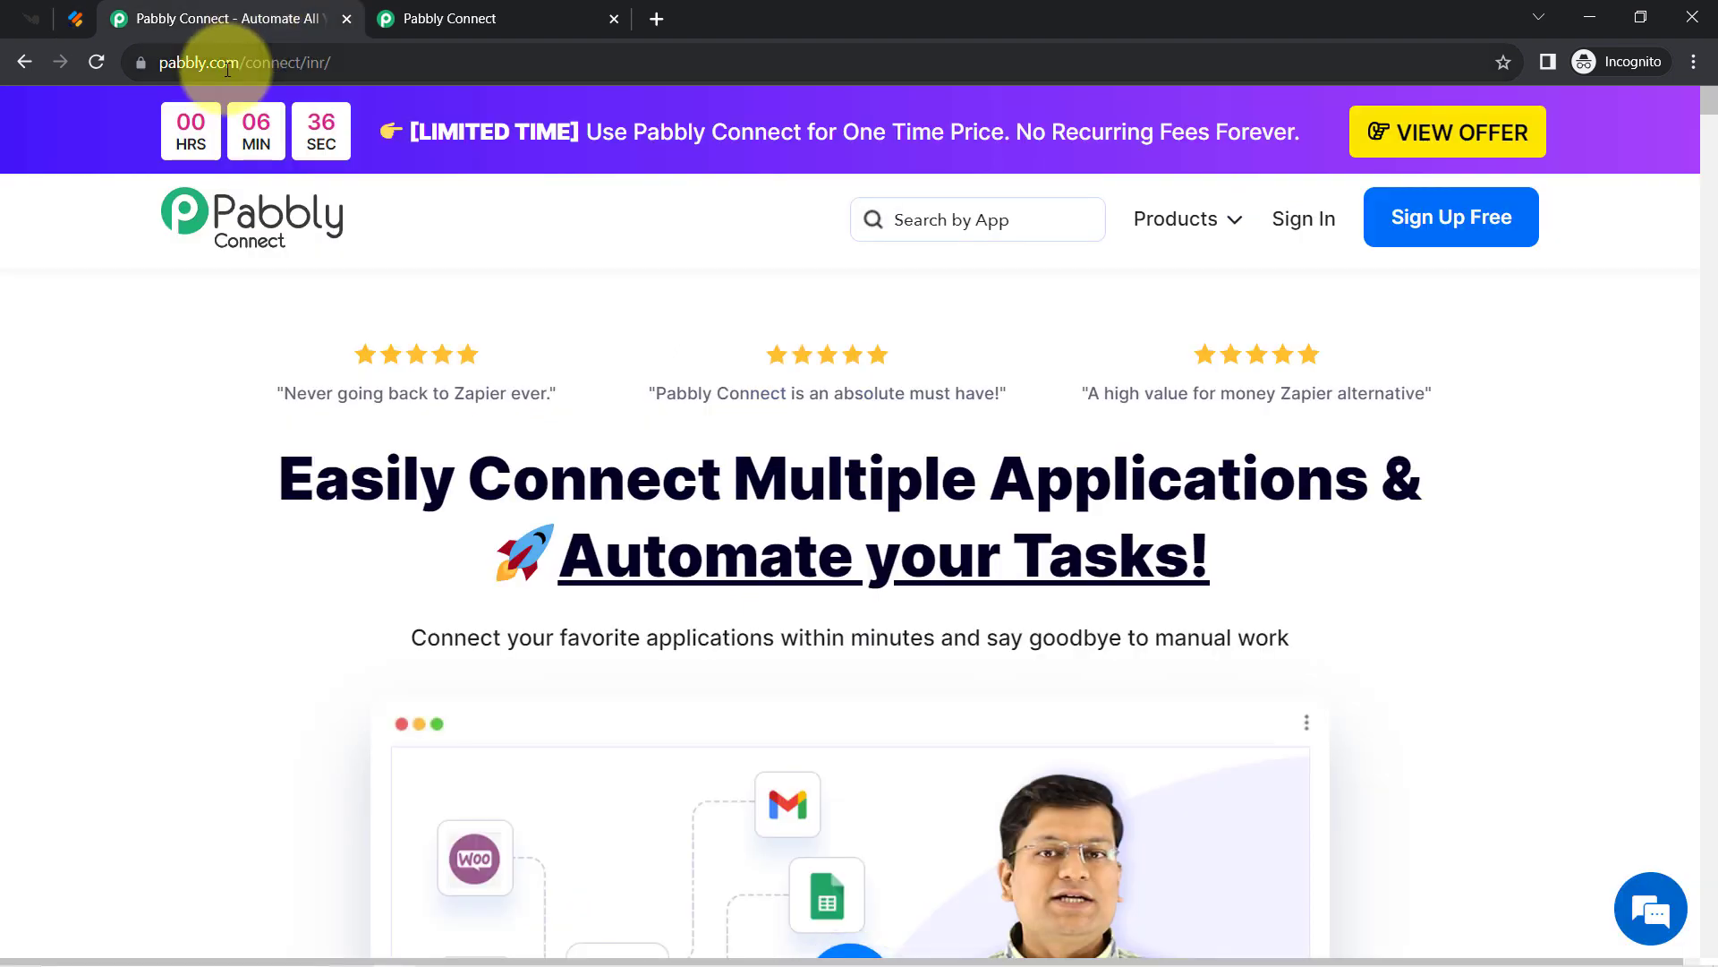
left_click_drag(199, 68, 308, 67)
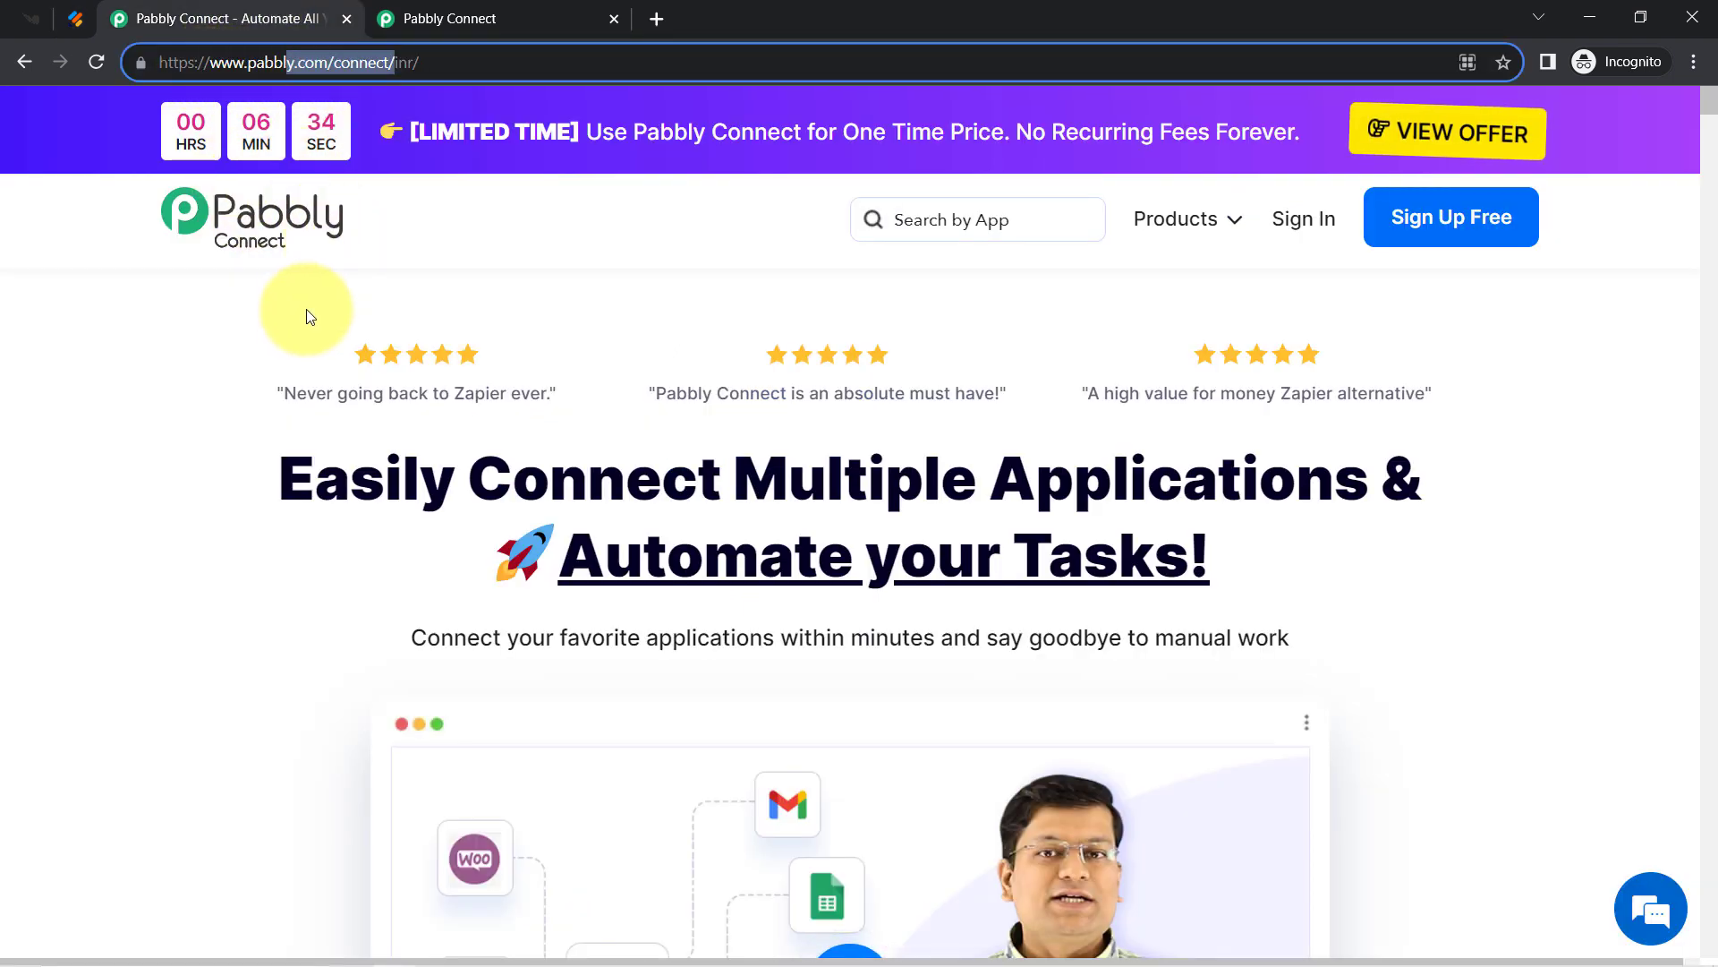
left_click_drag(350, 474, 951, 585)
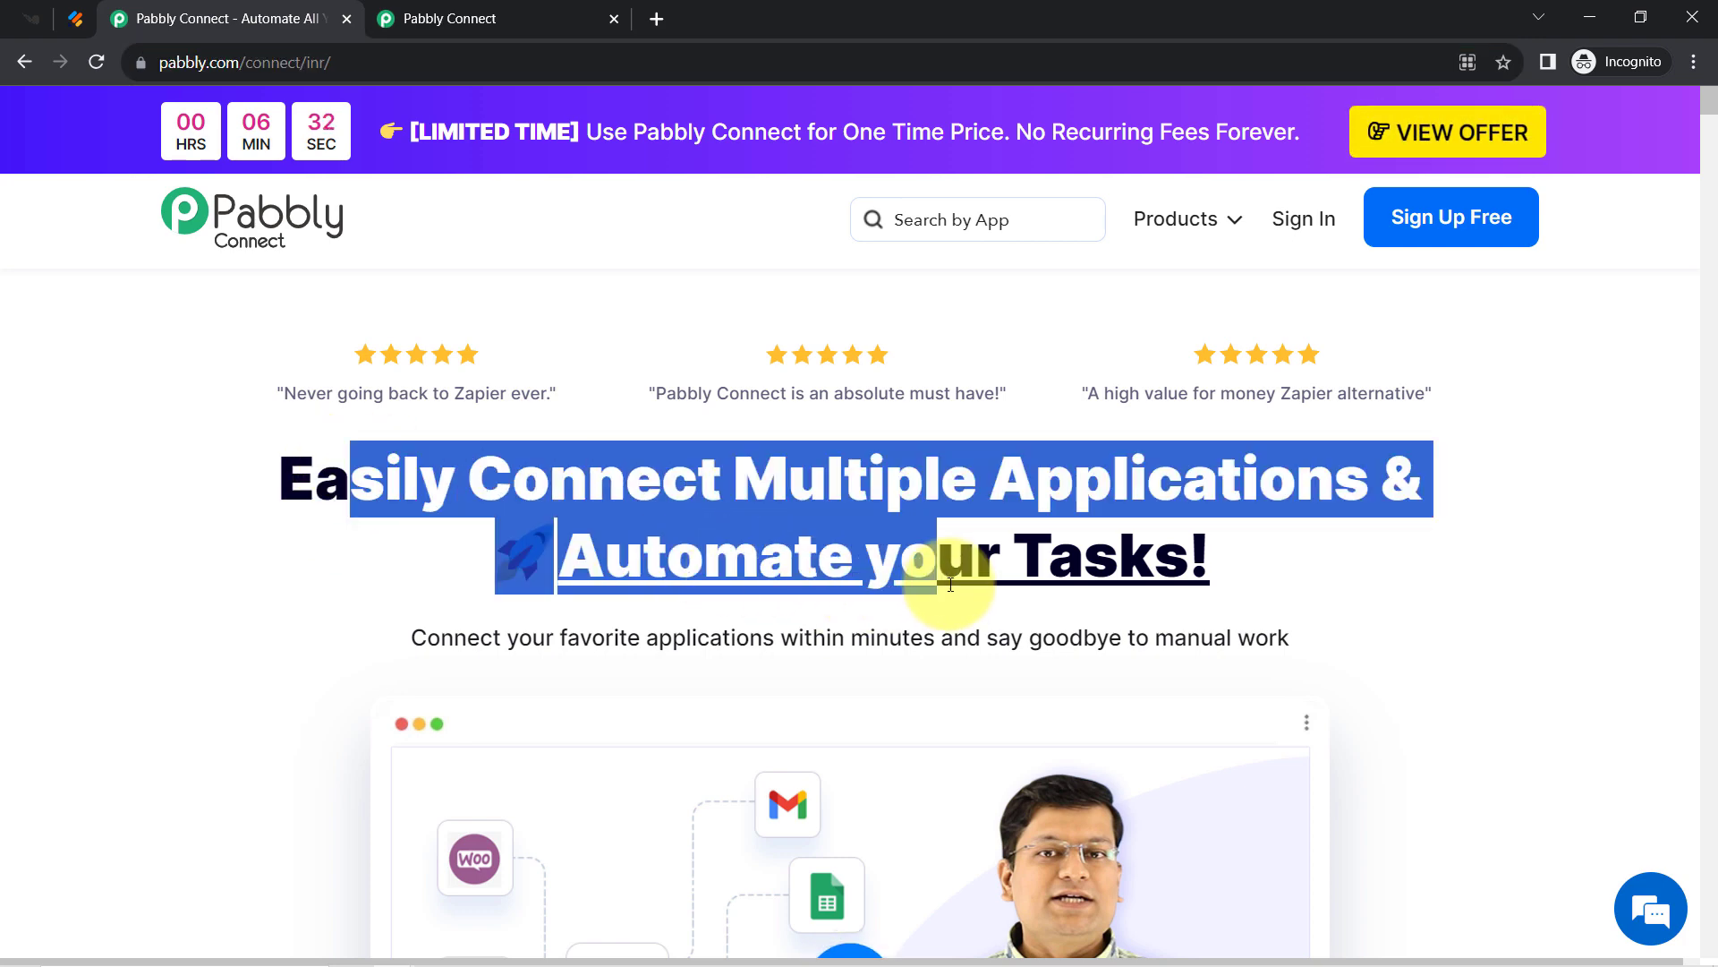
Go back to the Pabbly Connect dashboard and highlight its Dashboard heading.
left_click(470, 11)
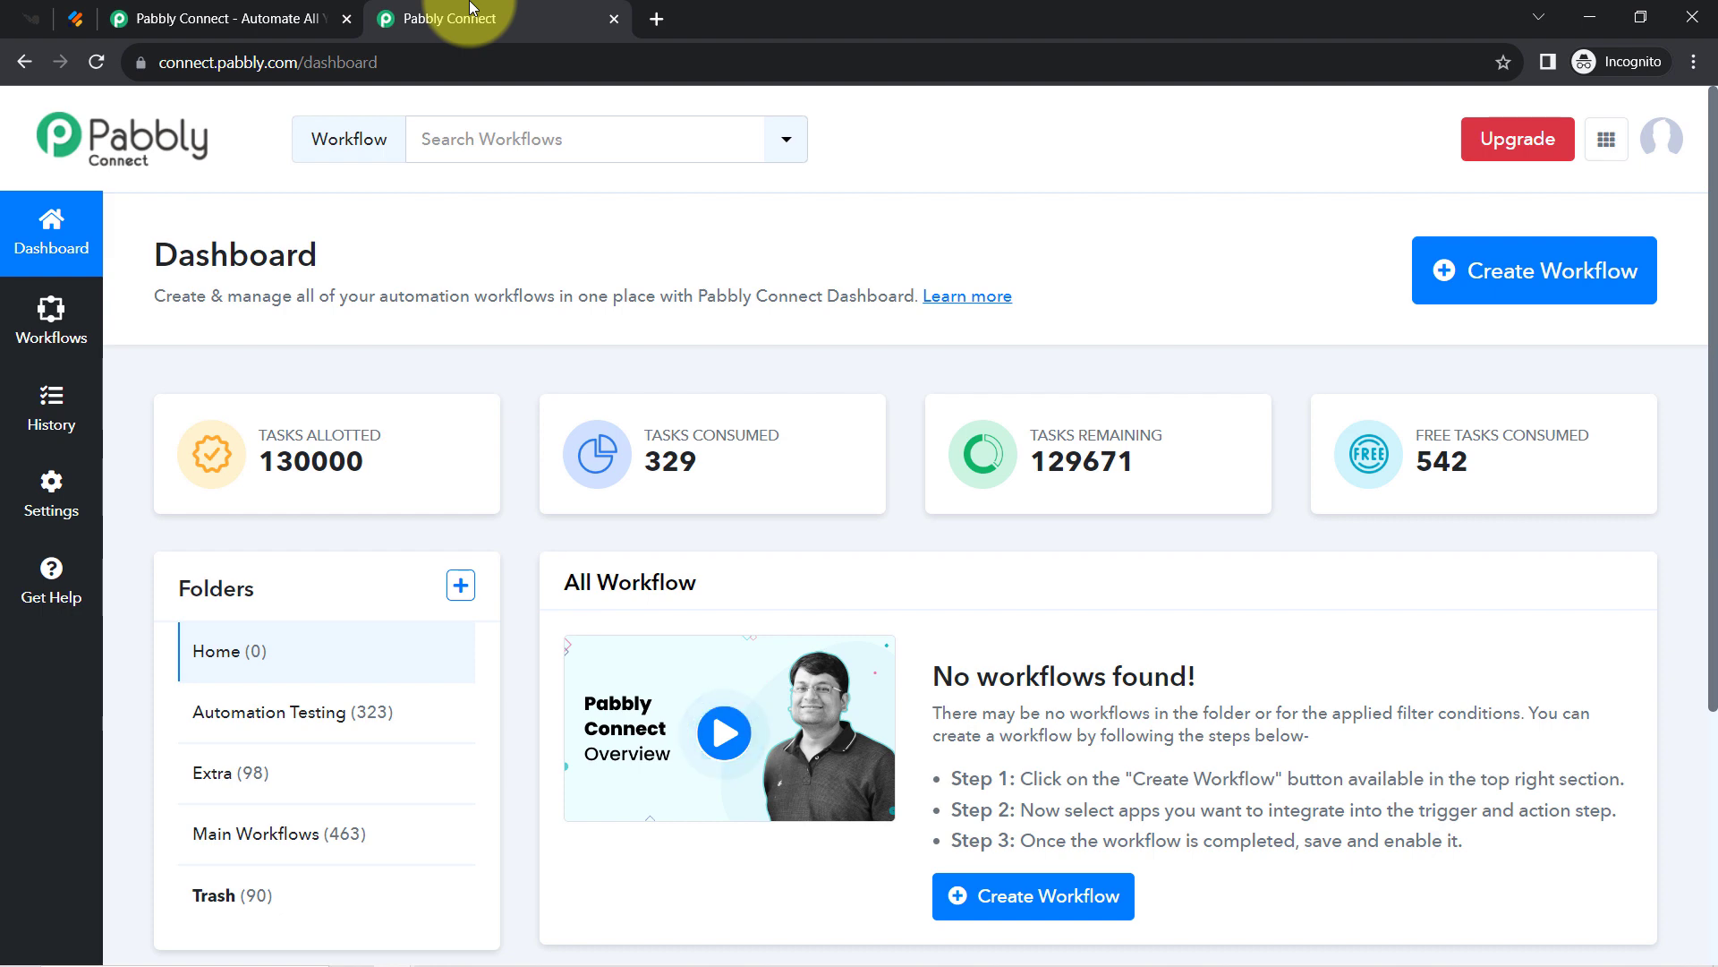
left_click(283, 19)
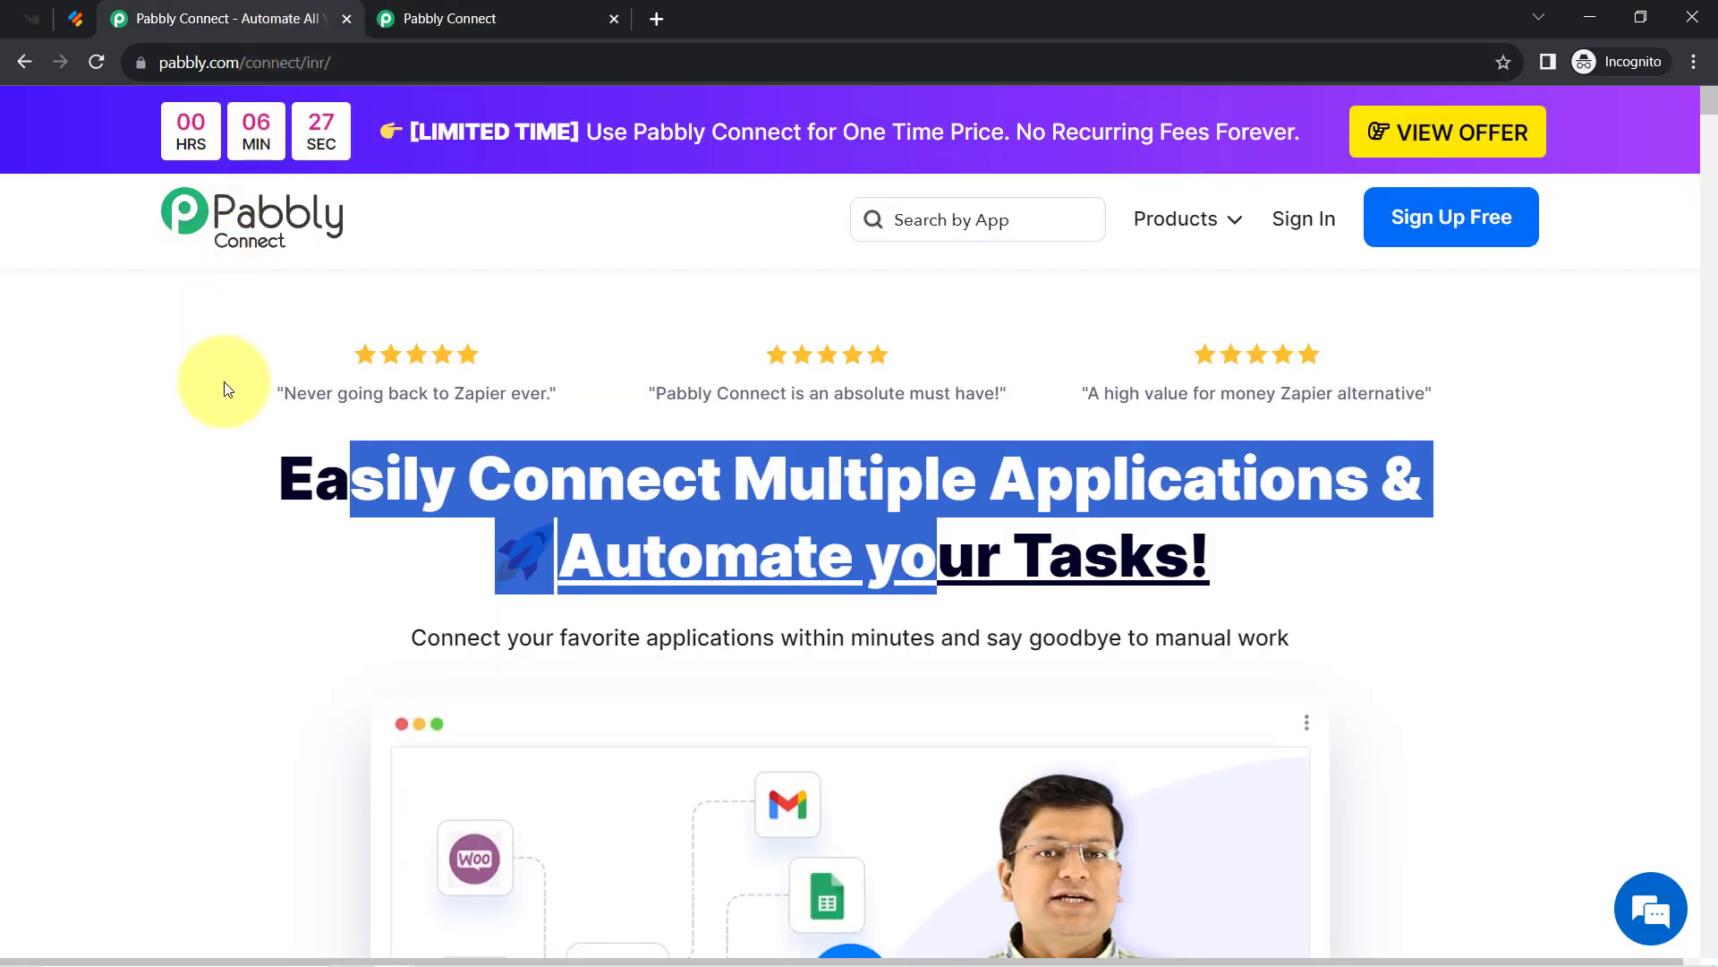
left_click(318, 448)
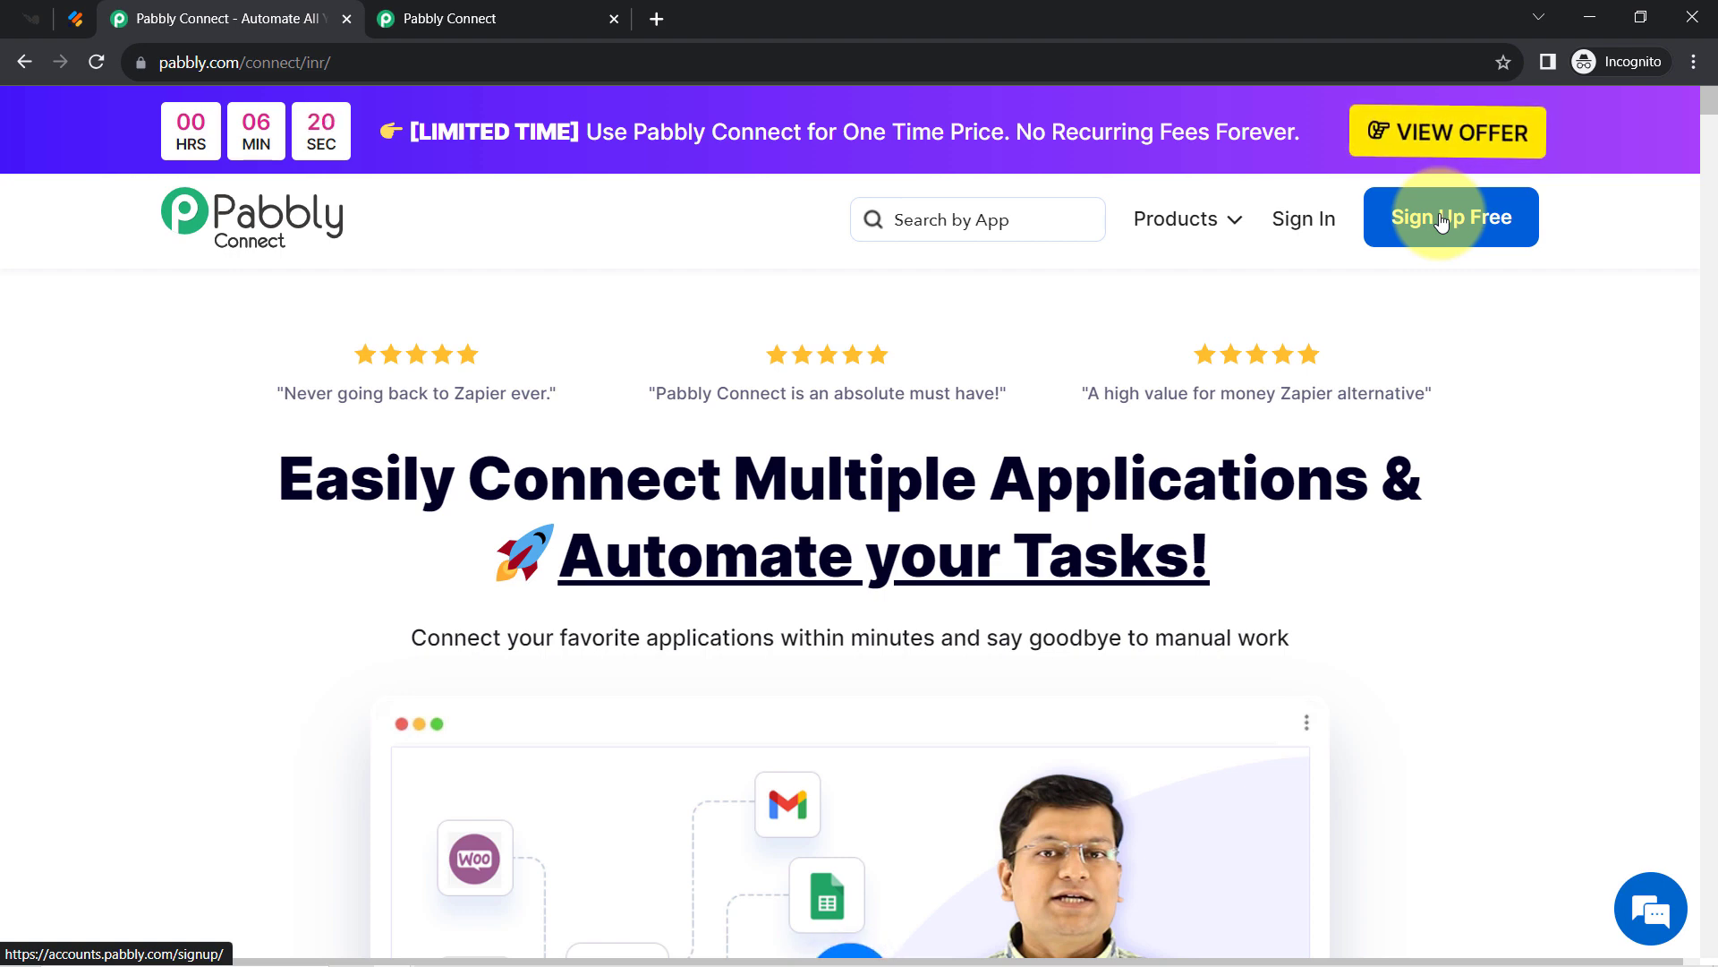
left_click(498, 17)
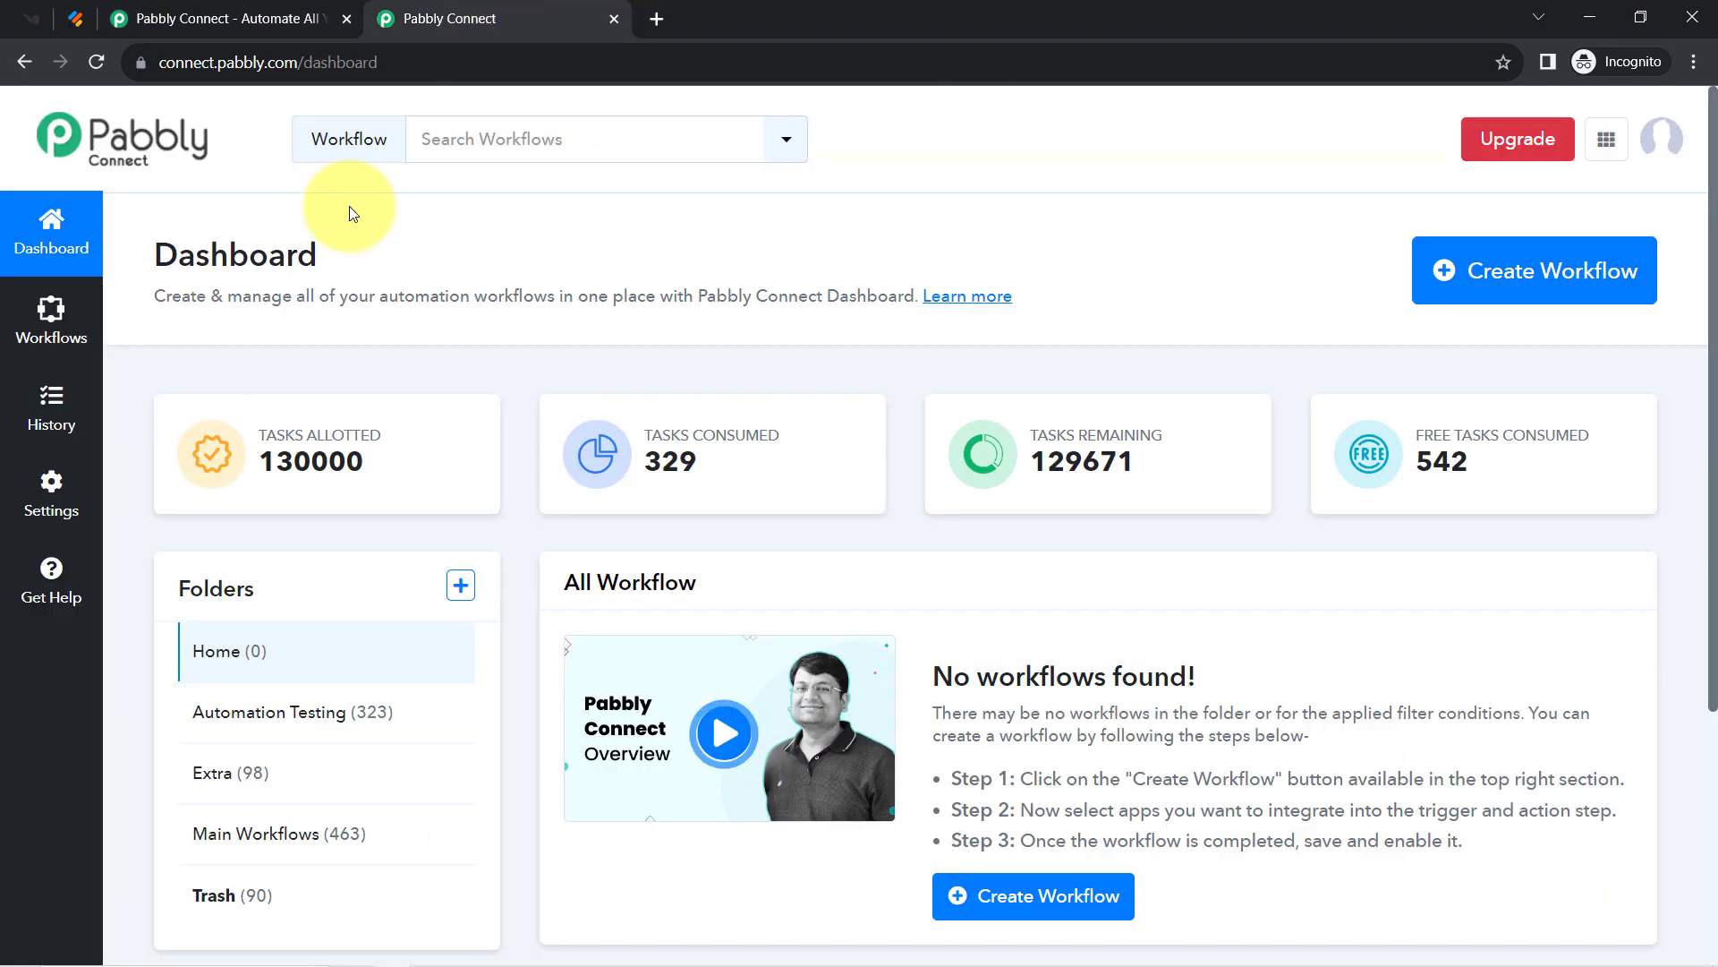
double_click(291, 253)
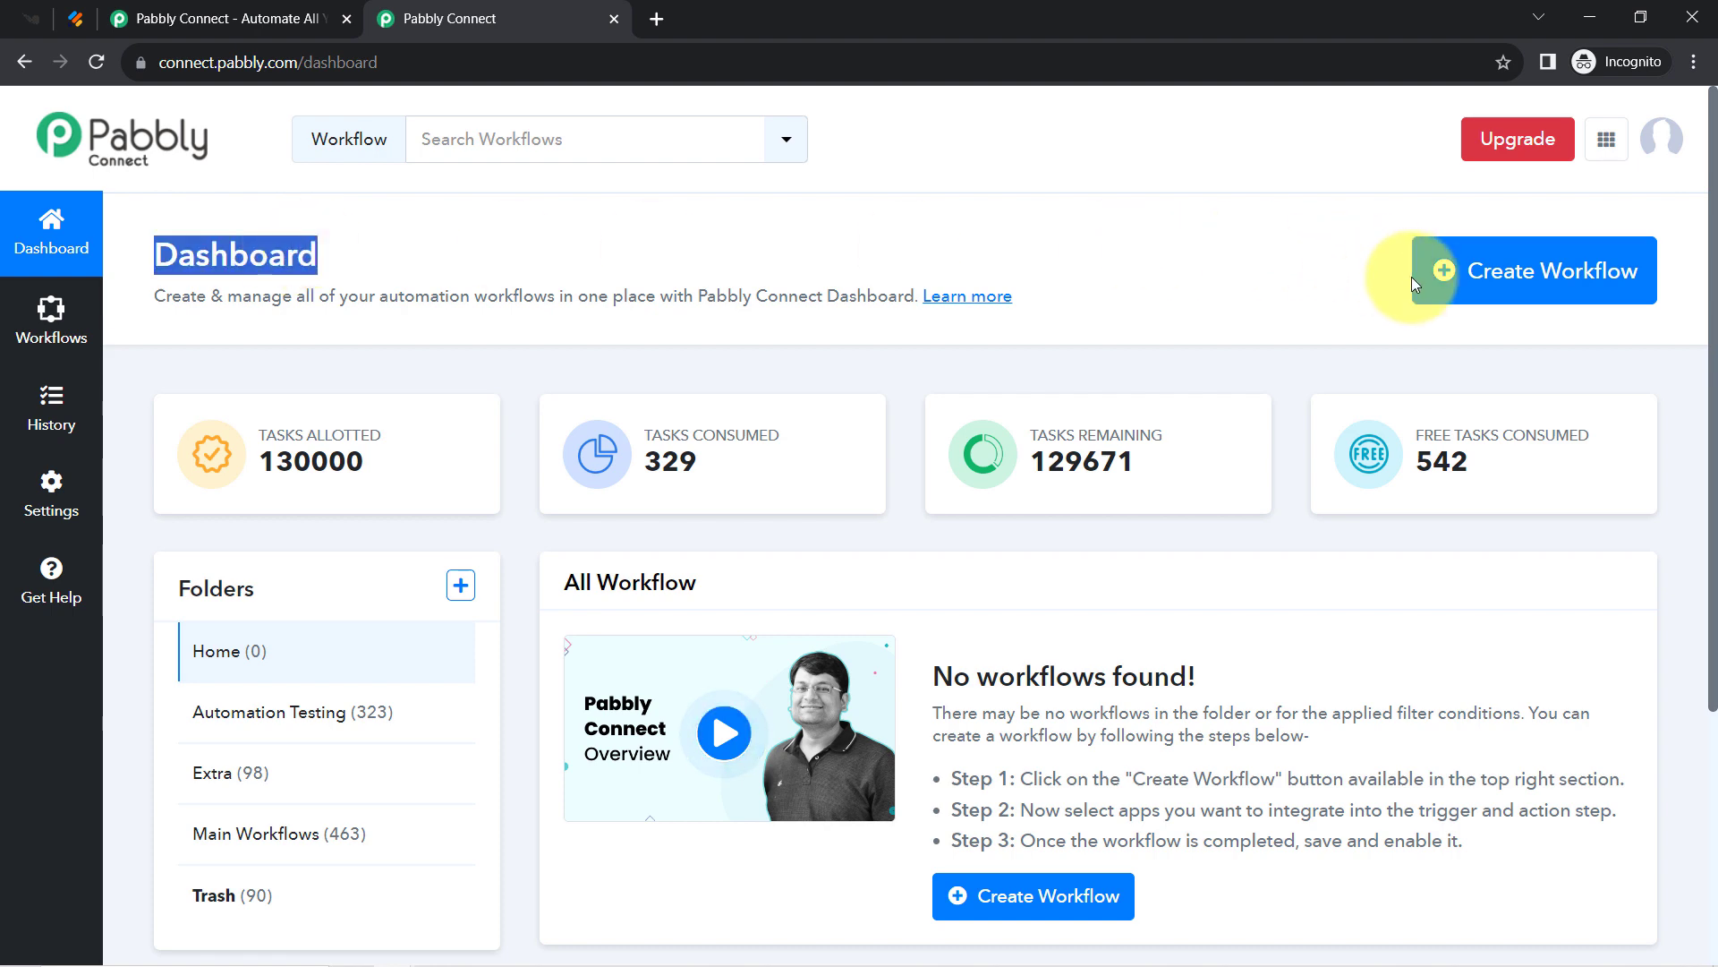
Create a workflow named 'Create Knorish User from Webhook Response' in the Main Workflows folder.
left_click(1450, 270)
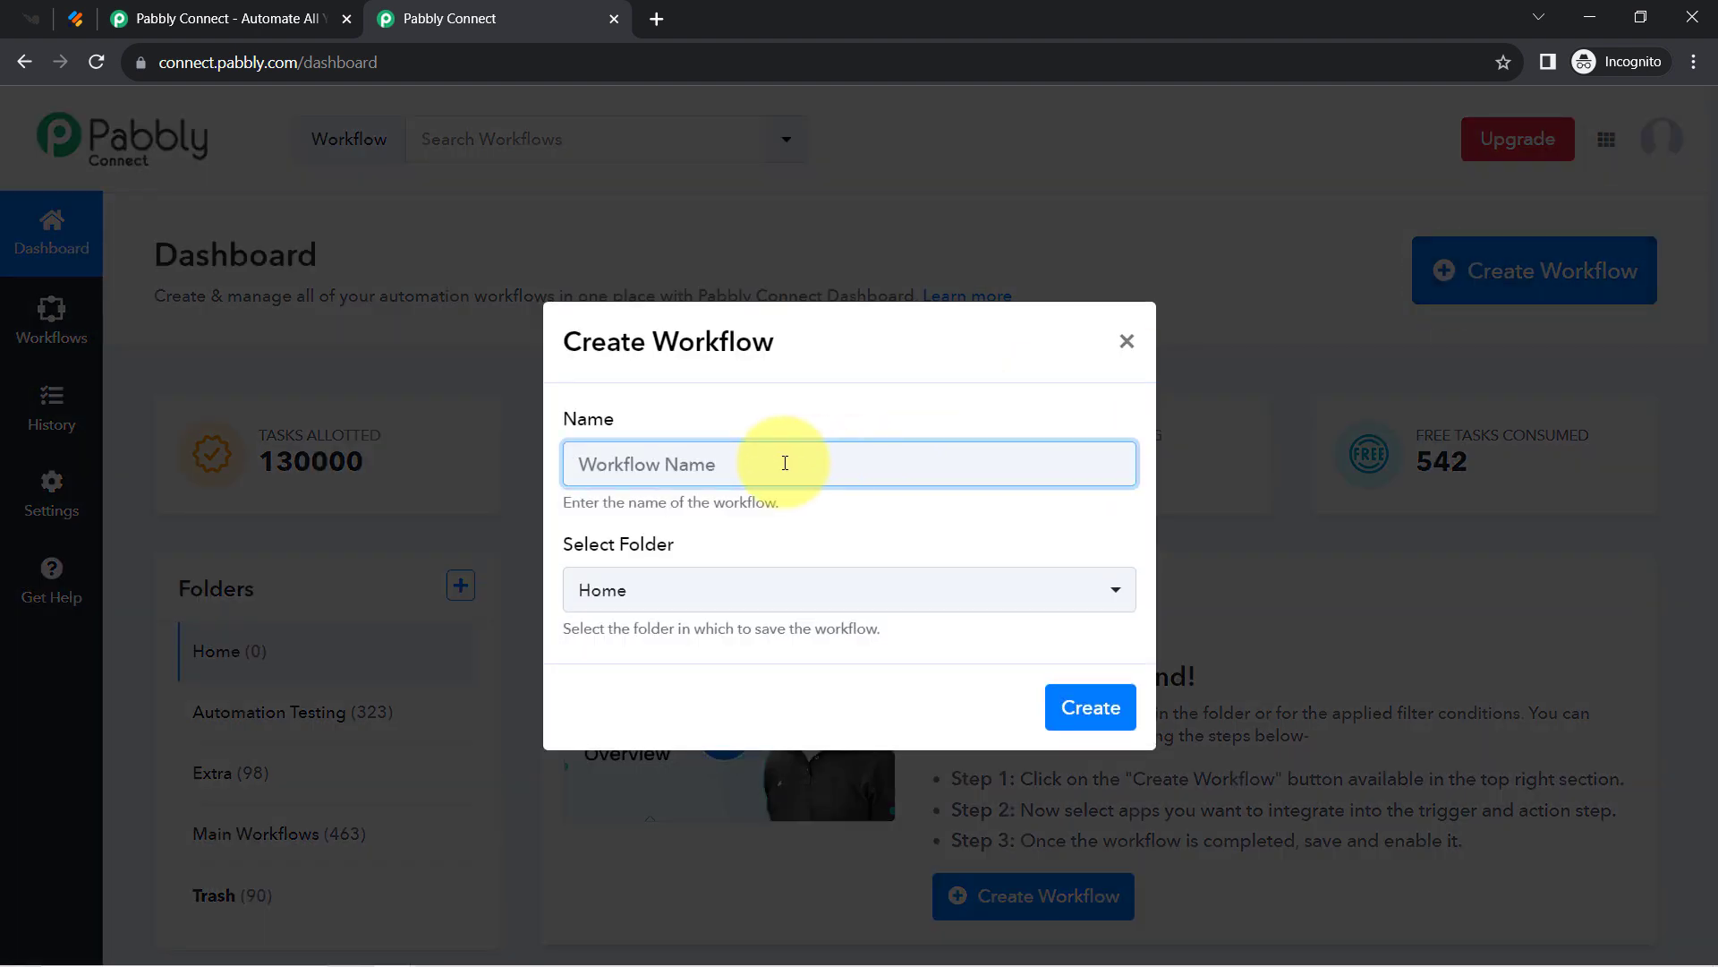
right_click(779, 462)
left_click(823, 616)
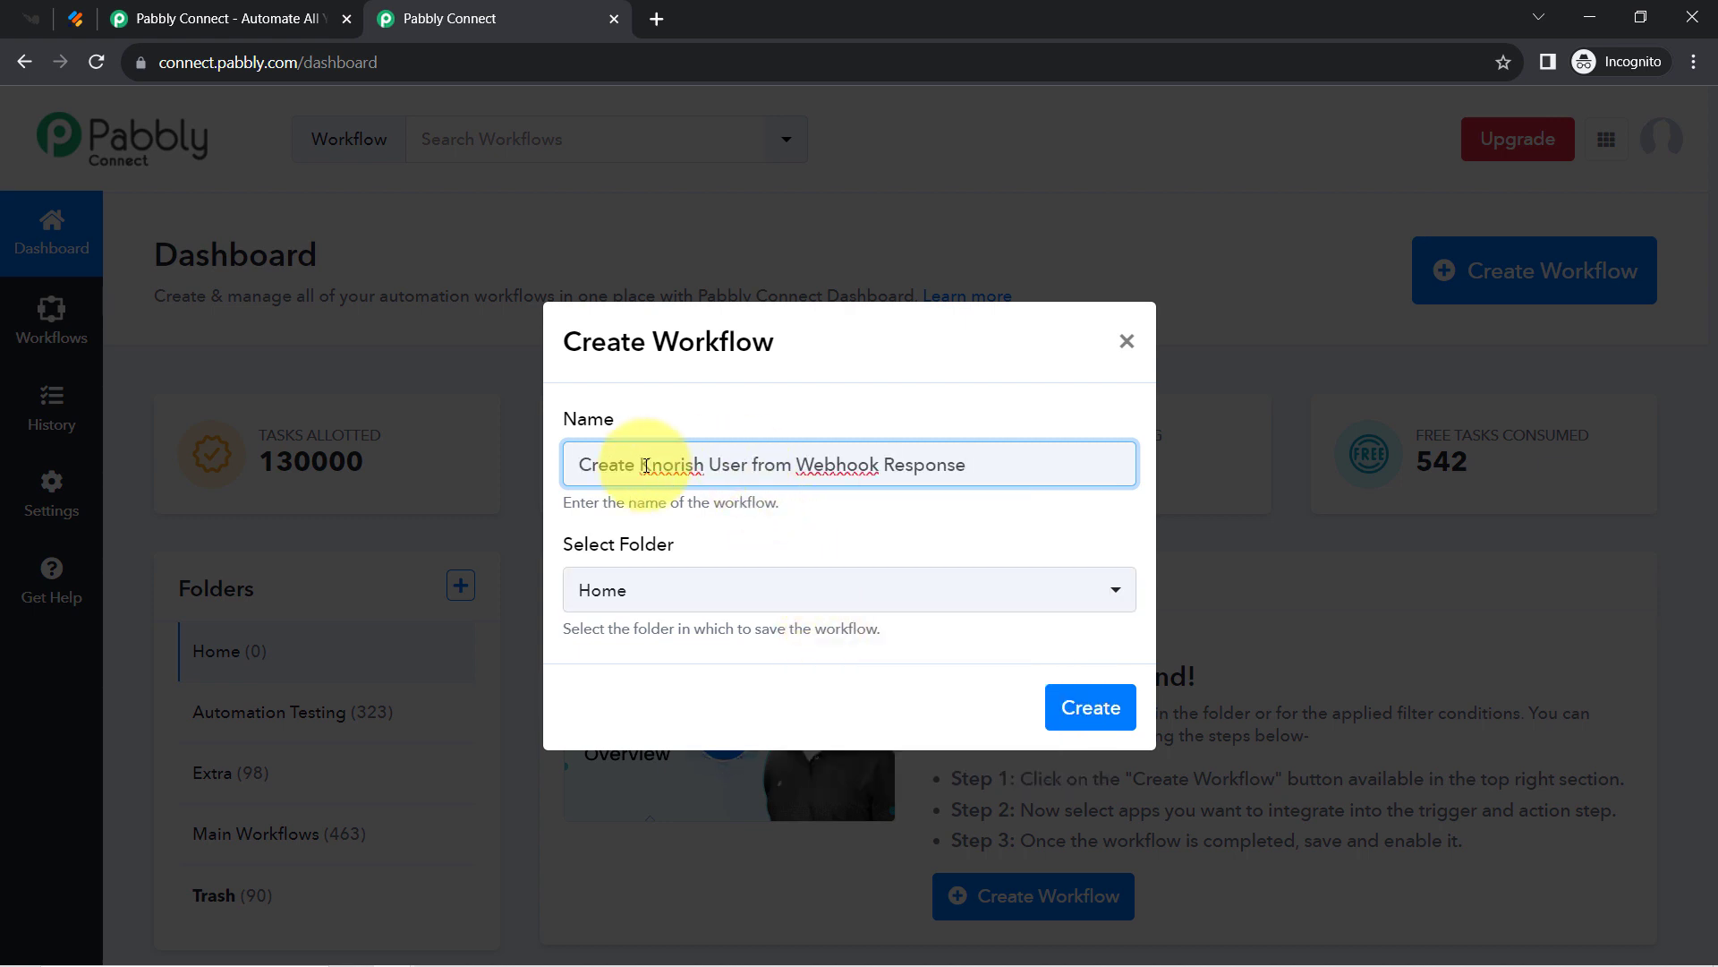
left_click_drag(608, 466, 949, 466)
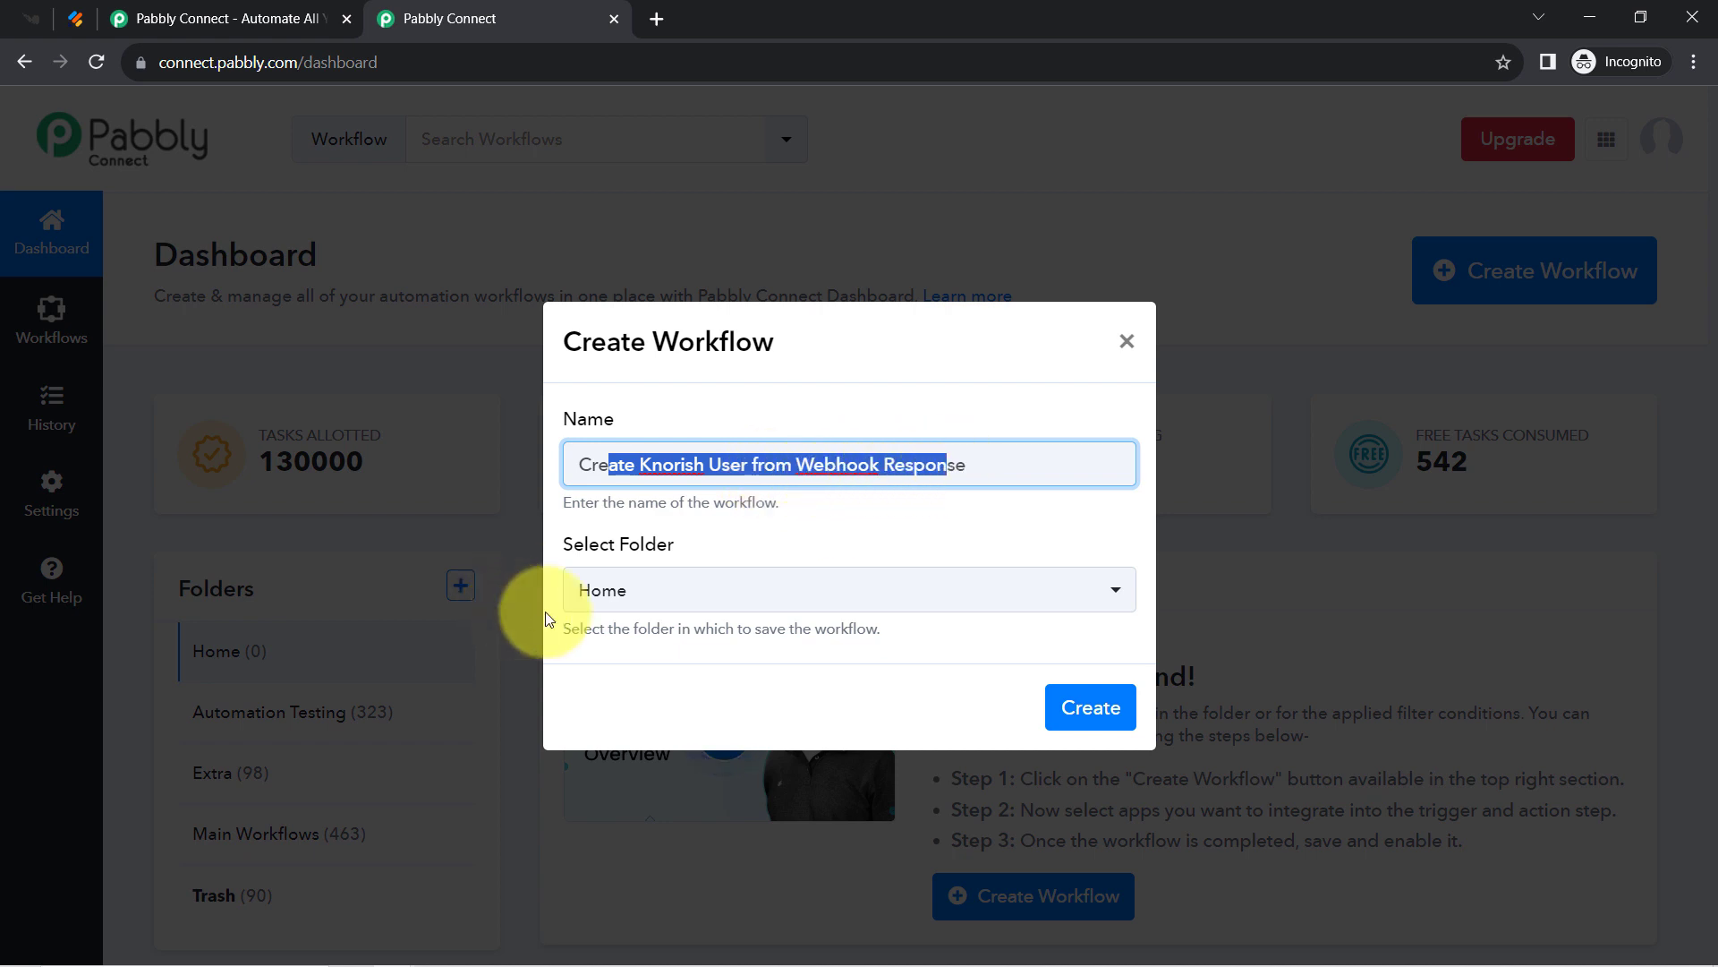
left_click(614, 598)
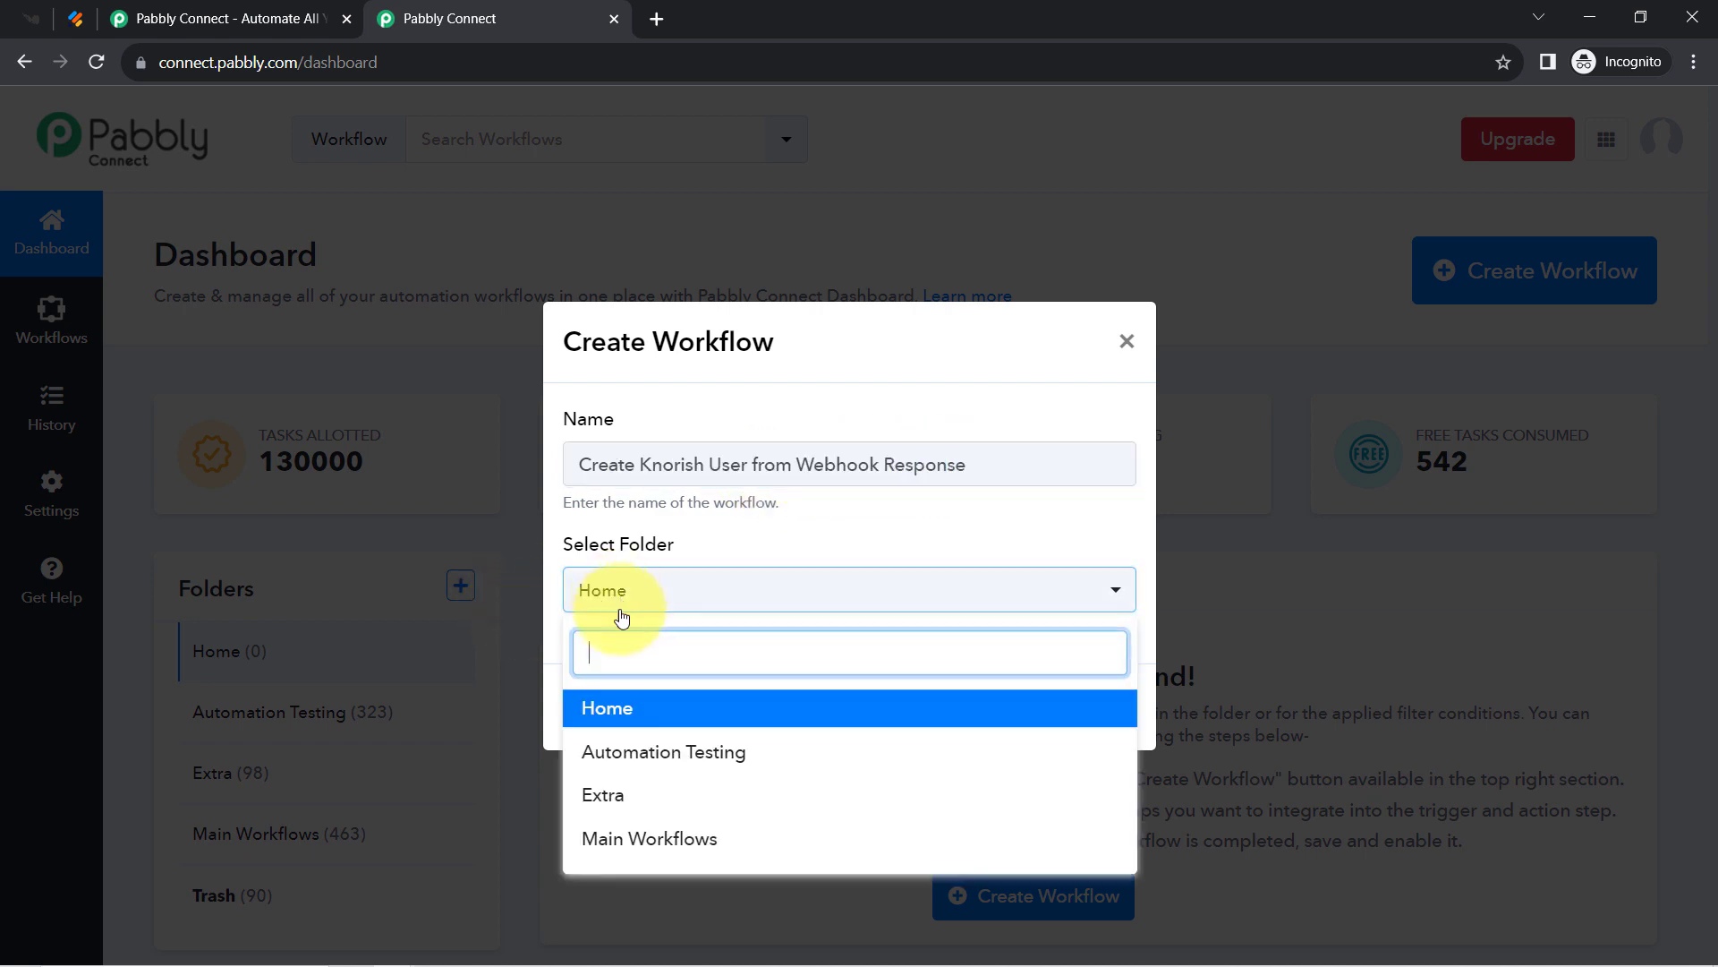
left_click(652, 841)
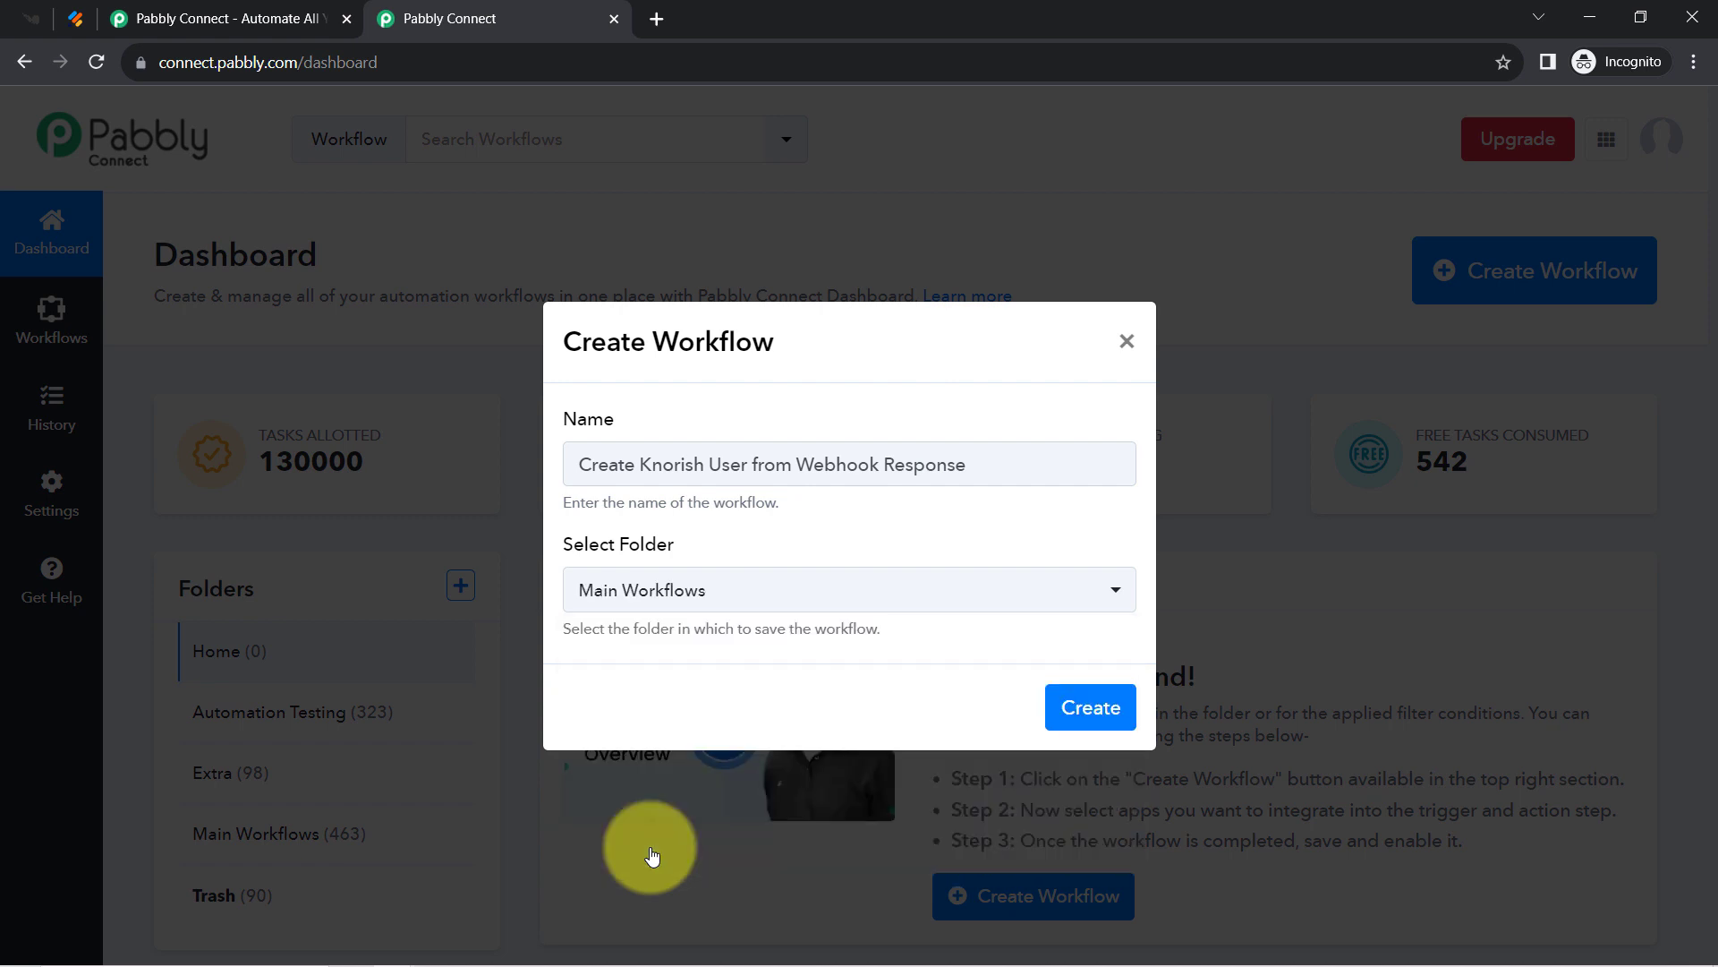
left_click(1079, 725)
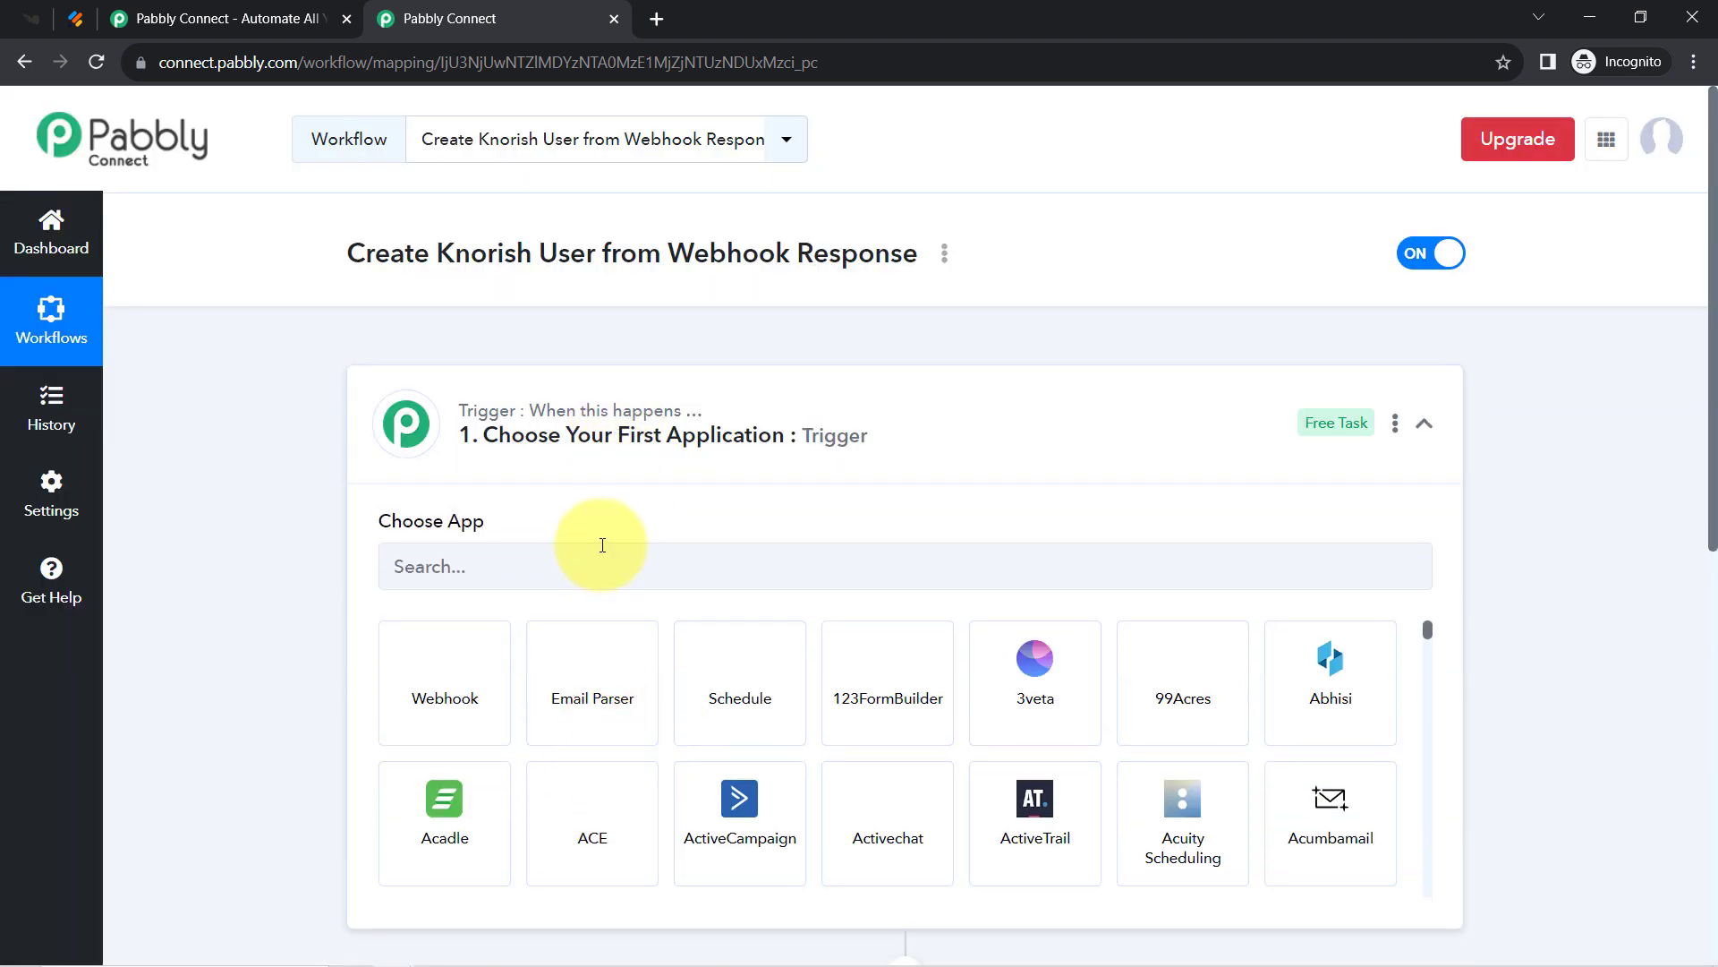
Set the trigger app to Webhook by Pabbly.
left_click(608, 435)
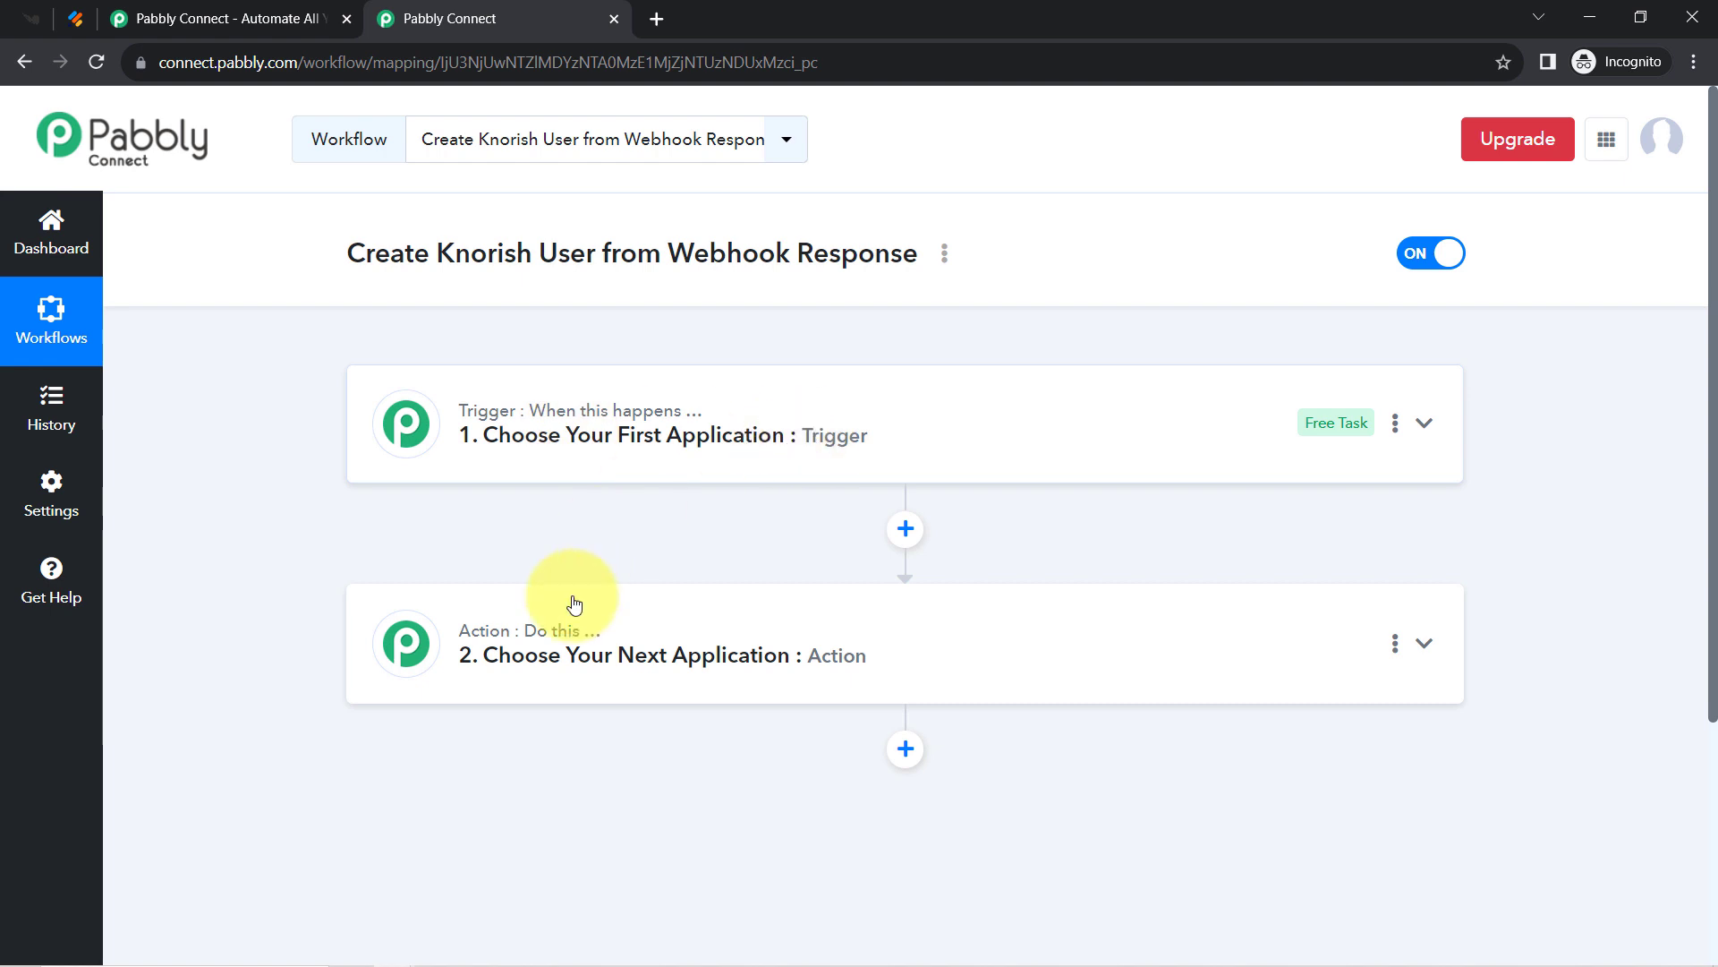
left_click(748, 437)
left_click(525, 550)
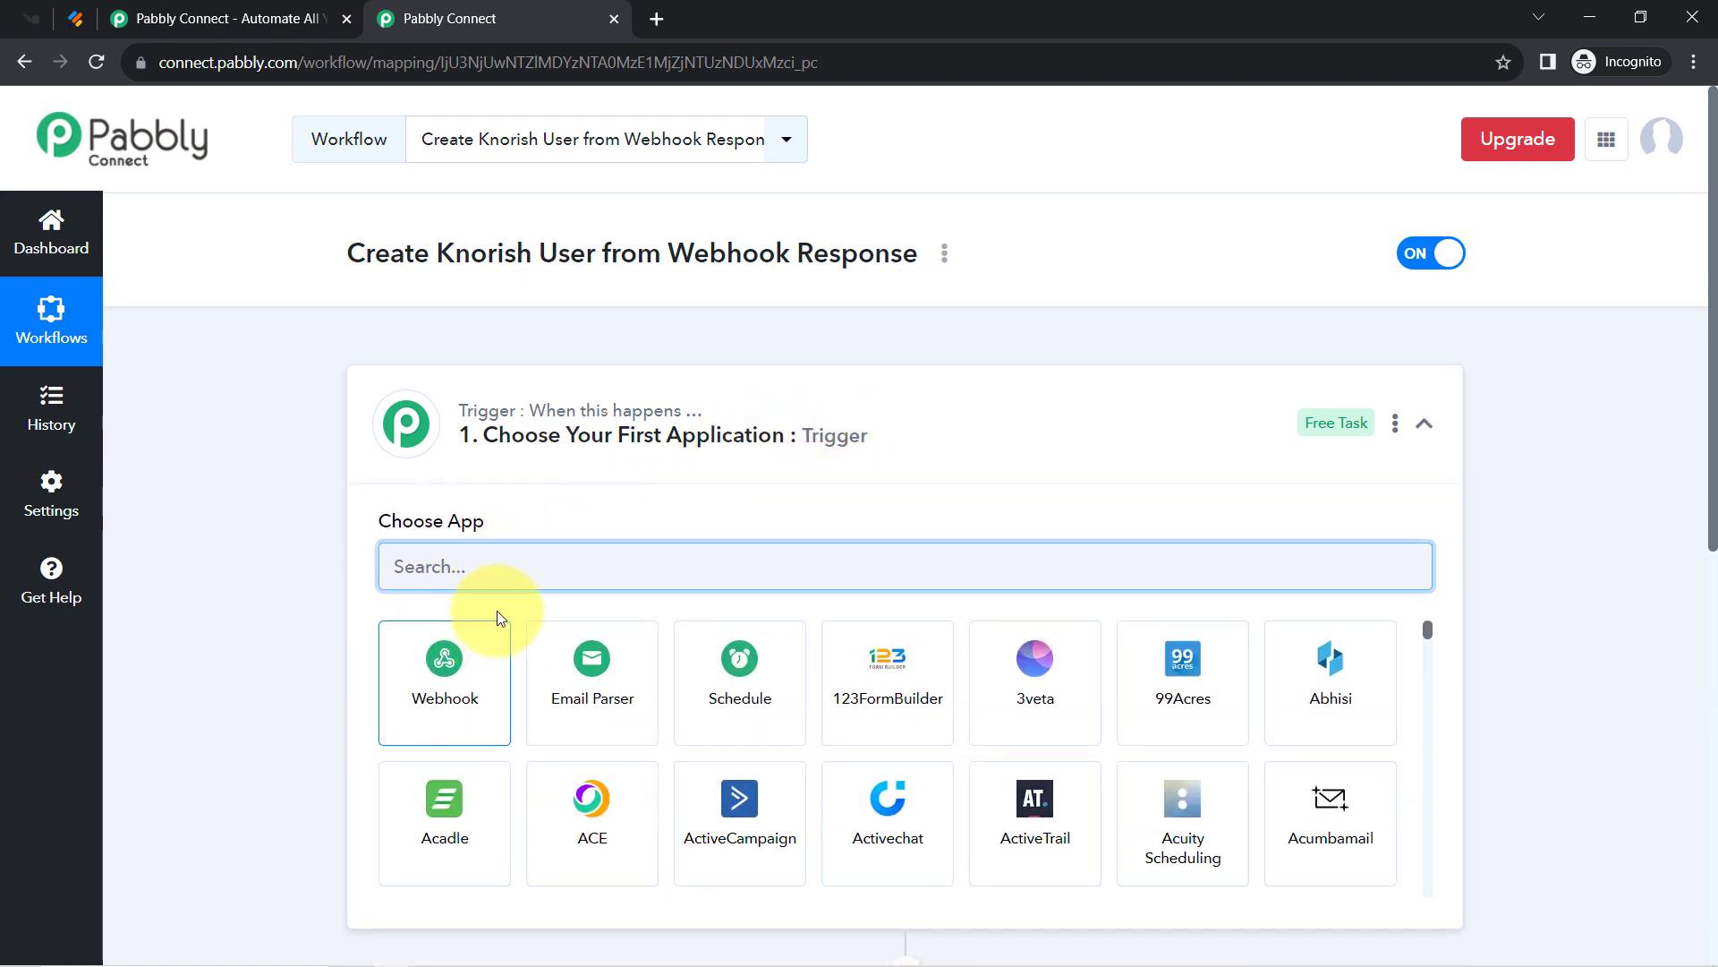
left_click(426, 684)
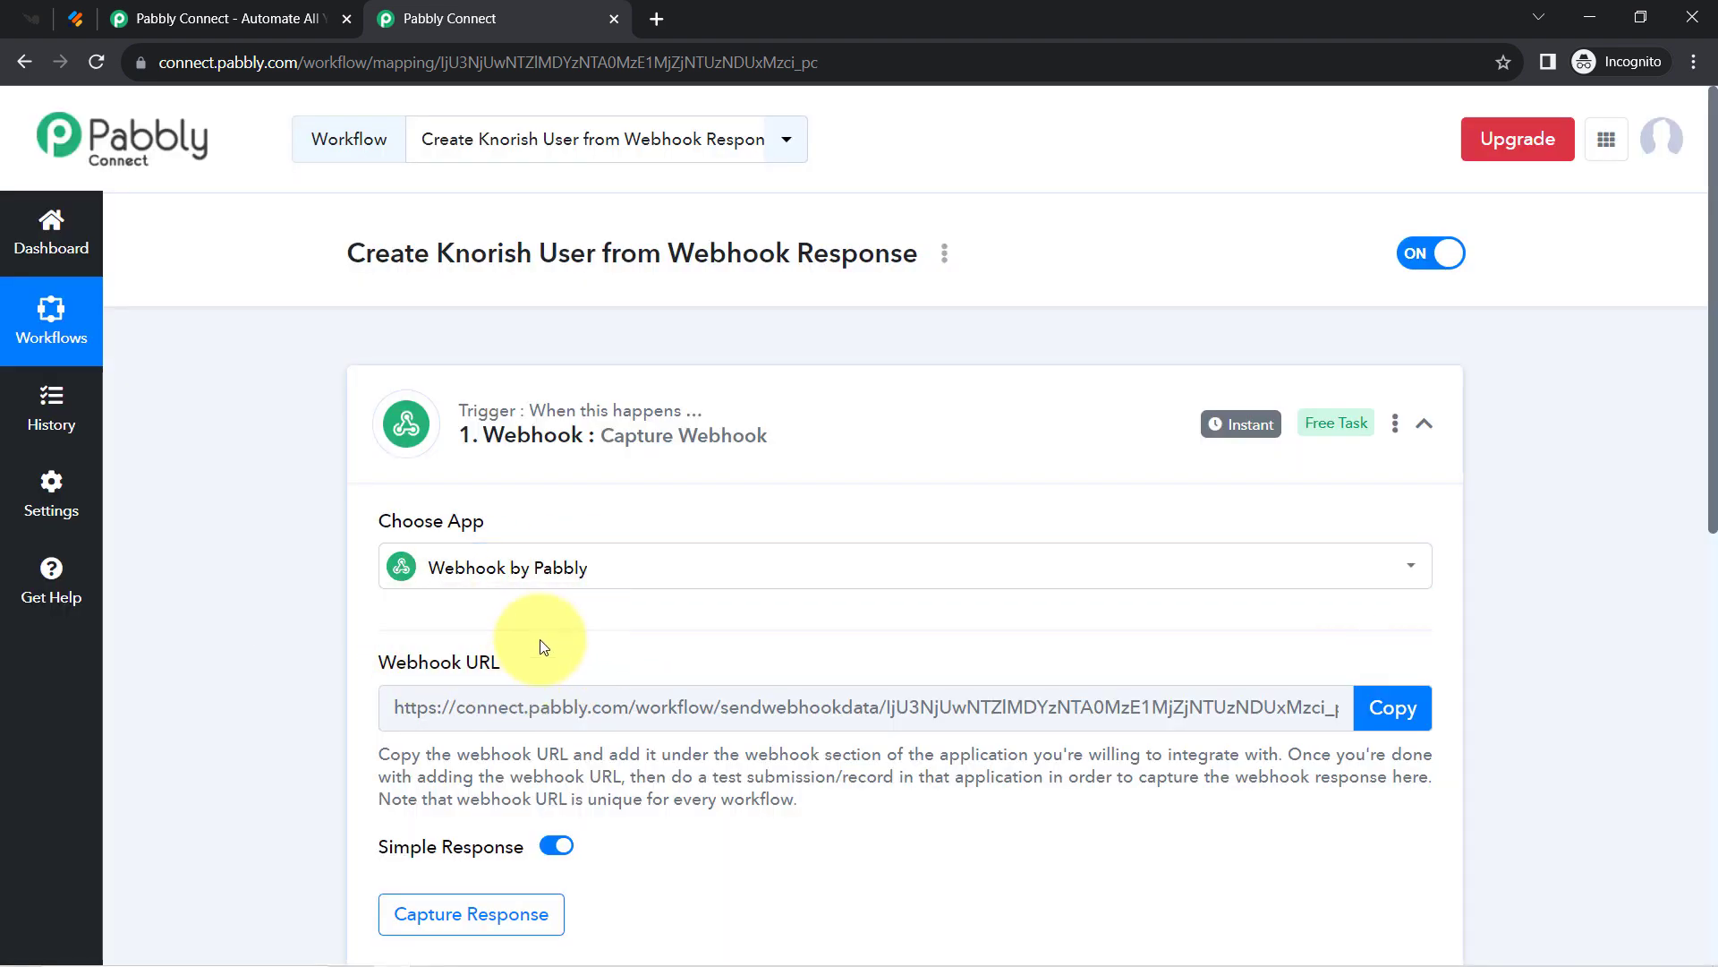
Choose Knorish as the action step's app by searching 'kn'.
left_click_drag(1713, 431, 1697, 711)
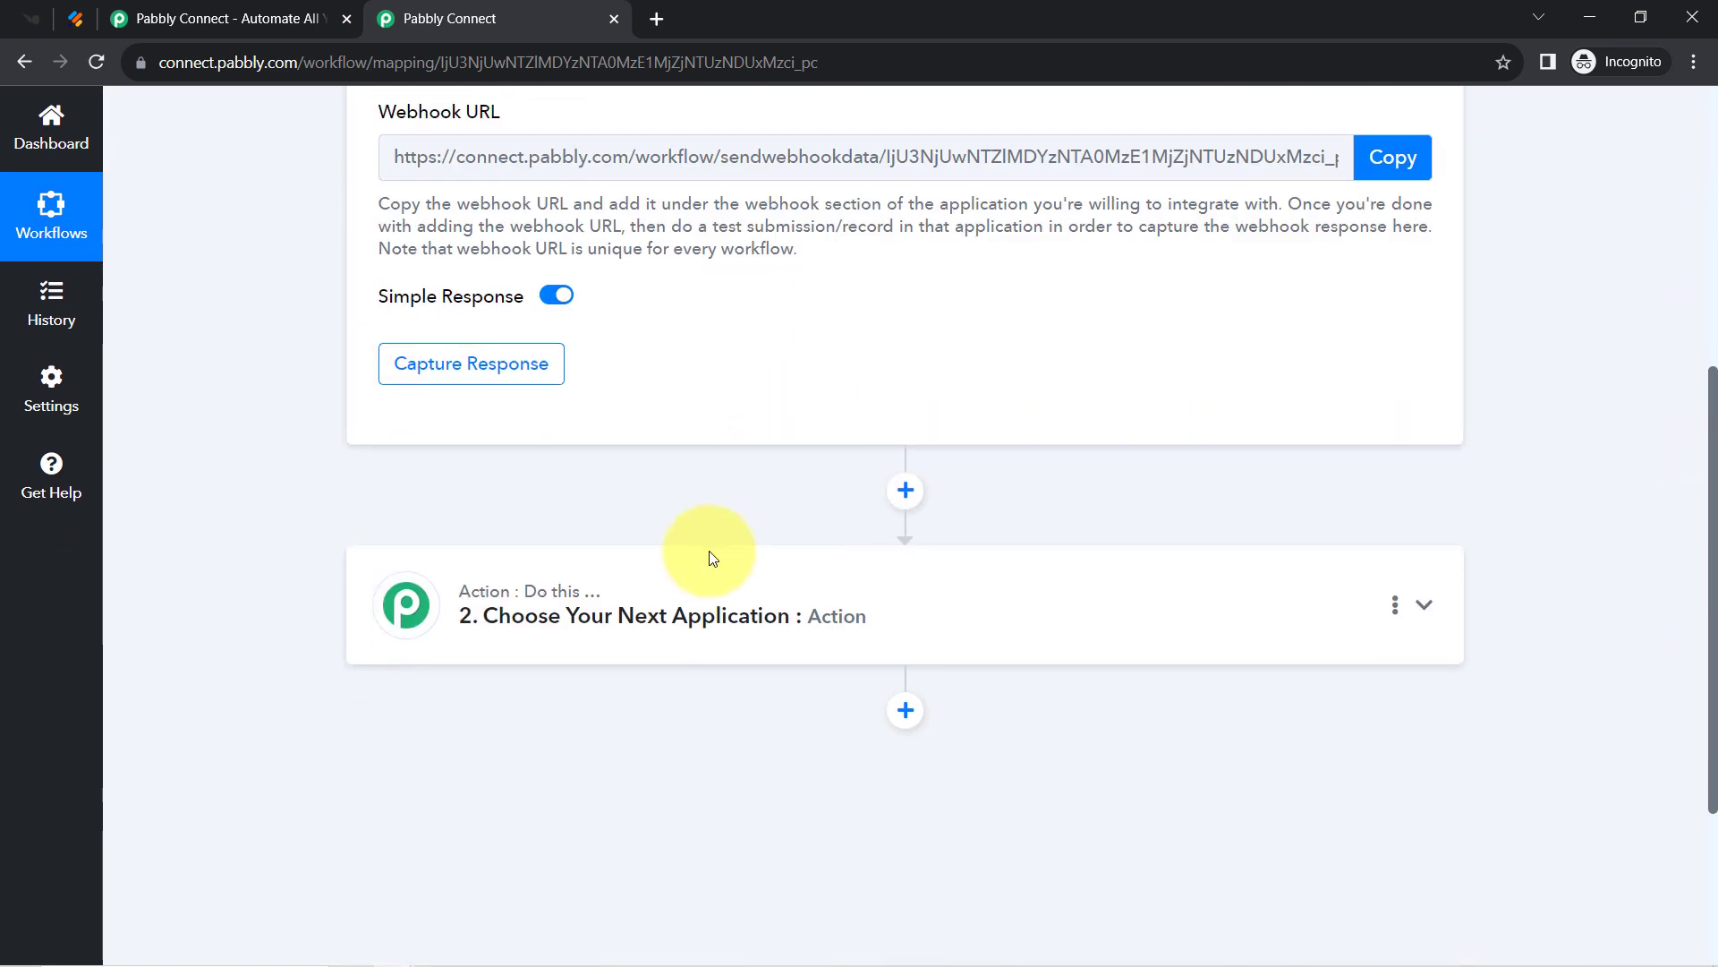
left_click(614, 614)
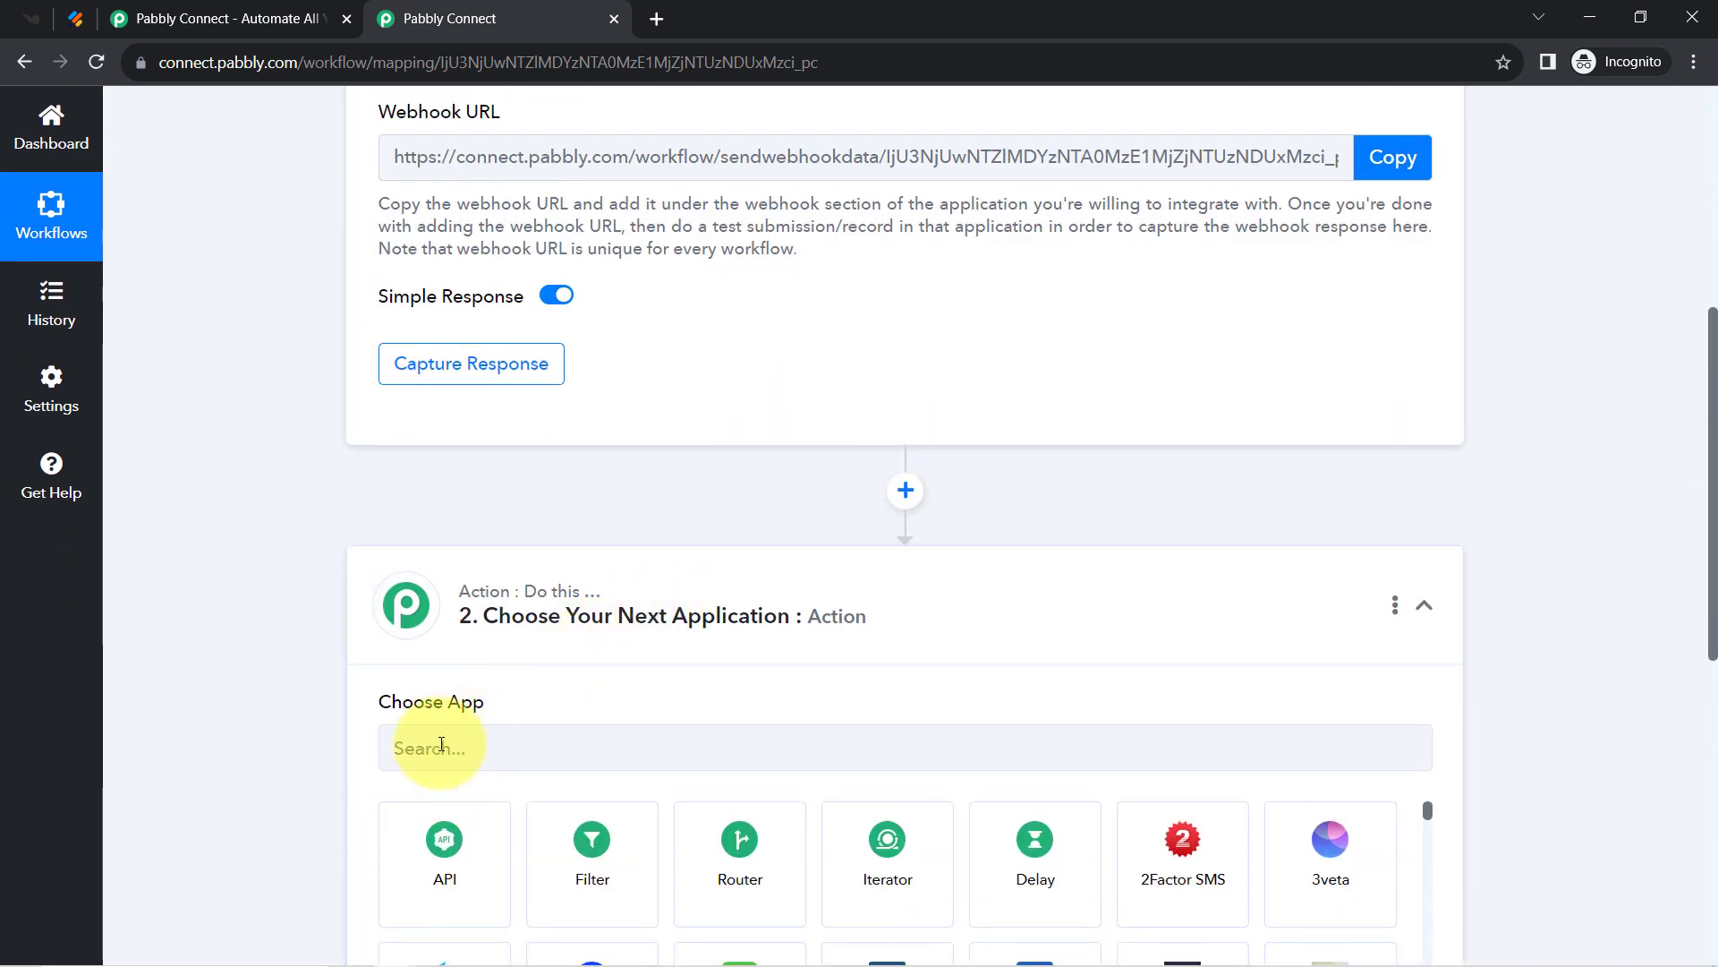
left_click(441, 746)
type("knori")
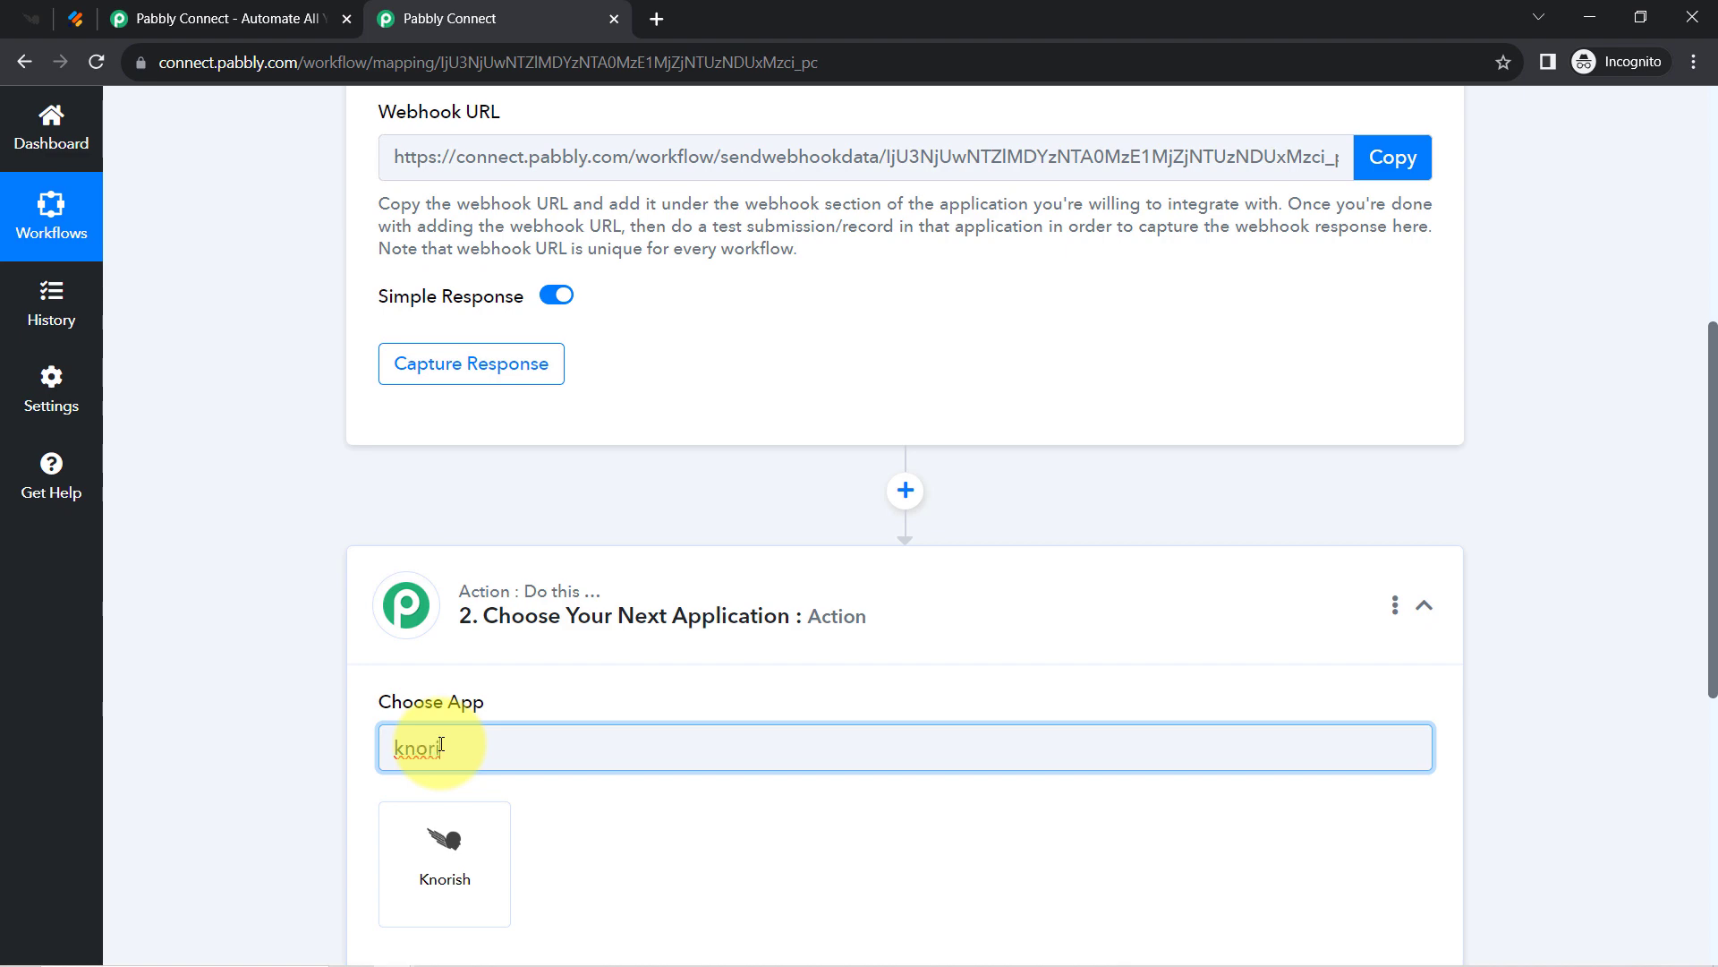
left_click(442, 850)
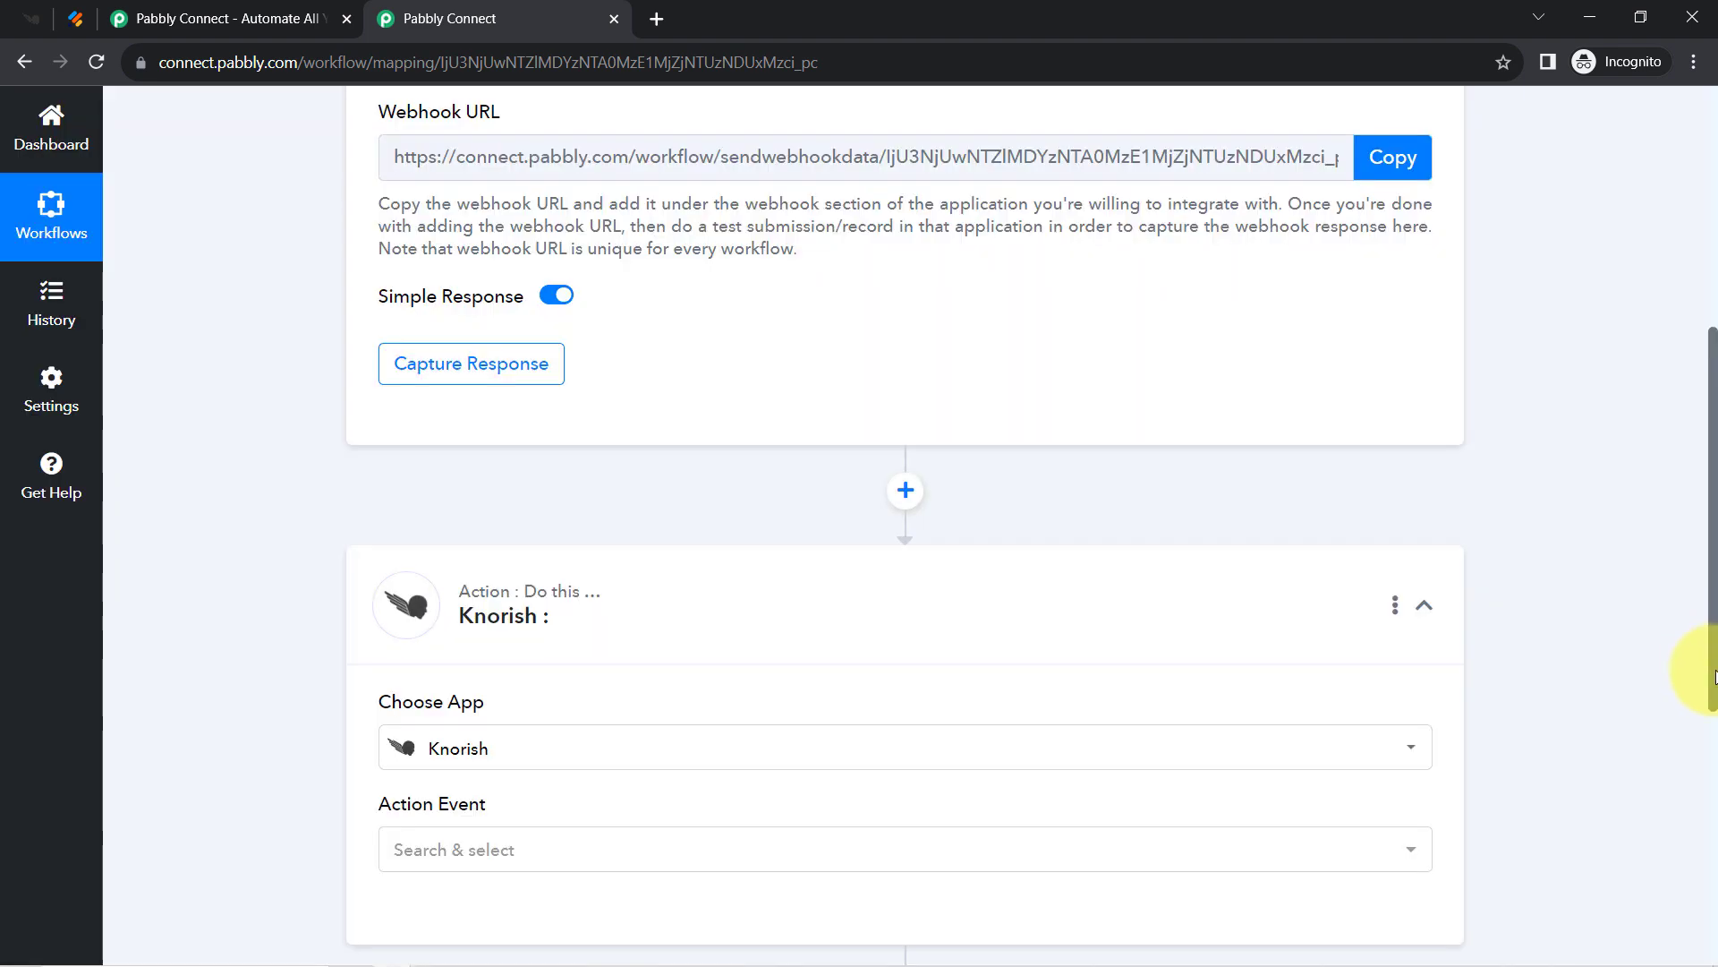
left_click_drag(1714, 676, 1516, 503)
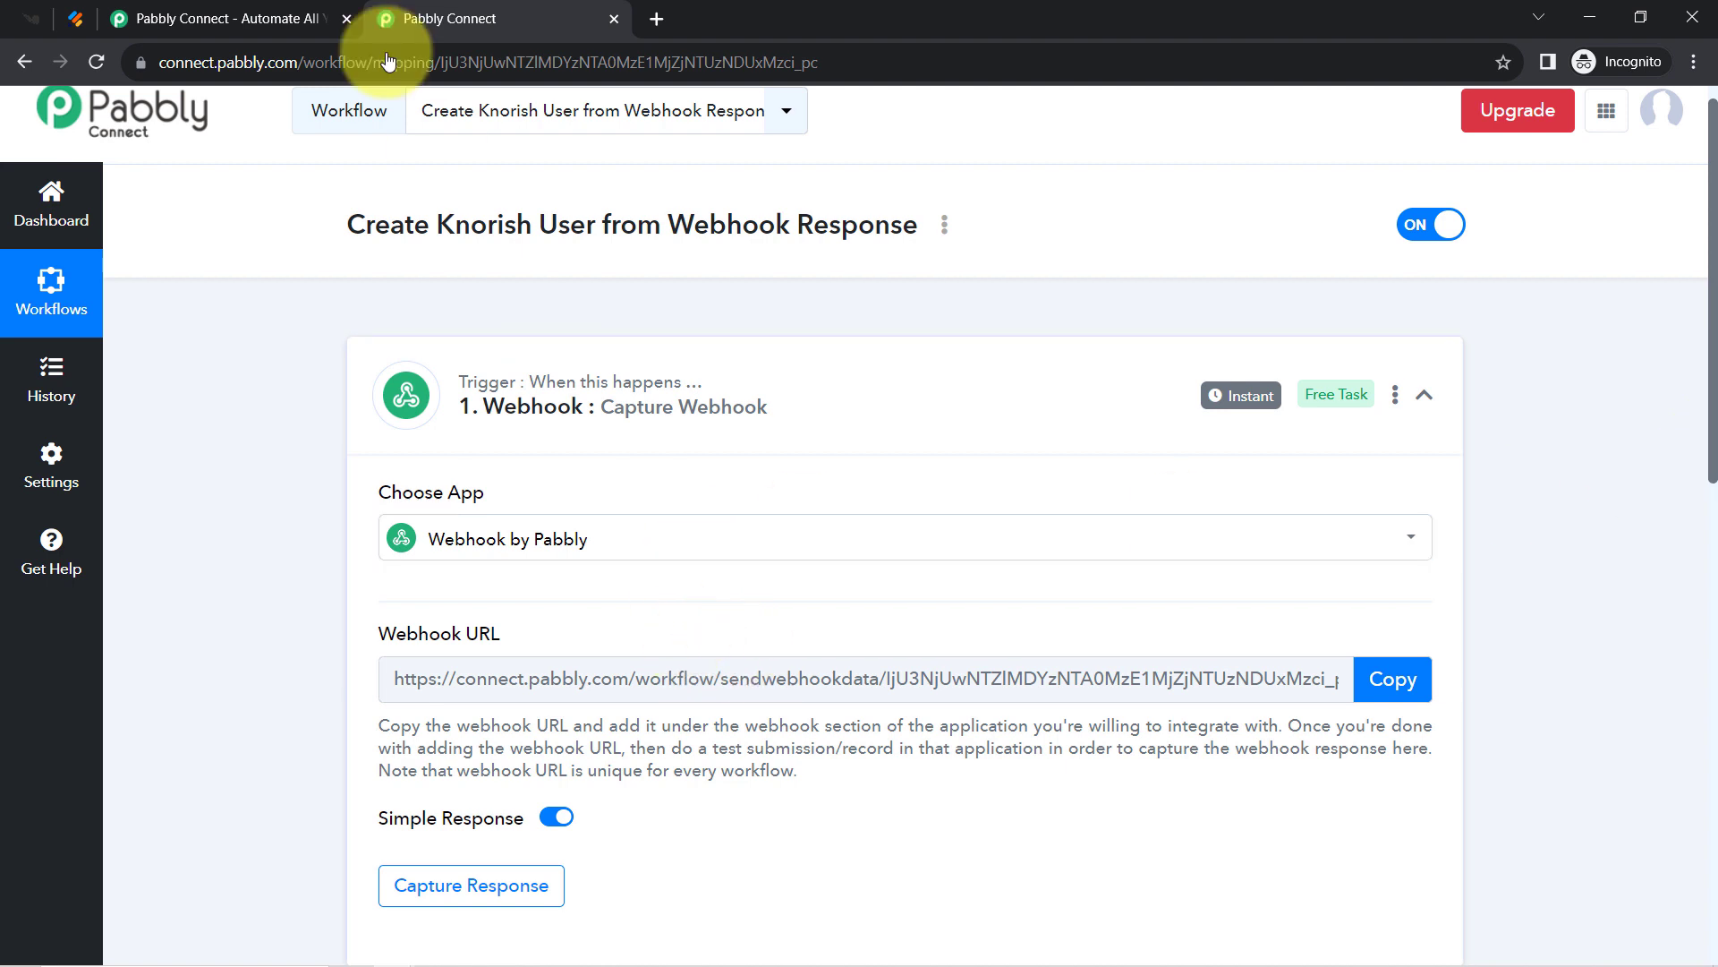
Re-pick Webhook by Pabbly as the trigger app after searching 'jotfweb'.
left_click(75, 17)
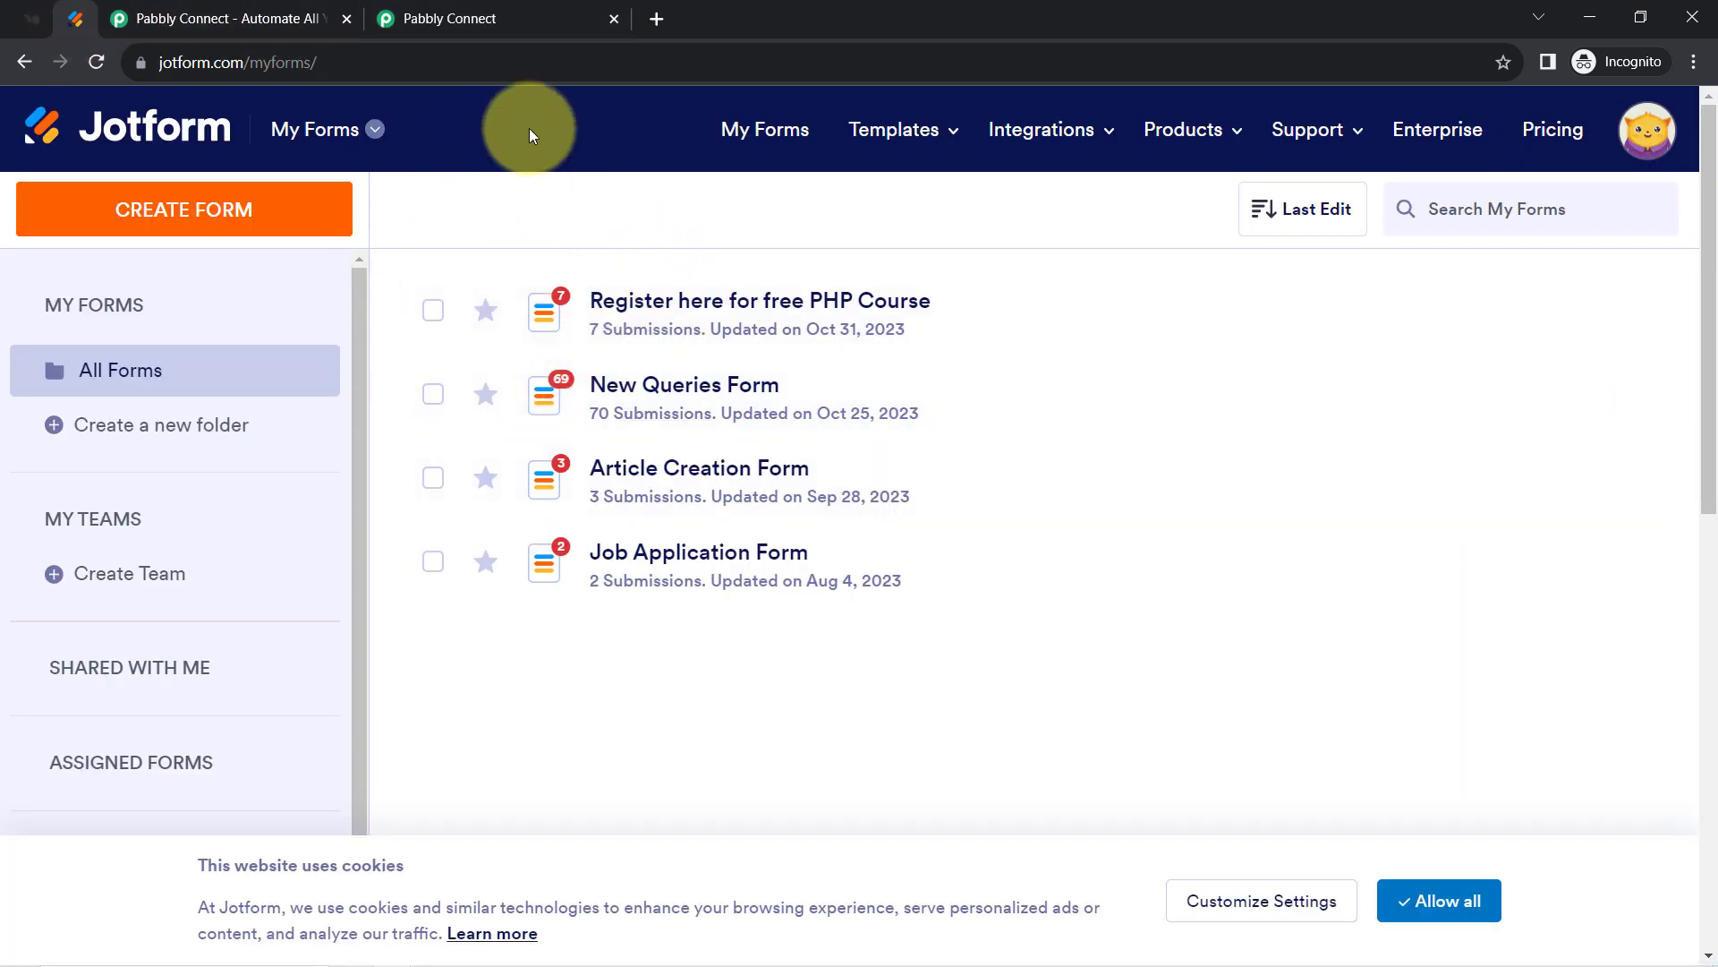
left_click(506, 18)
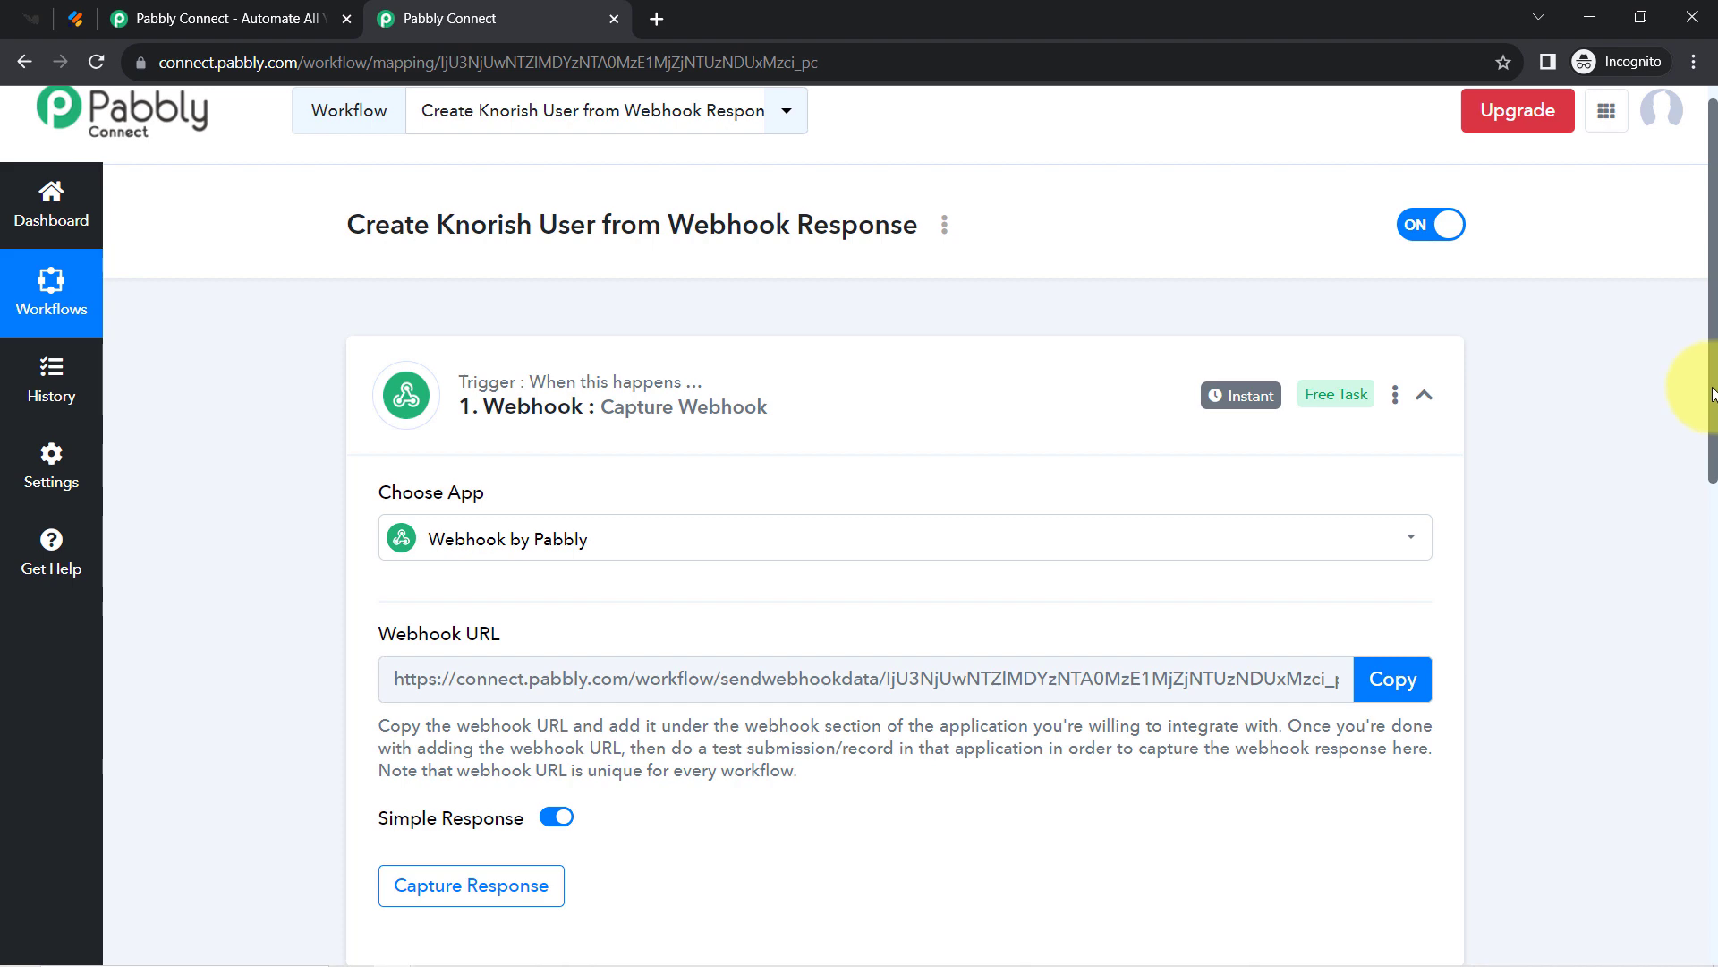
mouse_move(1712, 394)
left_mouse_down()
mouse_move(1676, 479)
mouse_move(1668, 606)
mouse_move(1703, 390)
left_mouse_up()
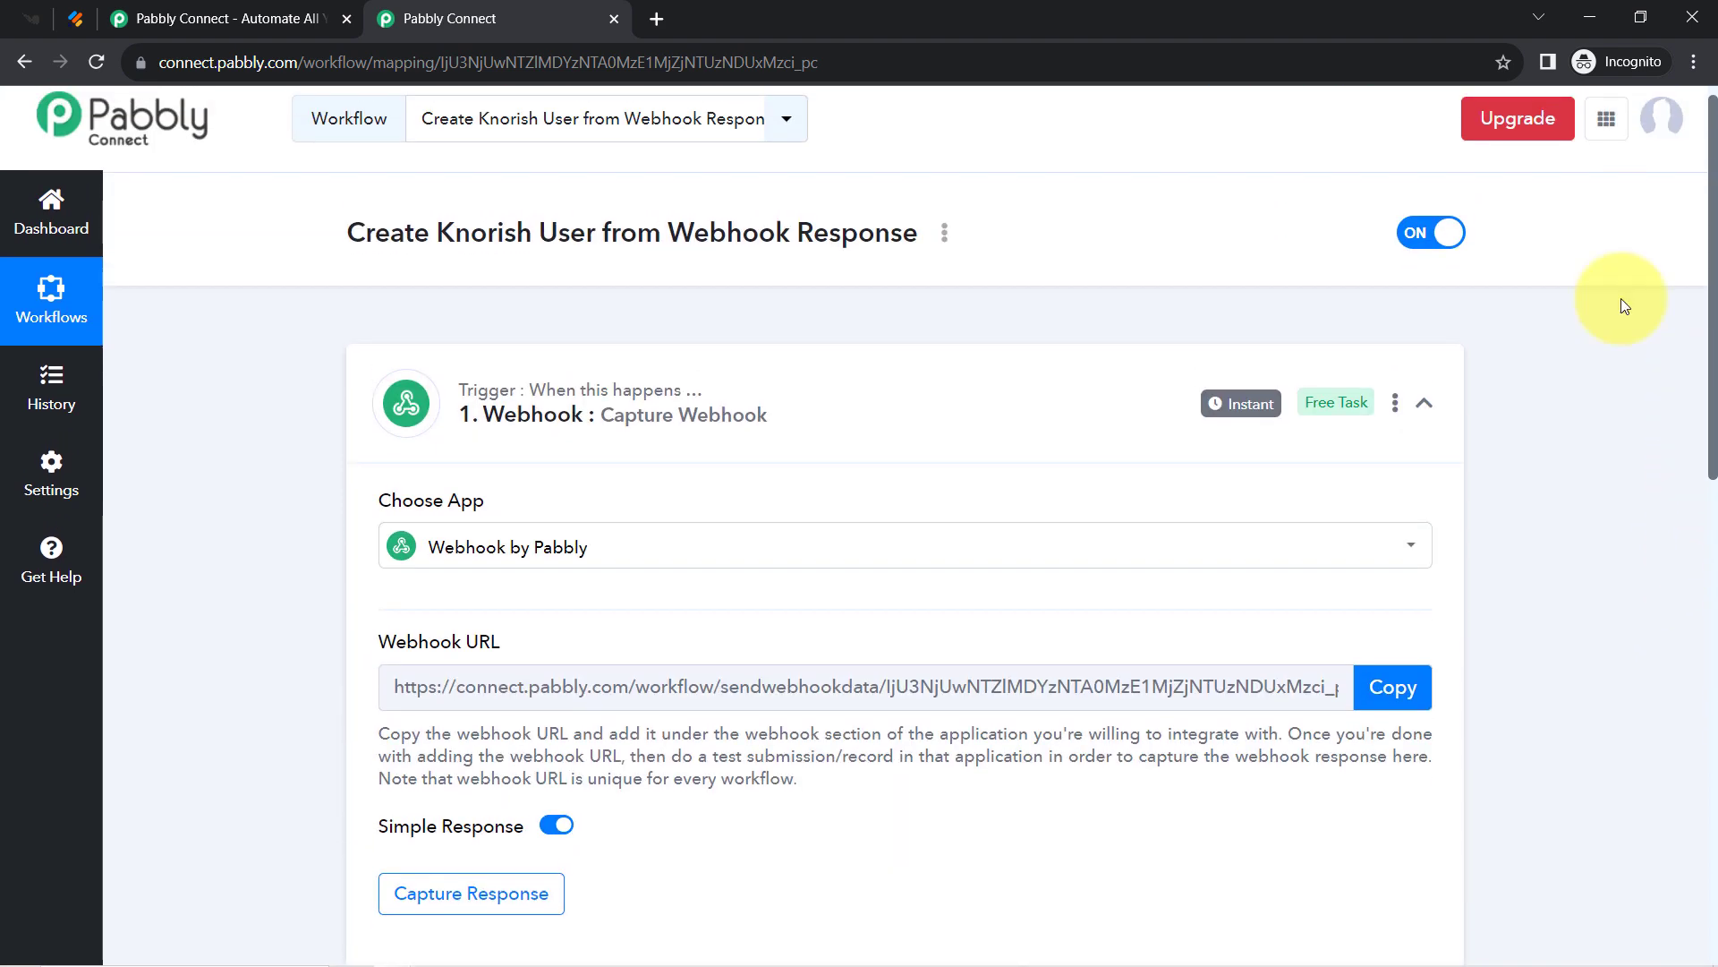
left_click(473, 547)
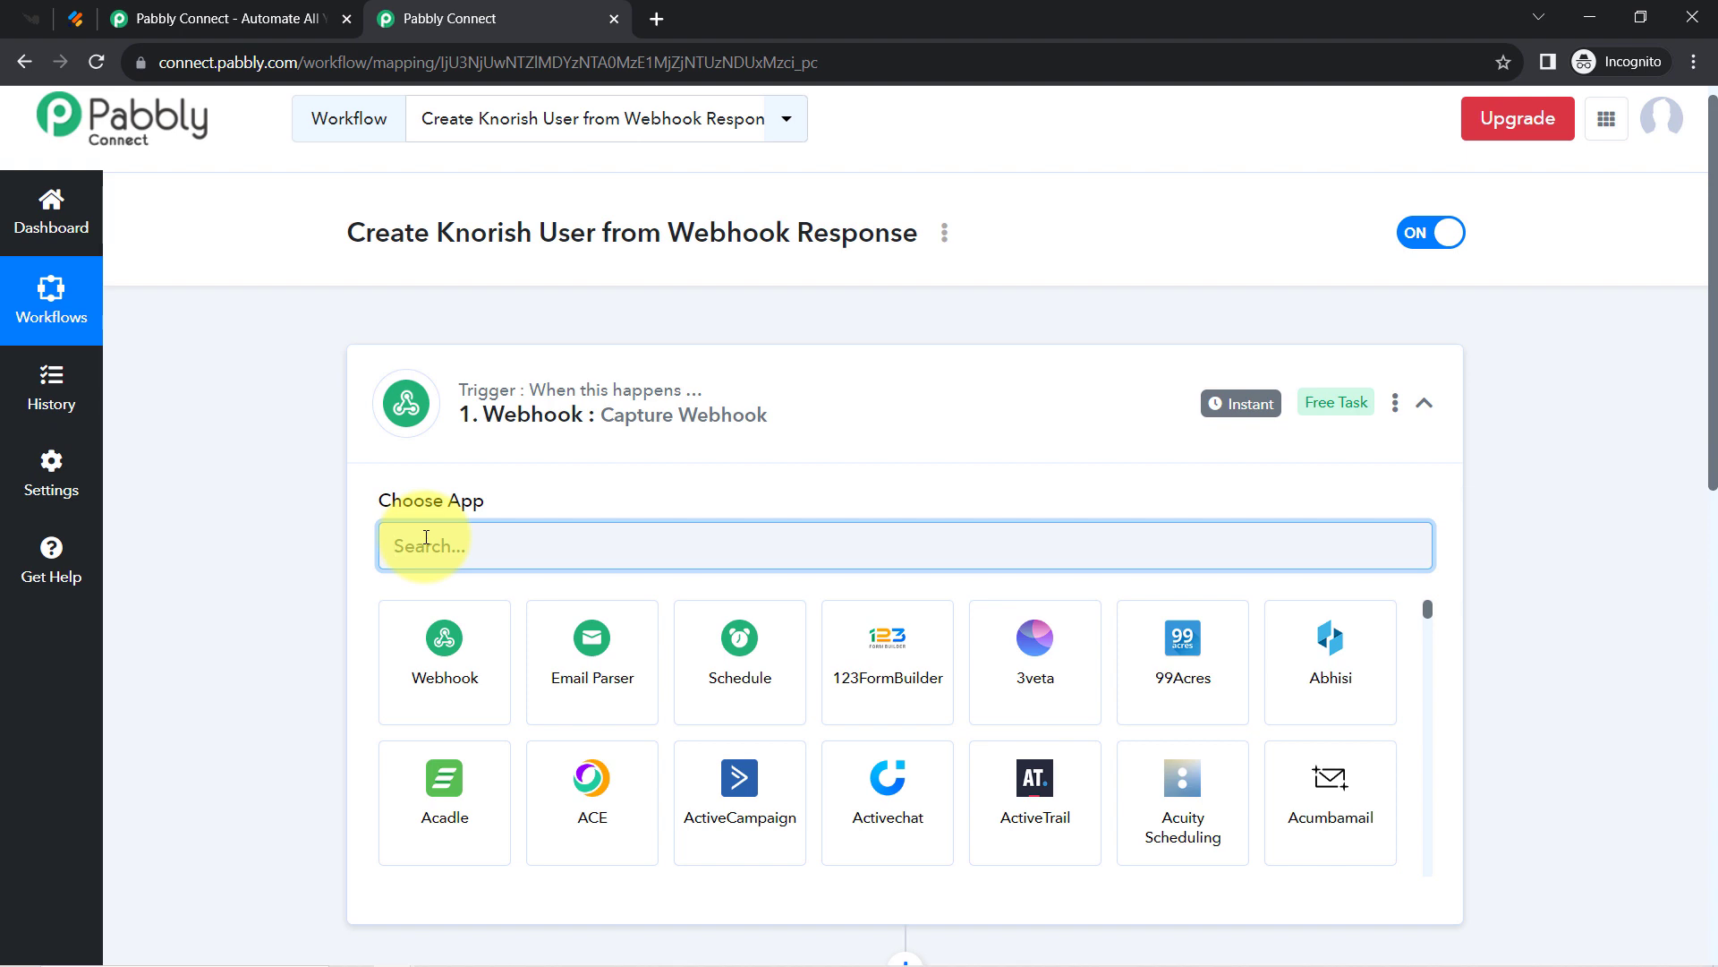
type("jotf")
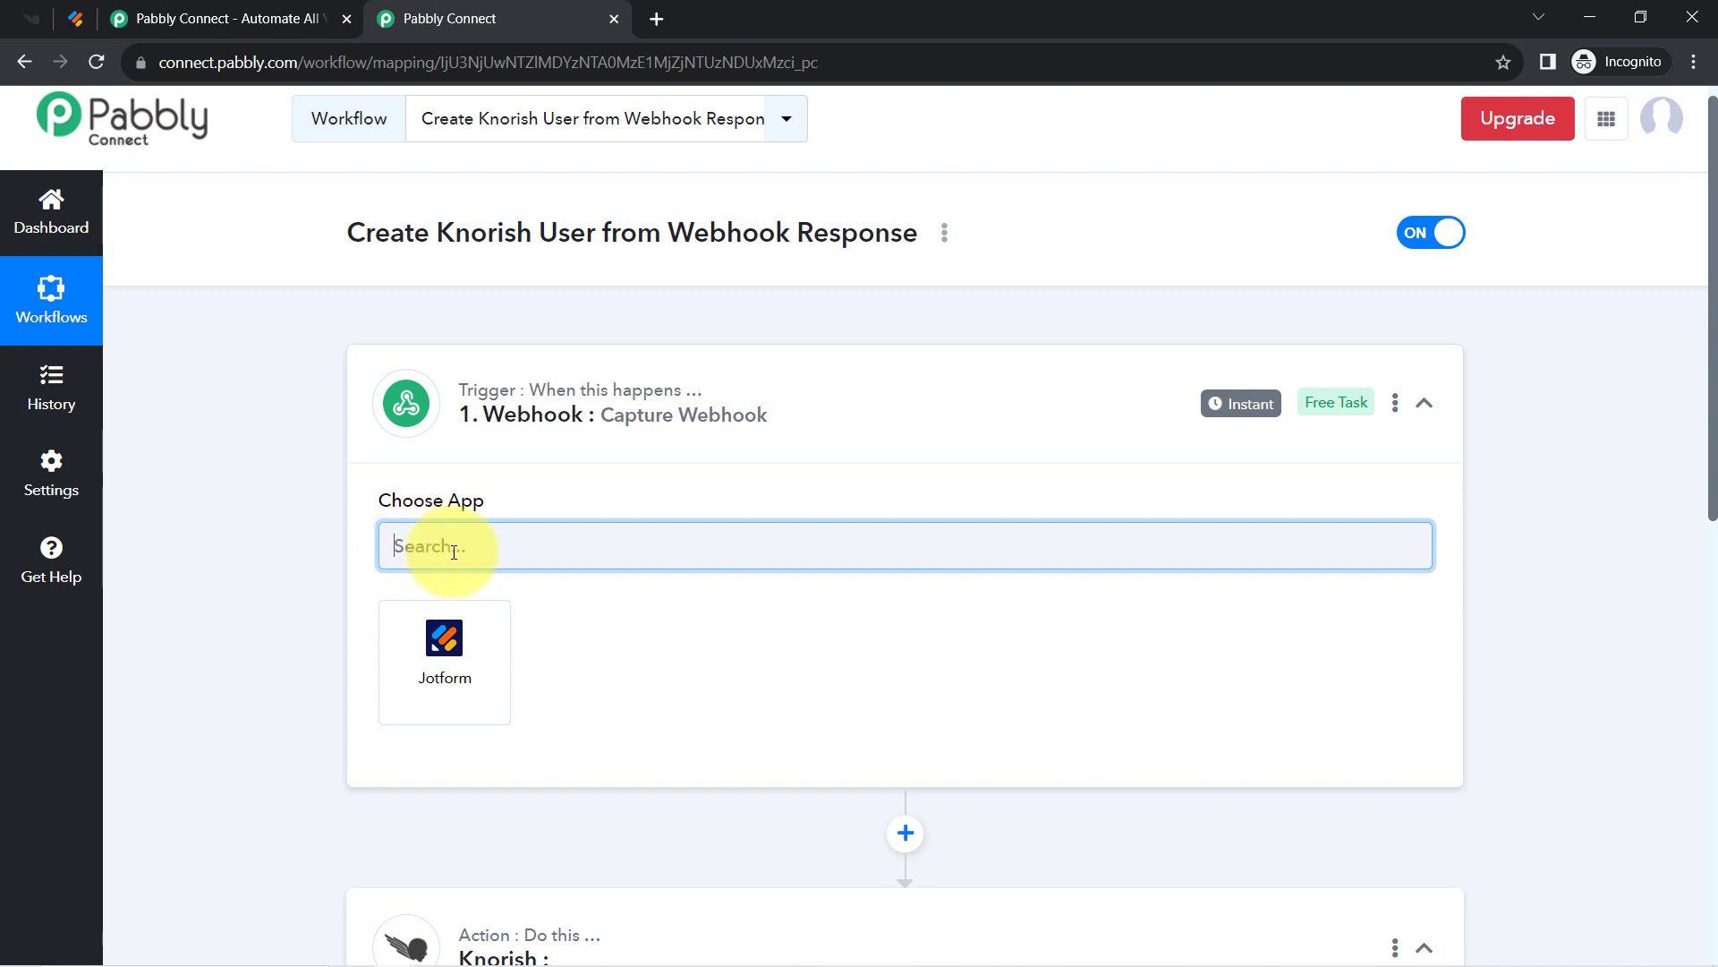
type("web")
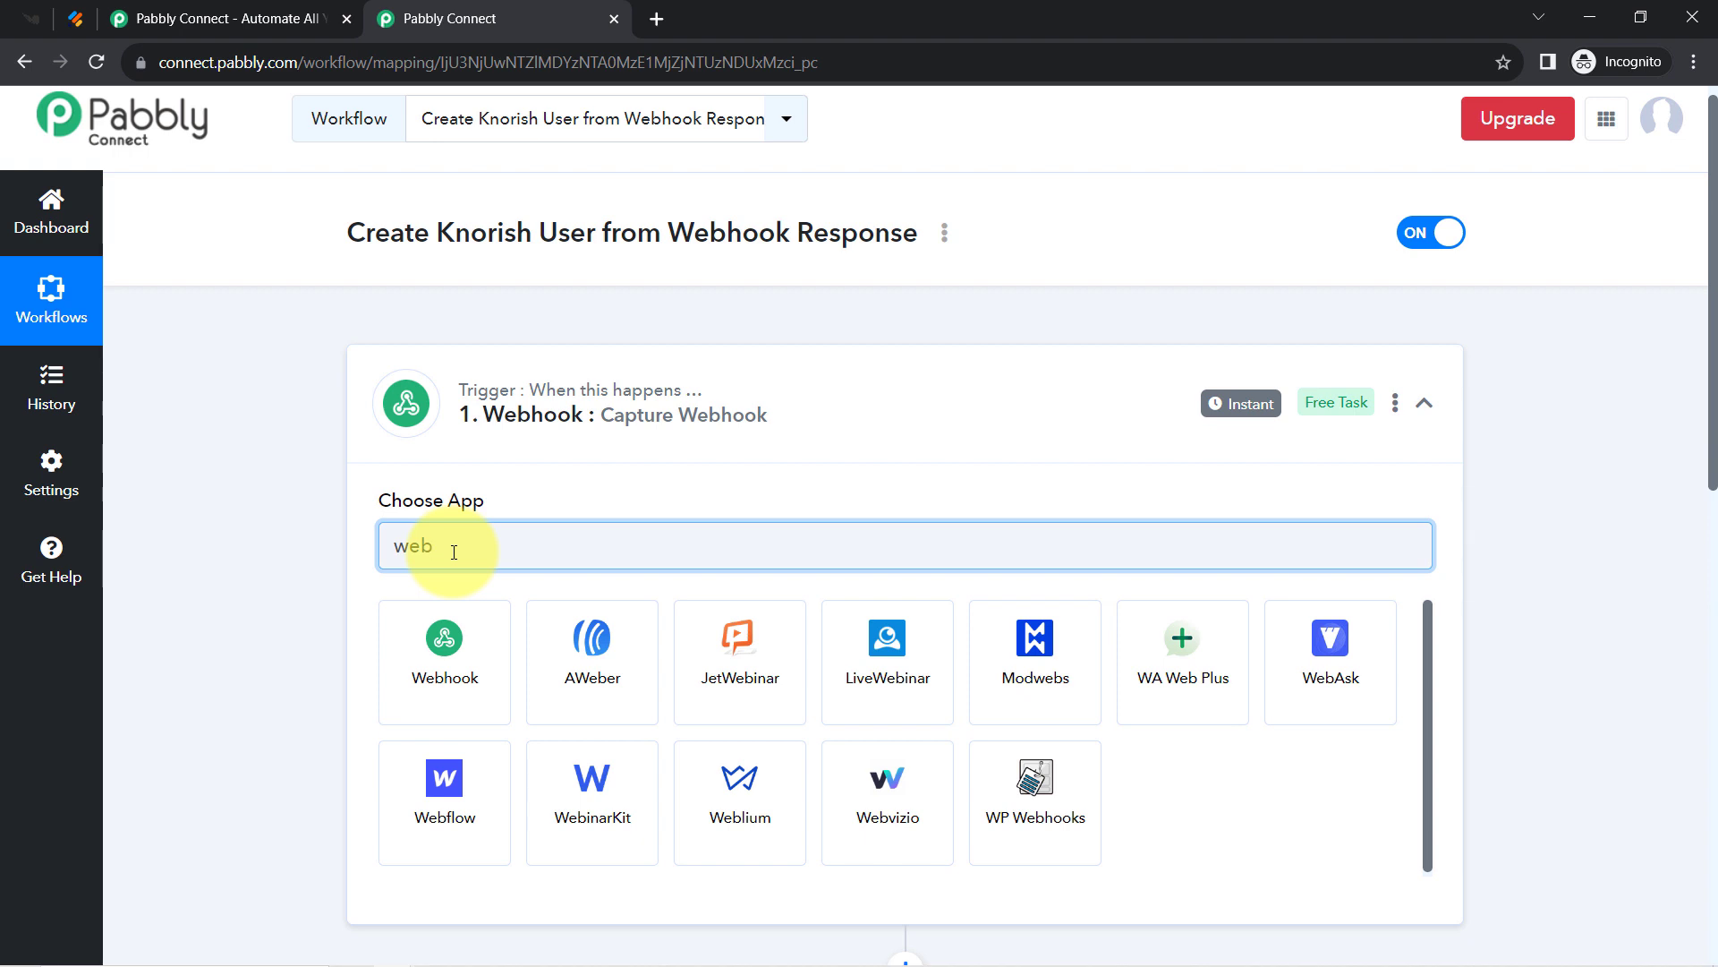
left_click(442, 645)
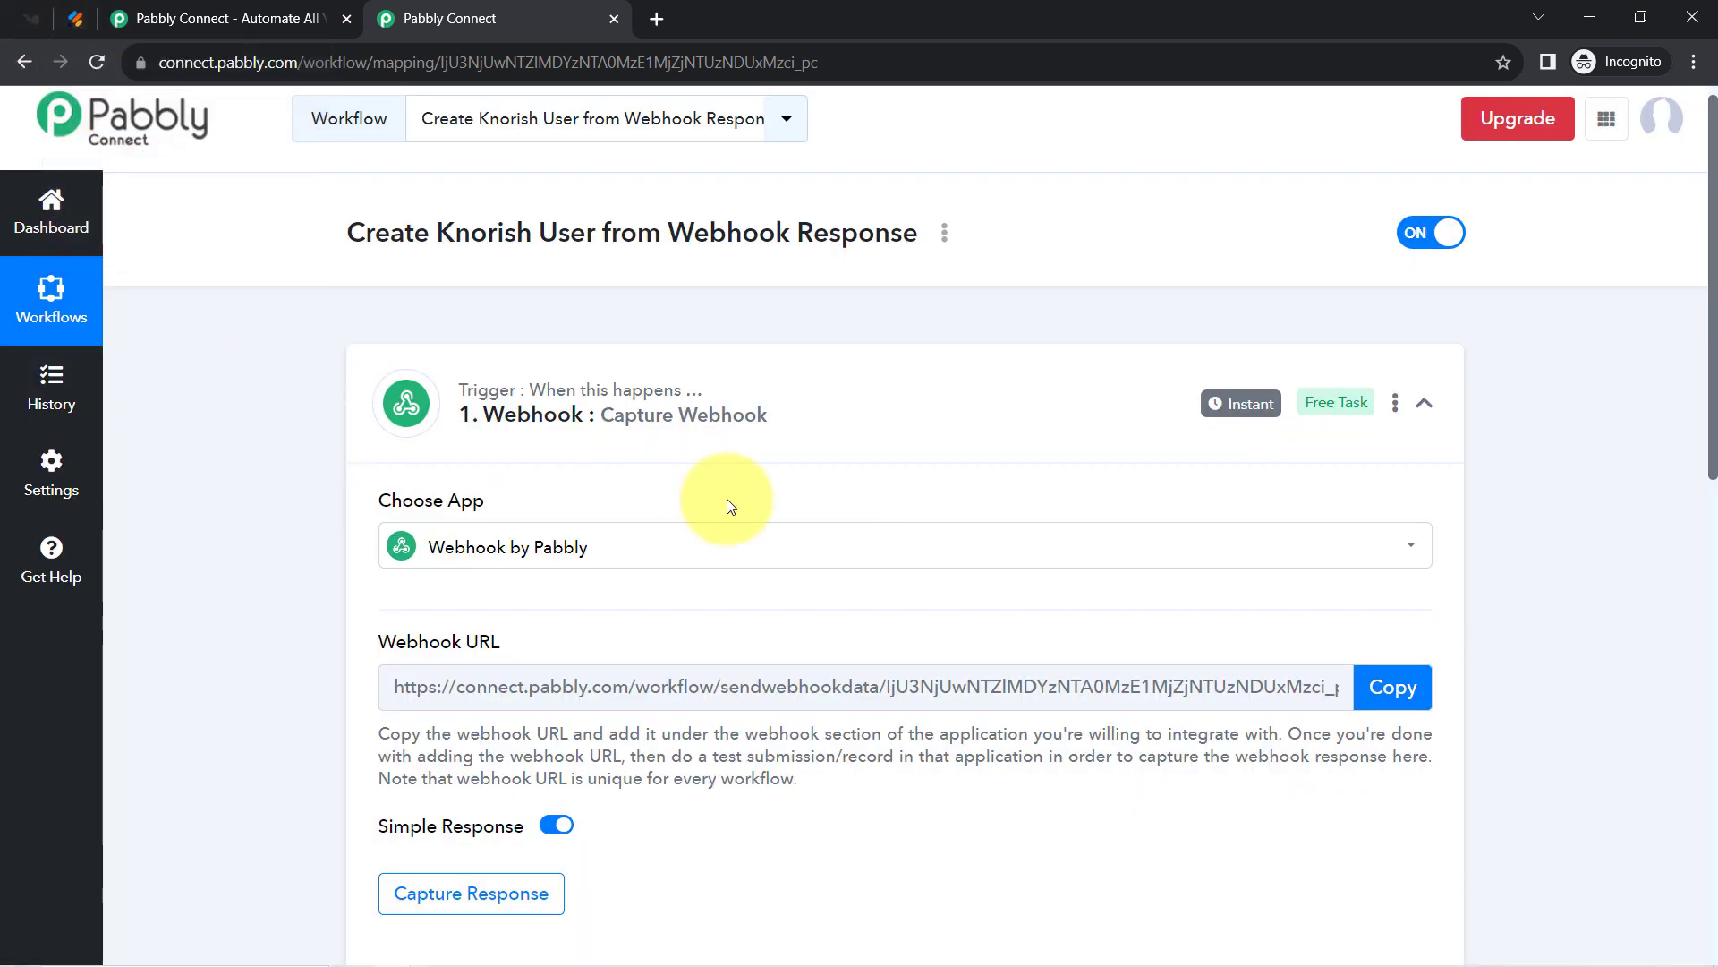
Copy the trigger's webhook URL and return to Jotform's My Forms.
scroll(1699, 371, "down", 2)
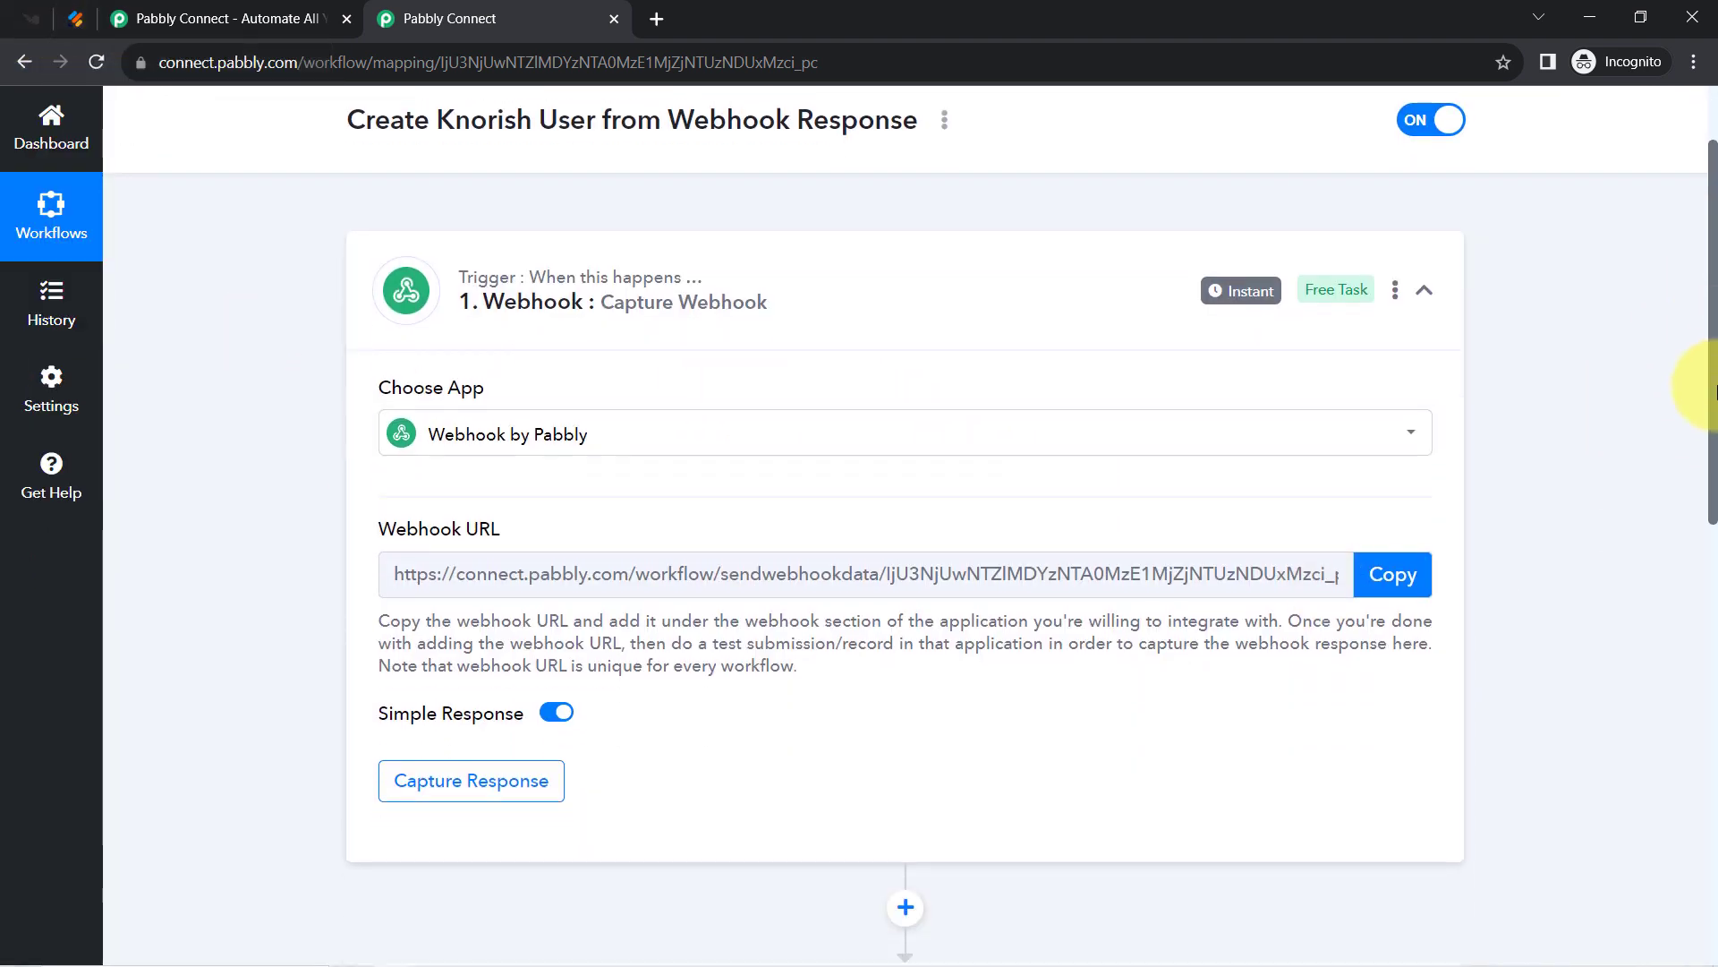
left_click(1390, 466)
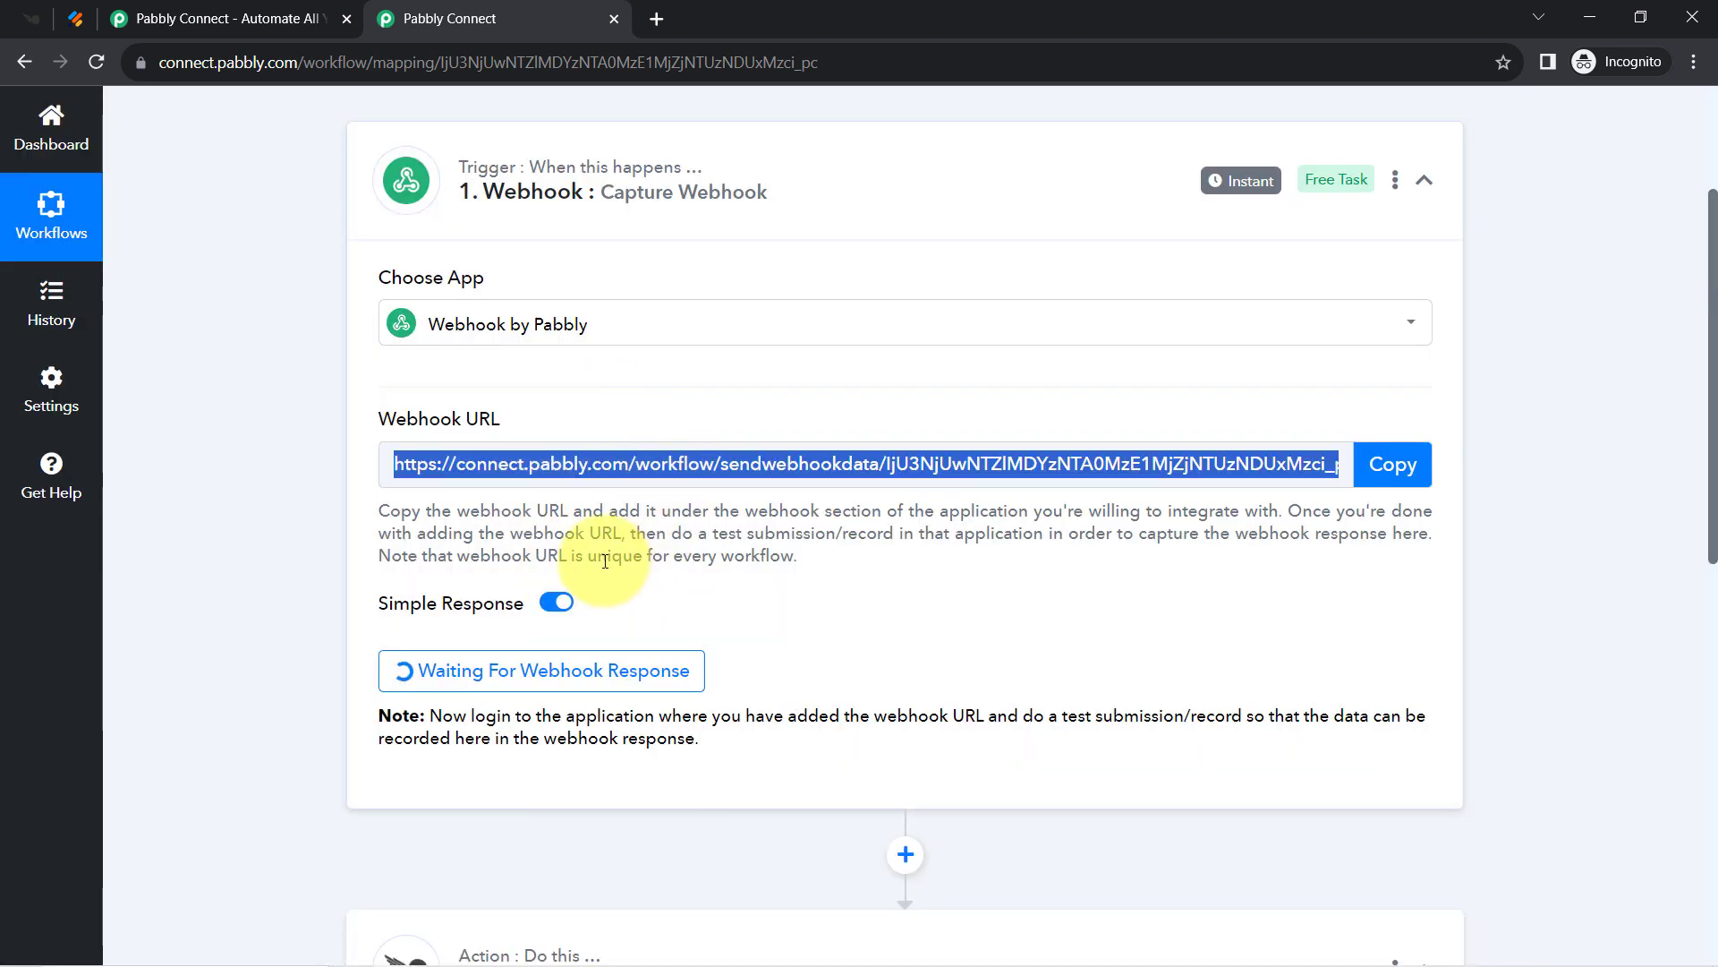
left_click(75, 18)
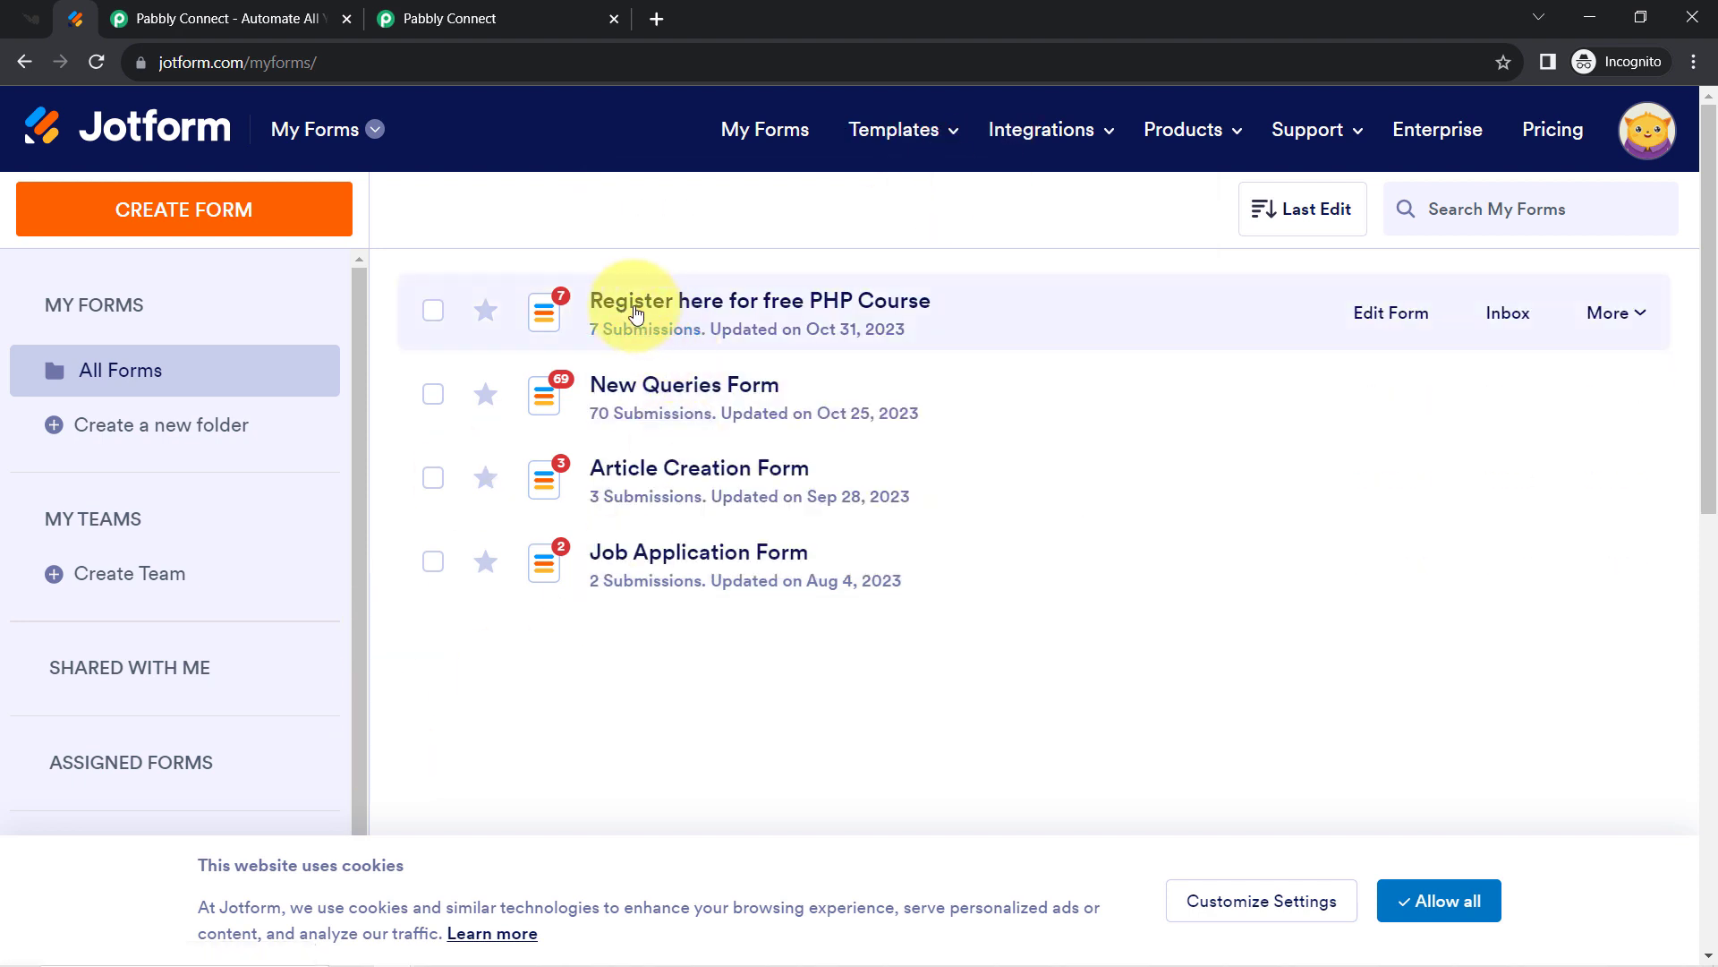
Remove the existing WebHooks integration from the 'Register here for free PHP Course' form.
left_click(638, 313)
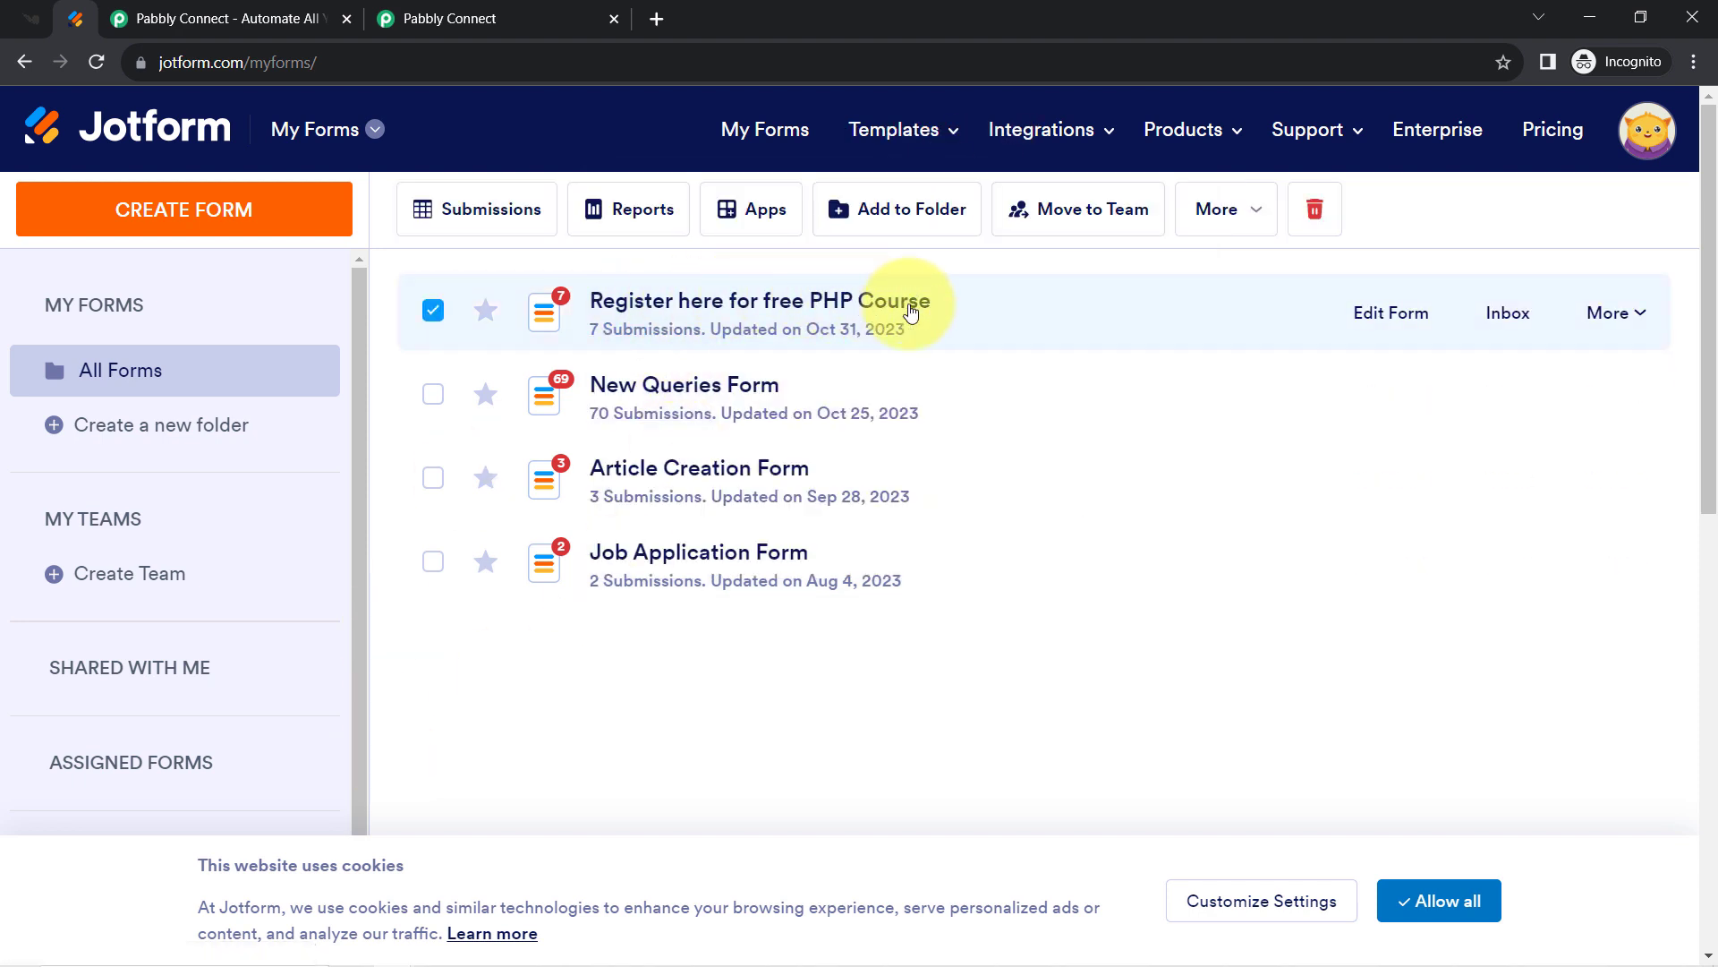
left_click(1395, 313)
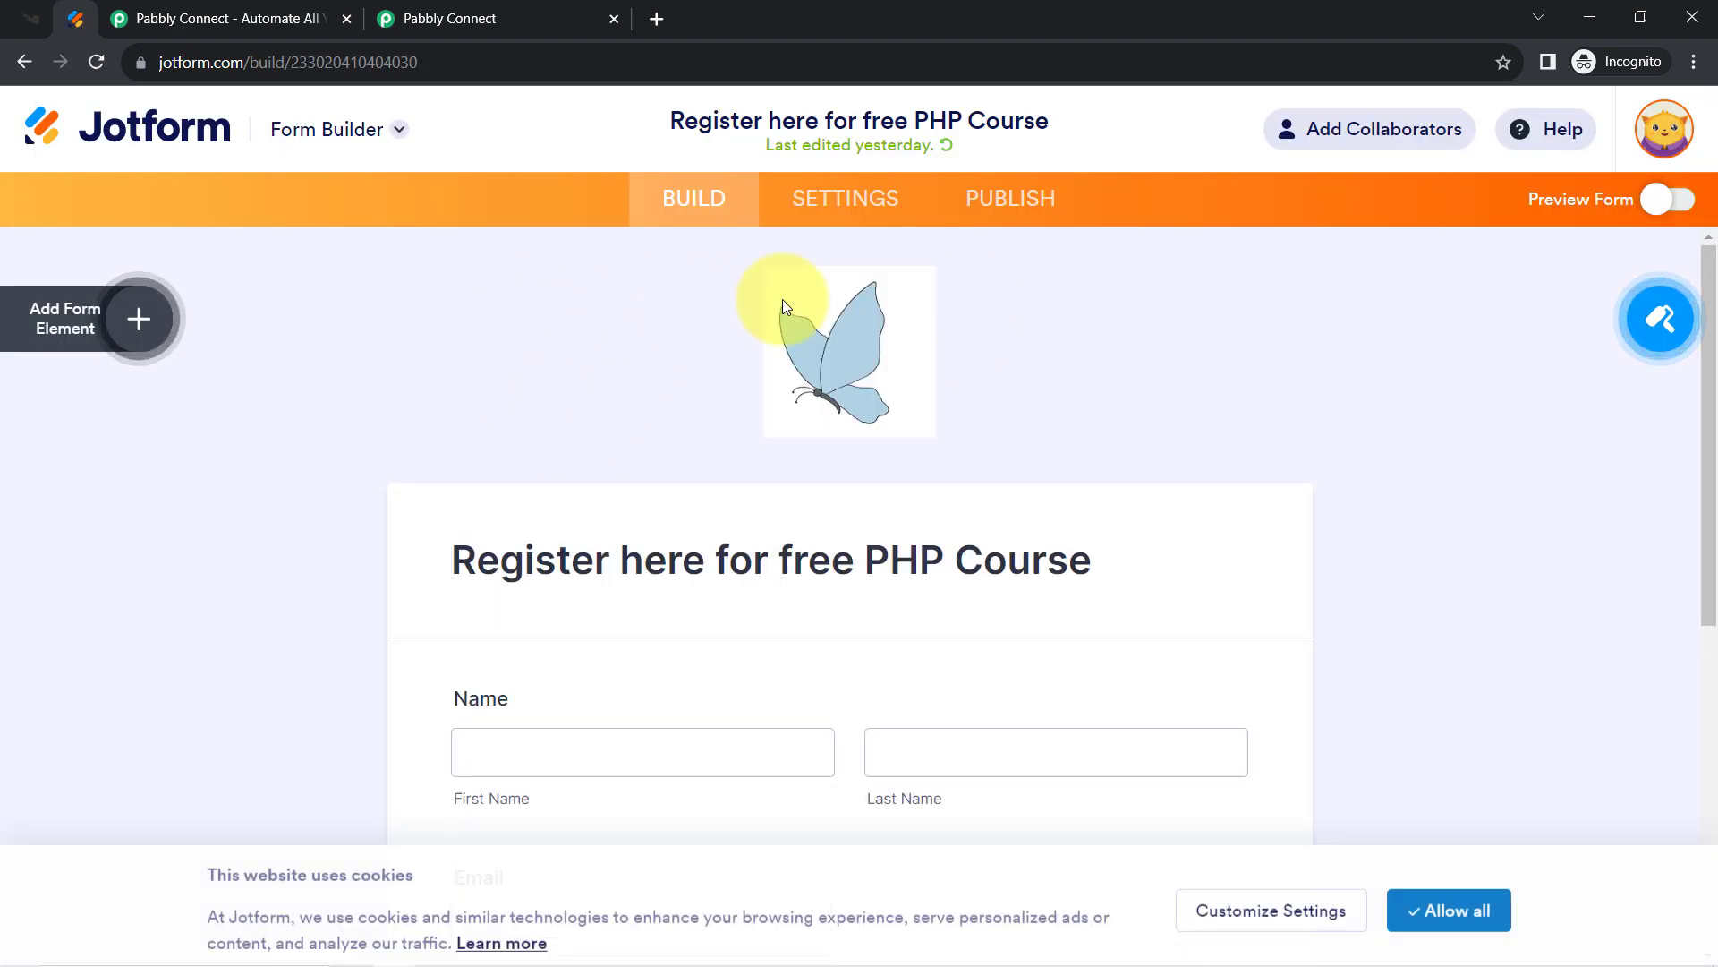
left_click(850, 215)
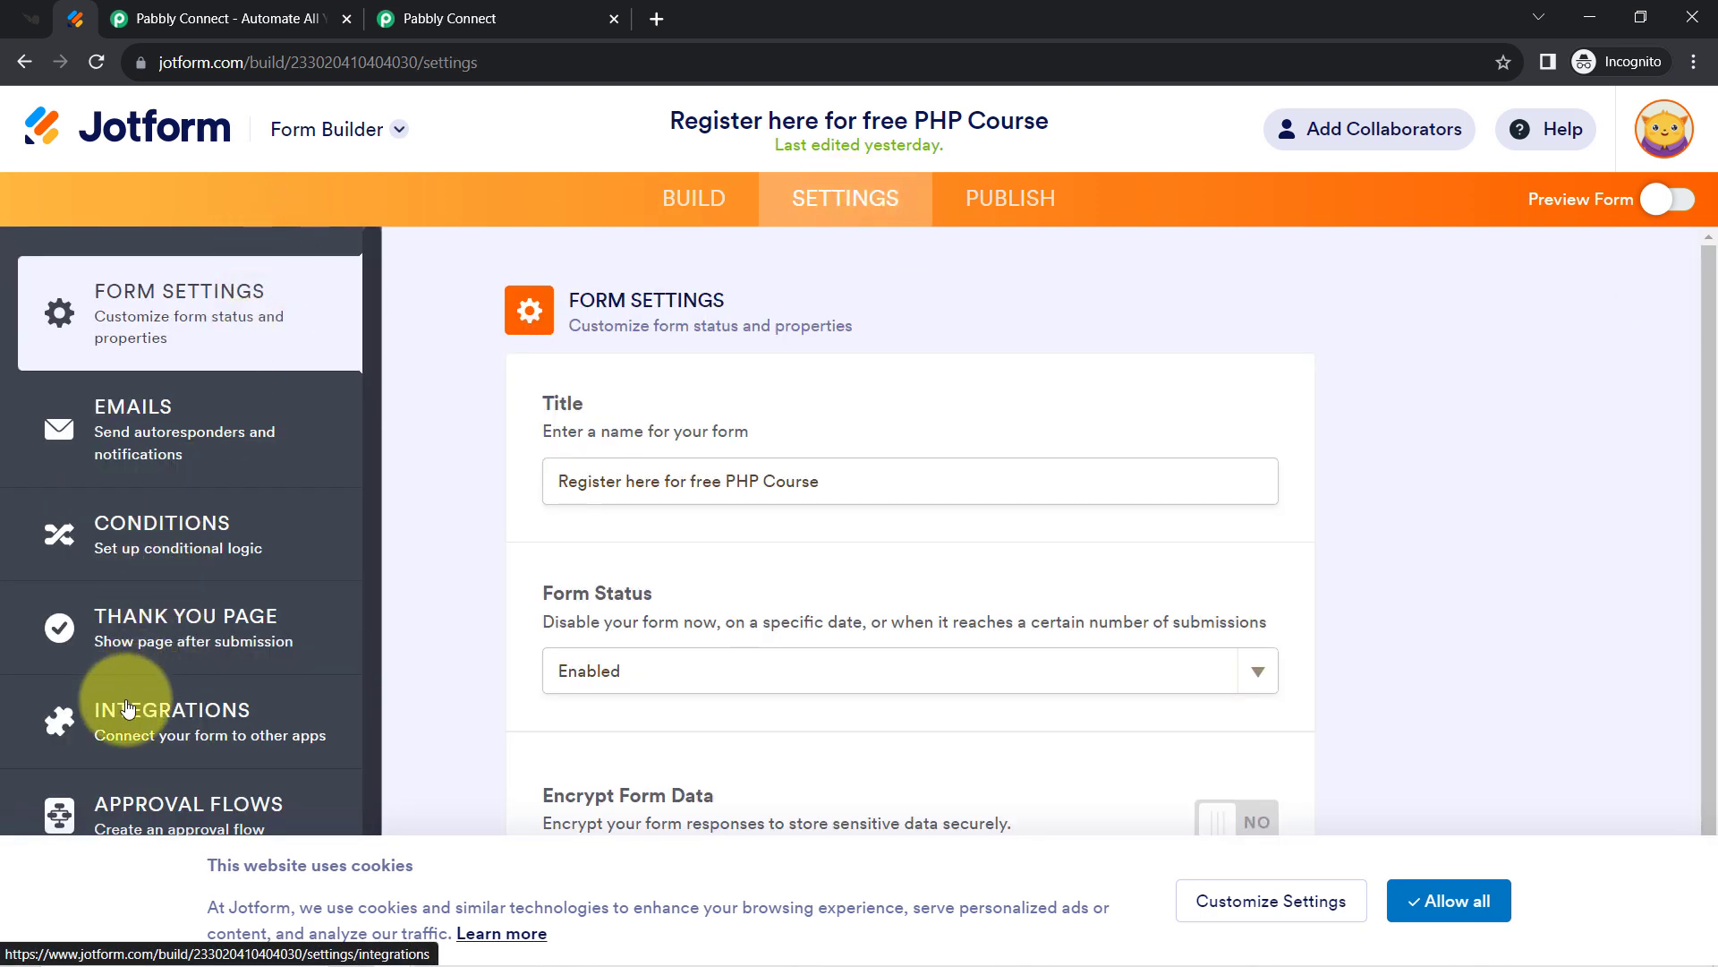
left_click(135, 724)
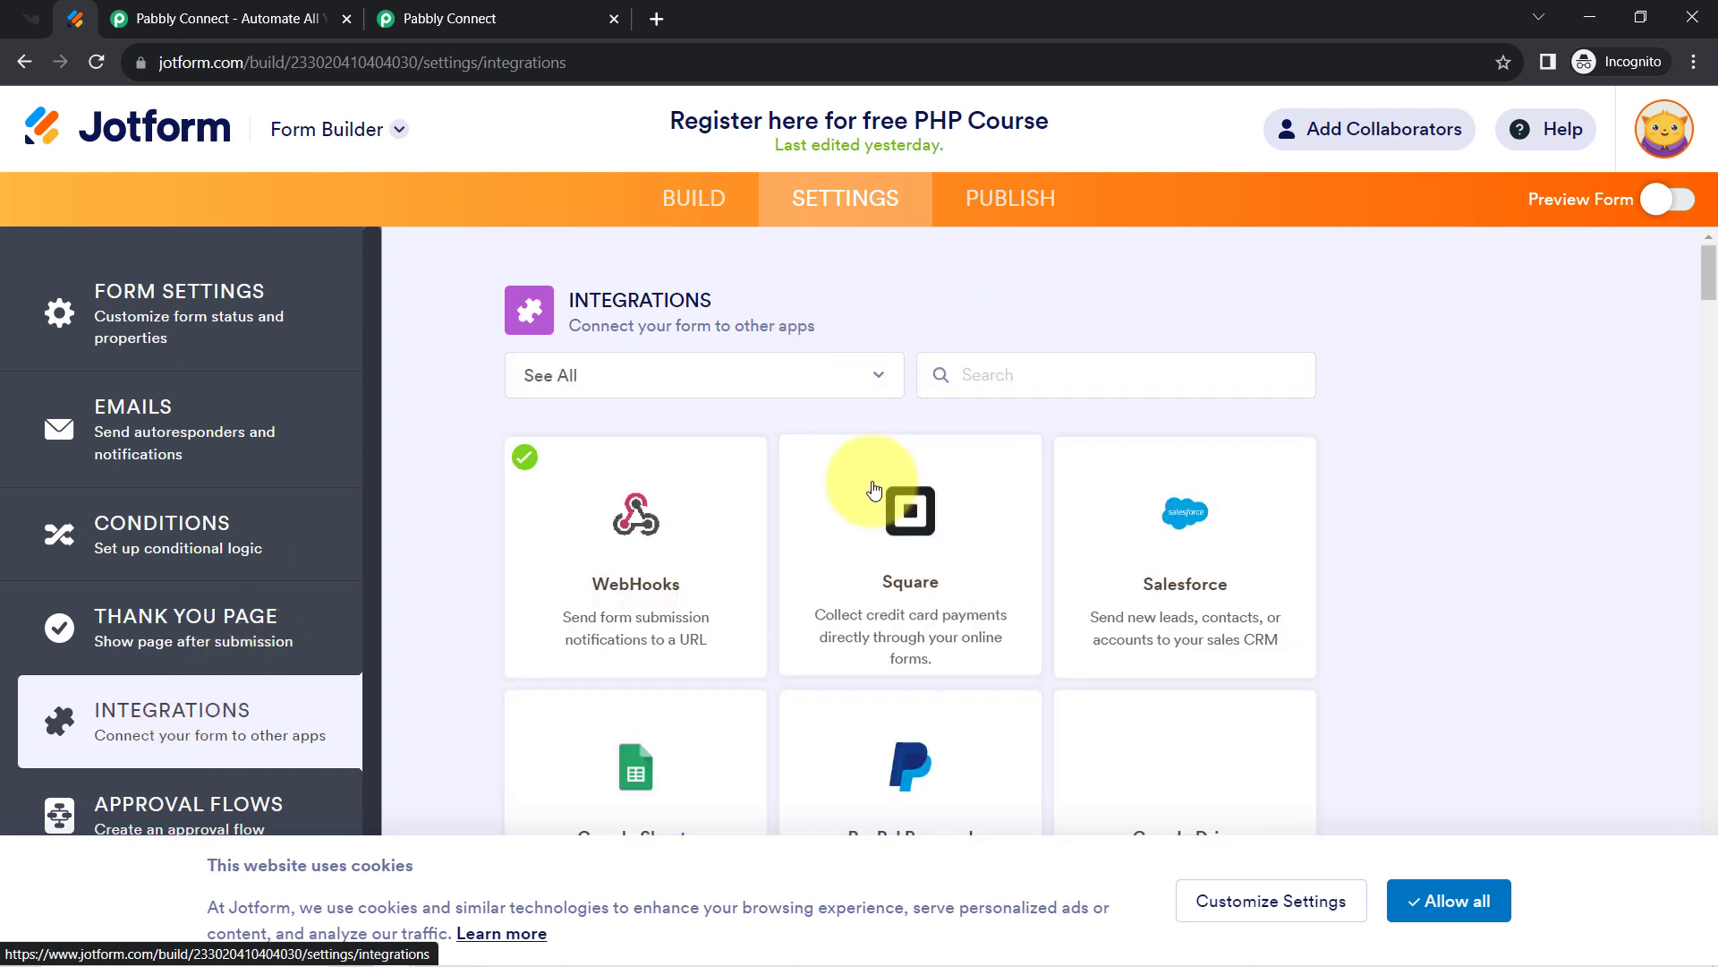
left_click(628, 527)
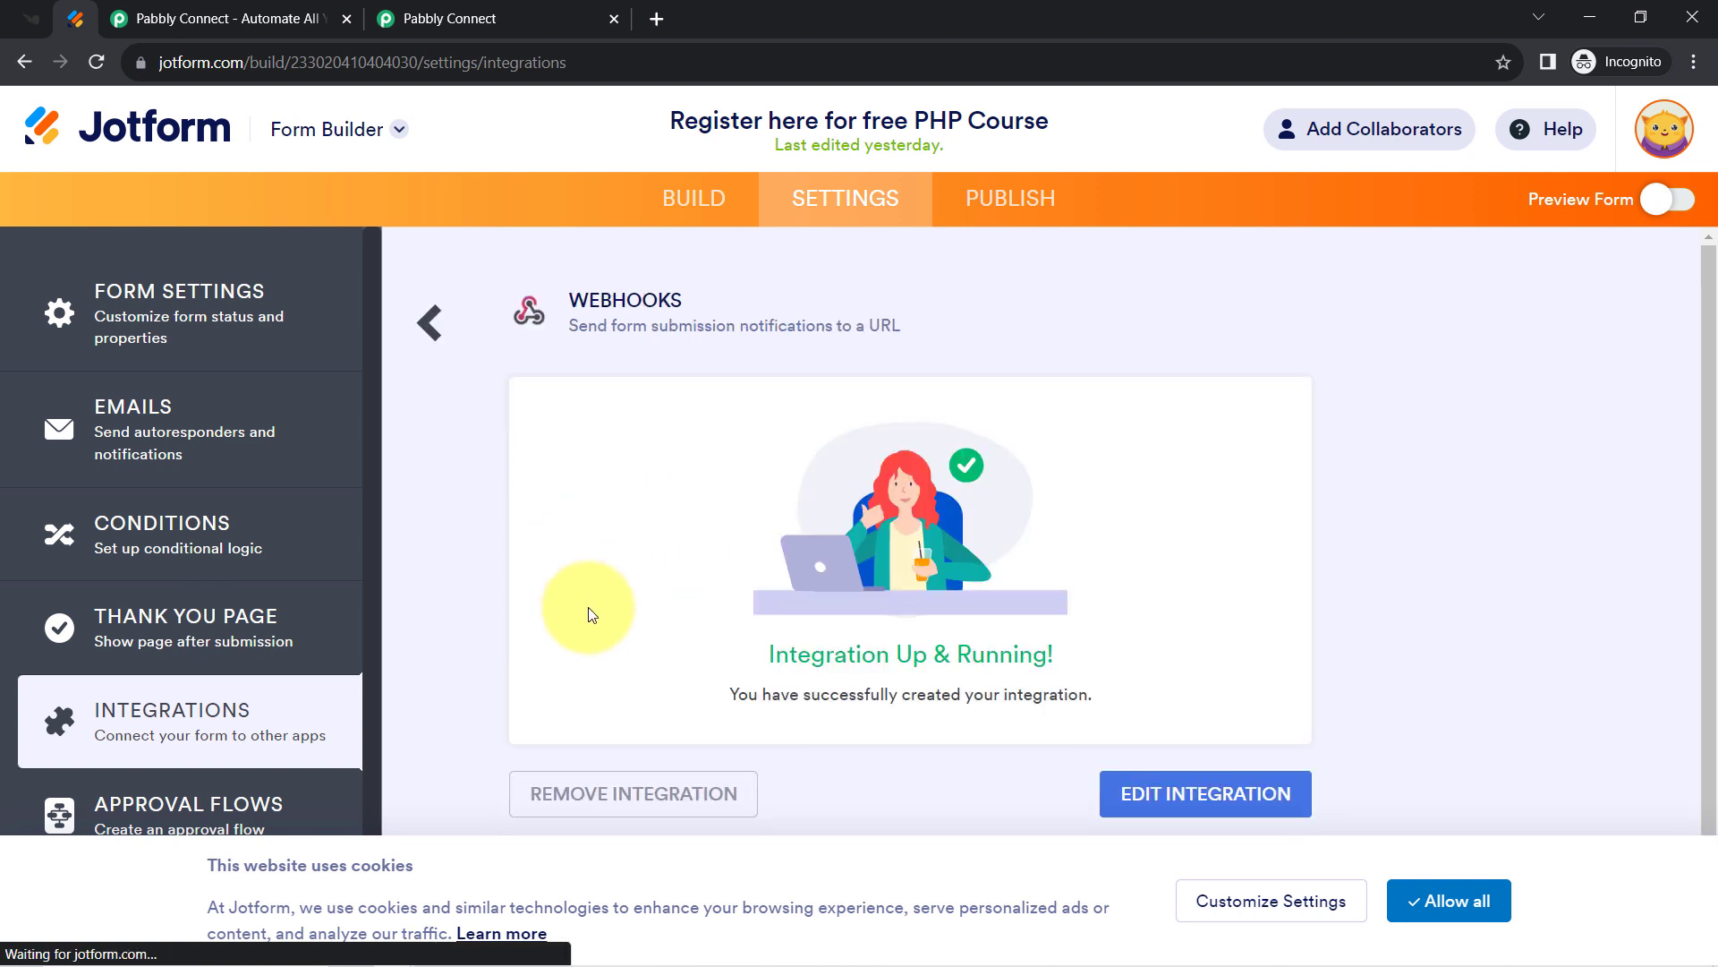
scroll(1711, 465, "down", 1)
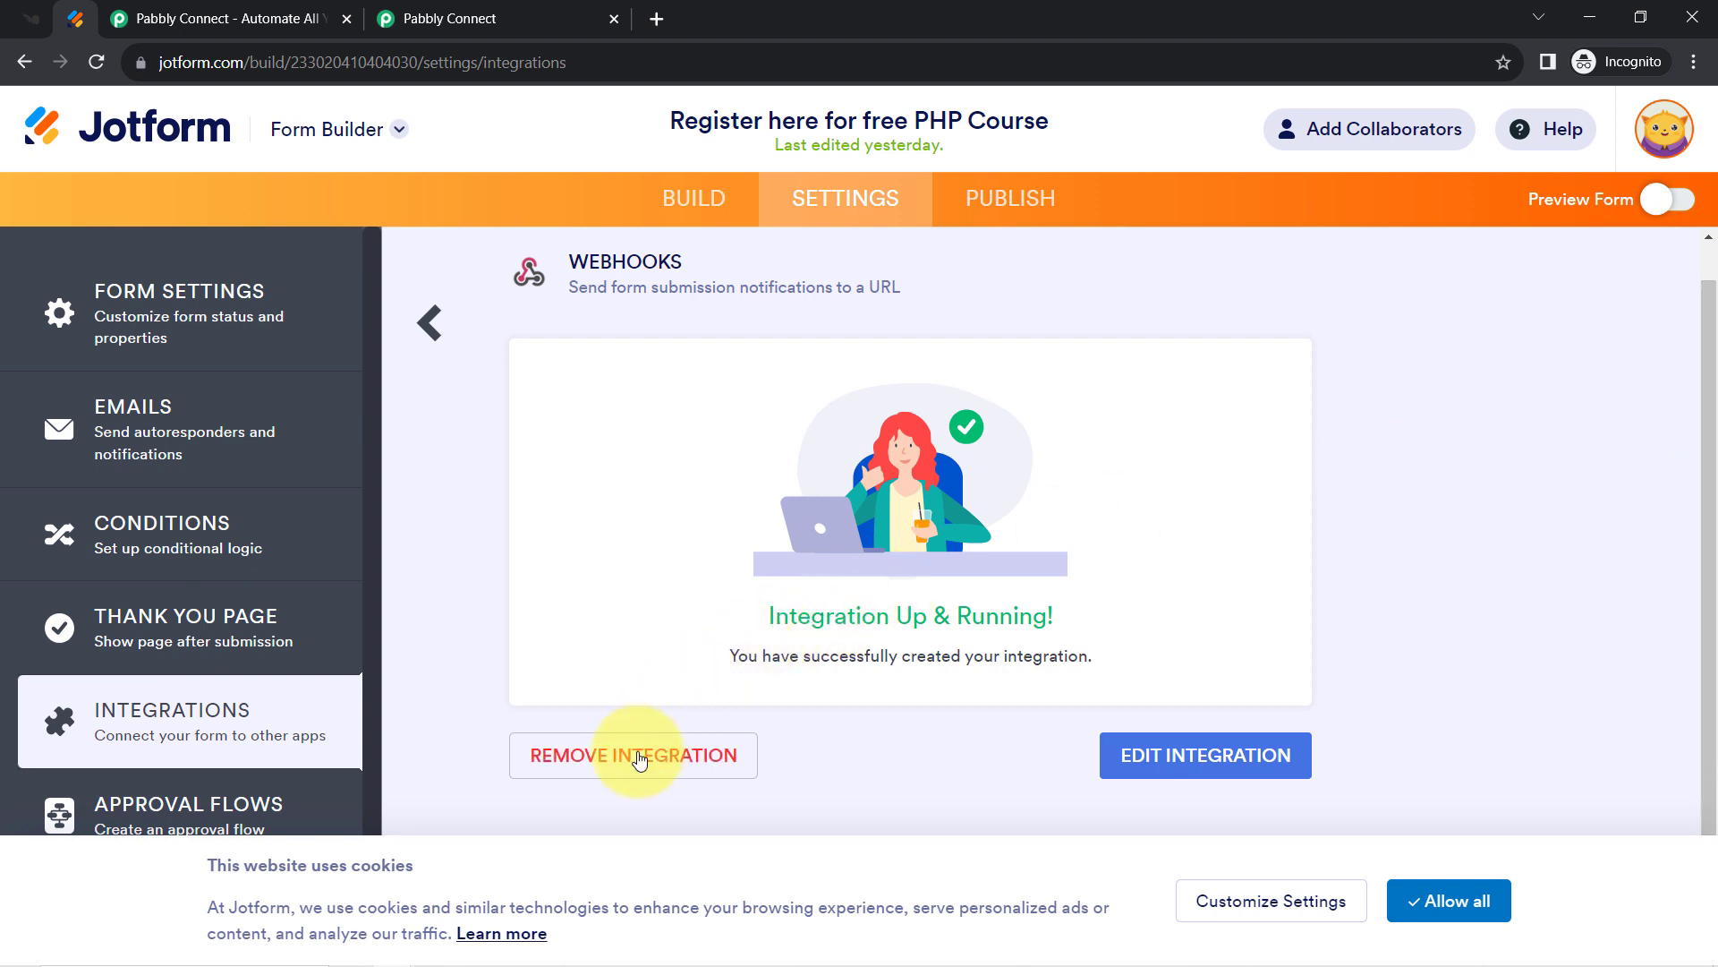
left_click(639, 761)
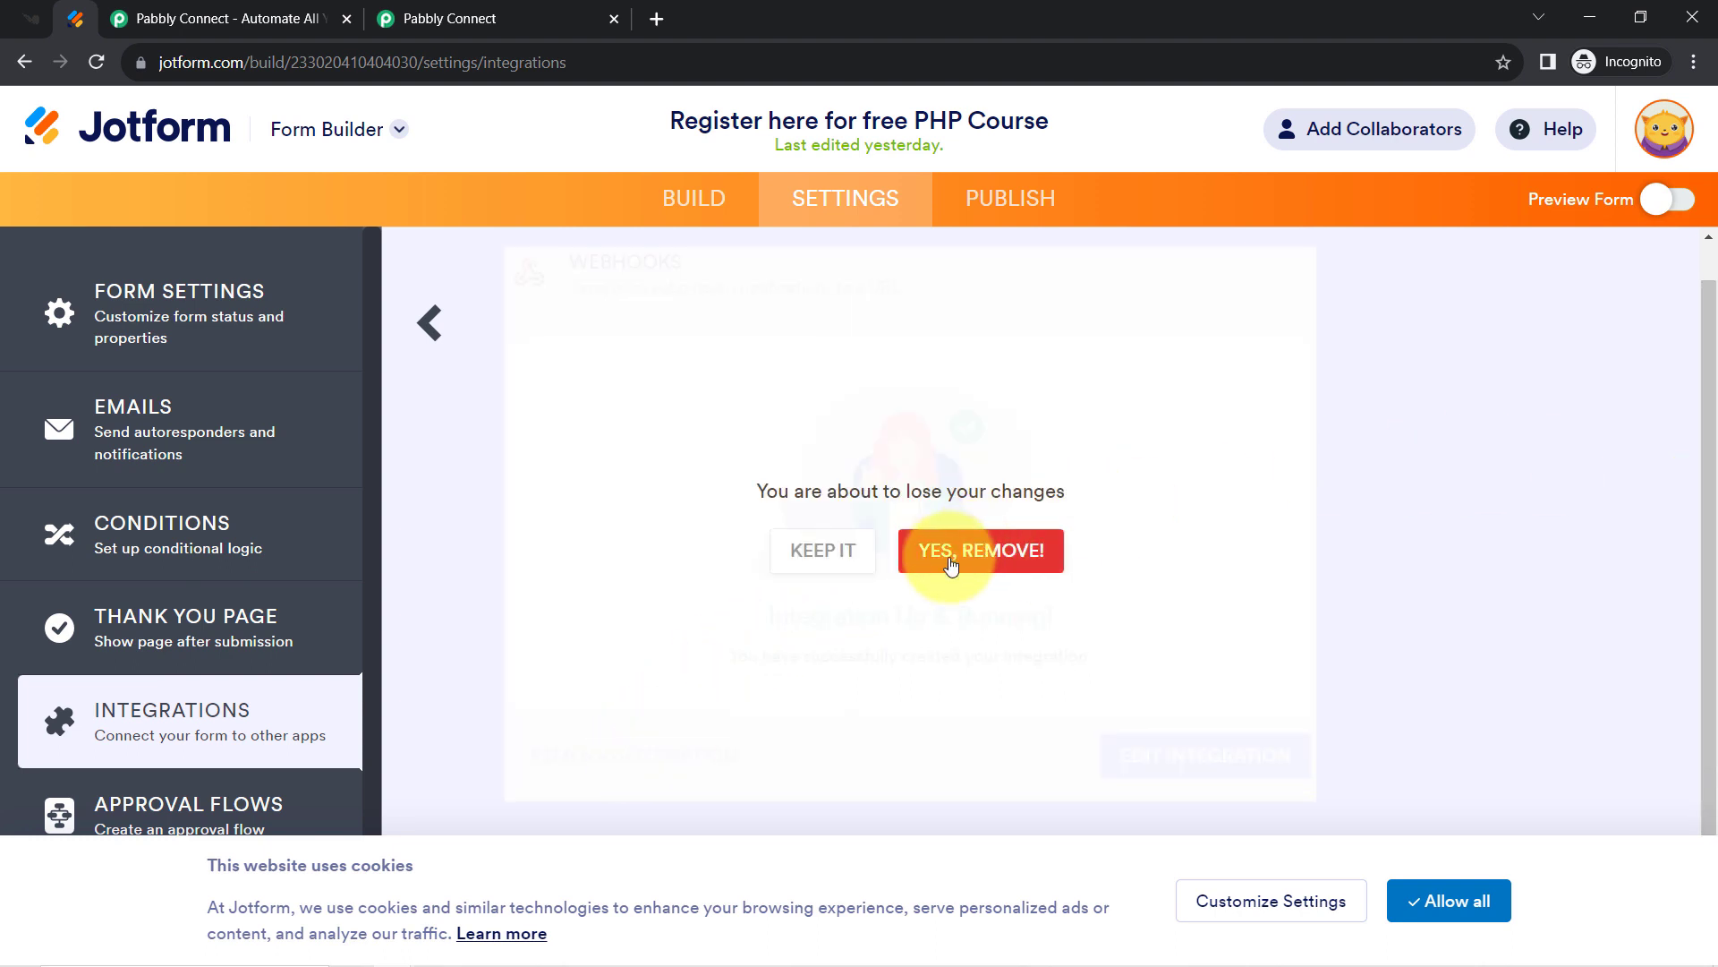
left_click(951, 565)
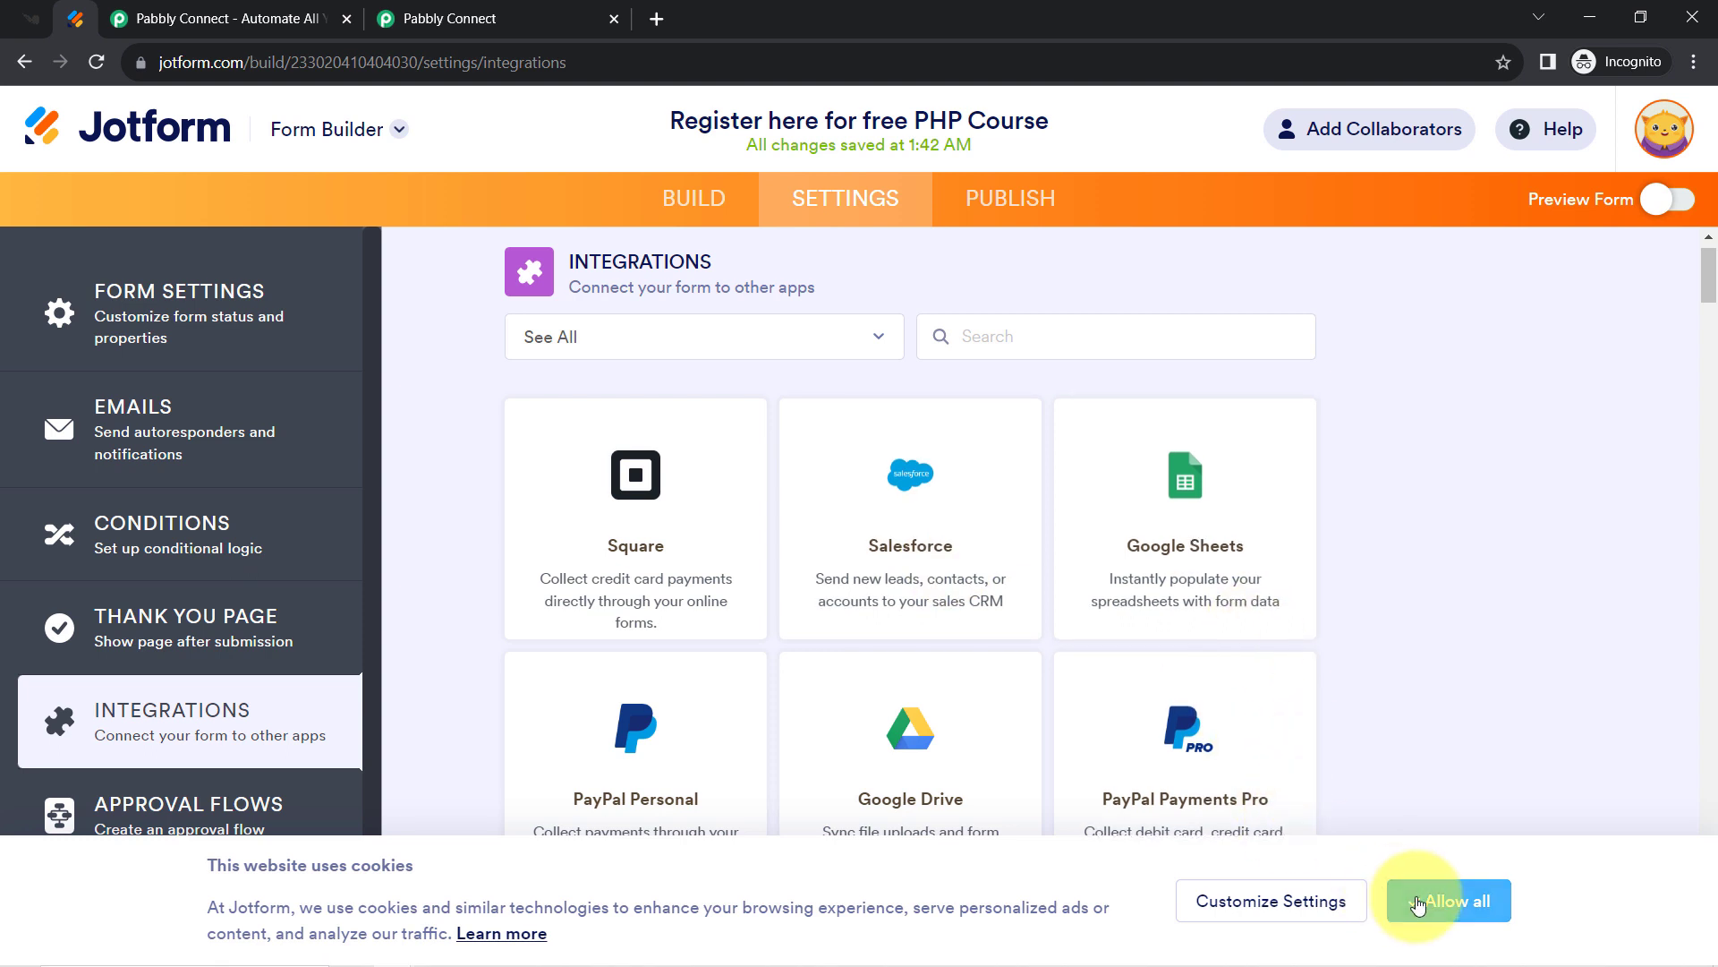
left_click(1415, 900)
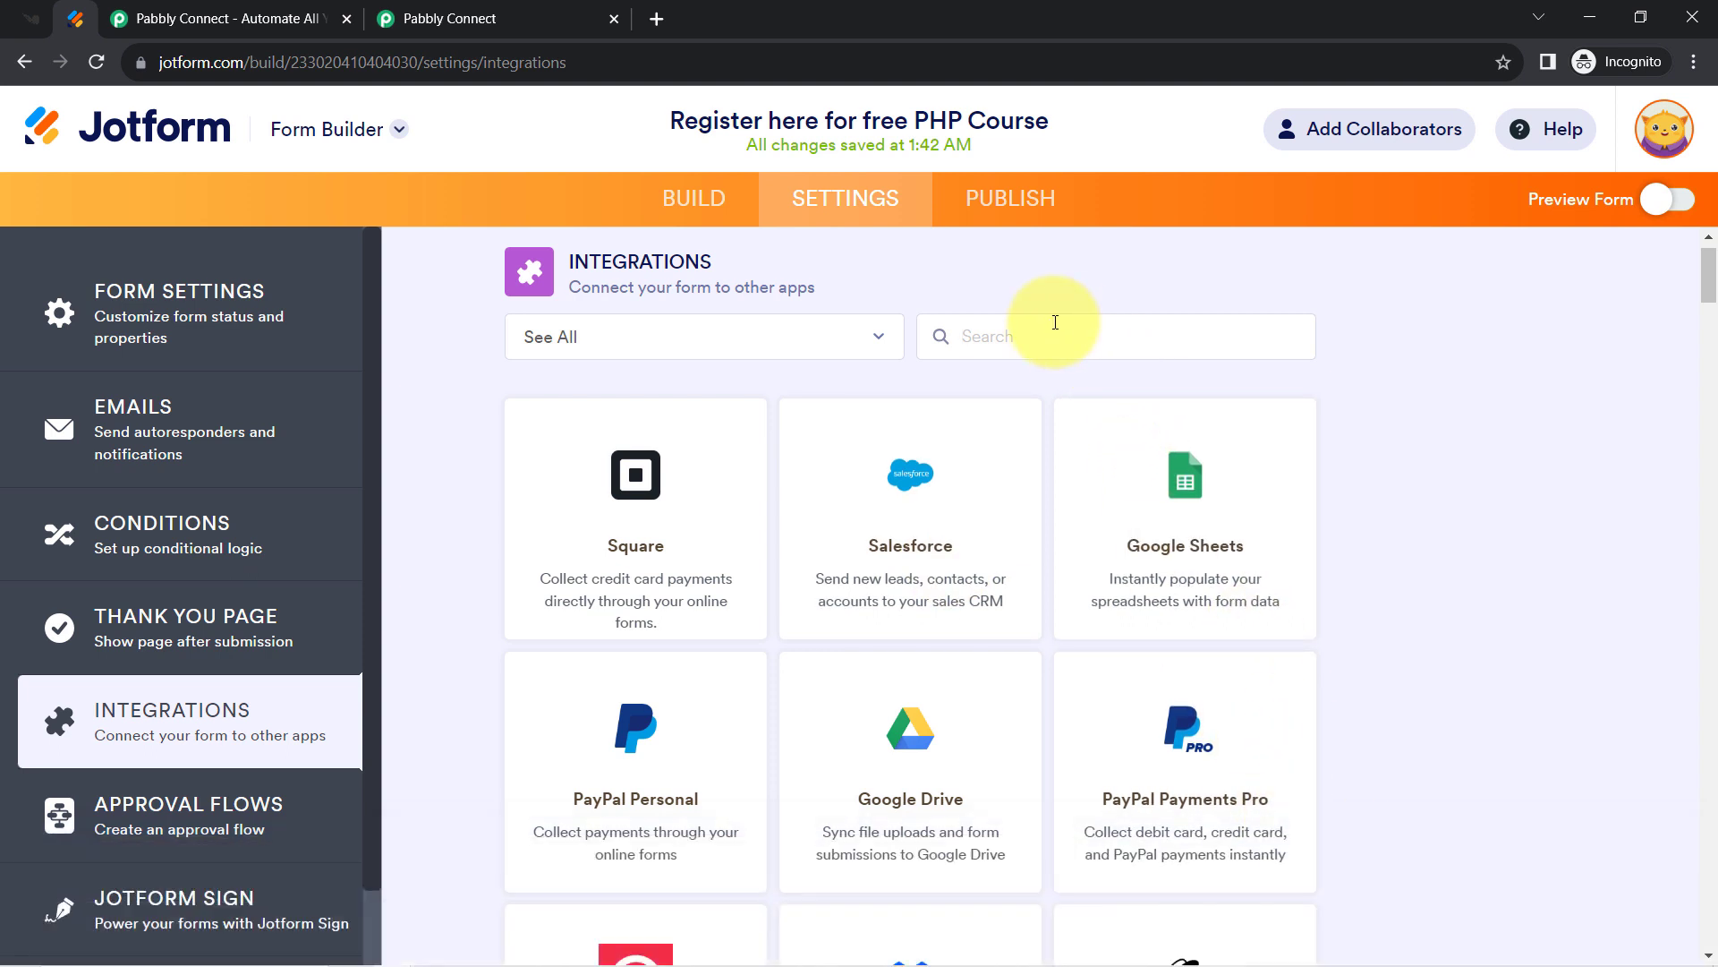
Start a new WebHooks integration via a 'web' search and copy the Pabbly webhook URL.
left_click(1056, 322)
type("web")
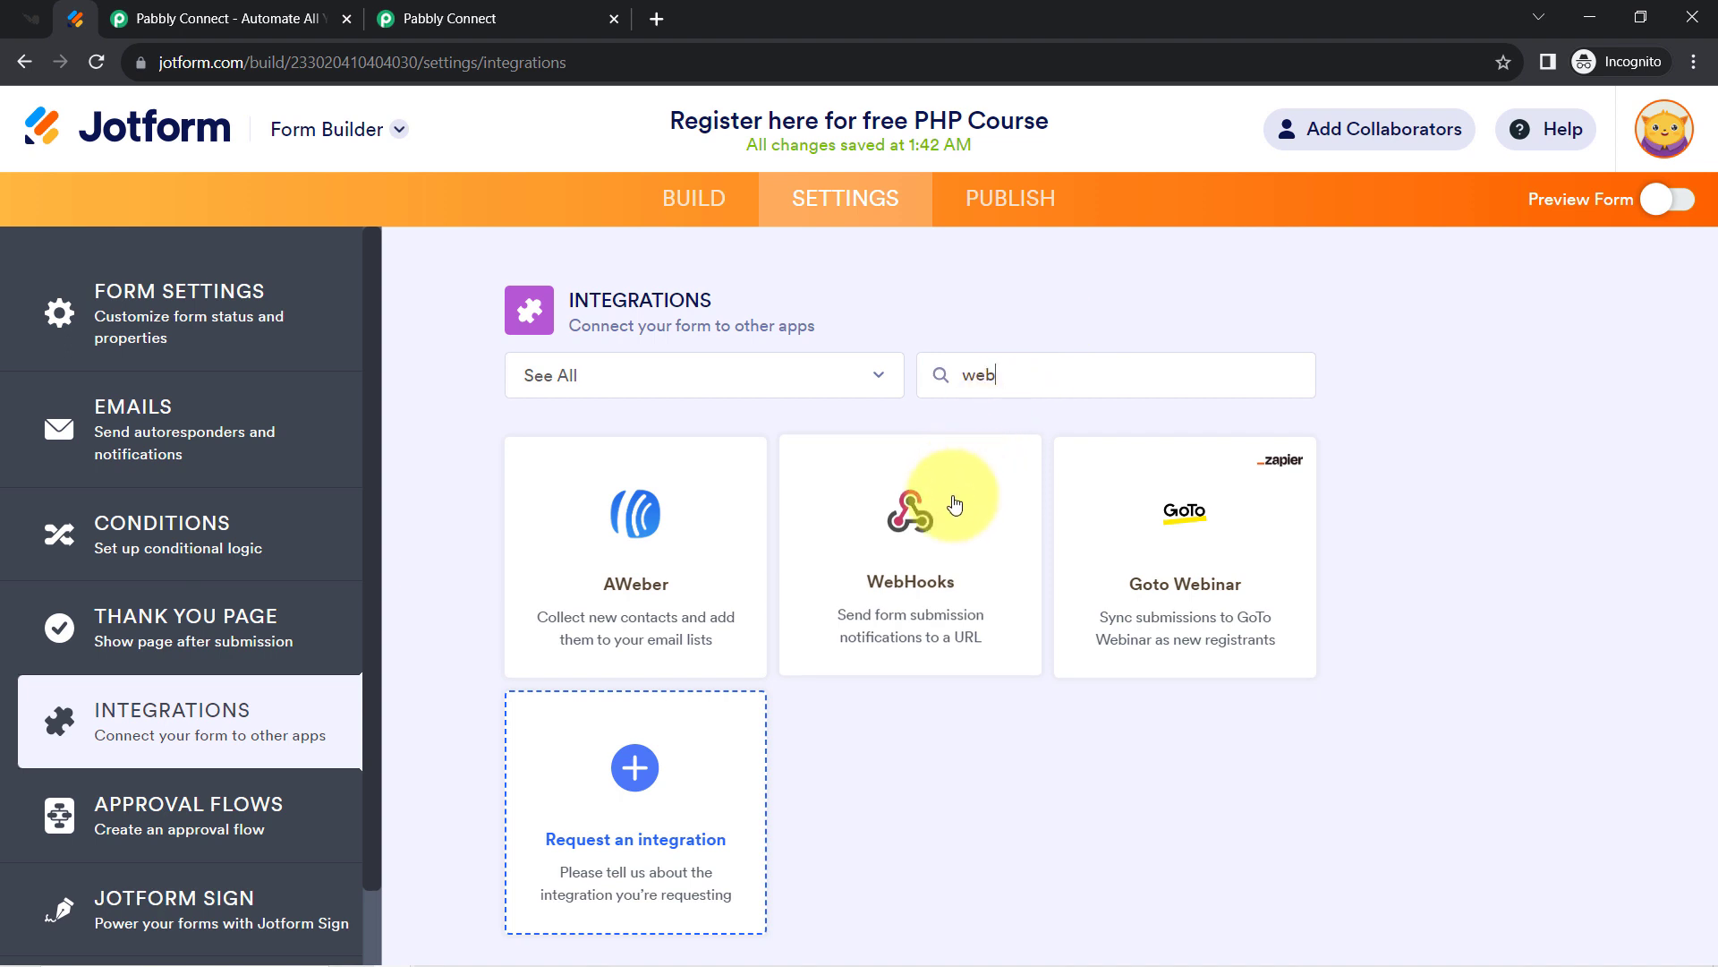
left_click(931, 520)
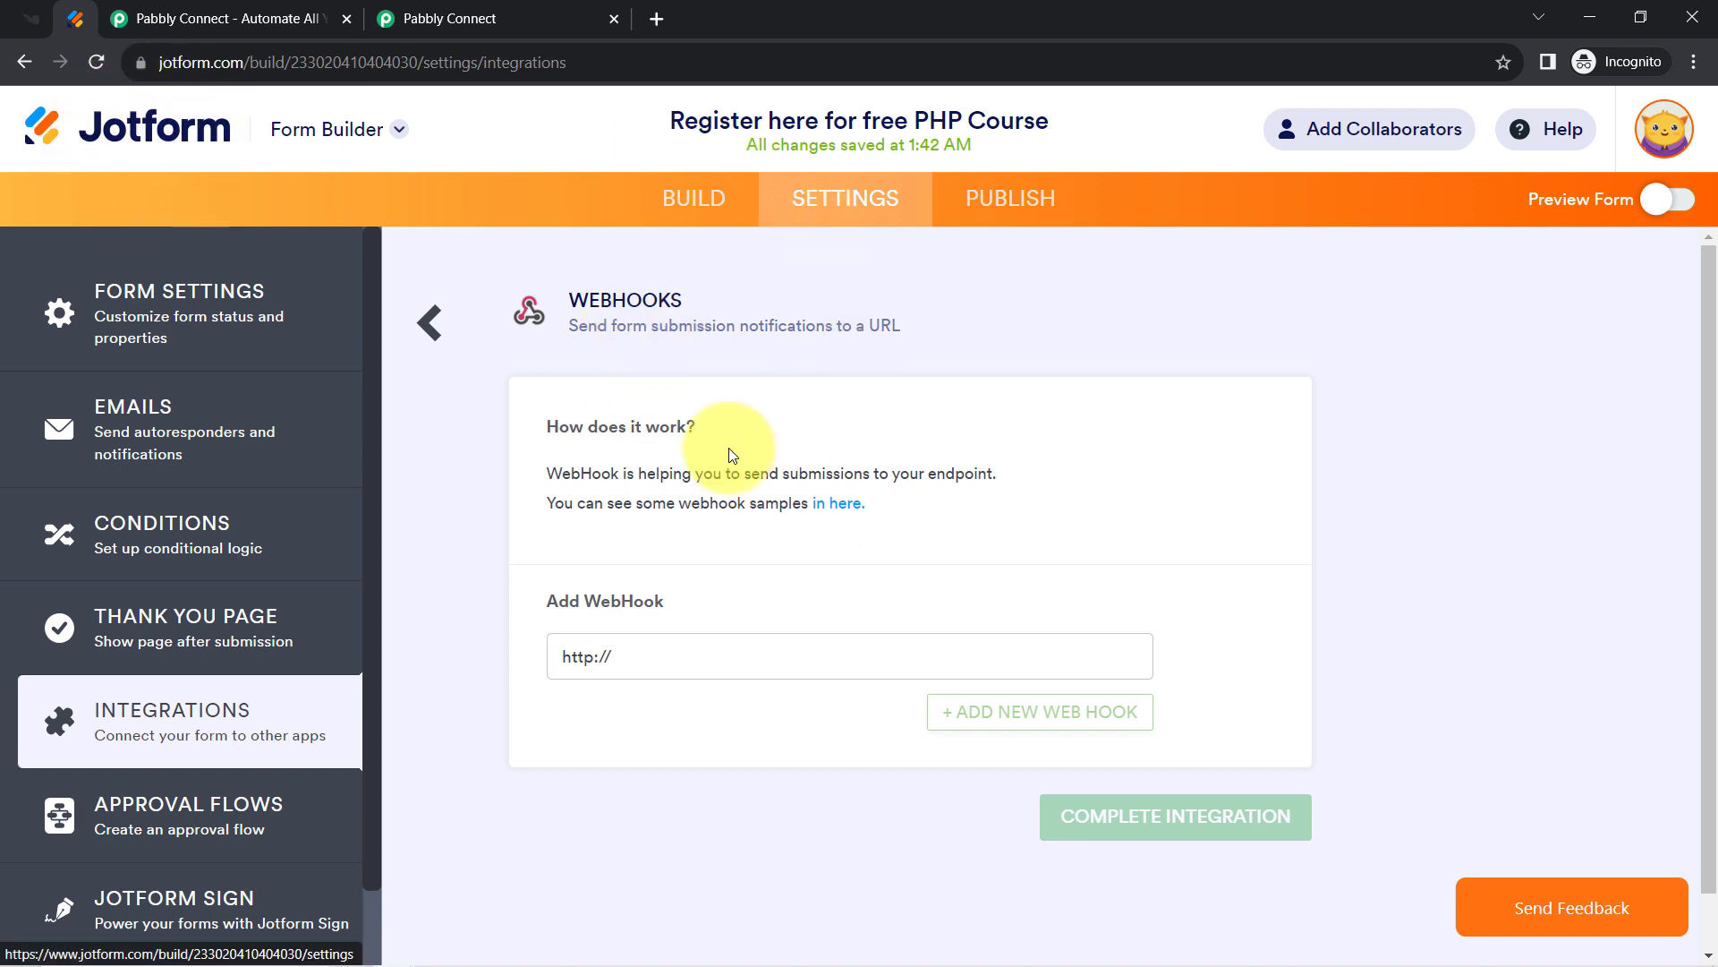
left_click(572, 9)
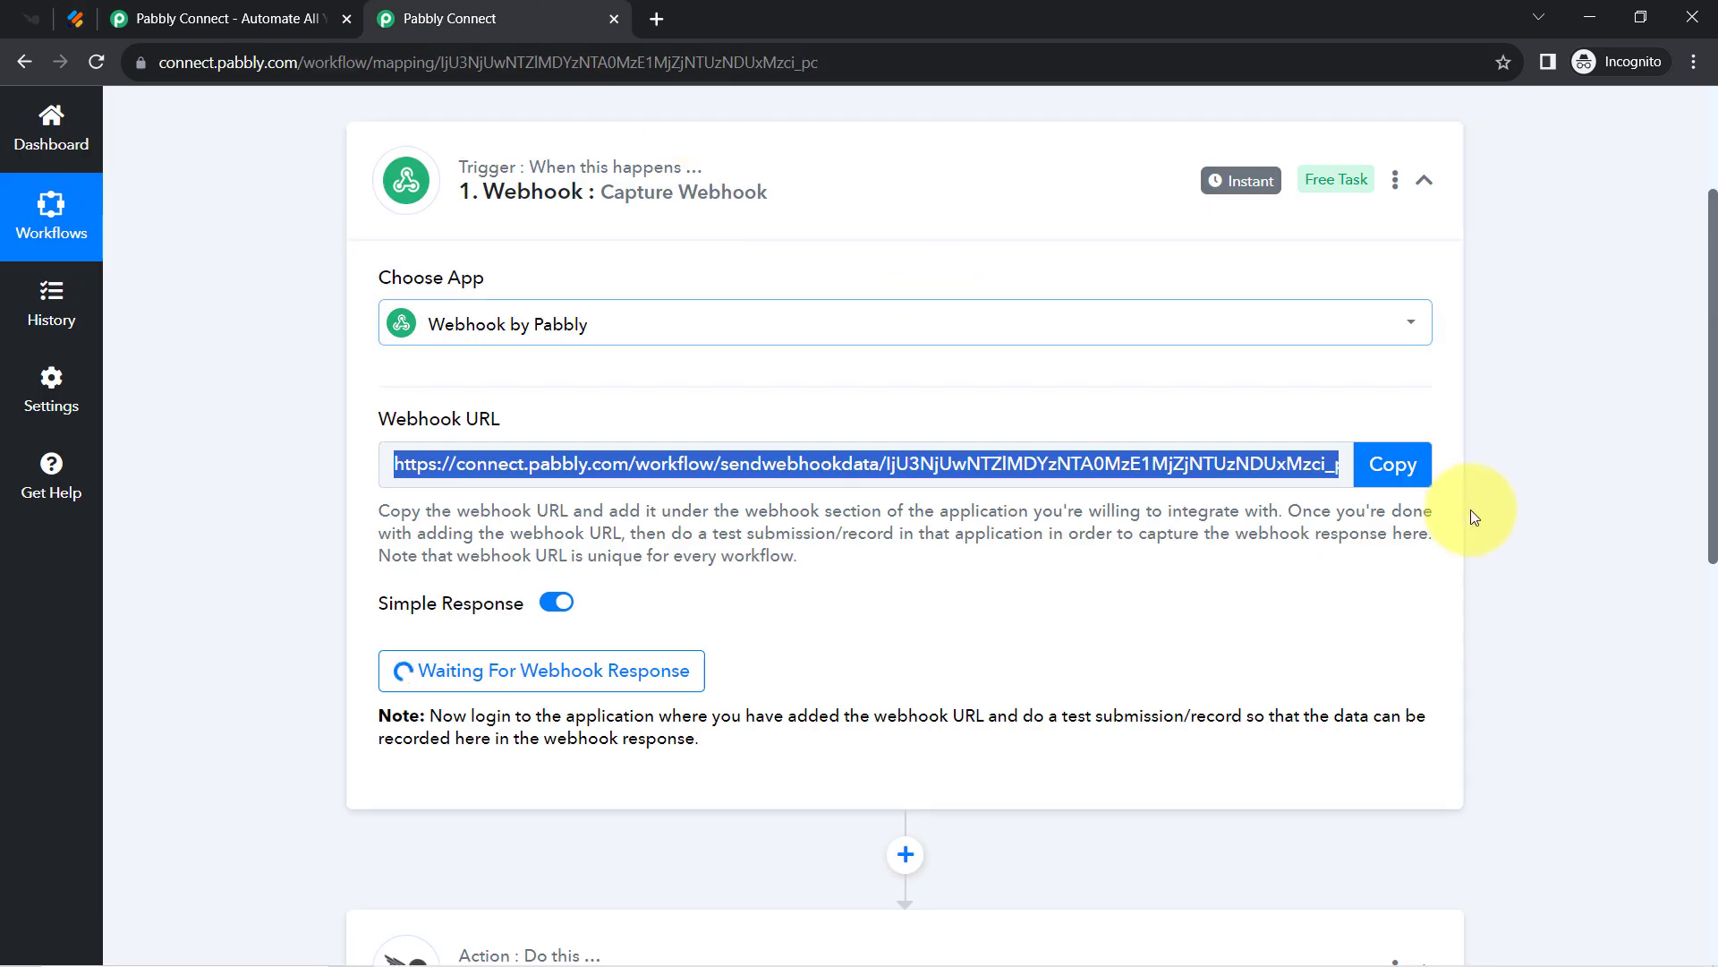
left_click(1381, 465)
left_click(76, 17)
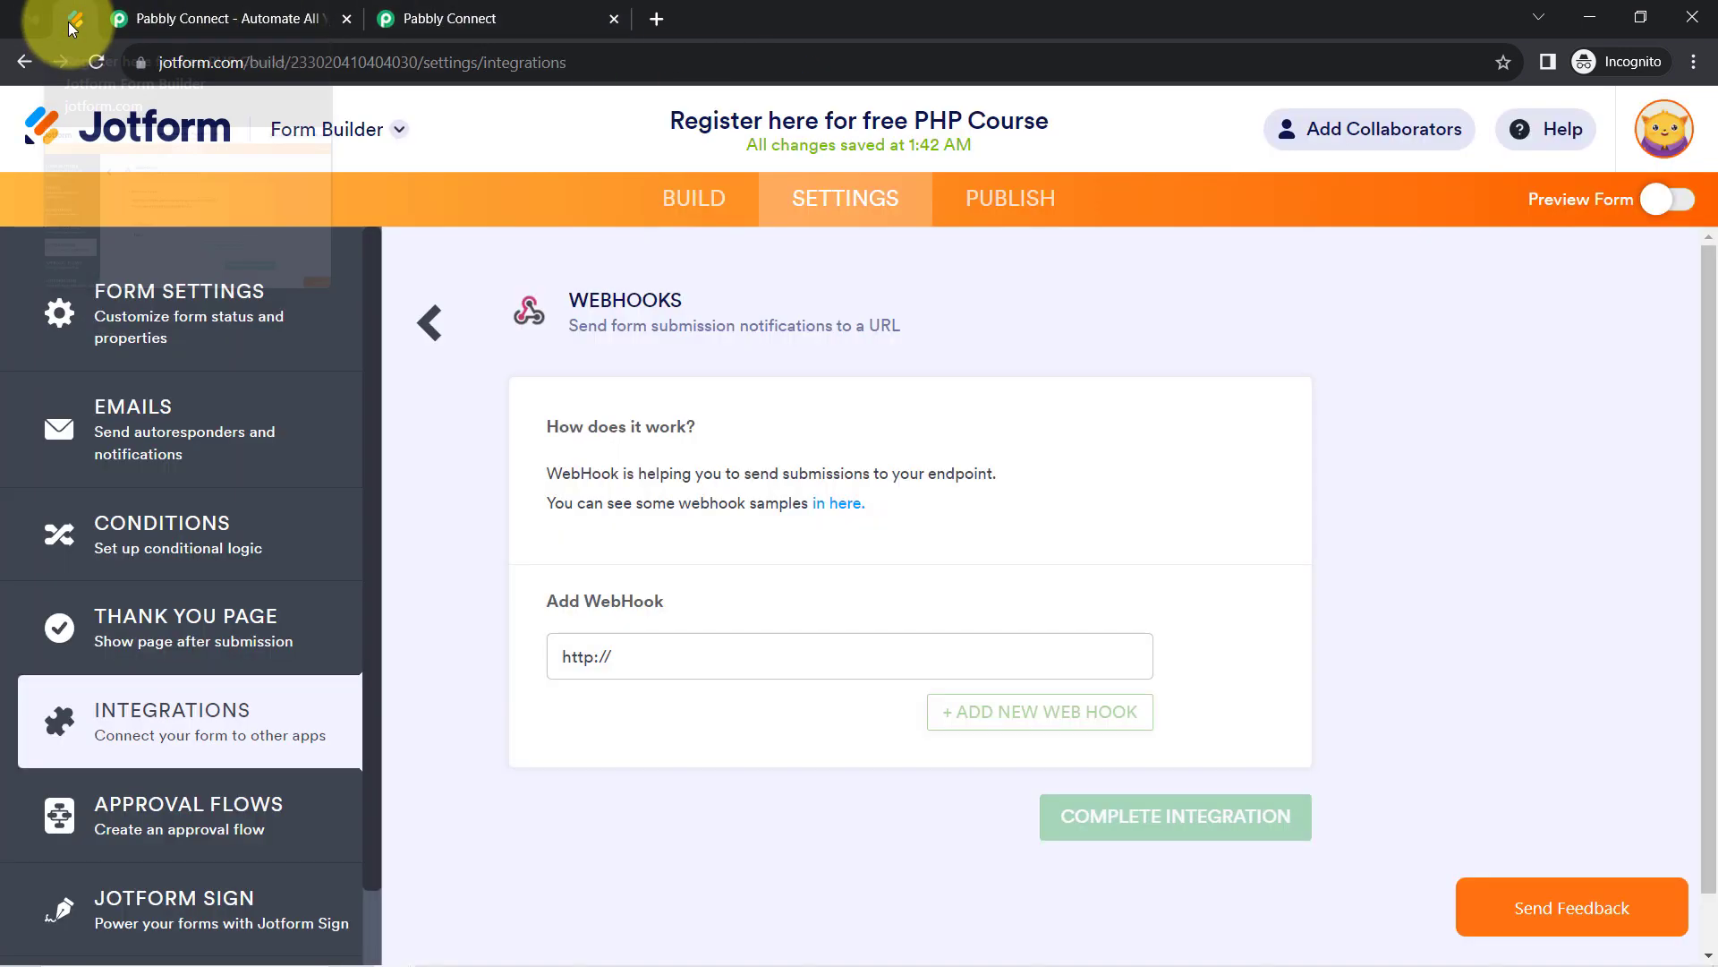
Paste the Pabbly URL as the webhook address and complete the integration.
left_click(649, 665)
triple_click(649, 665)
right_click(647, 663)
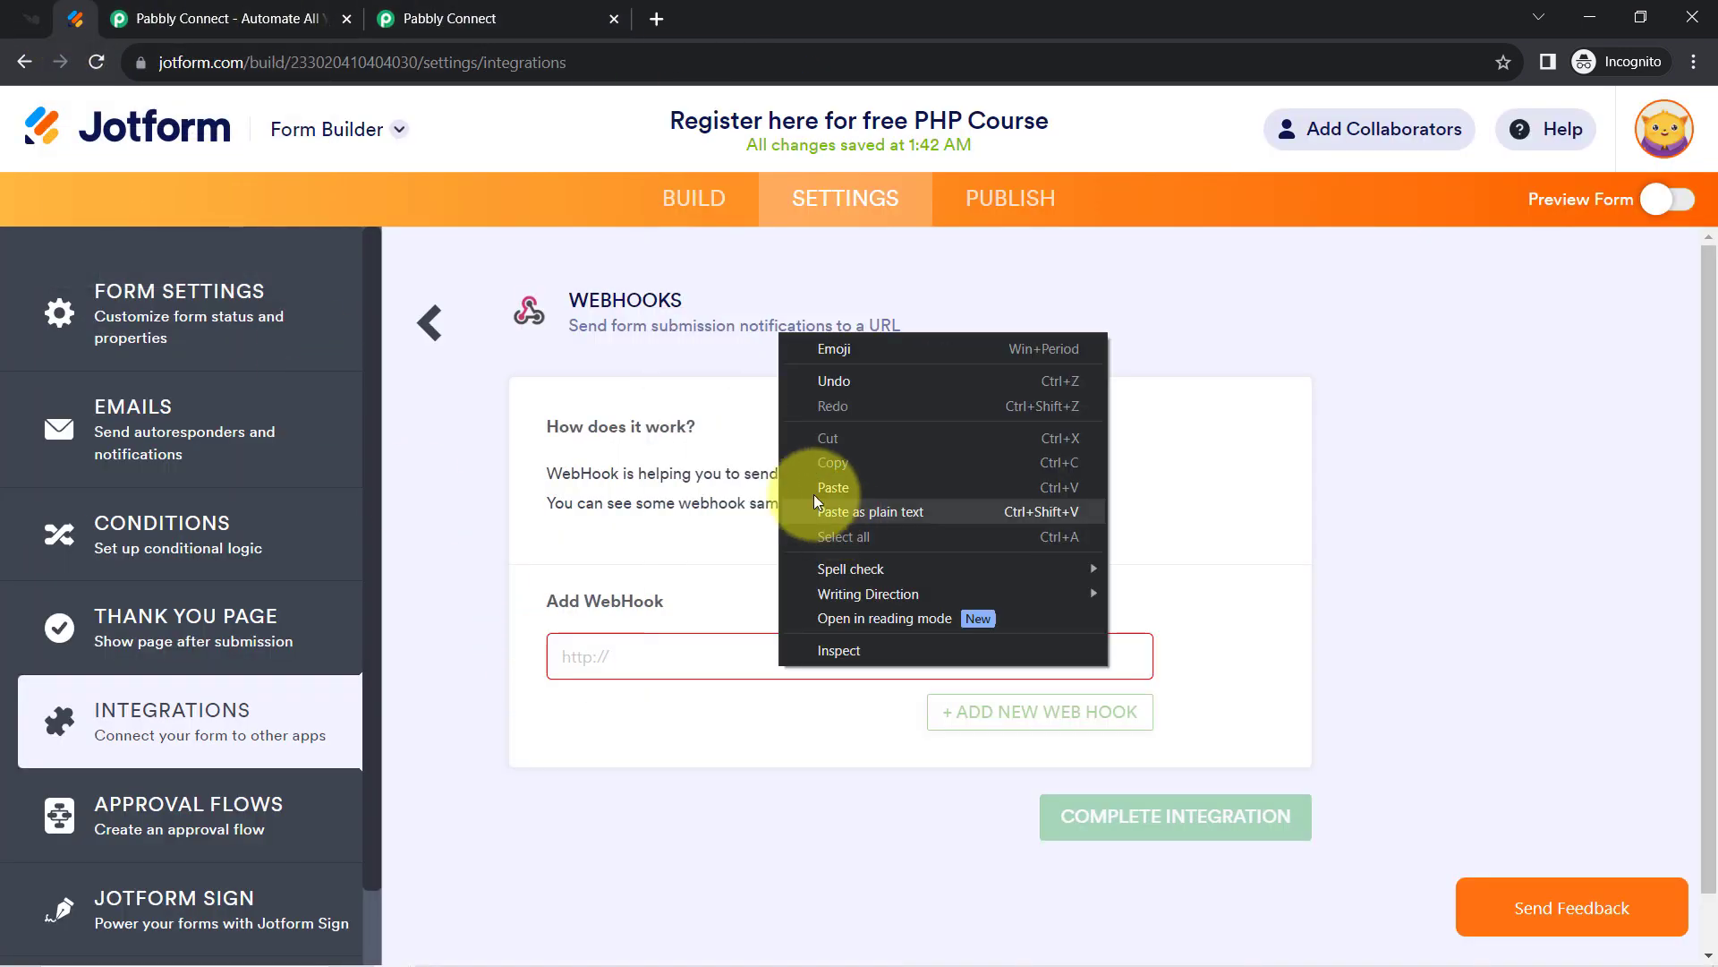
left_click(817, 503)
left_click(1103, 830)
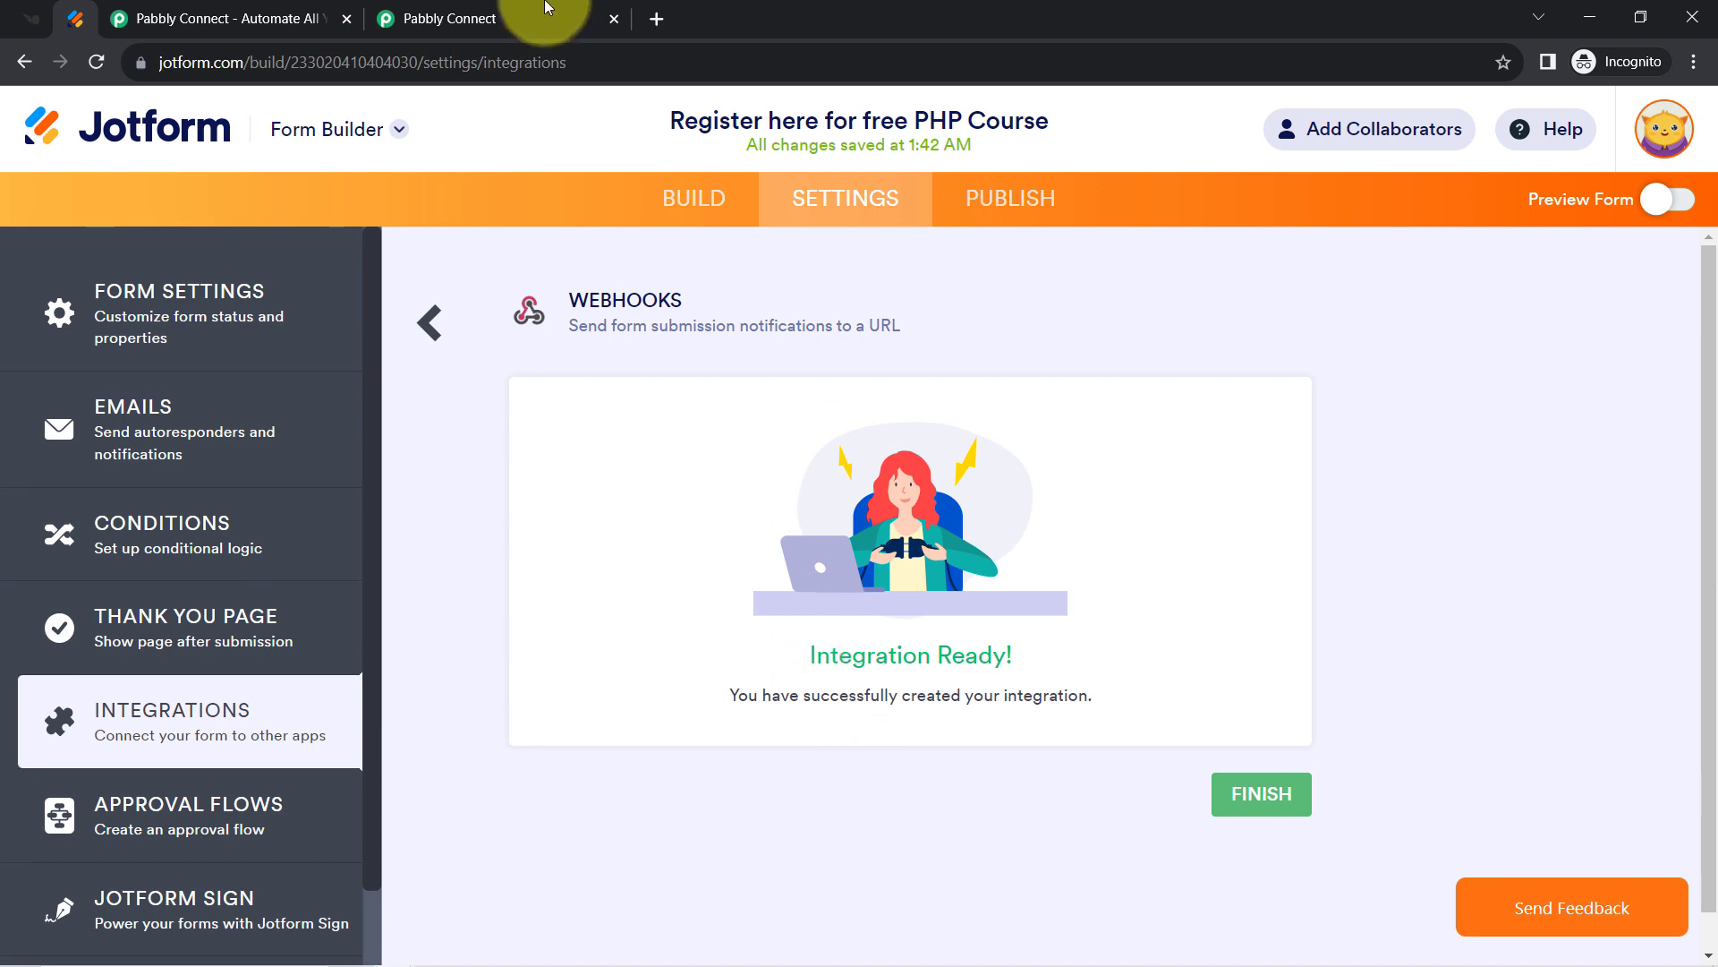
left_click(452, 17)
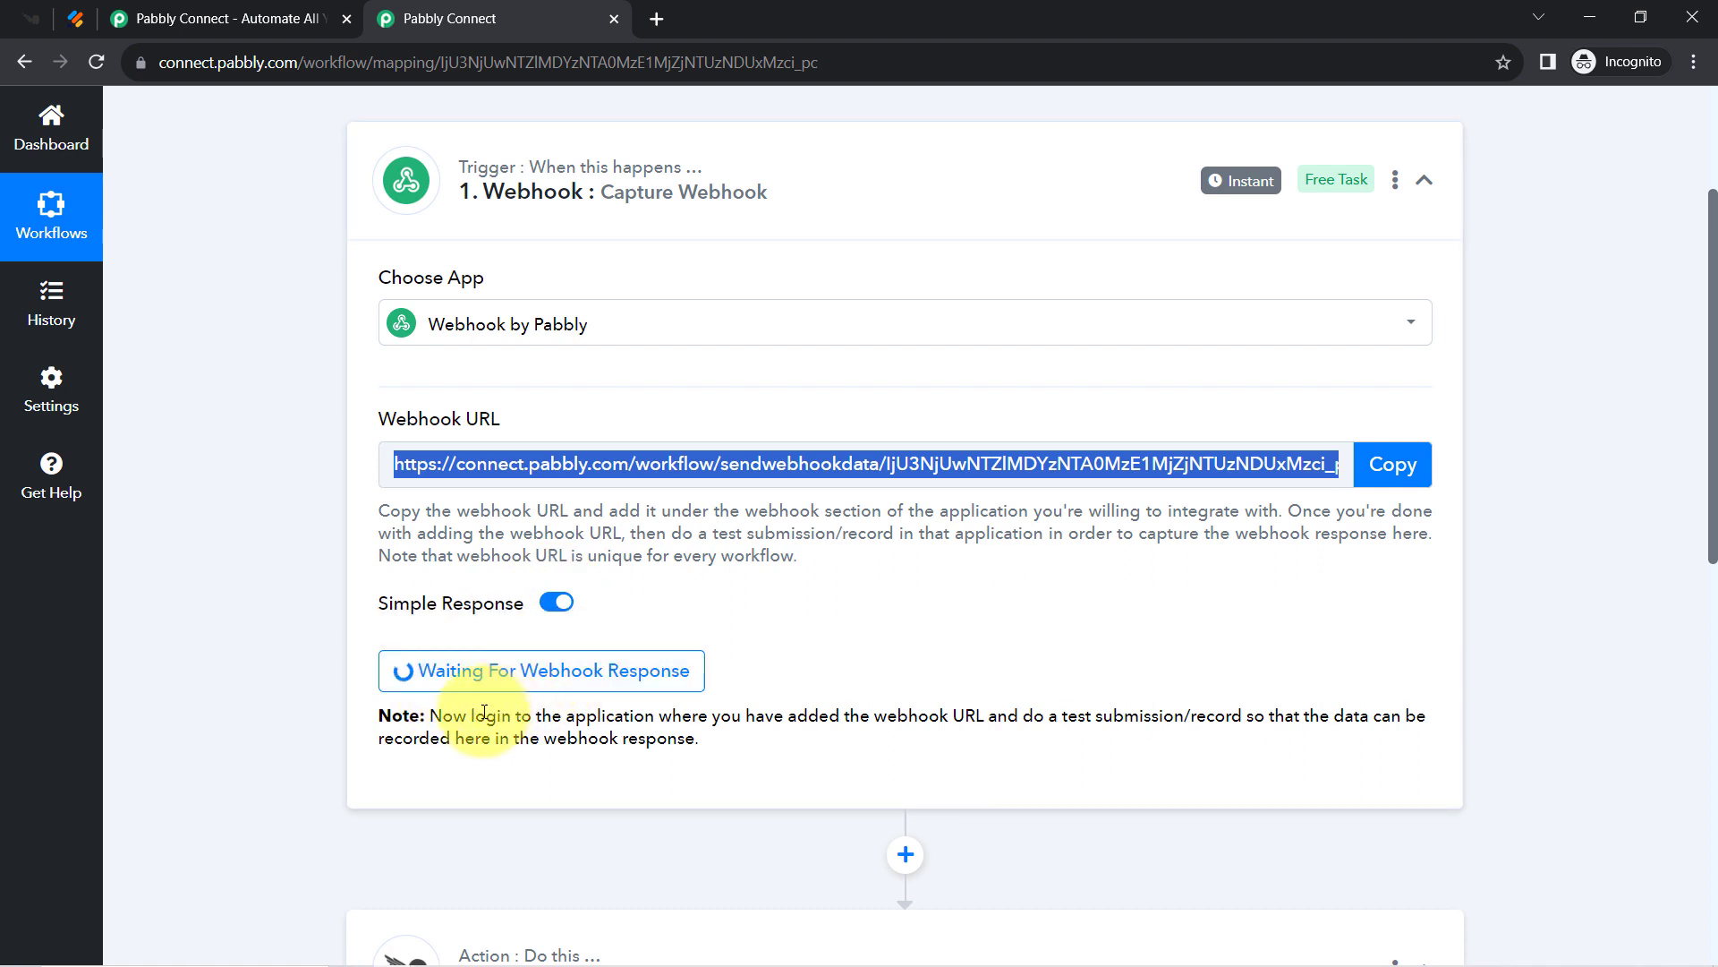
Highlight Pabbly's note about sending a test submission, then return to Jotform's Integration Ready page.
left_click_drag(499, 715, 594, 729)
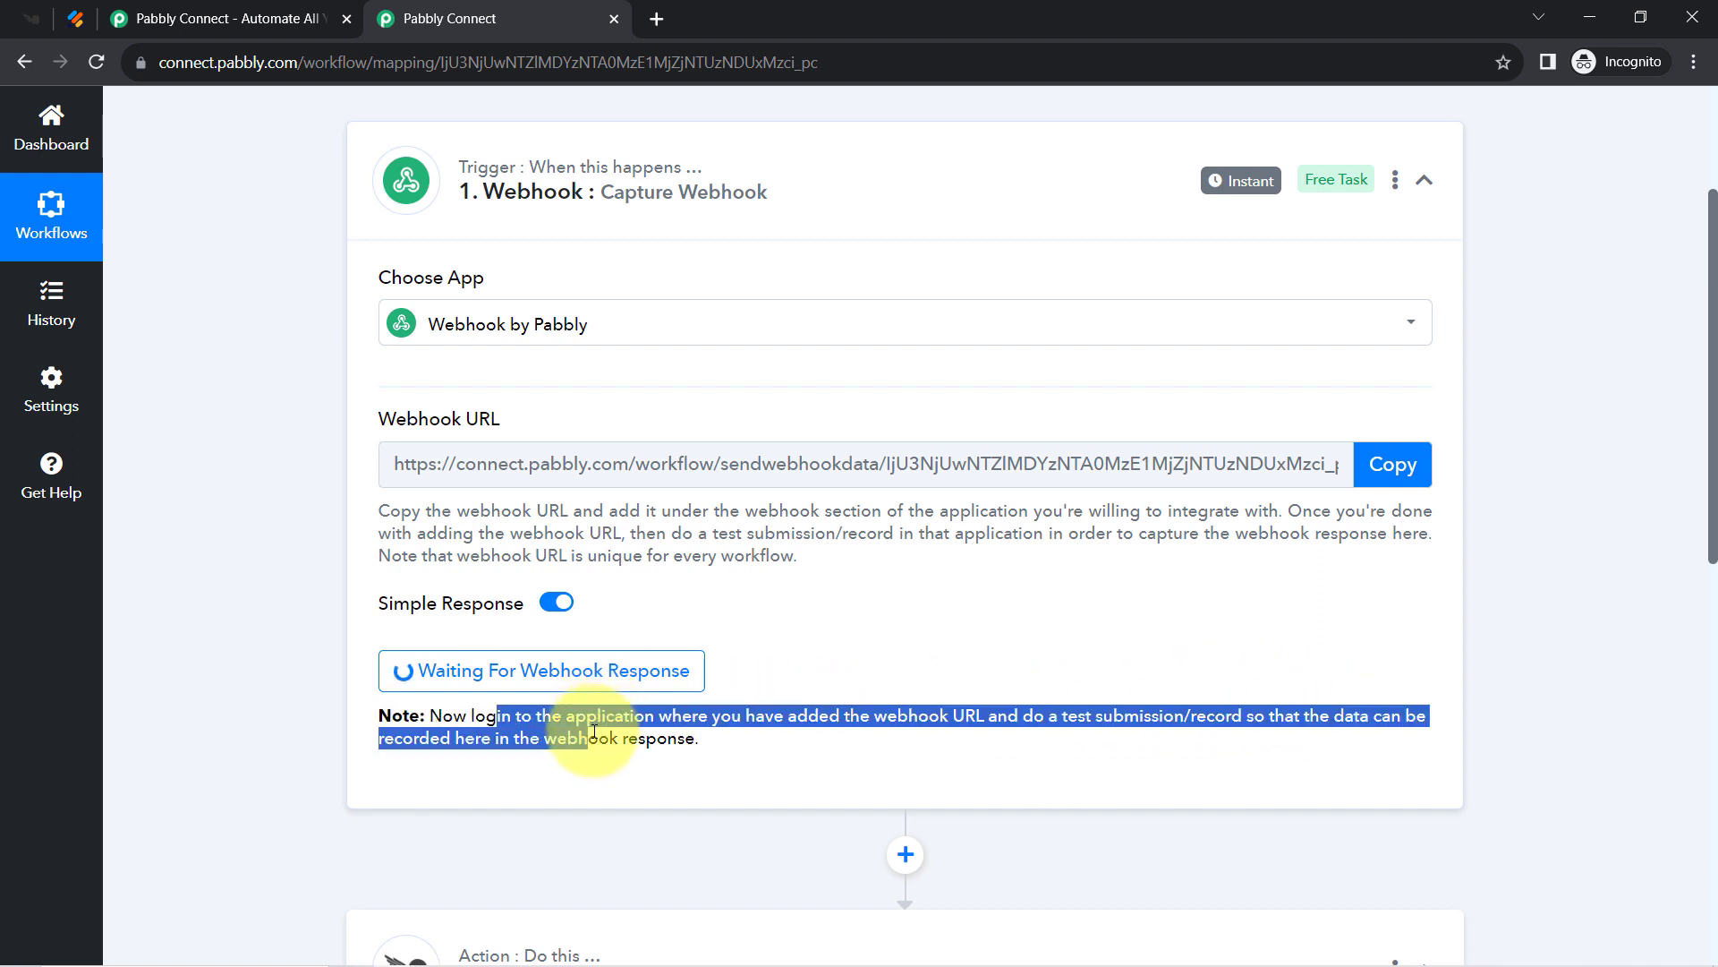
left_click(594, 731)
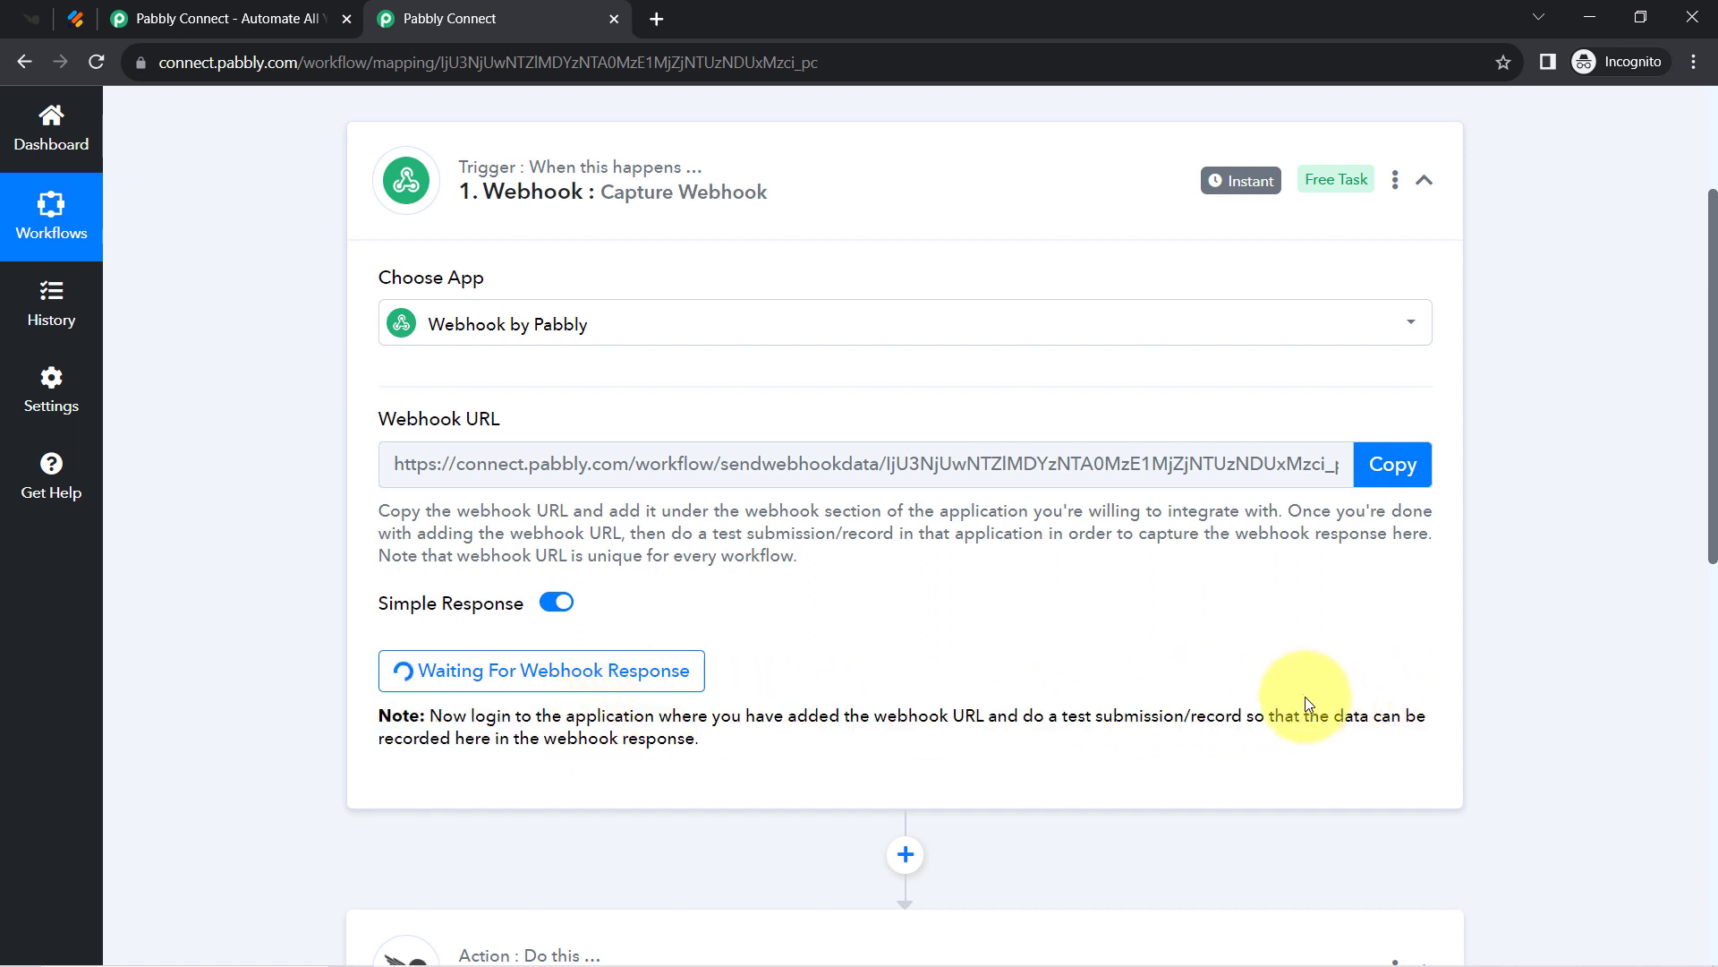
left_click_drag(1067, 715, 1260, 716)
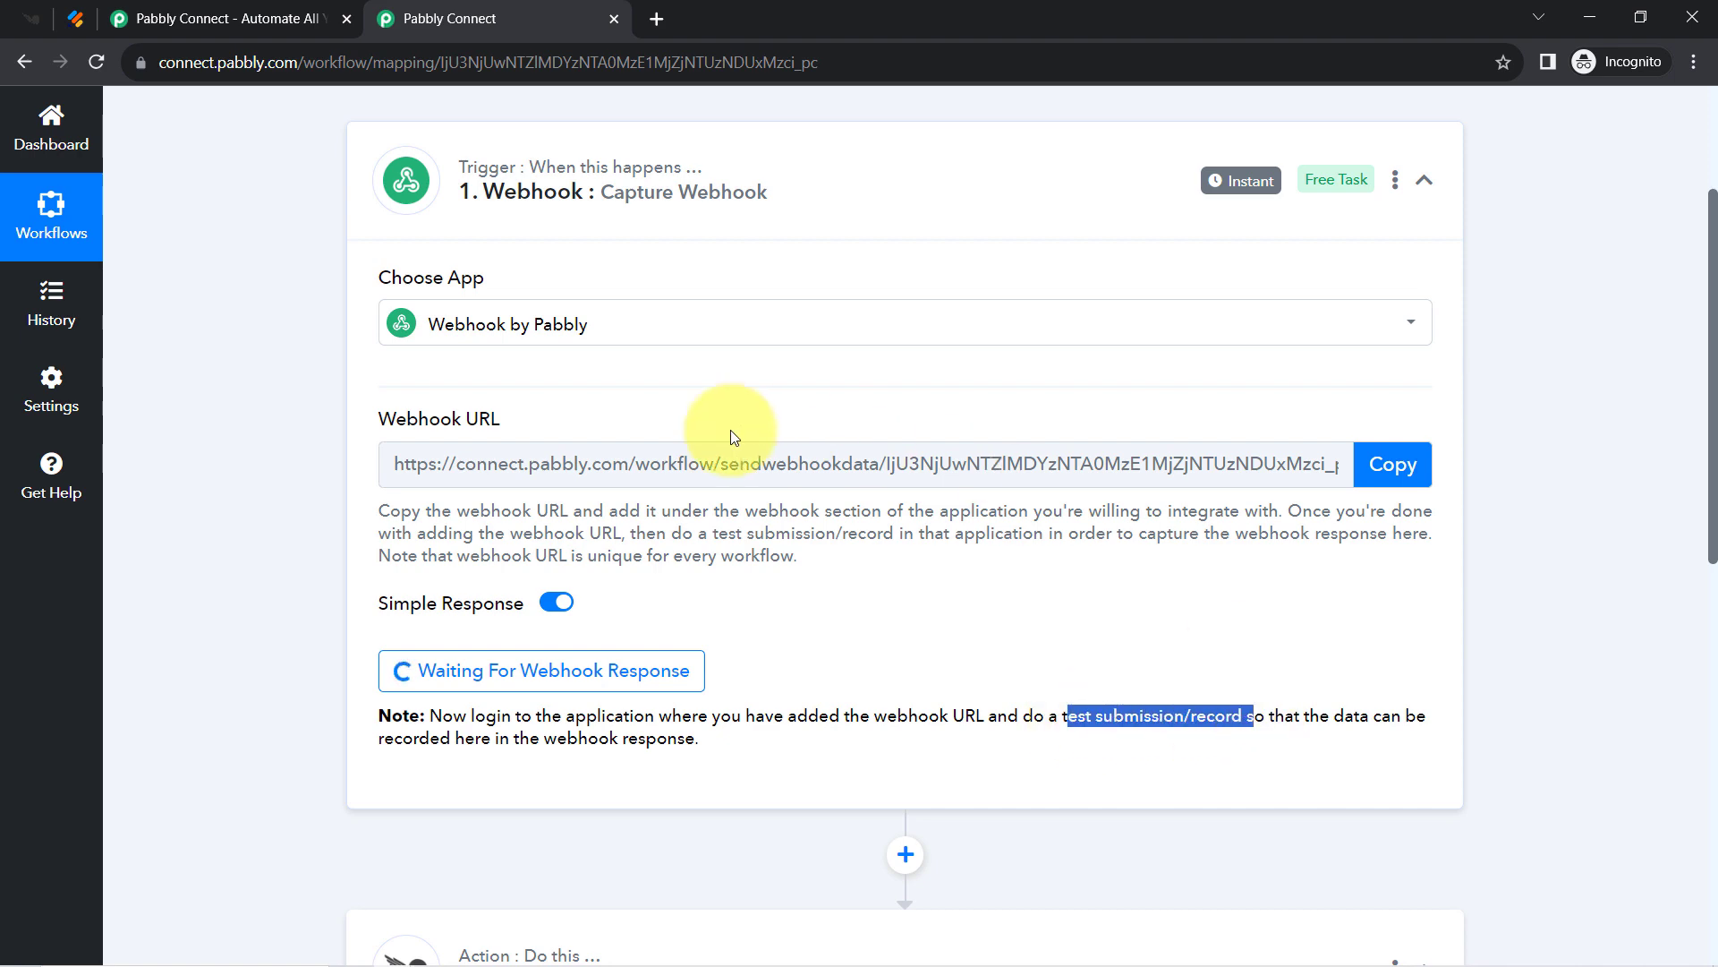
left_click(75, 18)
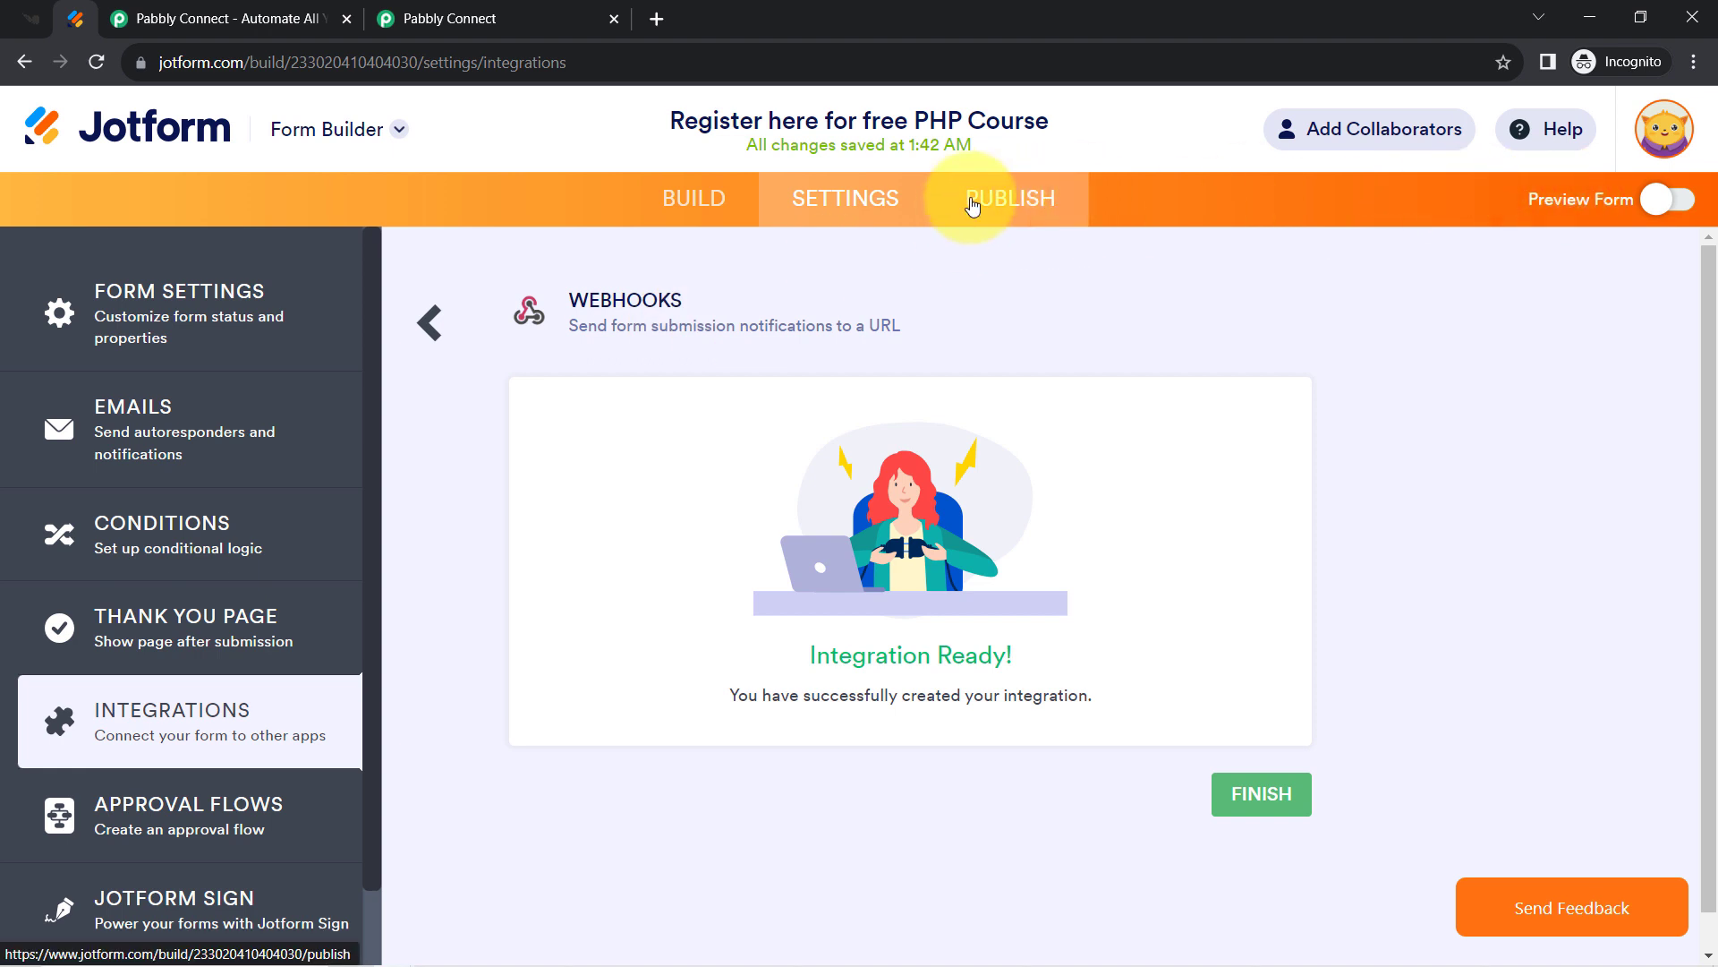
Copy the form's share link from Publish and open the live form in a new tab.
left_click(971, 201)
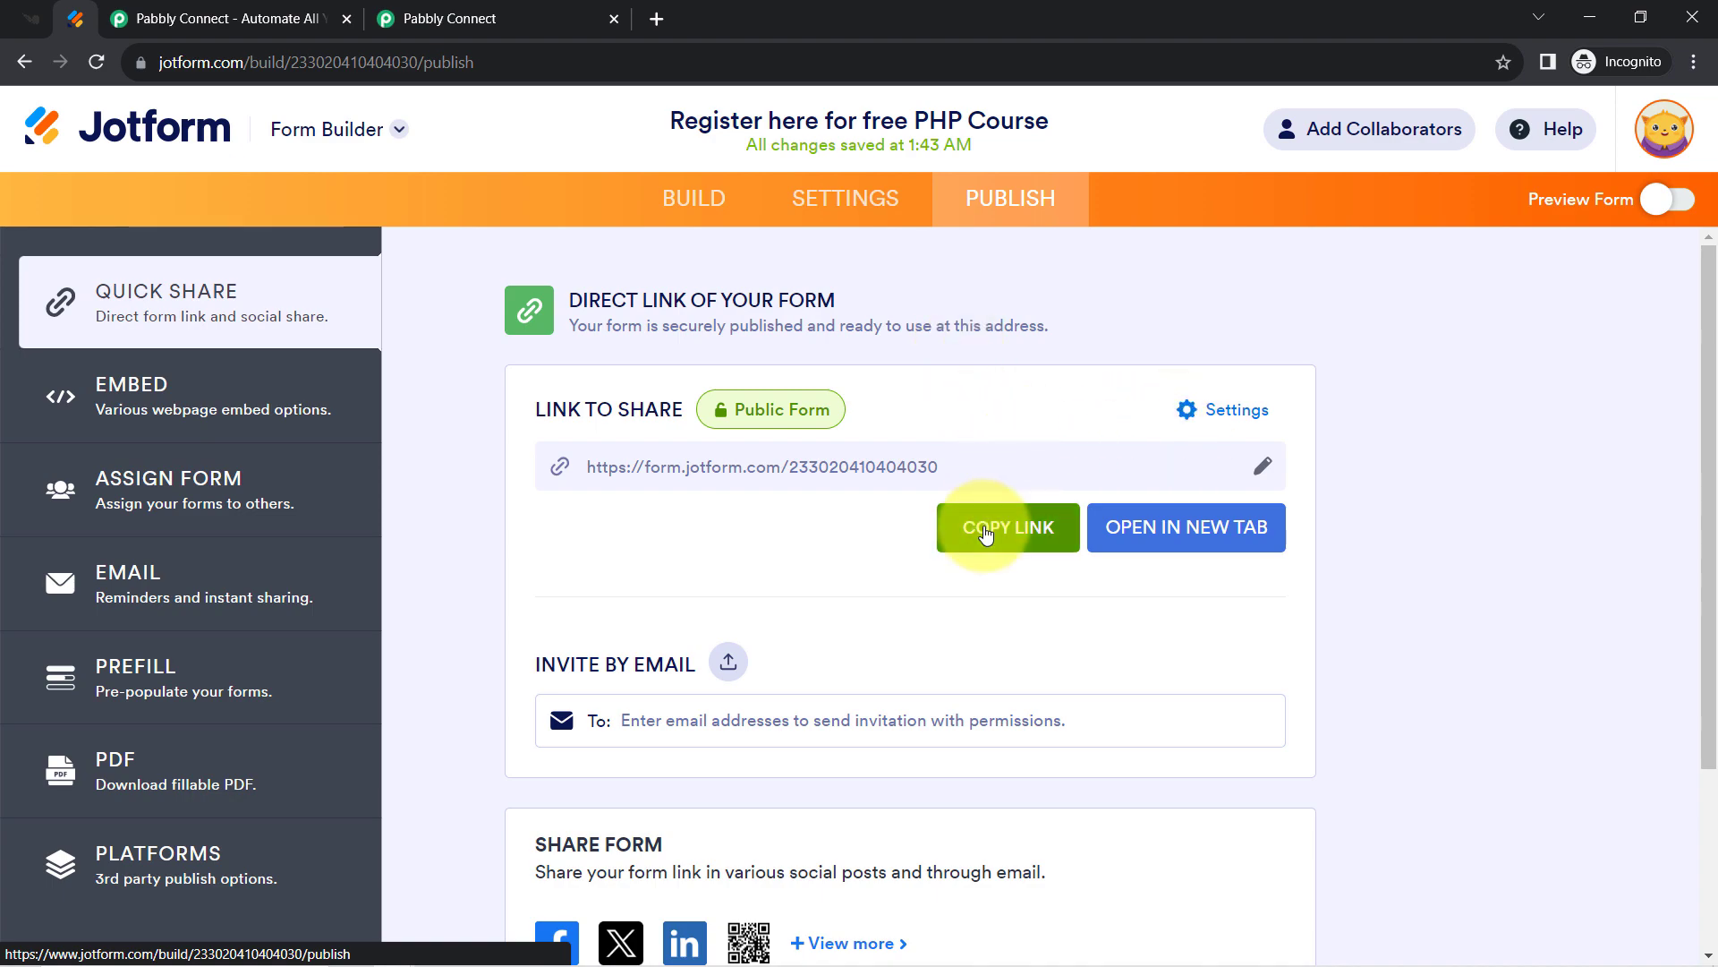
left_click(985, 528)
left_click(658, 16)
right_click(502, 60)
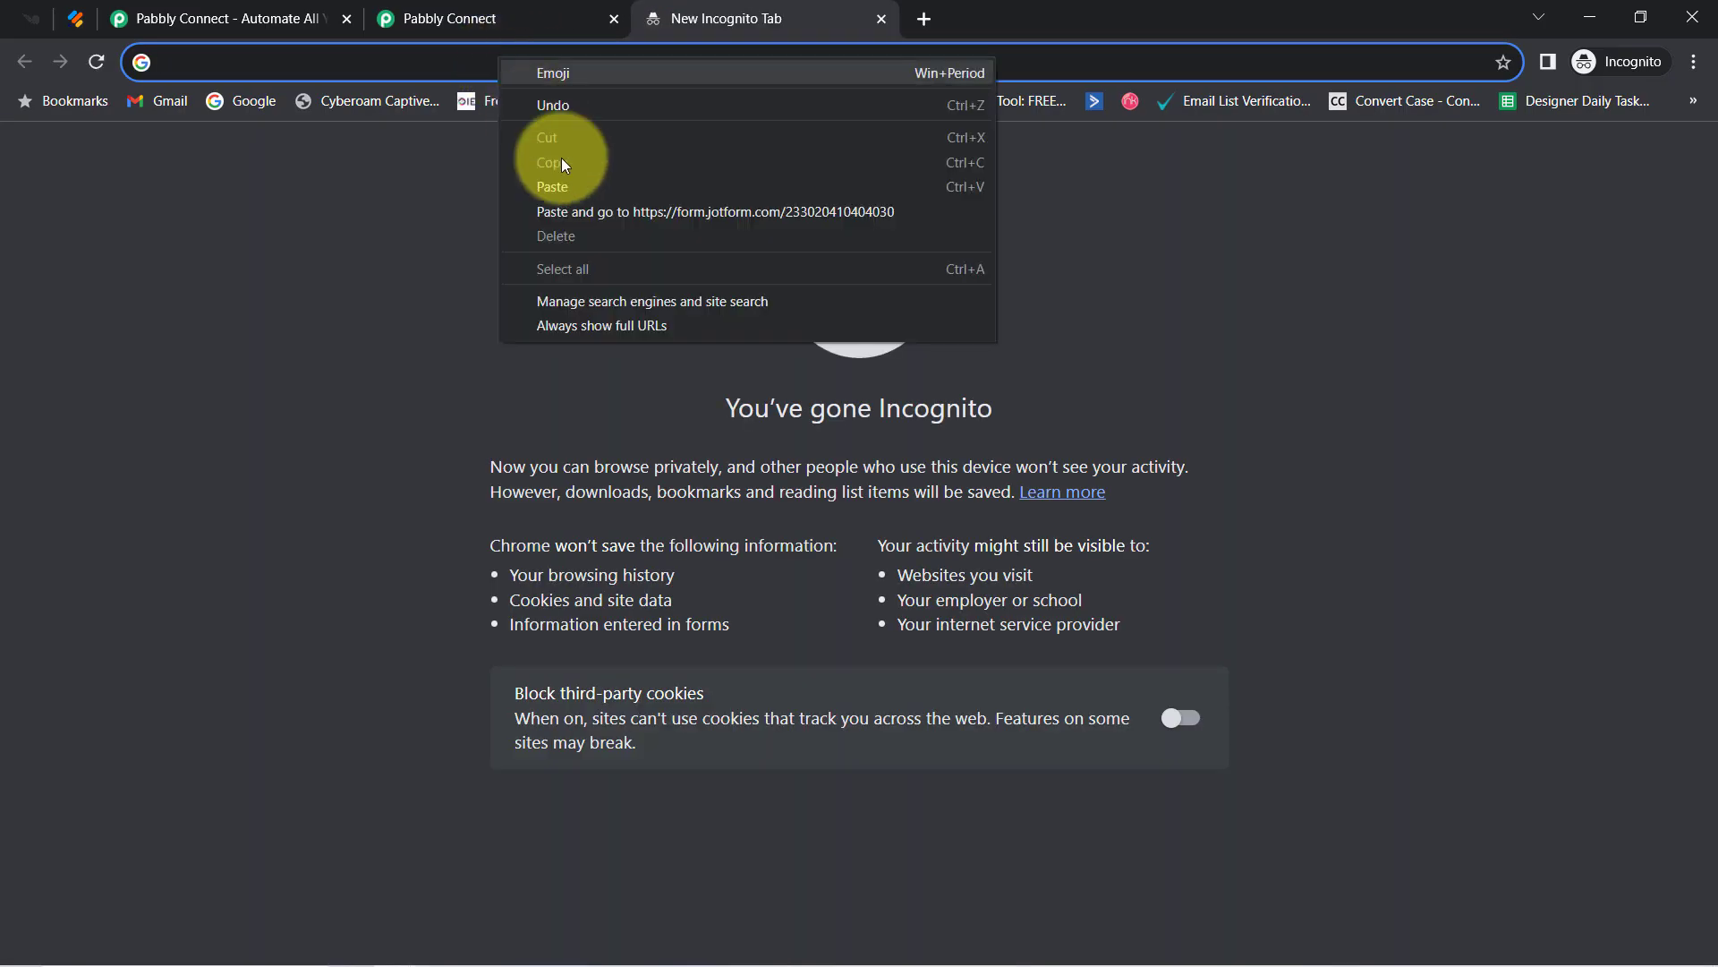
left_click(586, 214)
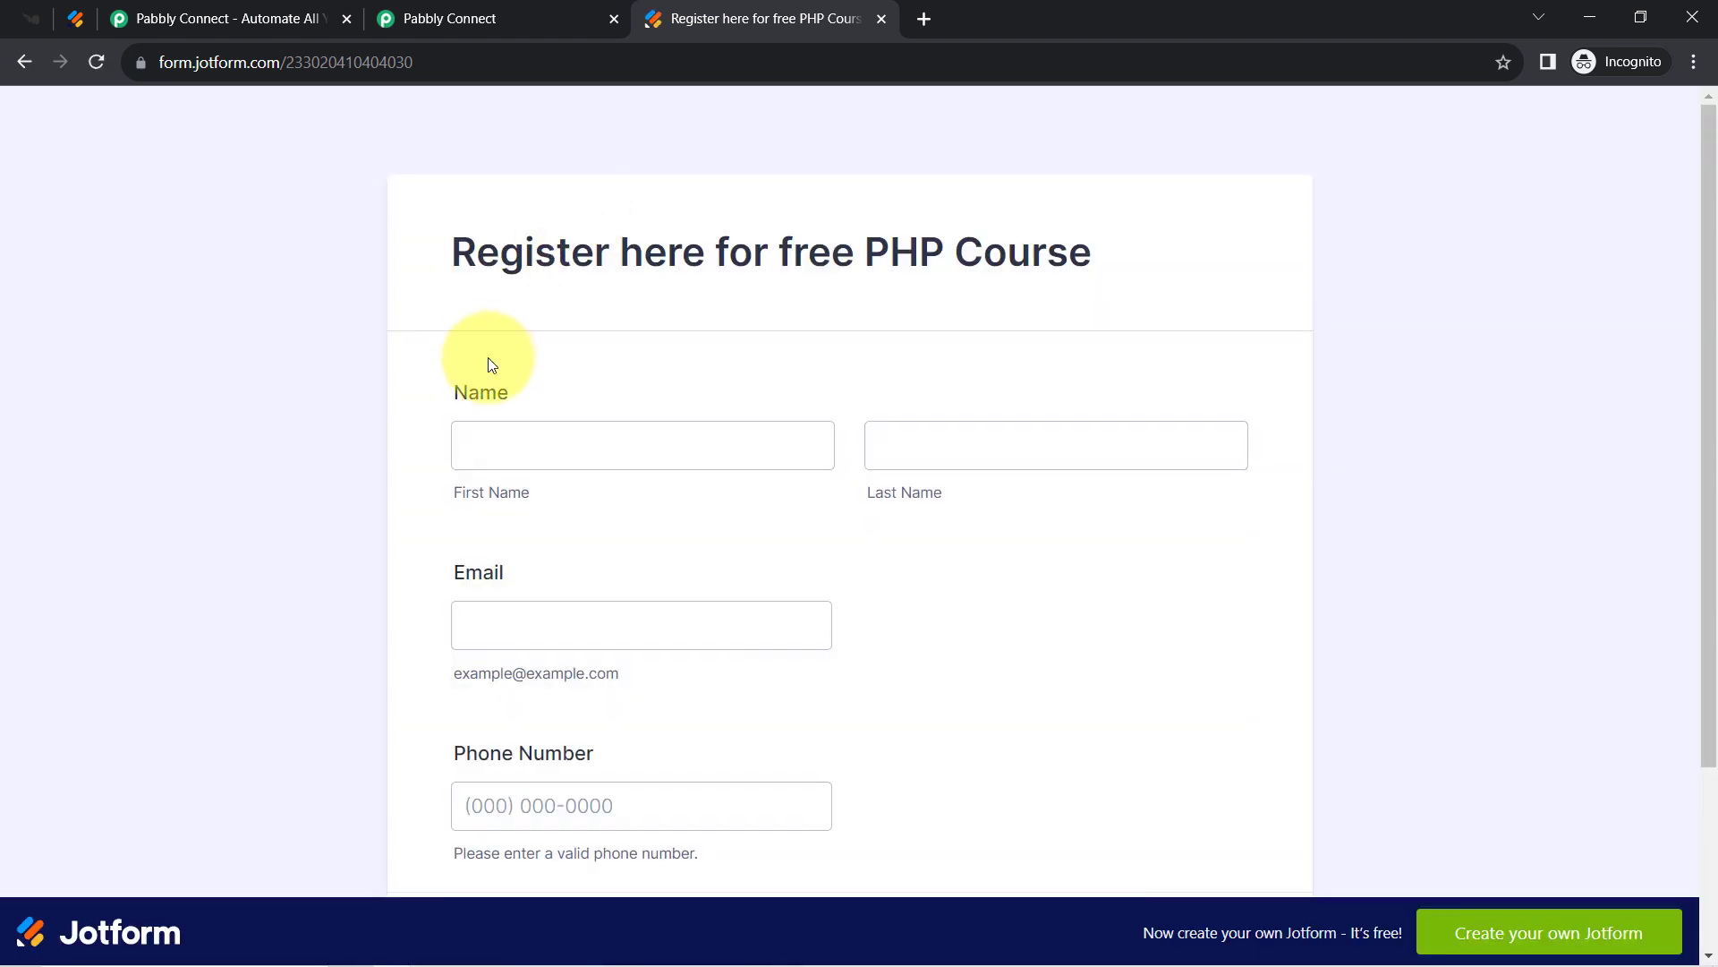
Fill in the test registration's name, email and phone number fields.
left_click(480, 463)
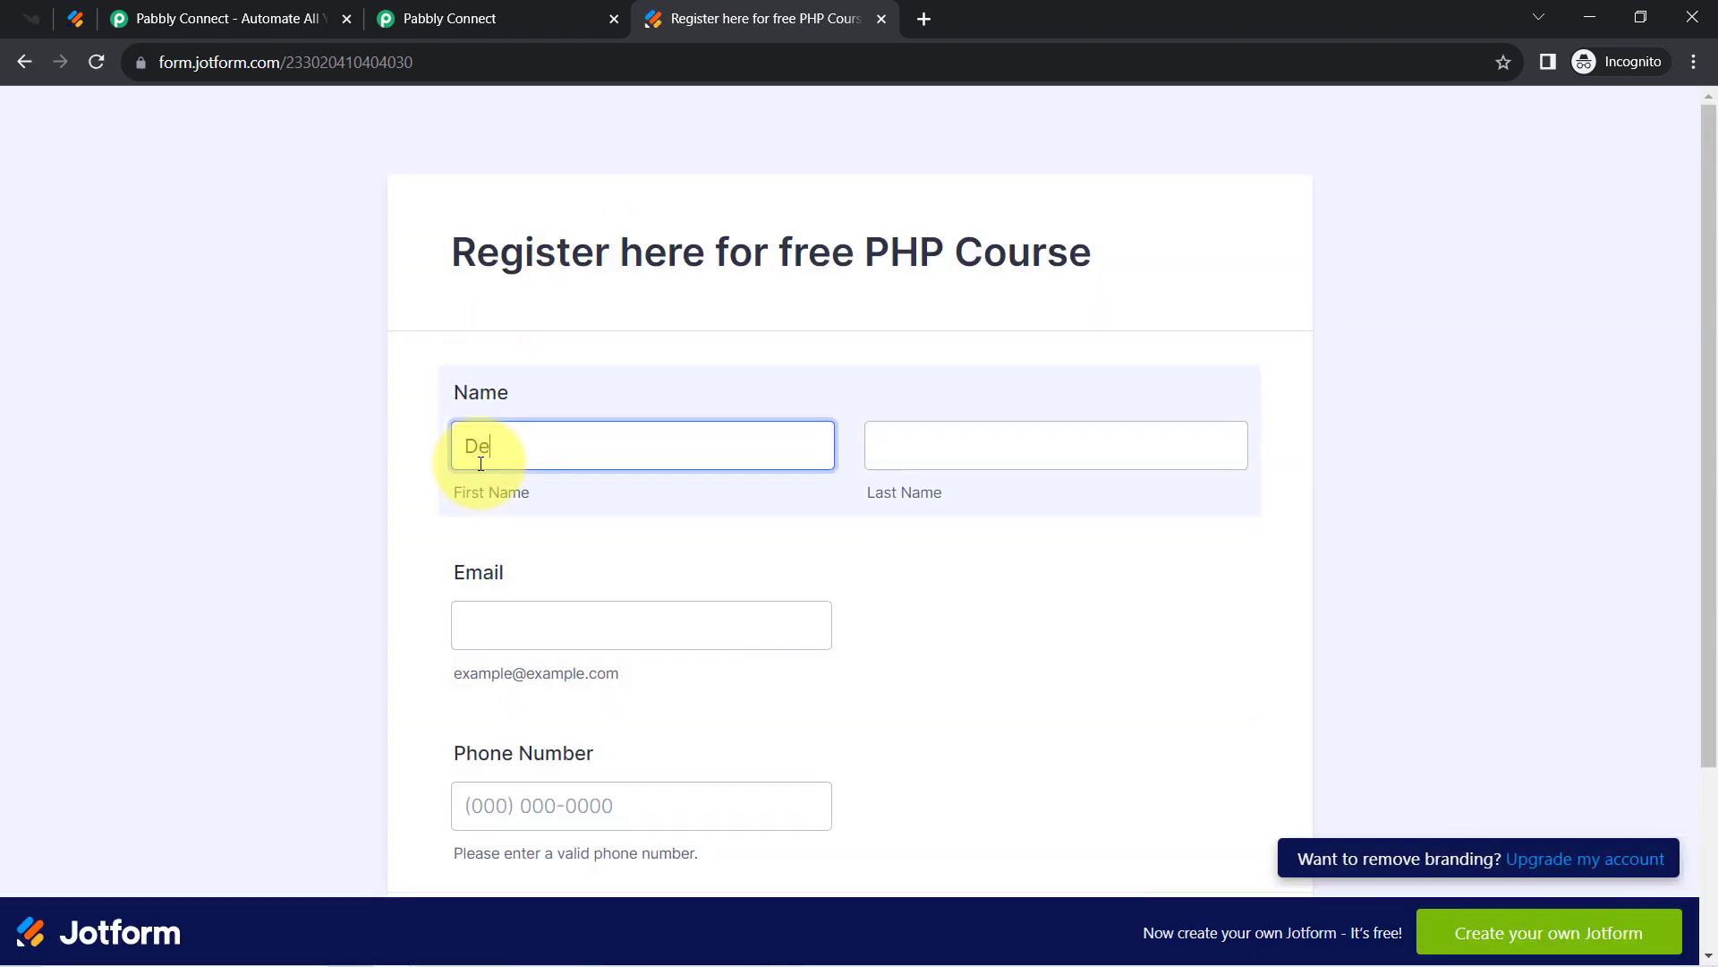
key("Tab")
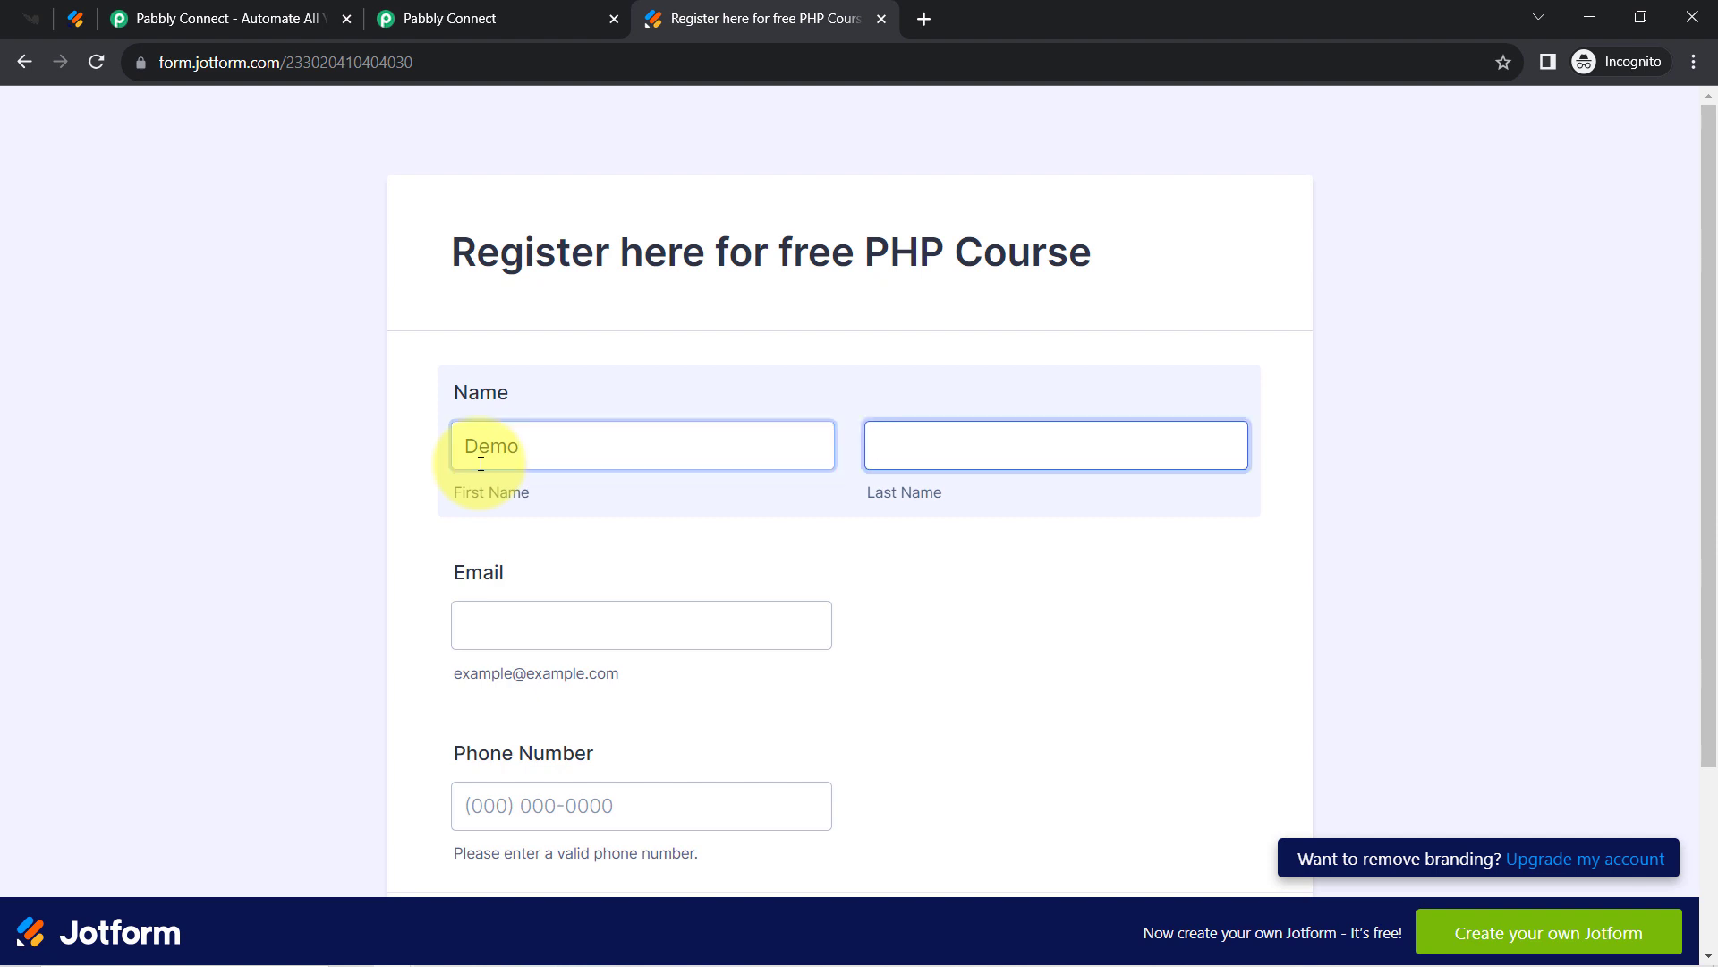
key("Tab")
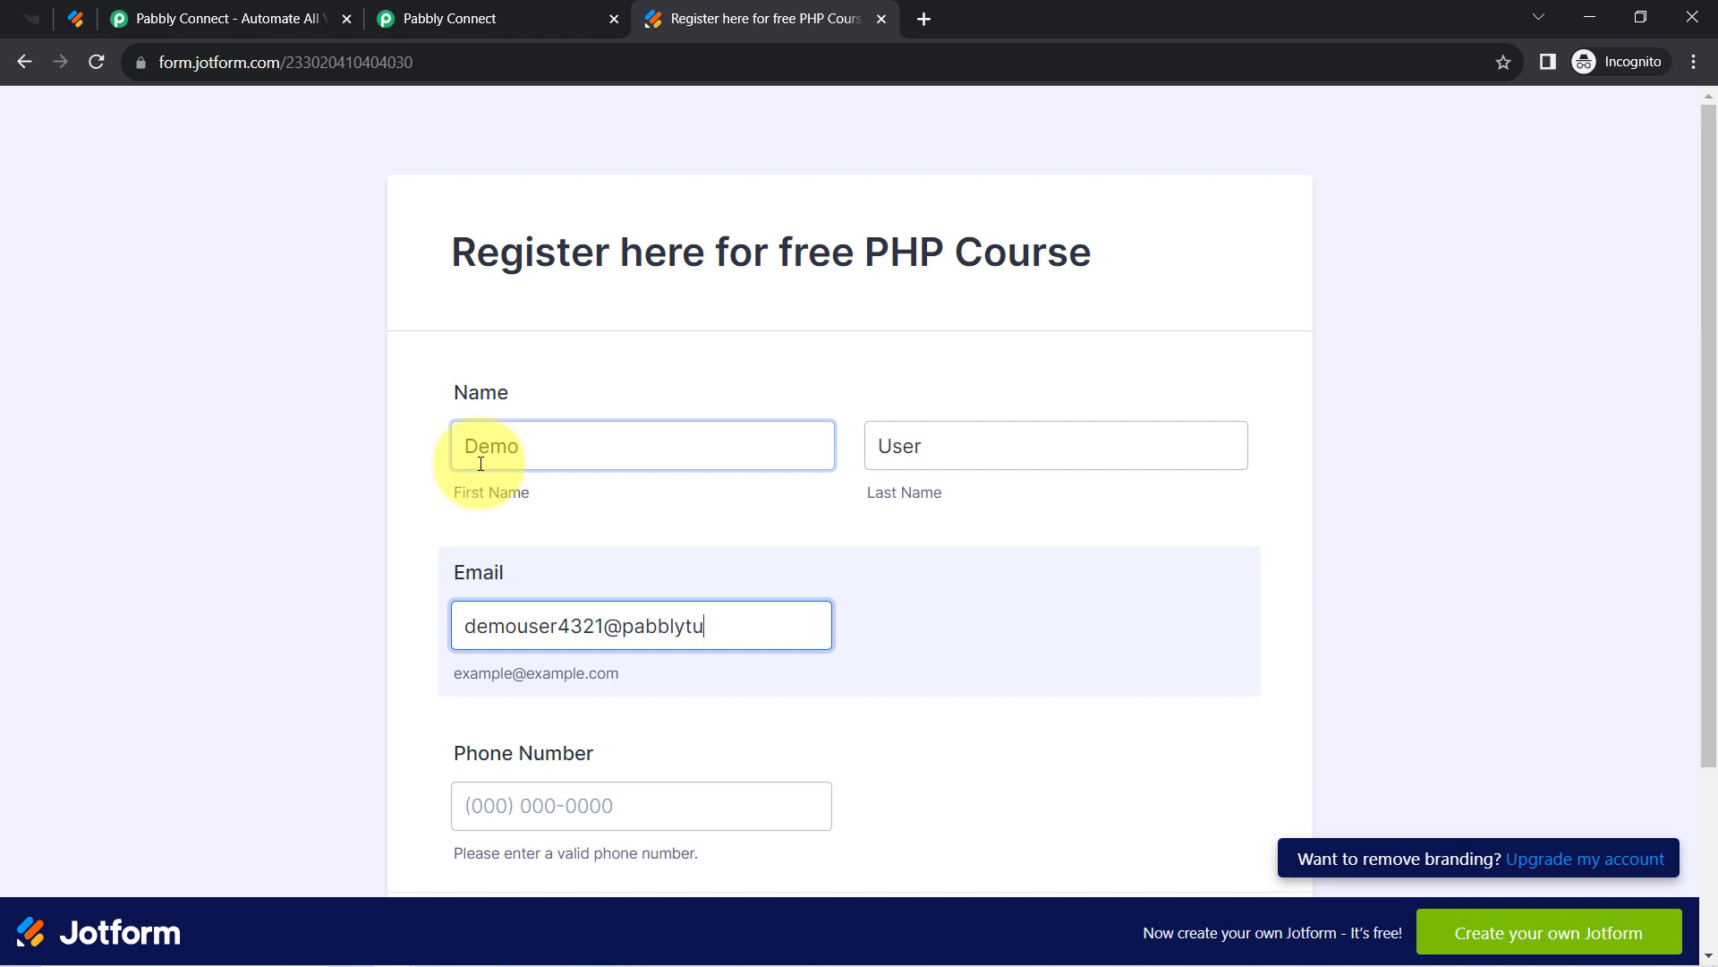
key("Tab")
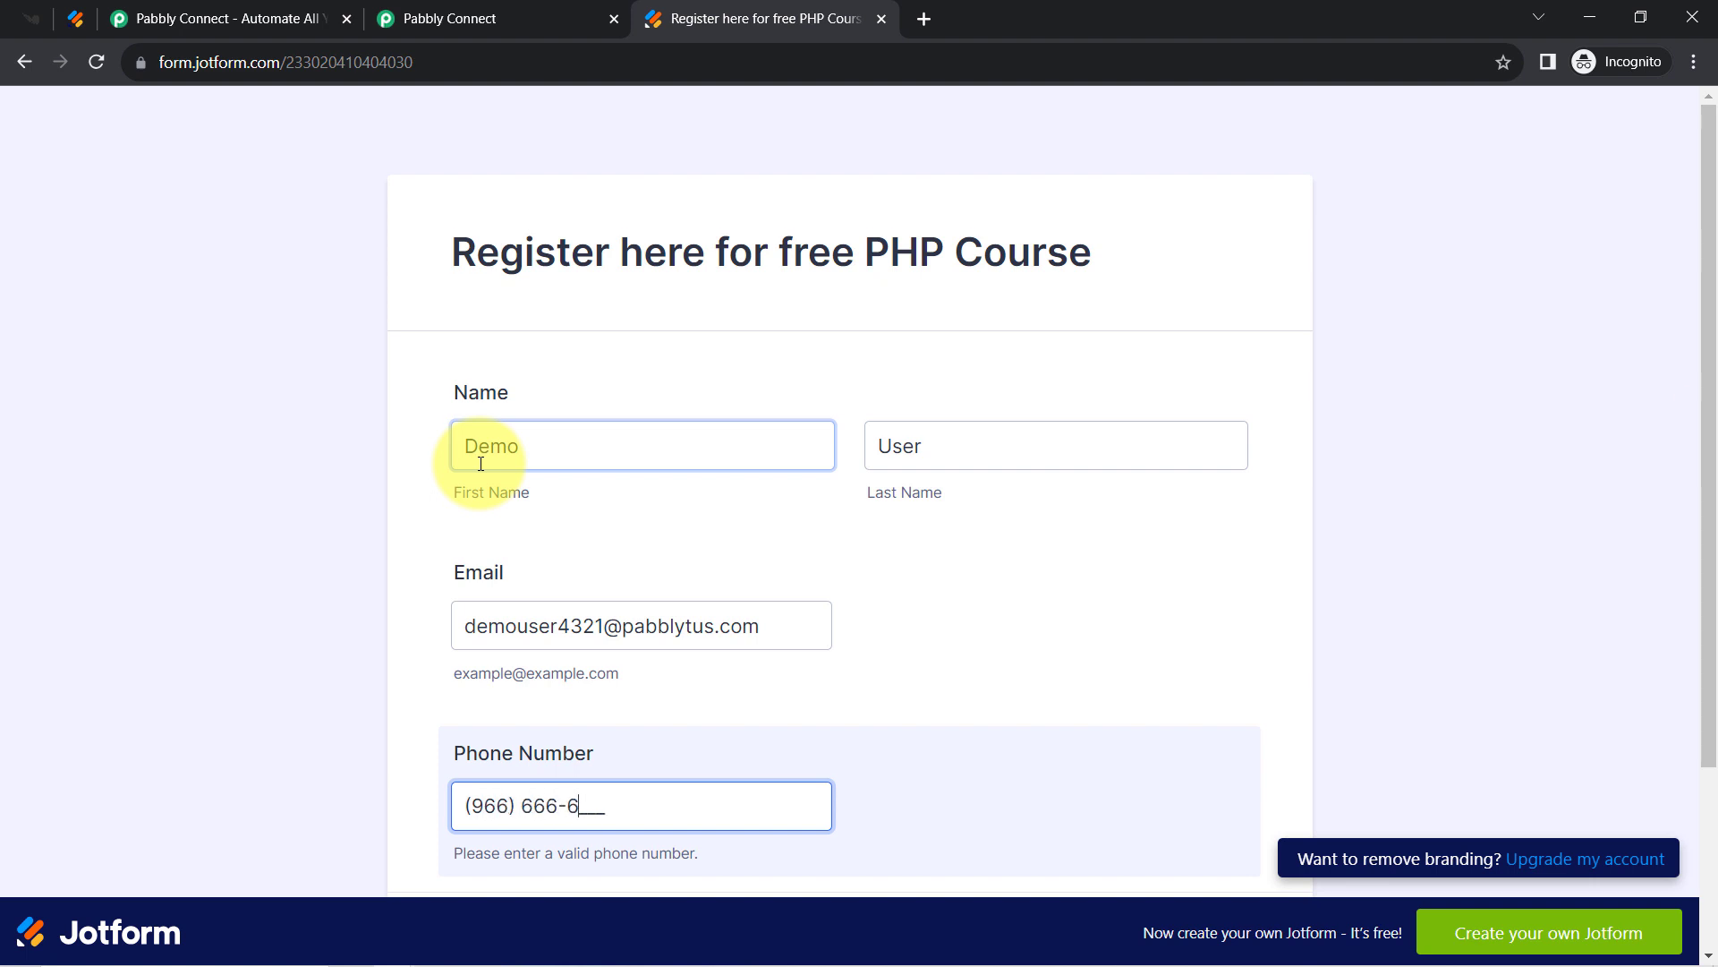
type("666")
scroll(1692, 498, "down", 3)
scroll(1694, 443, "up", 2)
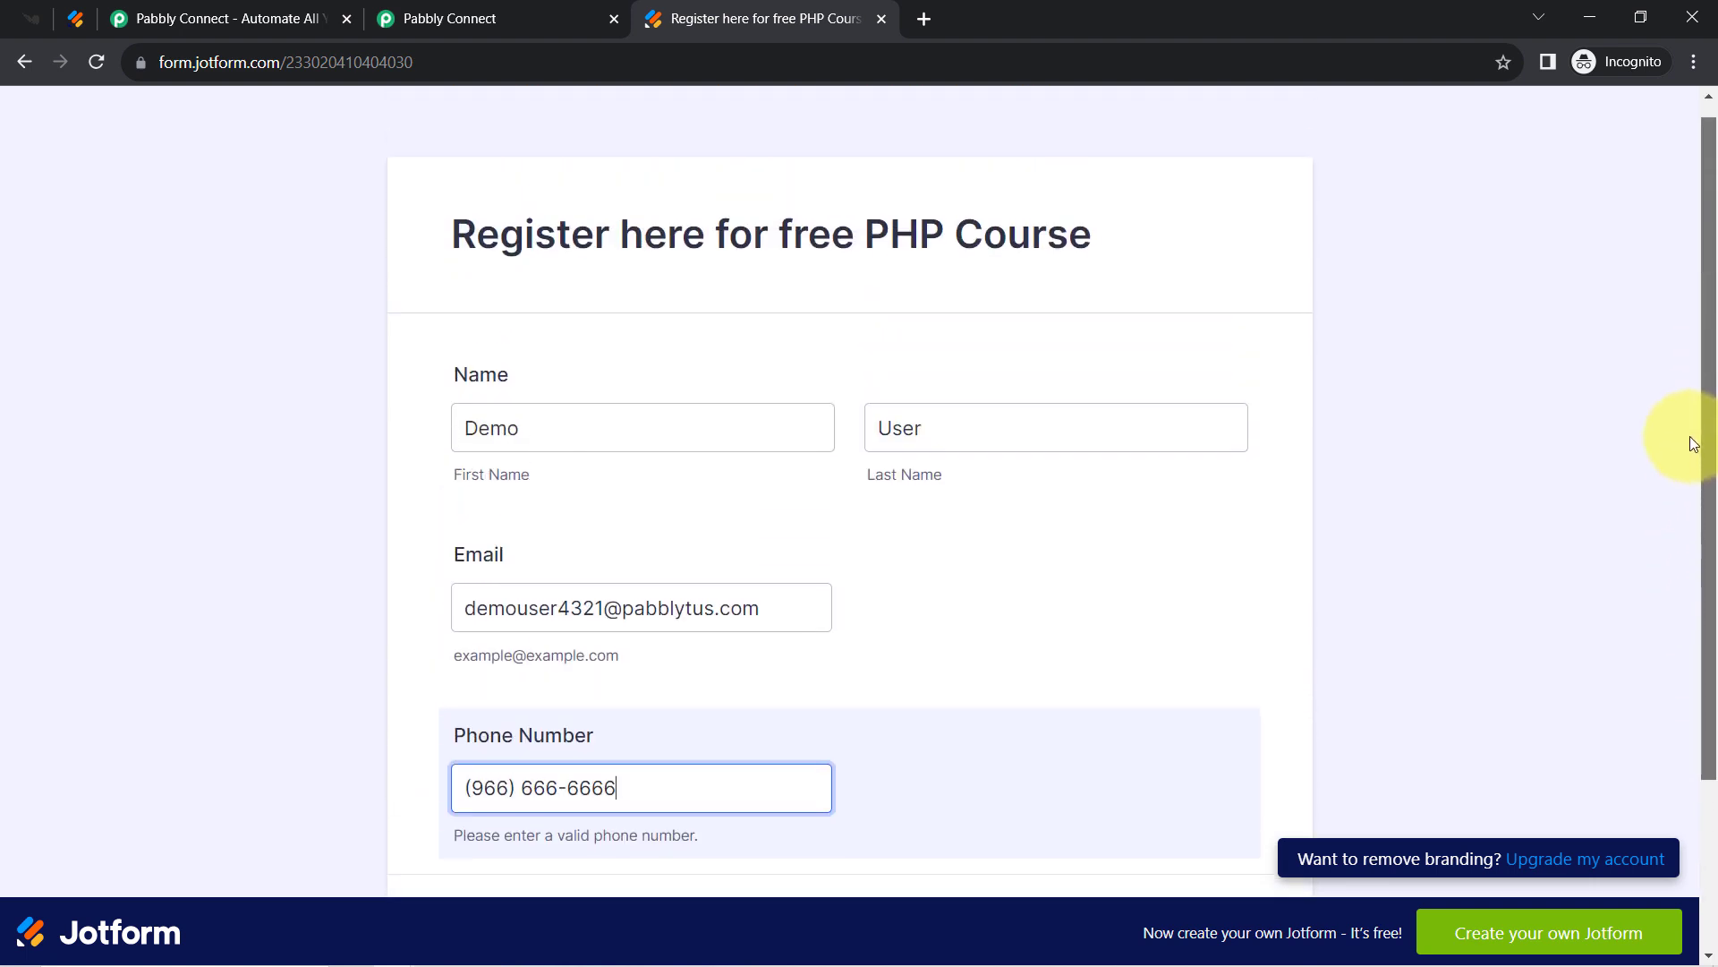
scroll(1694, 443, "up", 1)
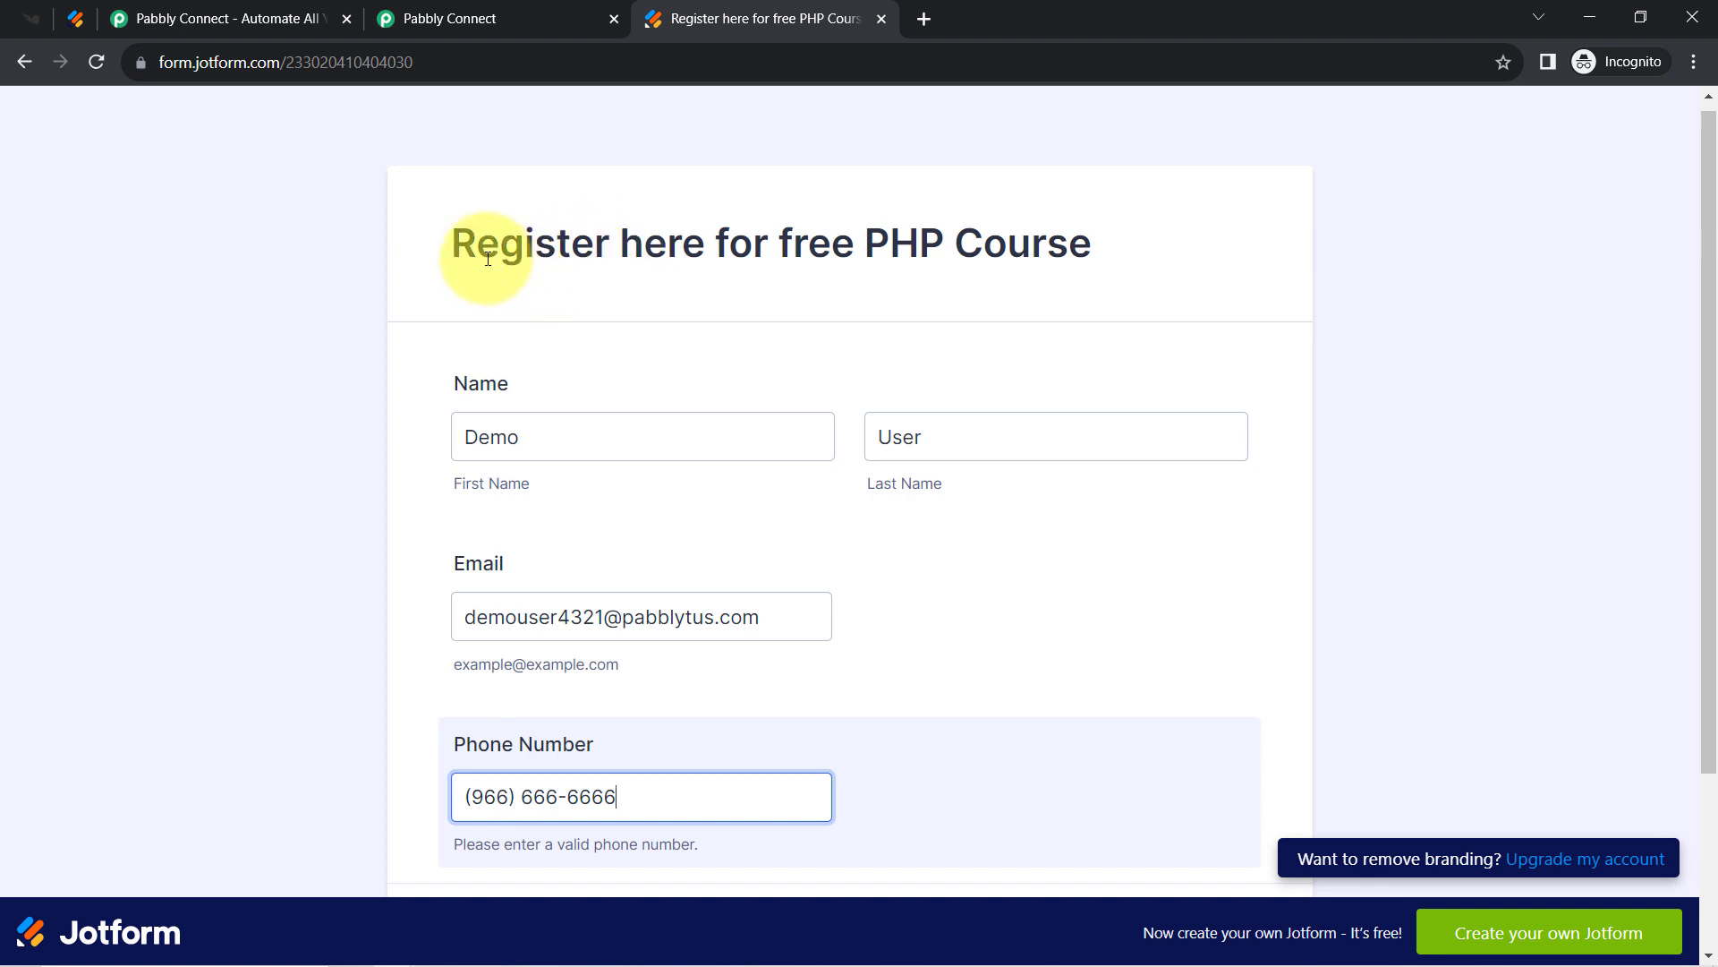
left_click_drag(488, 259, 788, 253)
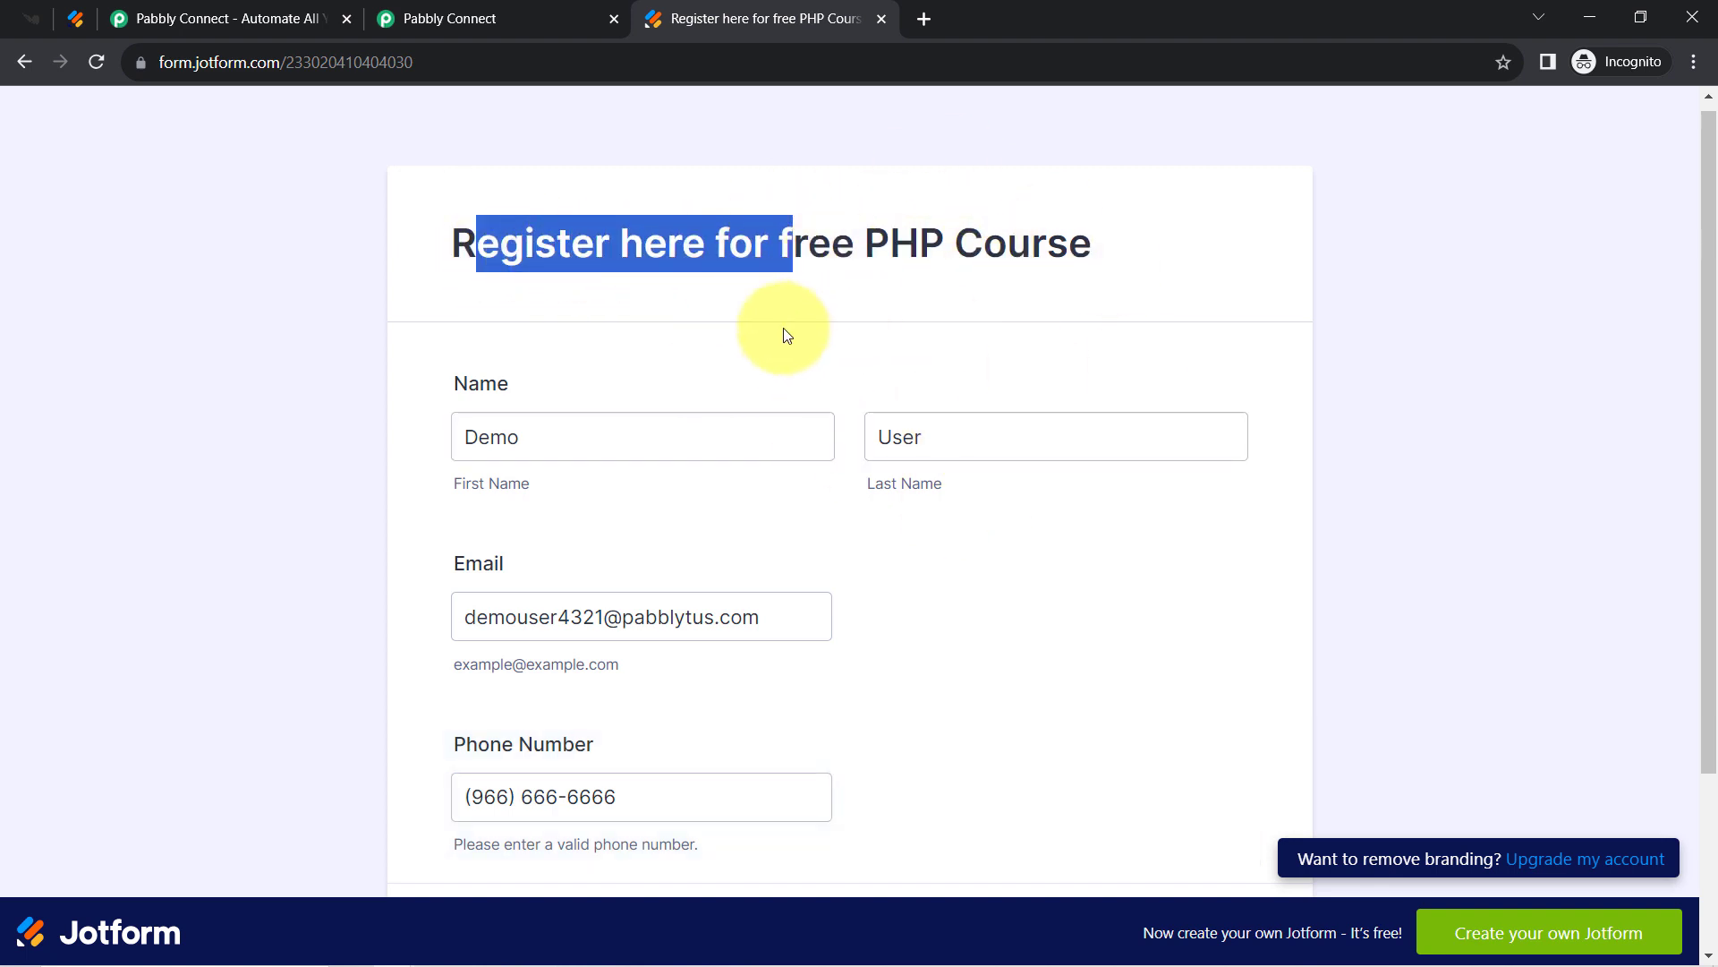
Submit the test registration and return to the Pabbly Connect workflow.
left_click(13, 20)
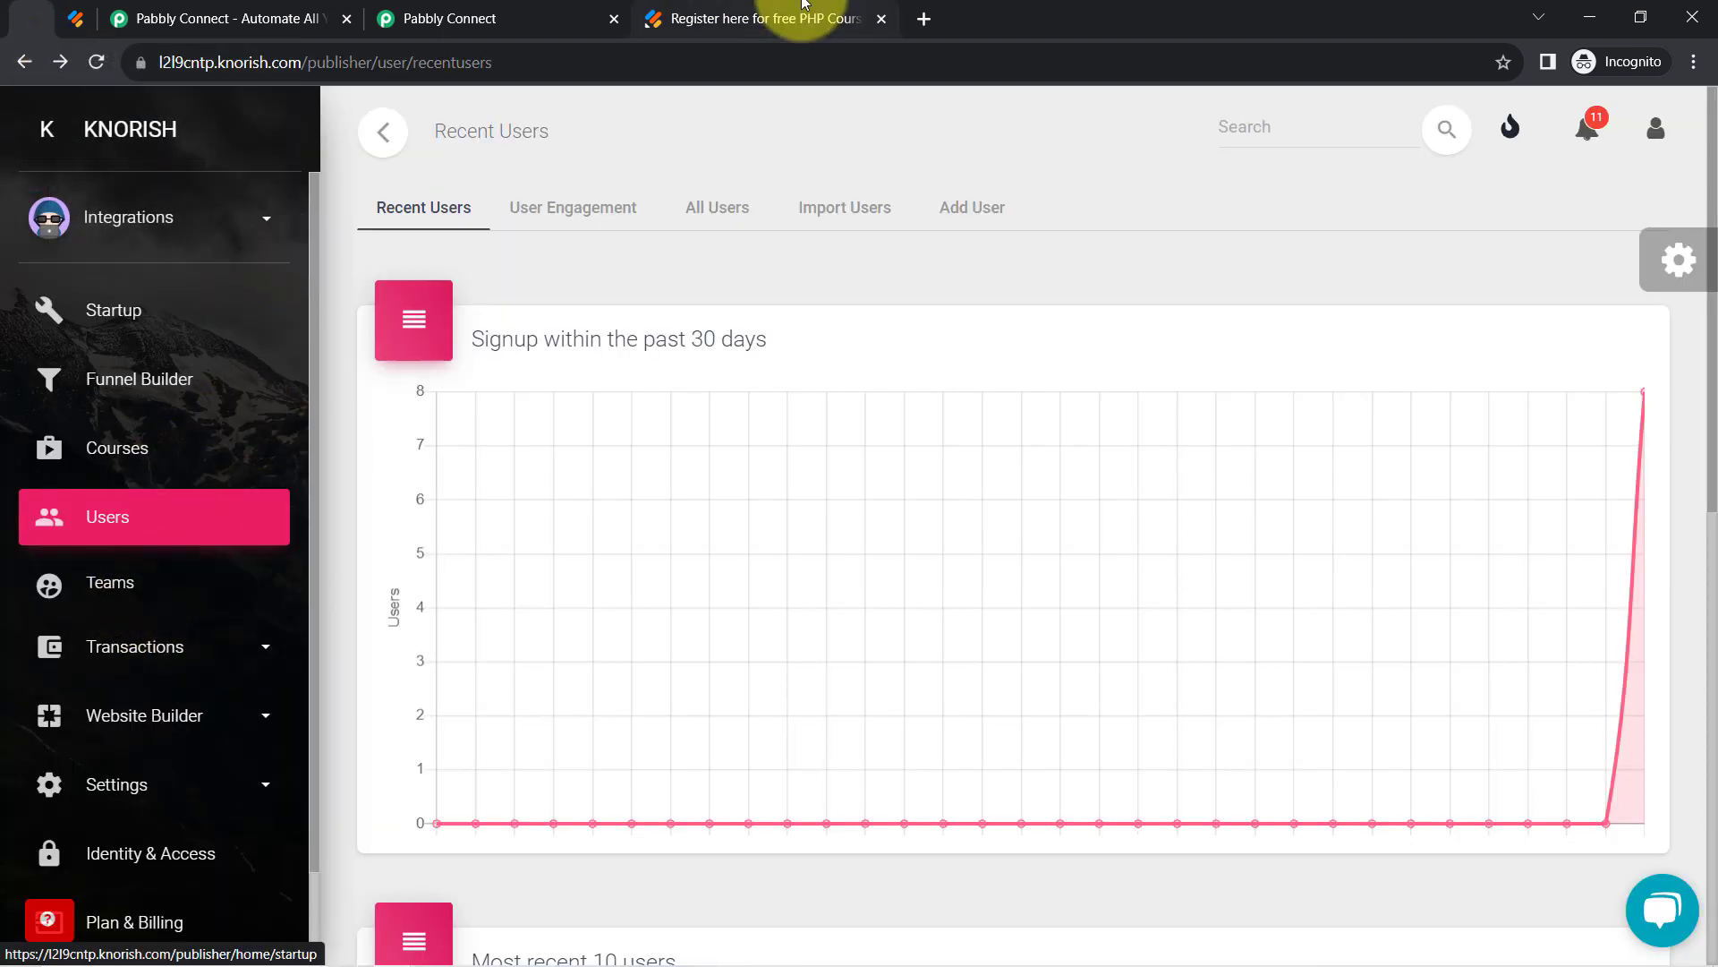
left_click(694, 18)
scroll(1711, 401, "down", 3)
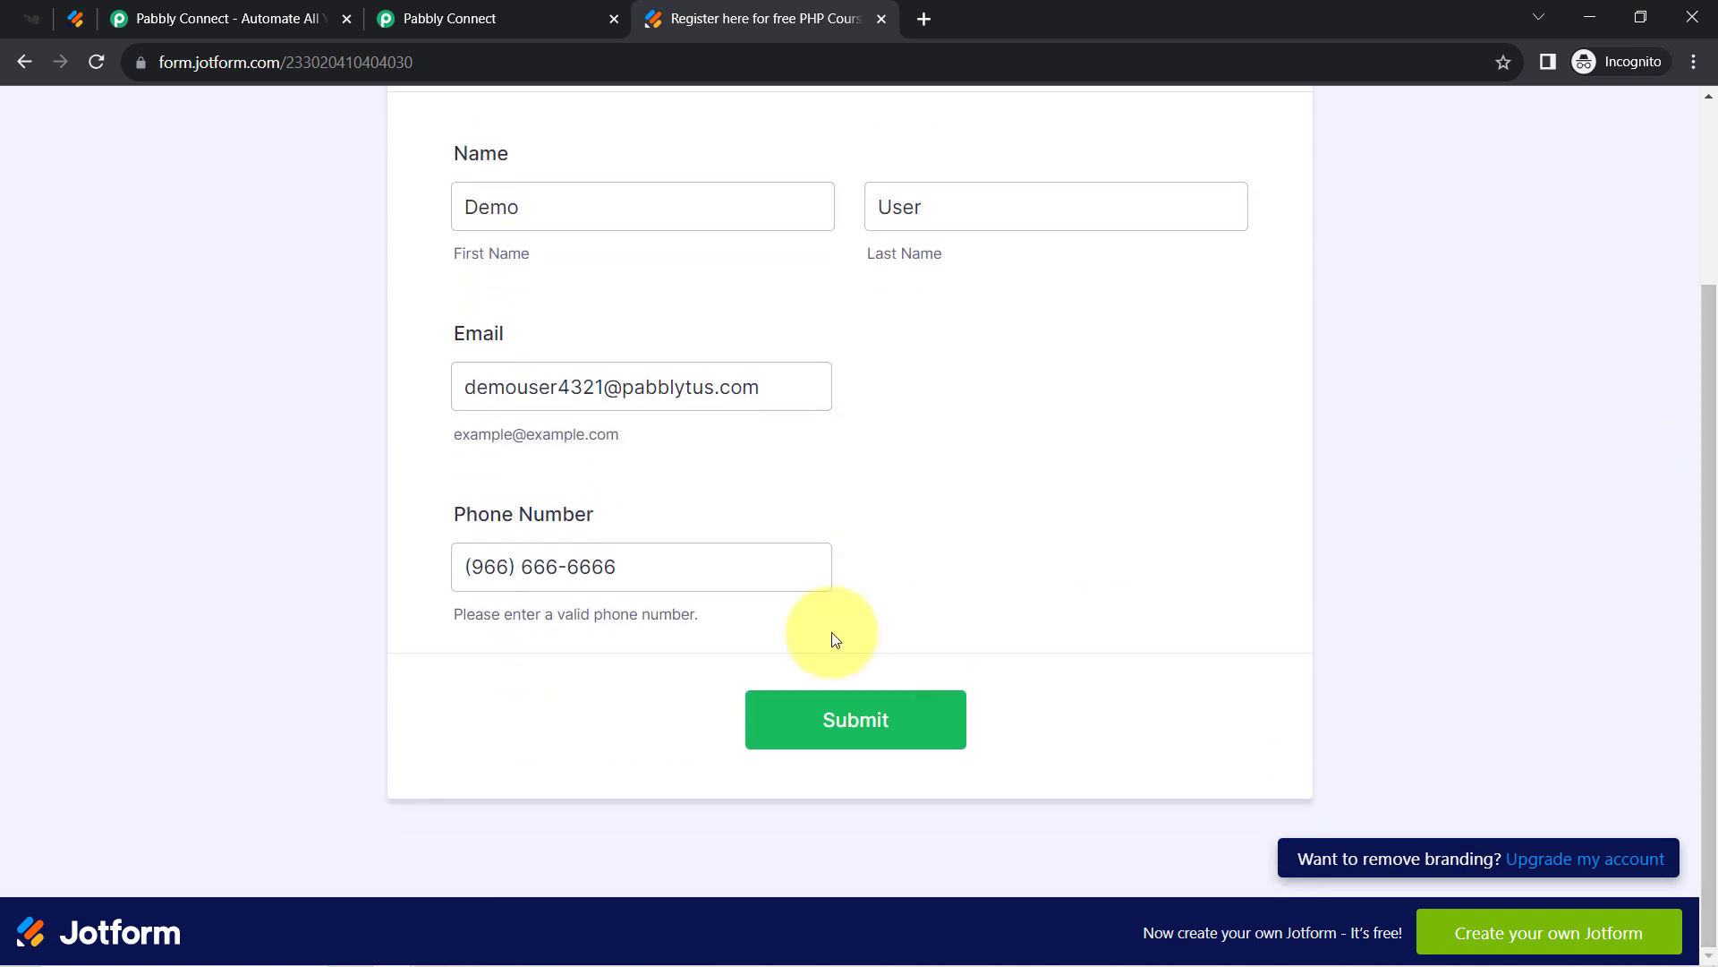
left_click(802, 717)
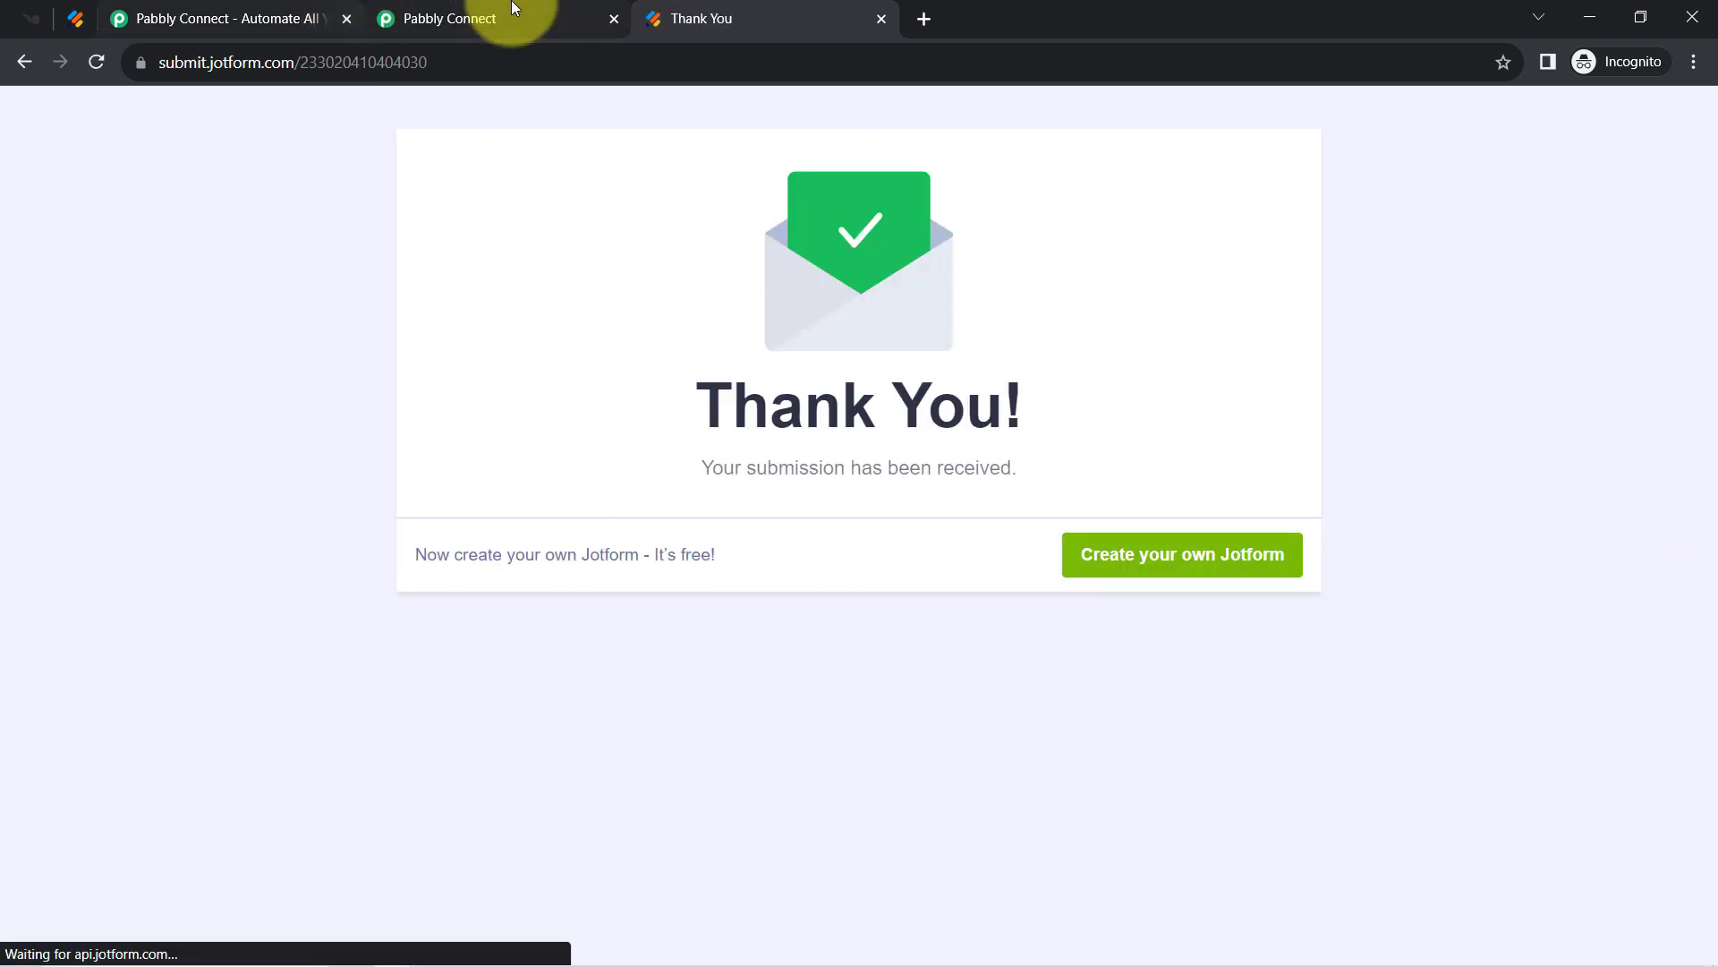
left_click(424, 8)
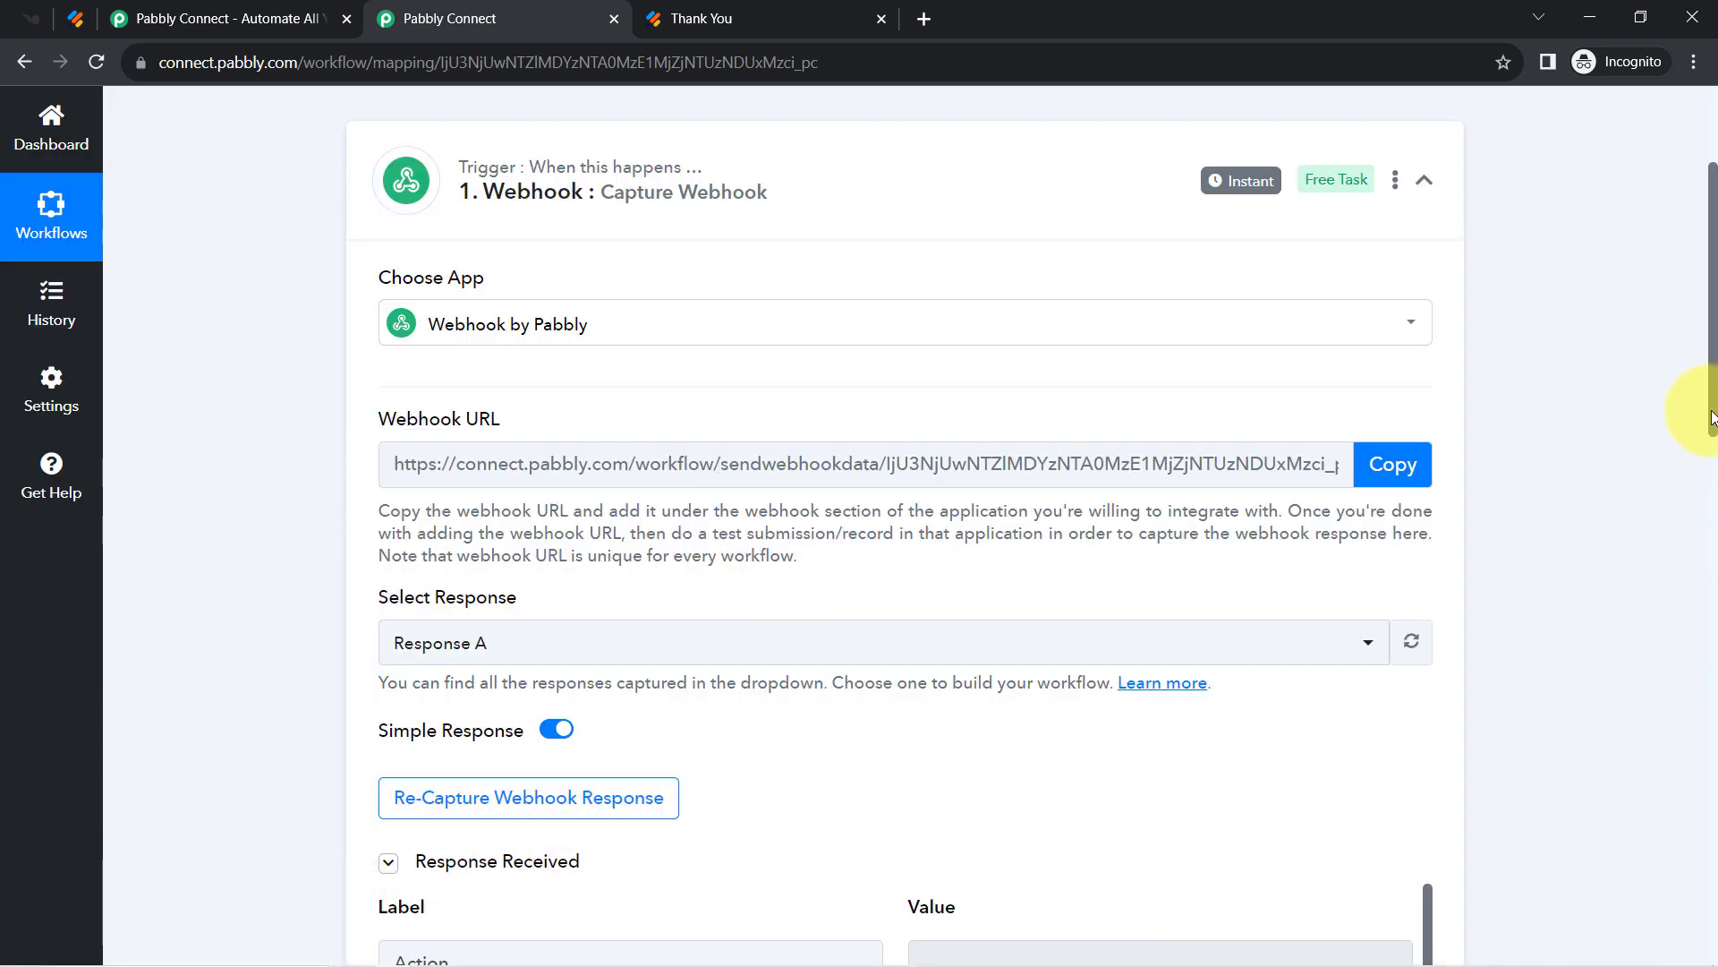
left_click_drag(1711, 417, 1711, 563)
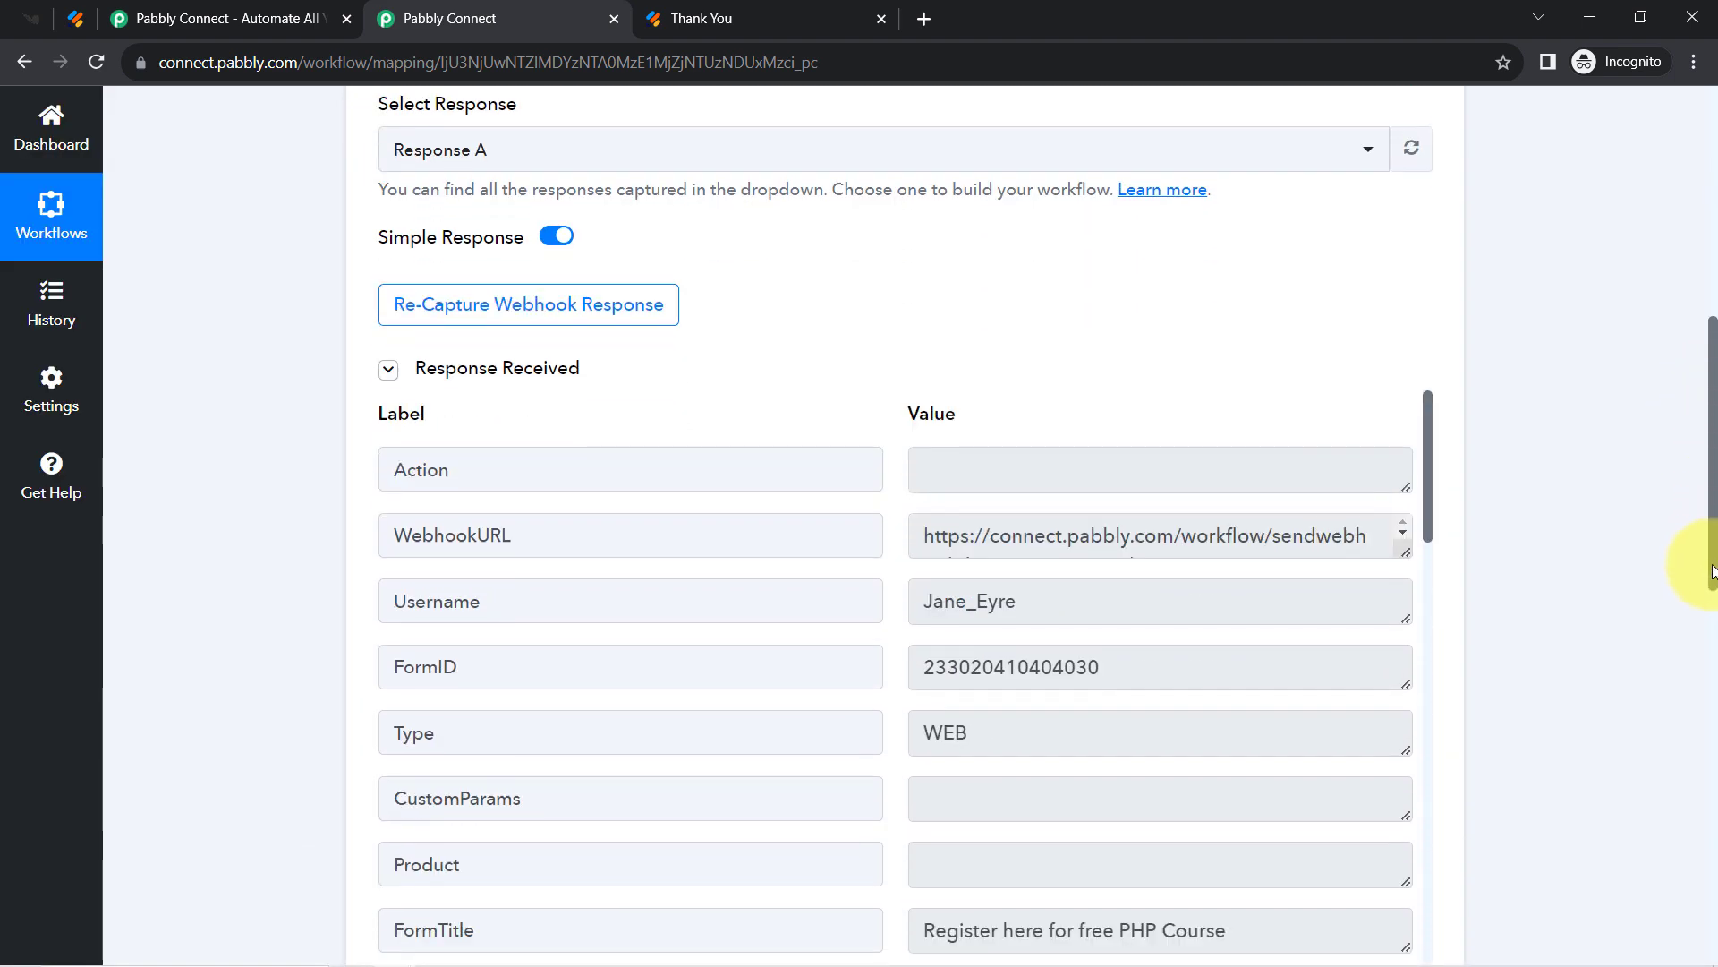
left_click(509, 368)
left_click(509, 368)
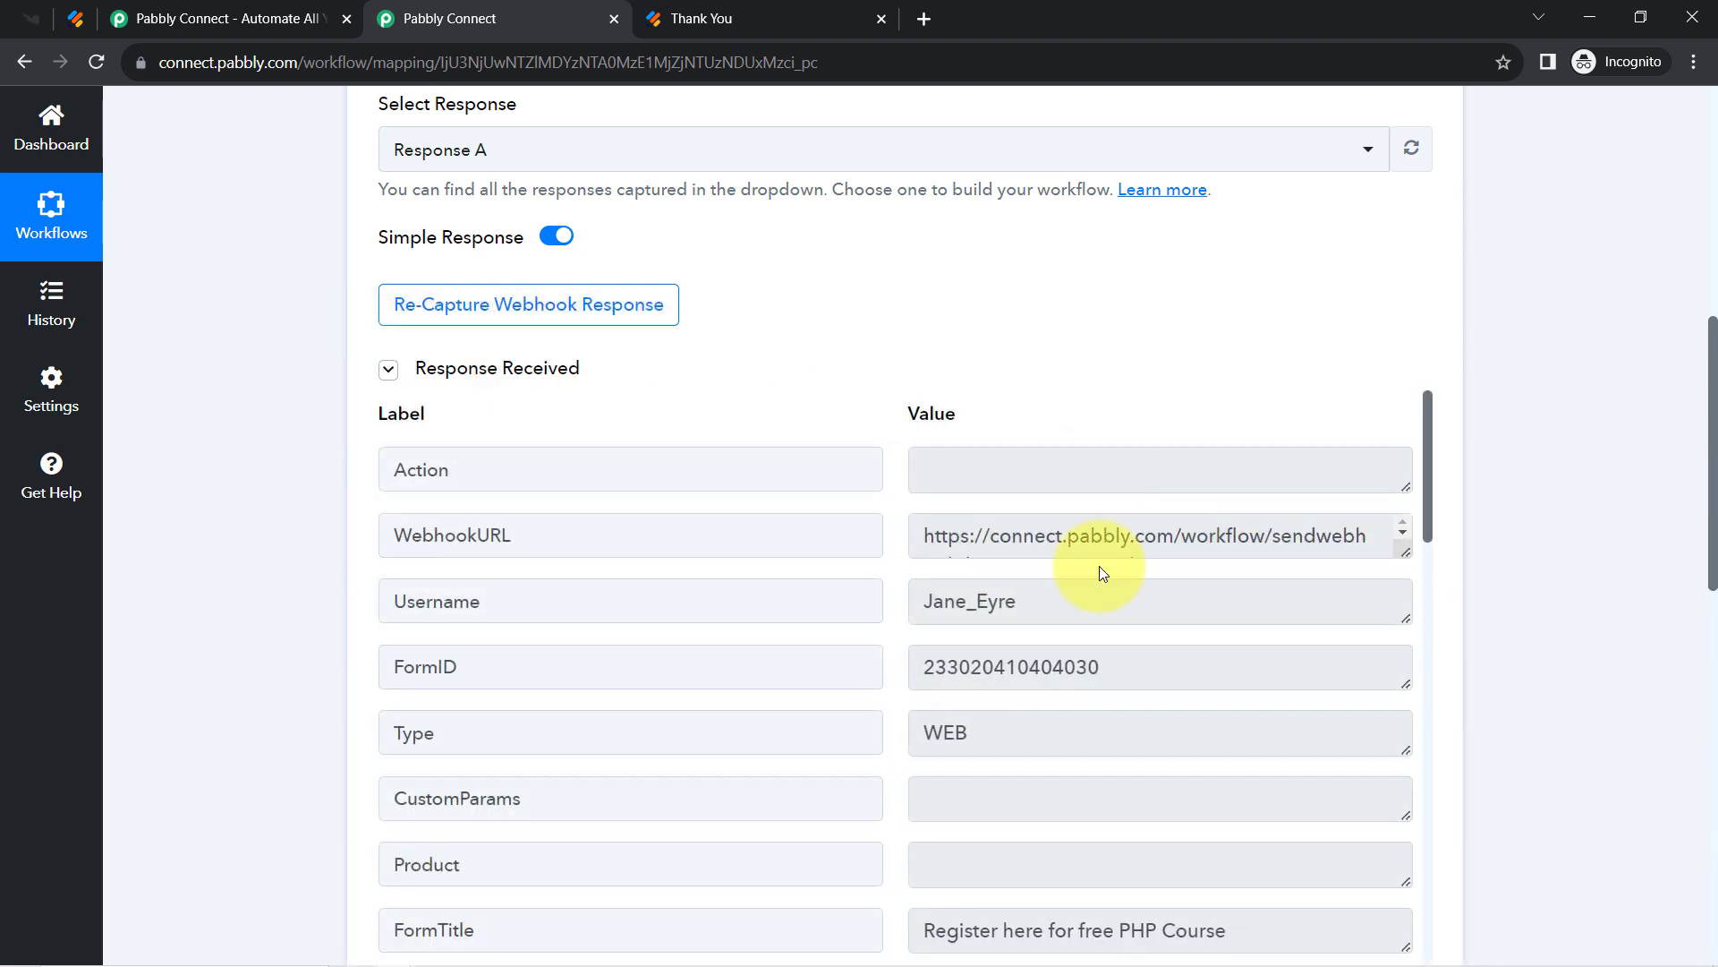
triple_click(1016, 540)
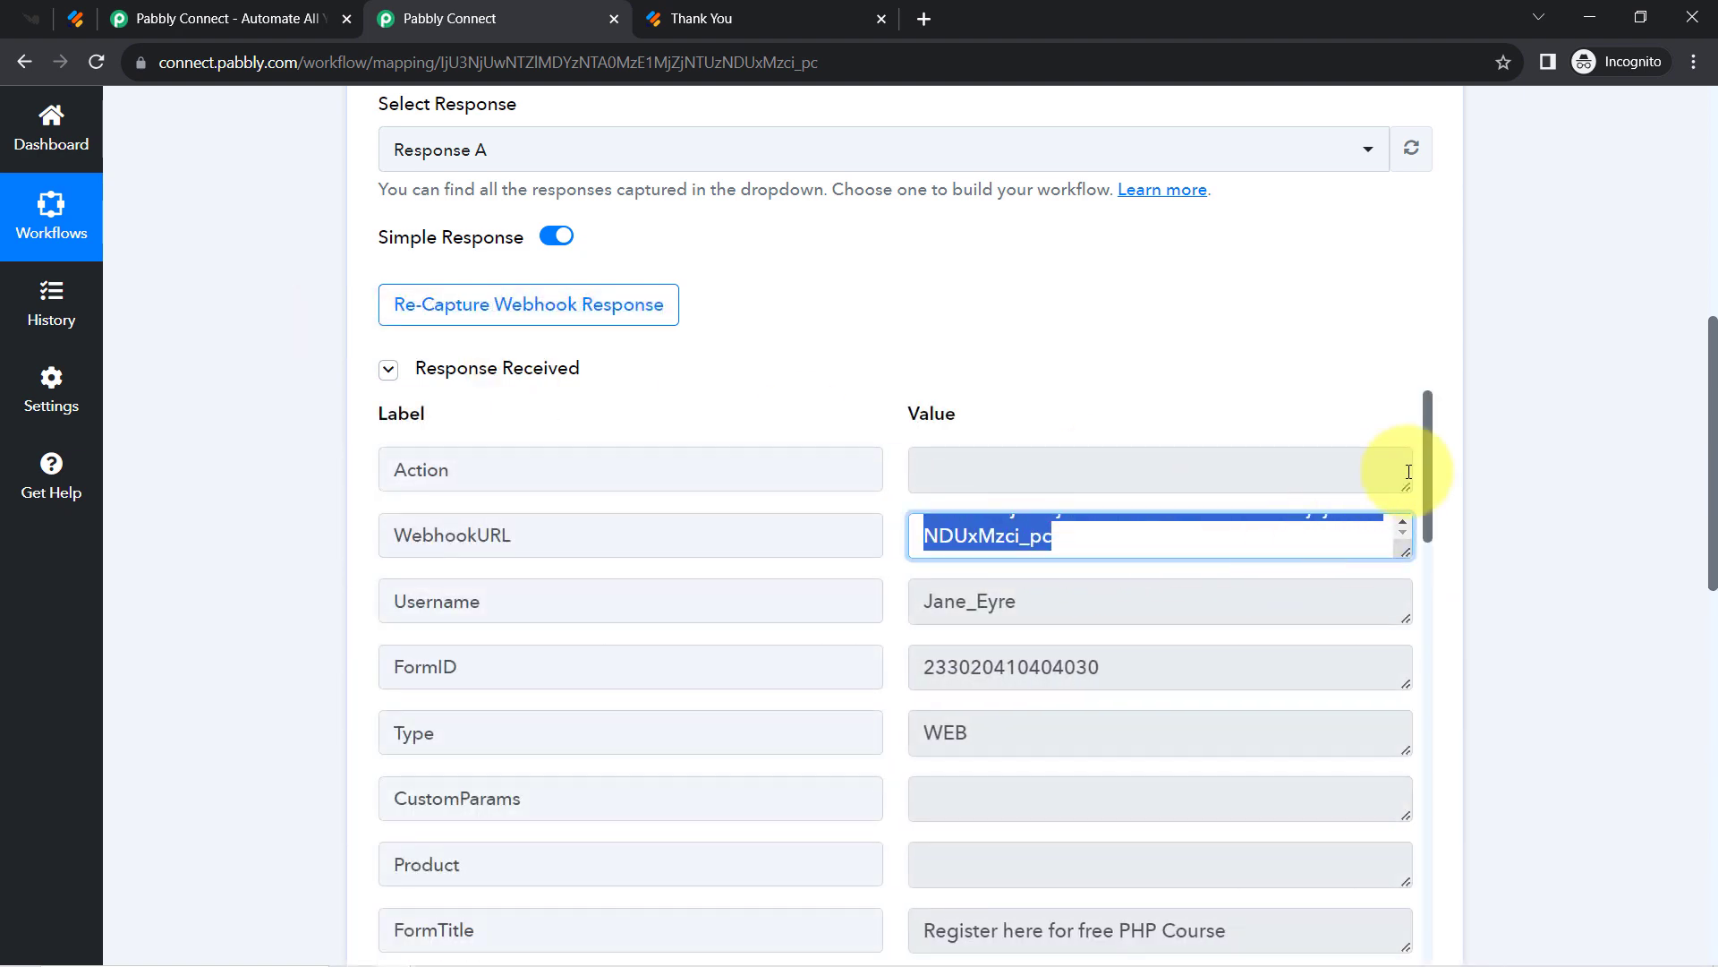
scroll(1425, 491, "down", 1)
scroll(1425, 491, "down", 3)
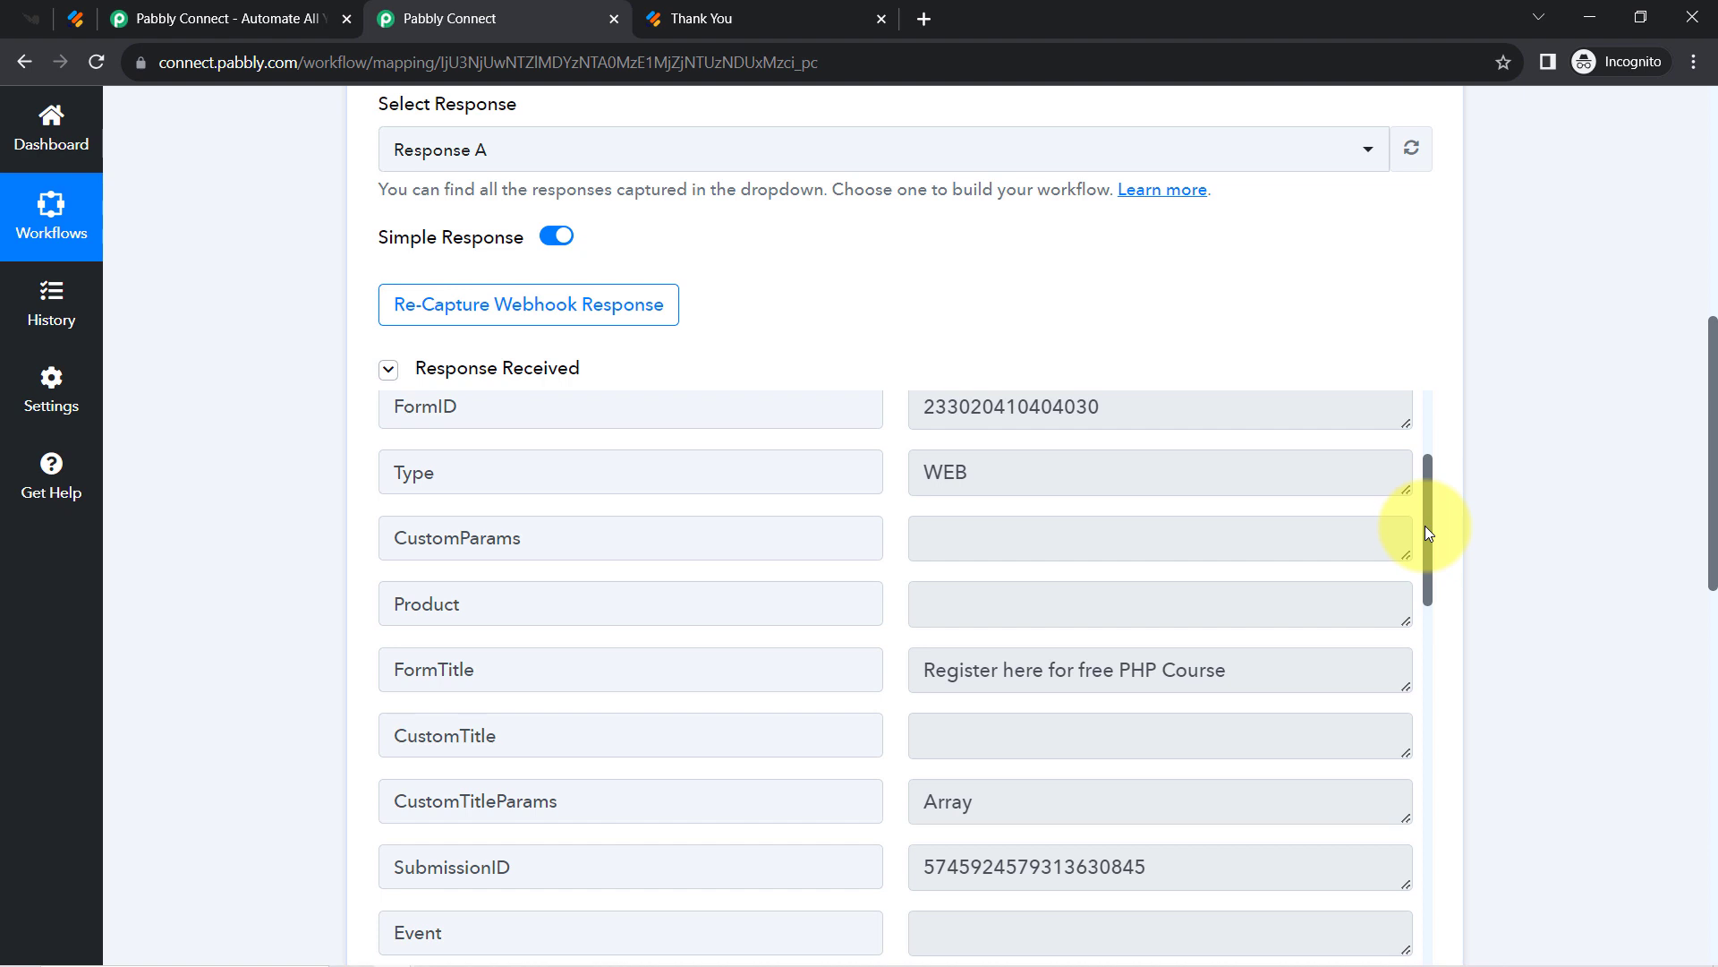
scroll(1425, 525, "down", 2)
left_click_drag(1423, 561, 1378, 868)
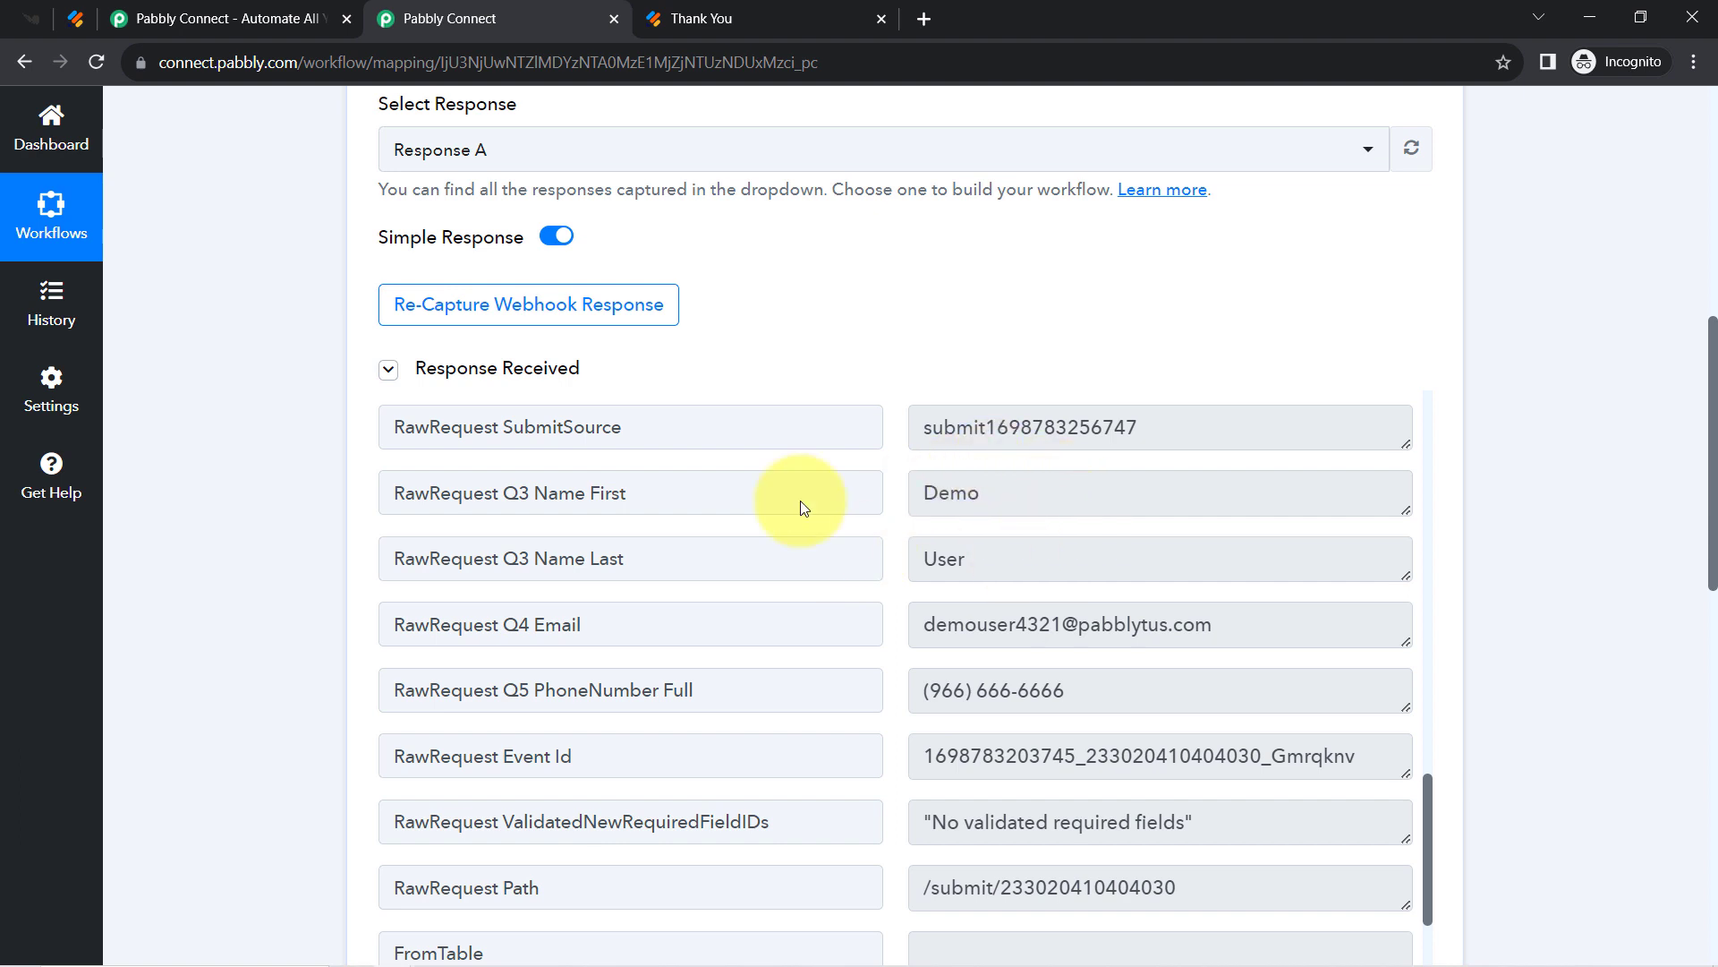
left_click(73, 19)
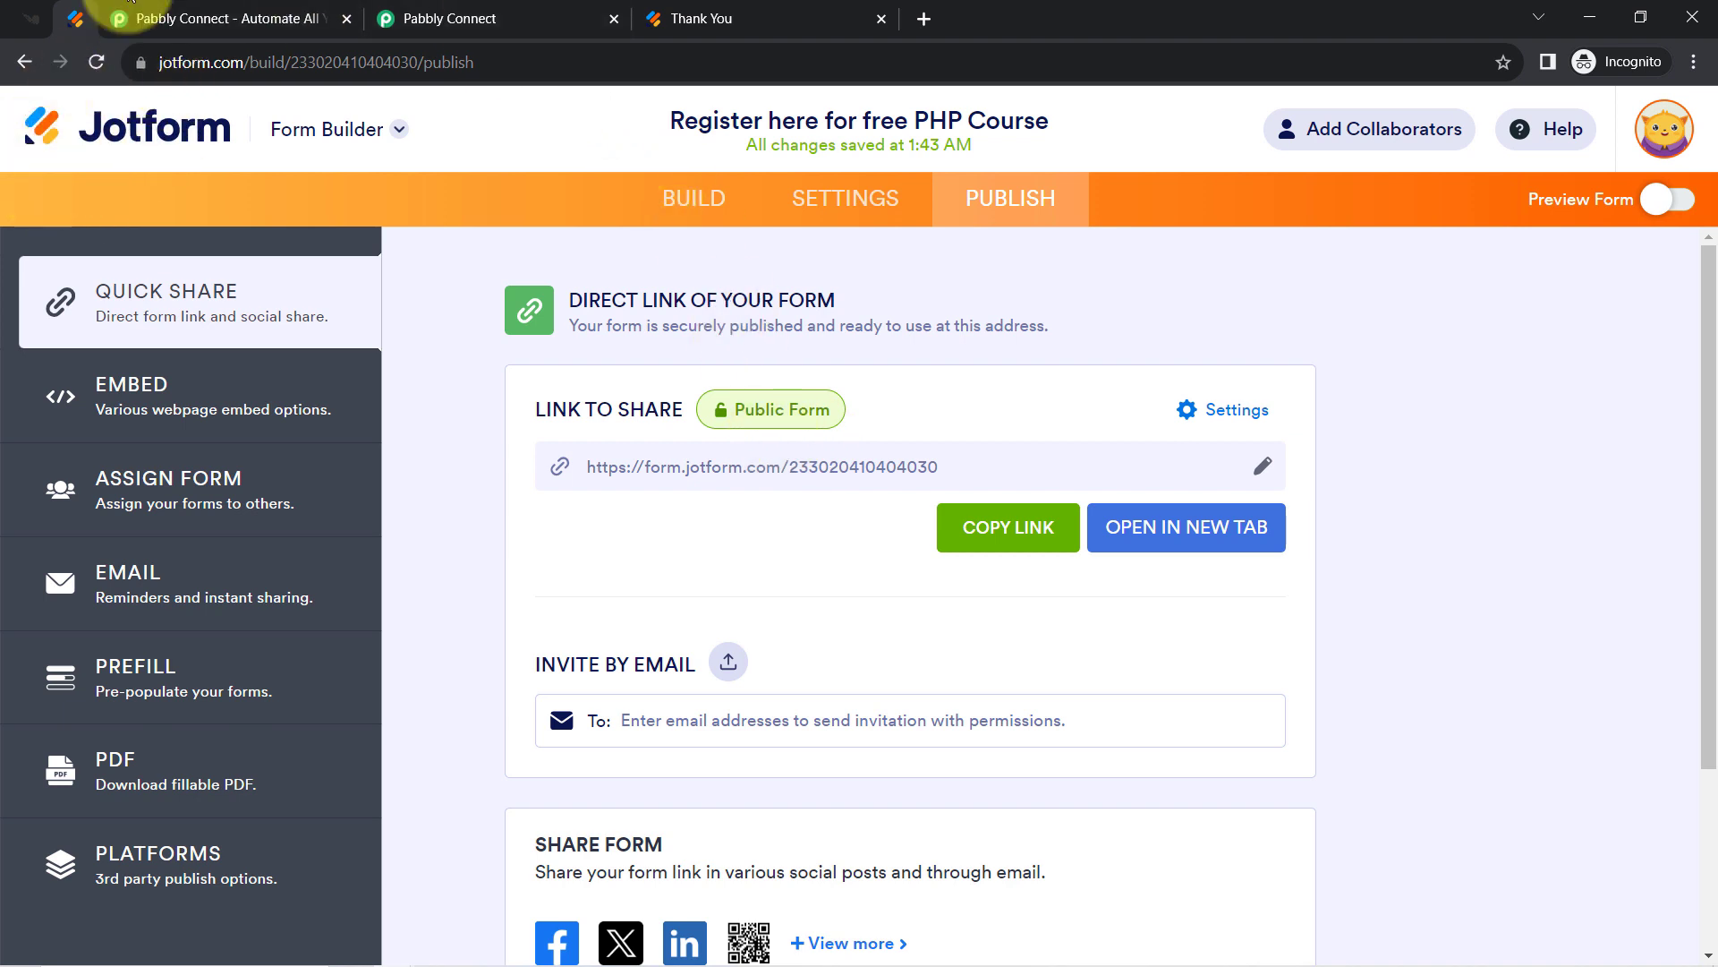
left_click(456, 17)
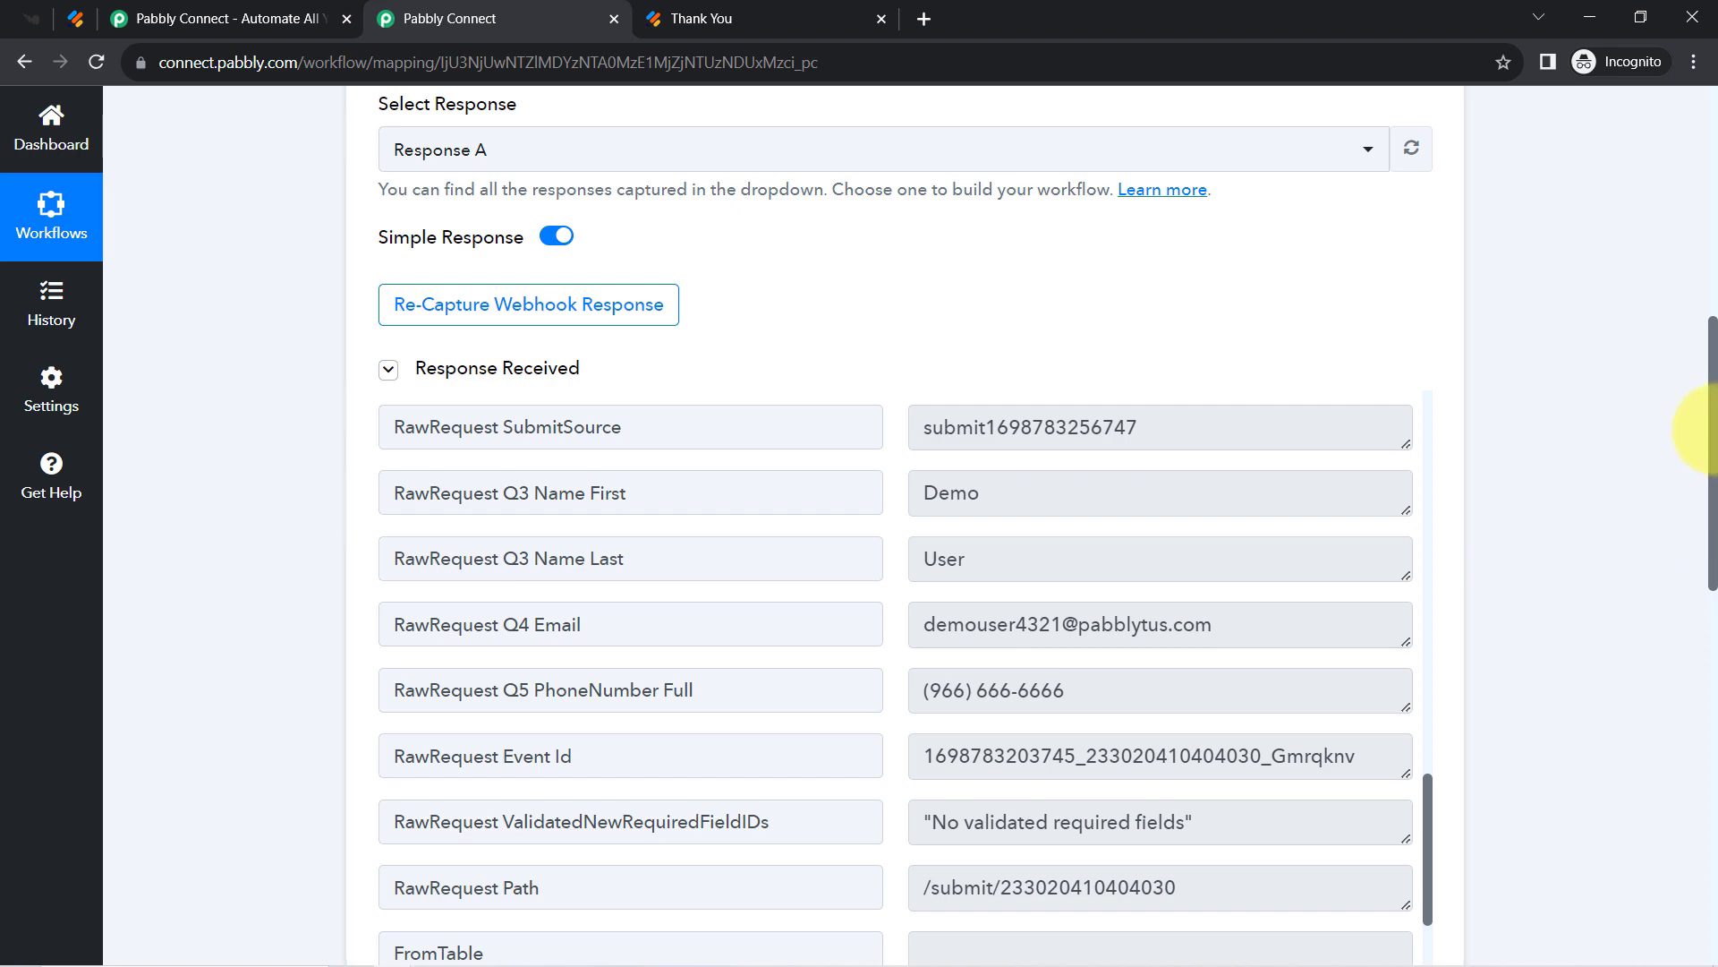
left_click_drag(1714, 425, 1420, 437)
left_click(552, 250)
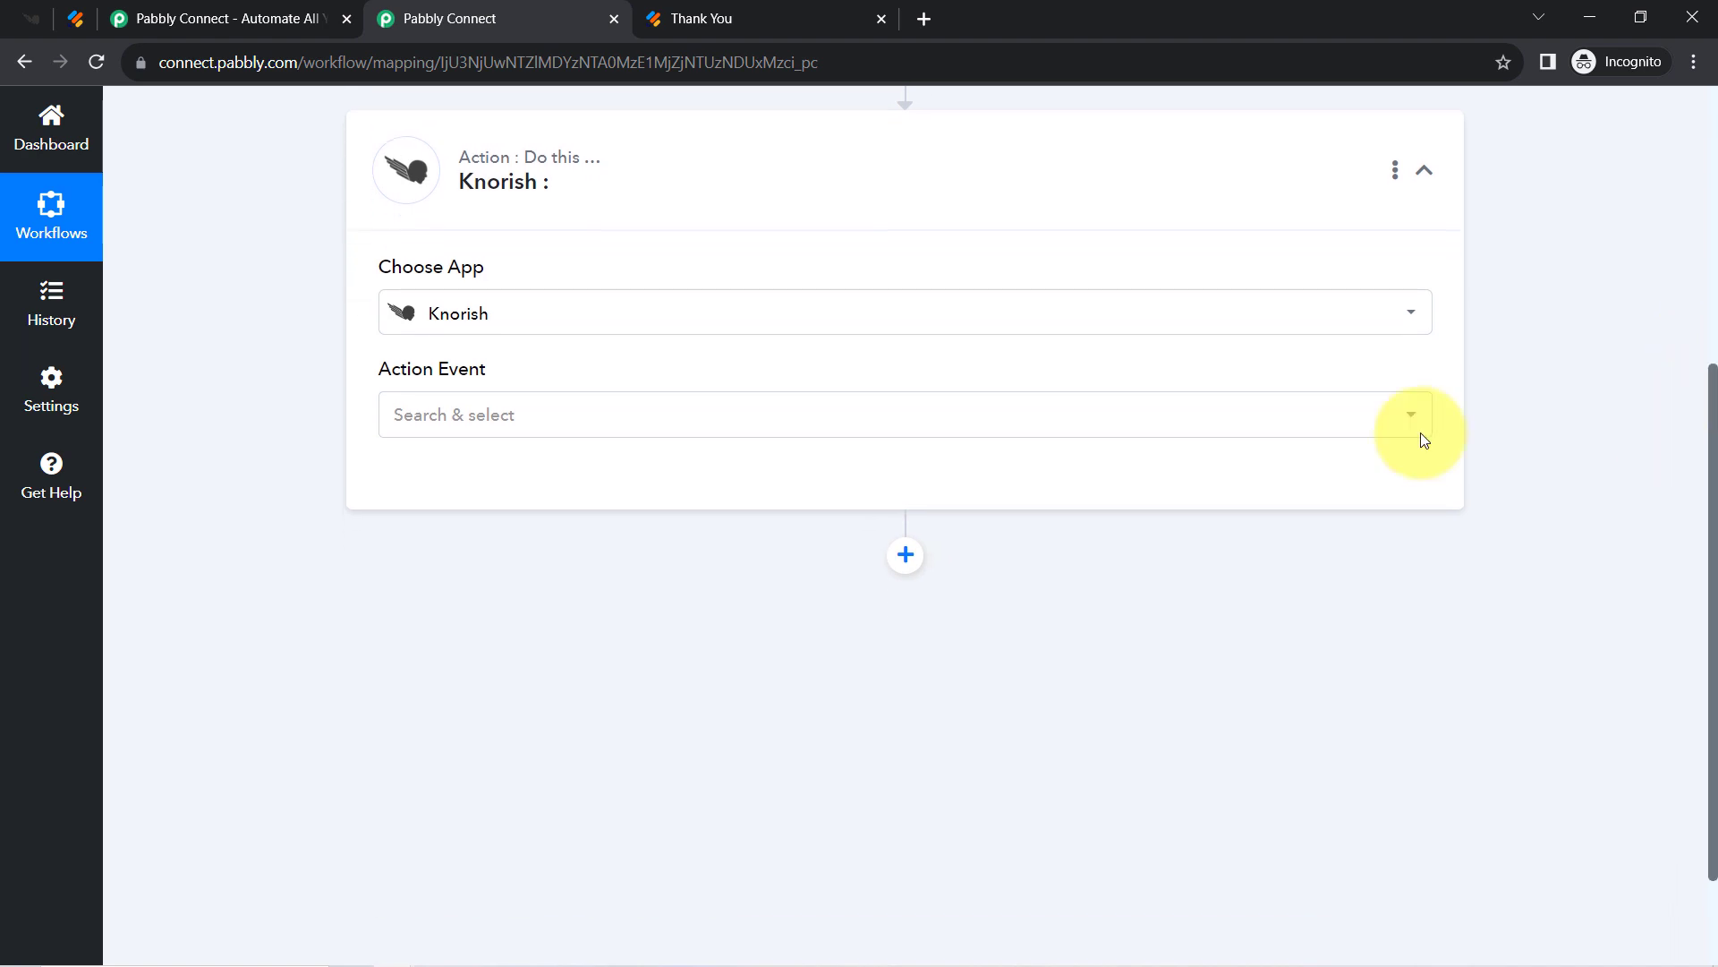
Set the Knorish action event to Create User - v1 and begin adding a new connection.
left_click(450, 414)
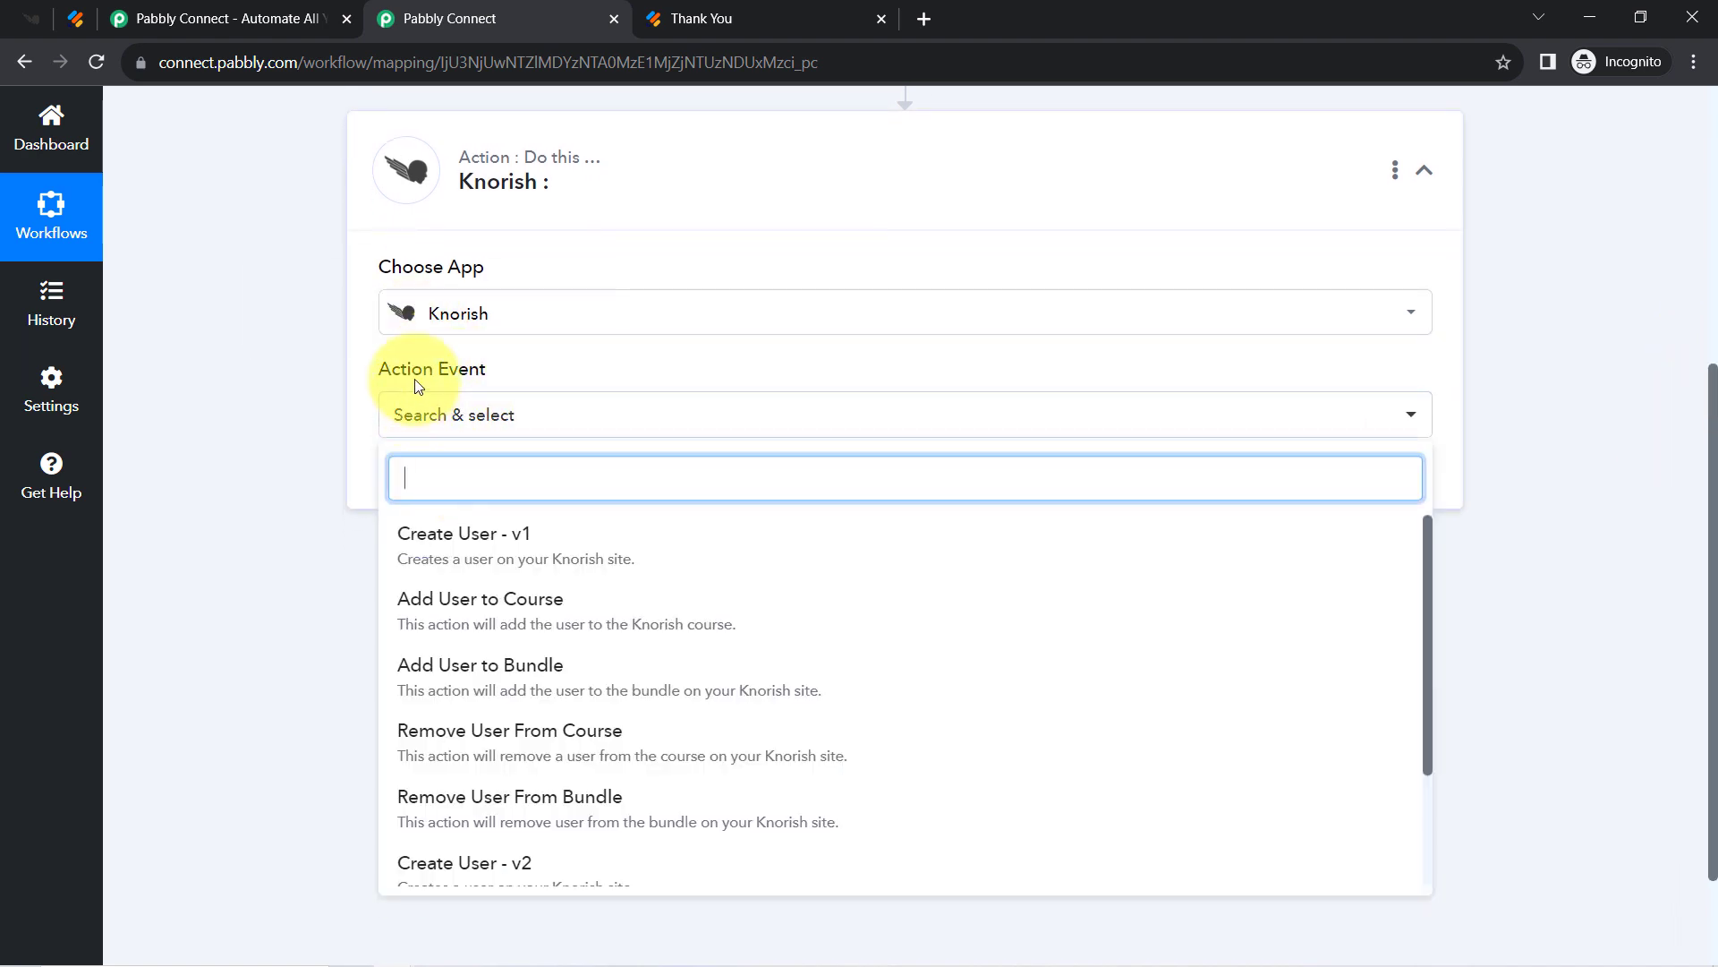
left_click(477, 542)
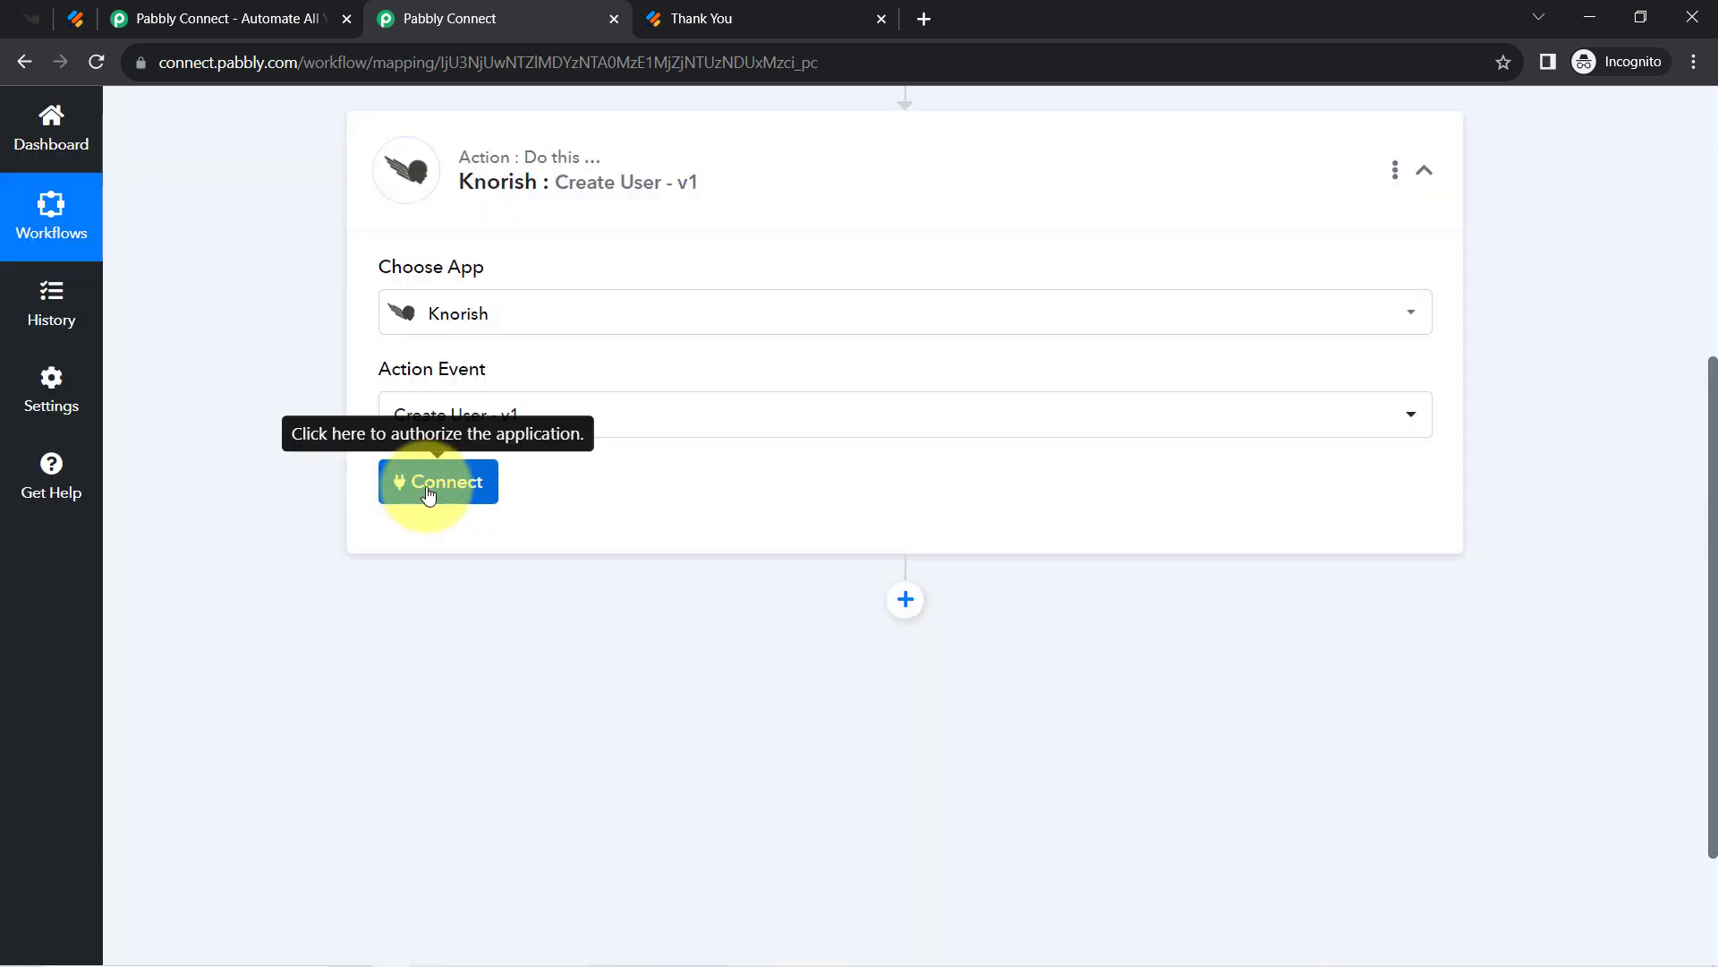
left_click(428, 487)
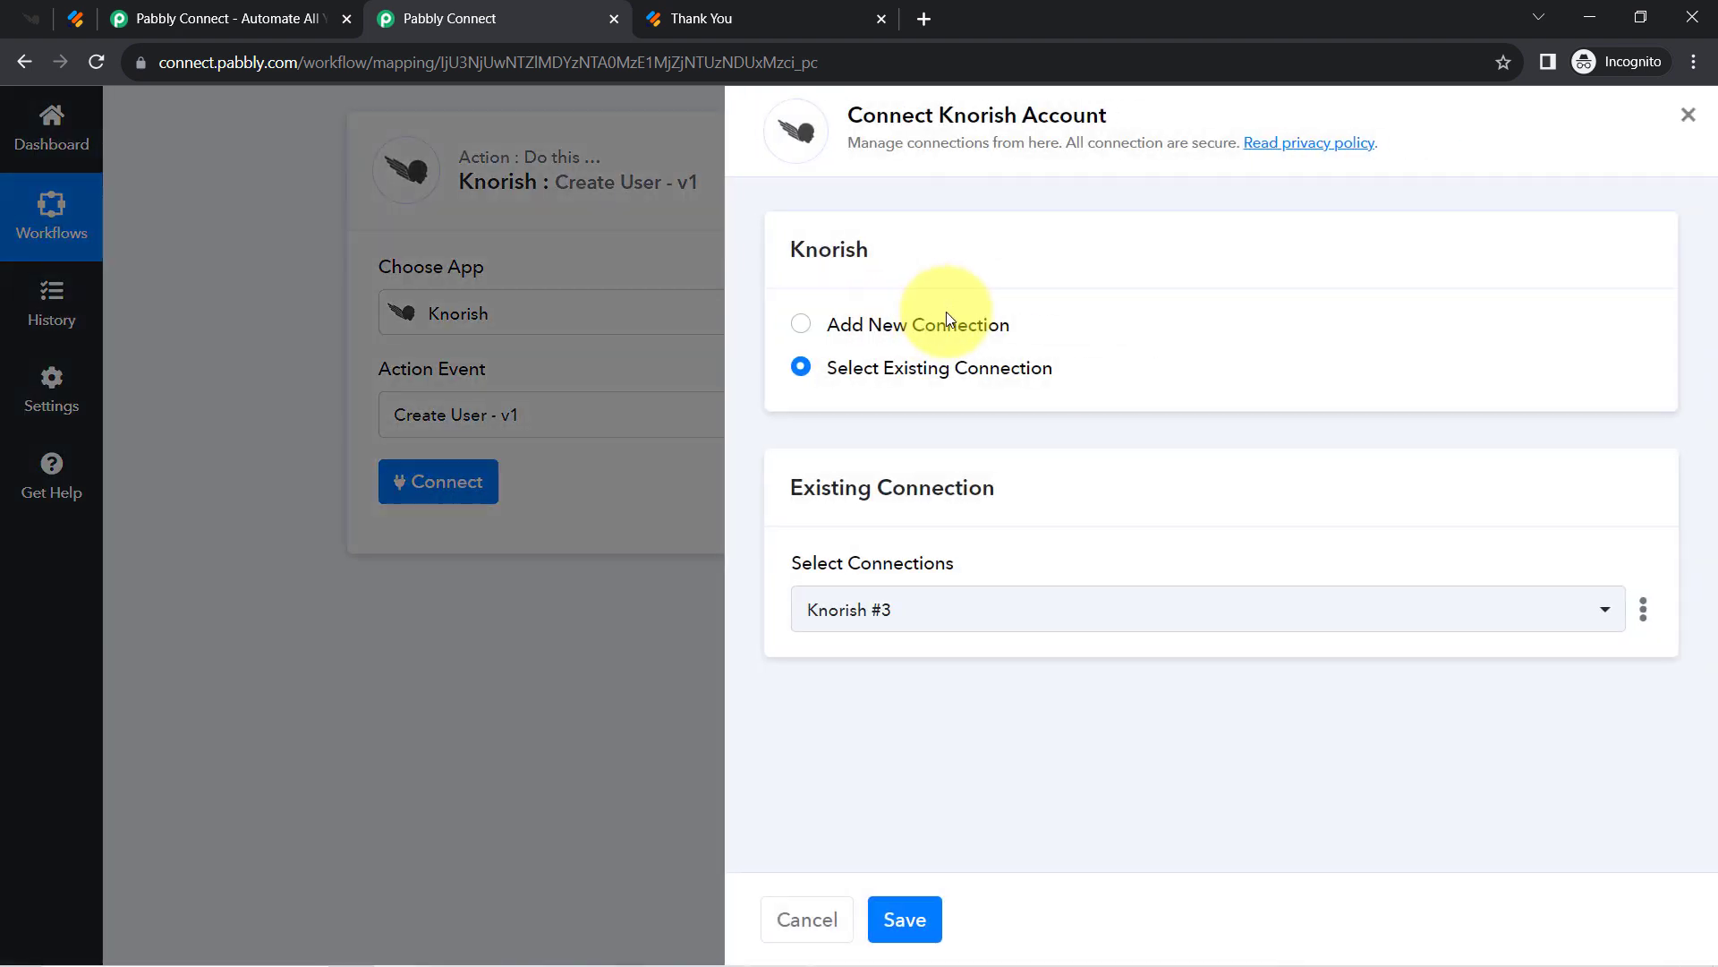
left_click(947, 315)
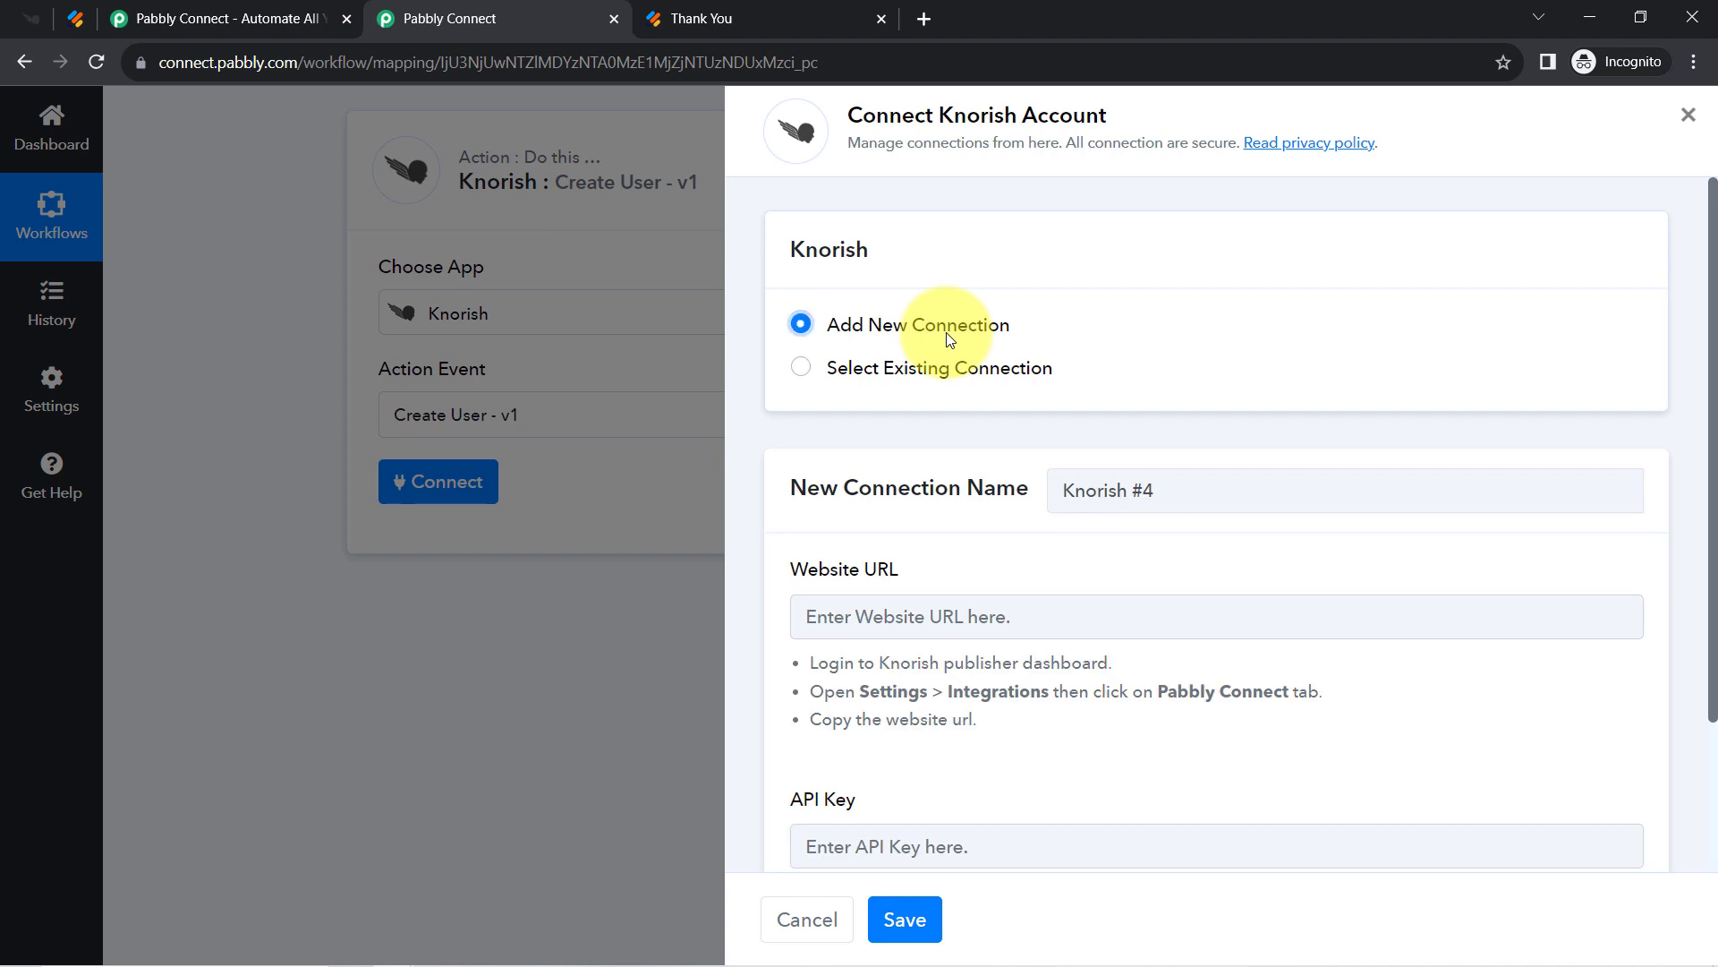
Read the Knorish connection help text, then go to the Knorish Recent Users page.
scroll(1714, 370, "down", 2)
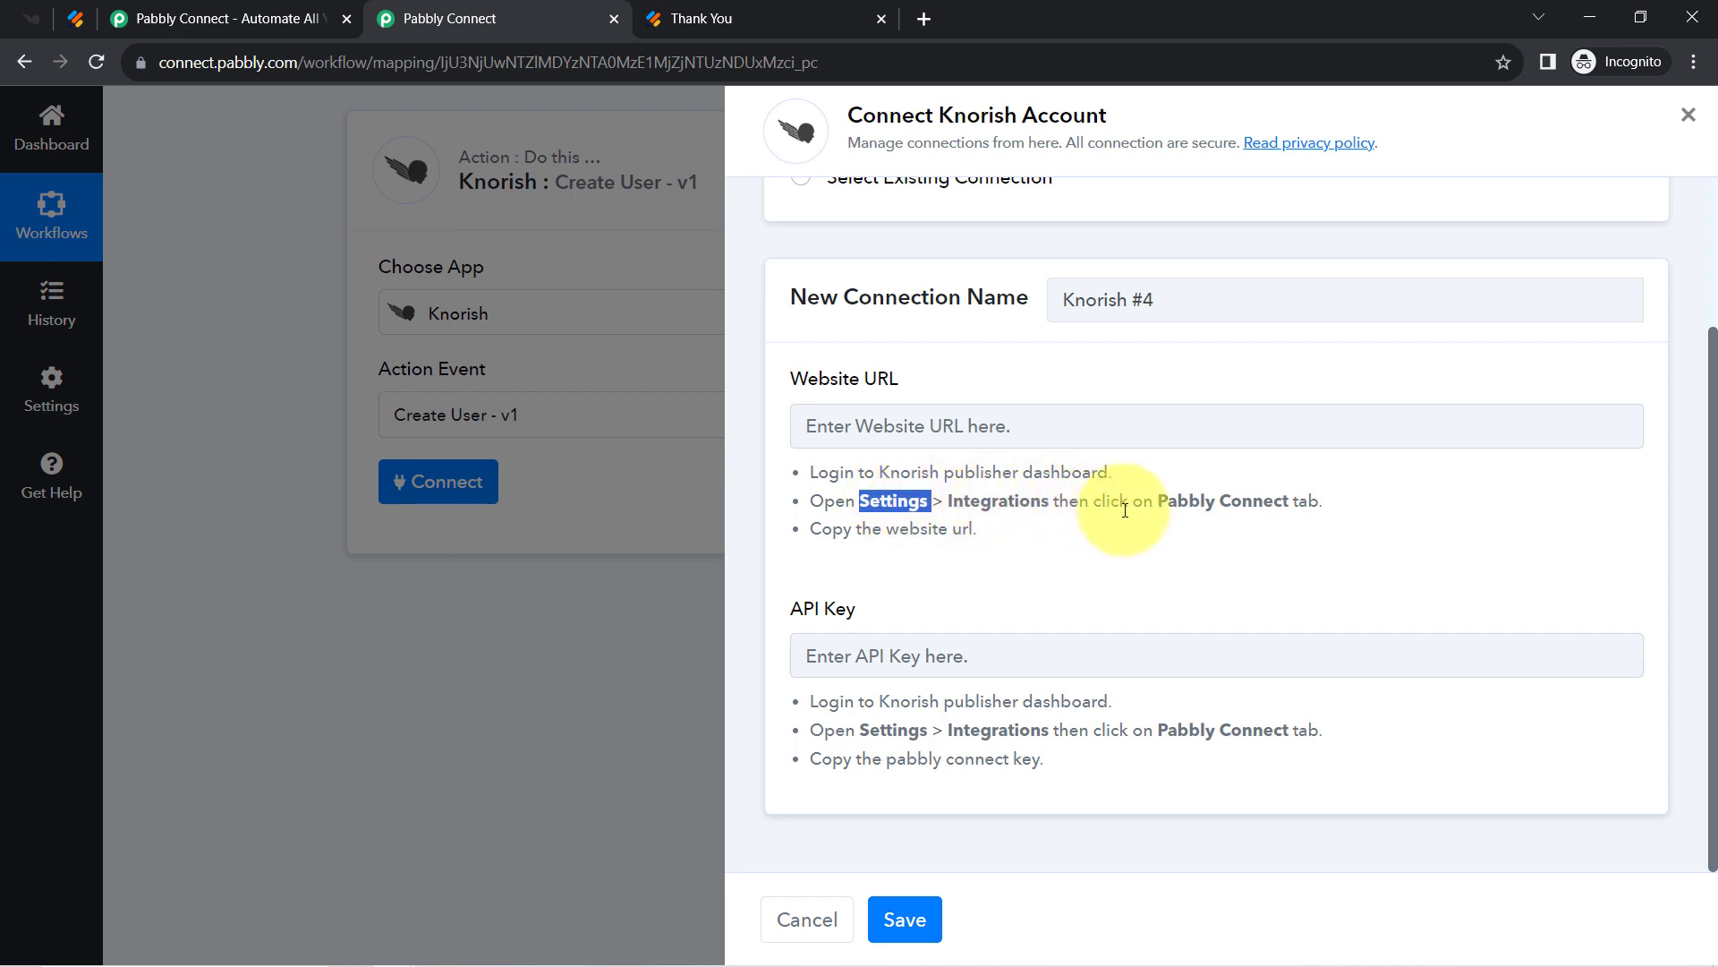
left_click(26, 16)
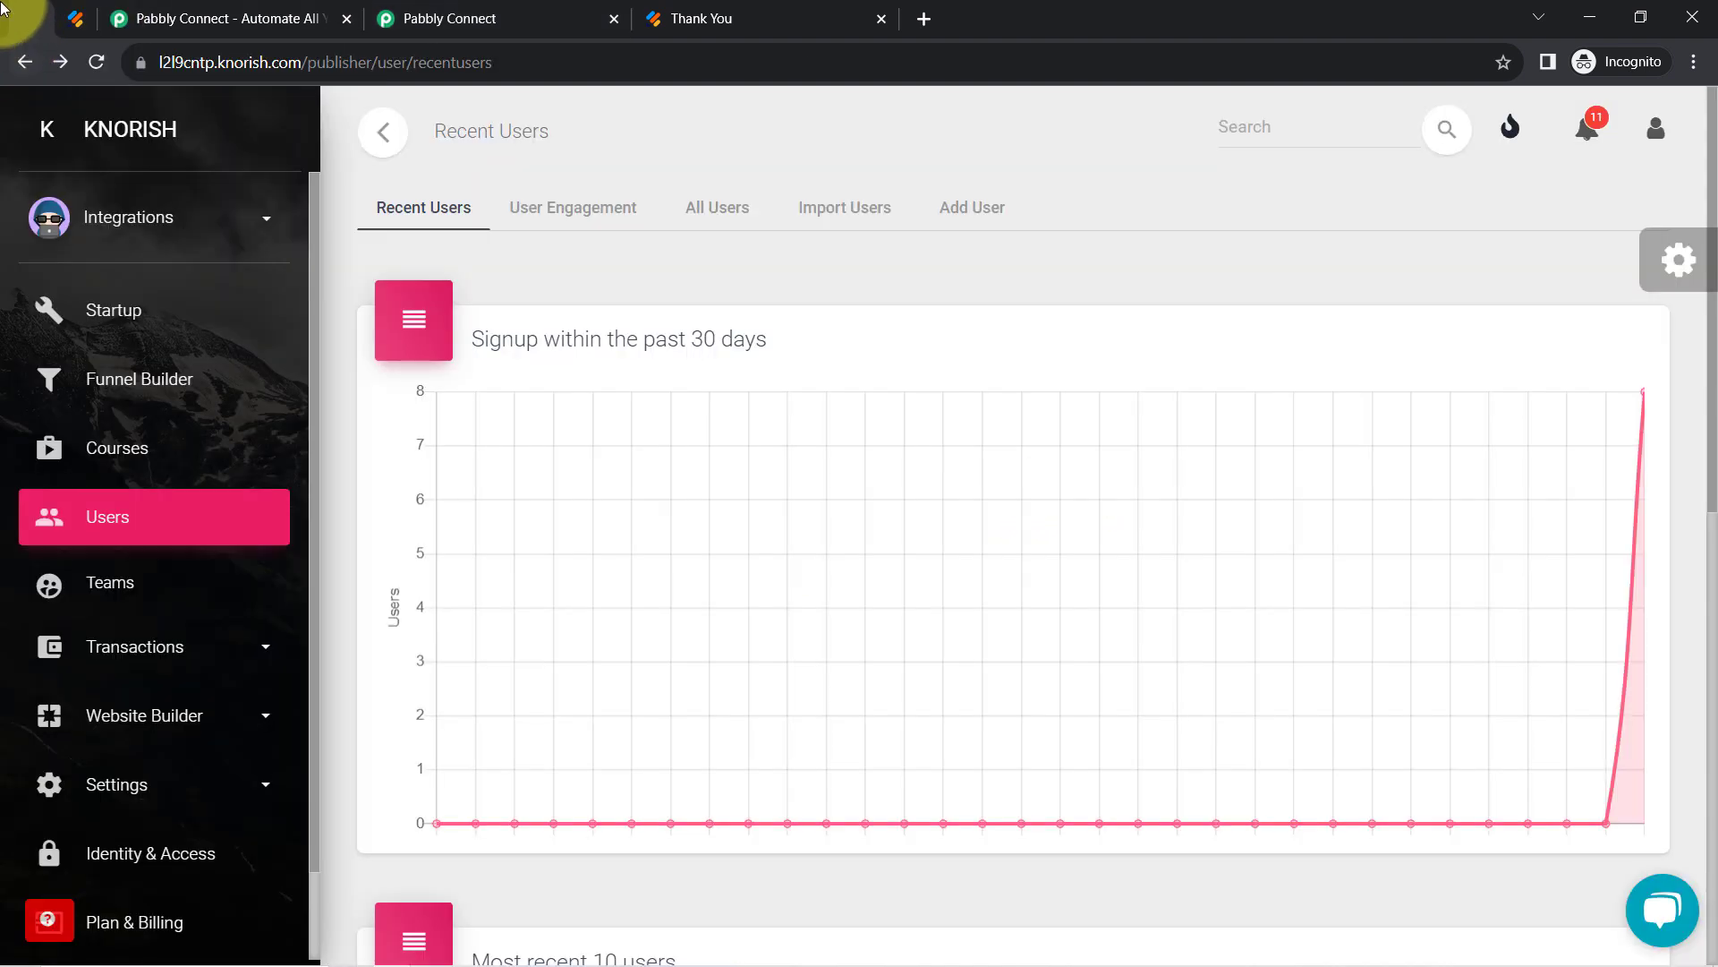
Open Knorish's Pabbly Connect integration settings under Settings > Integrations.
scroll(105, 729, "down", 1)
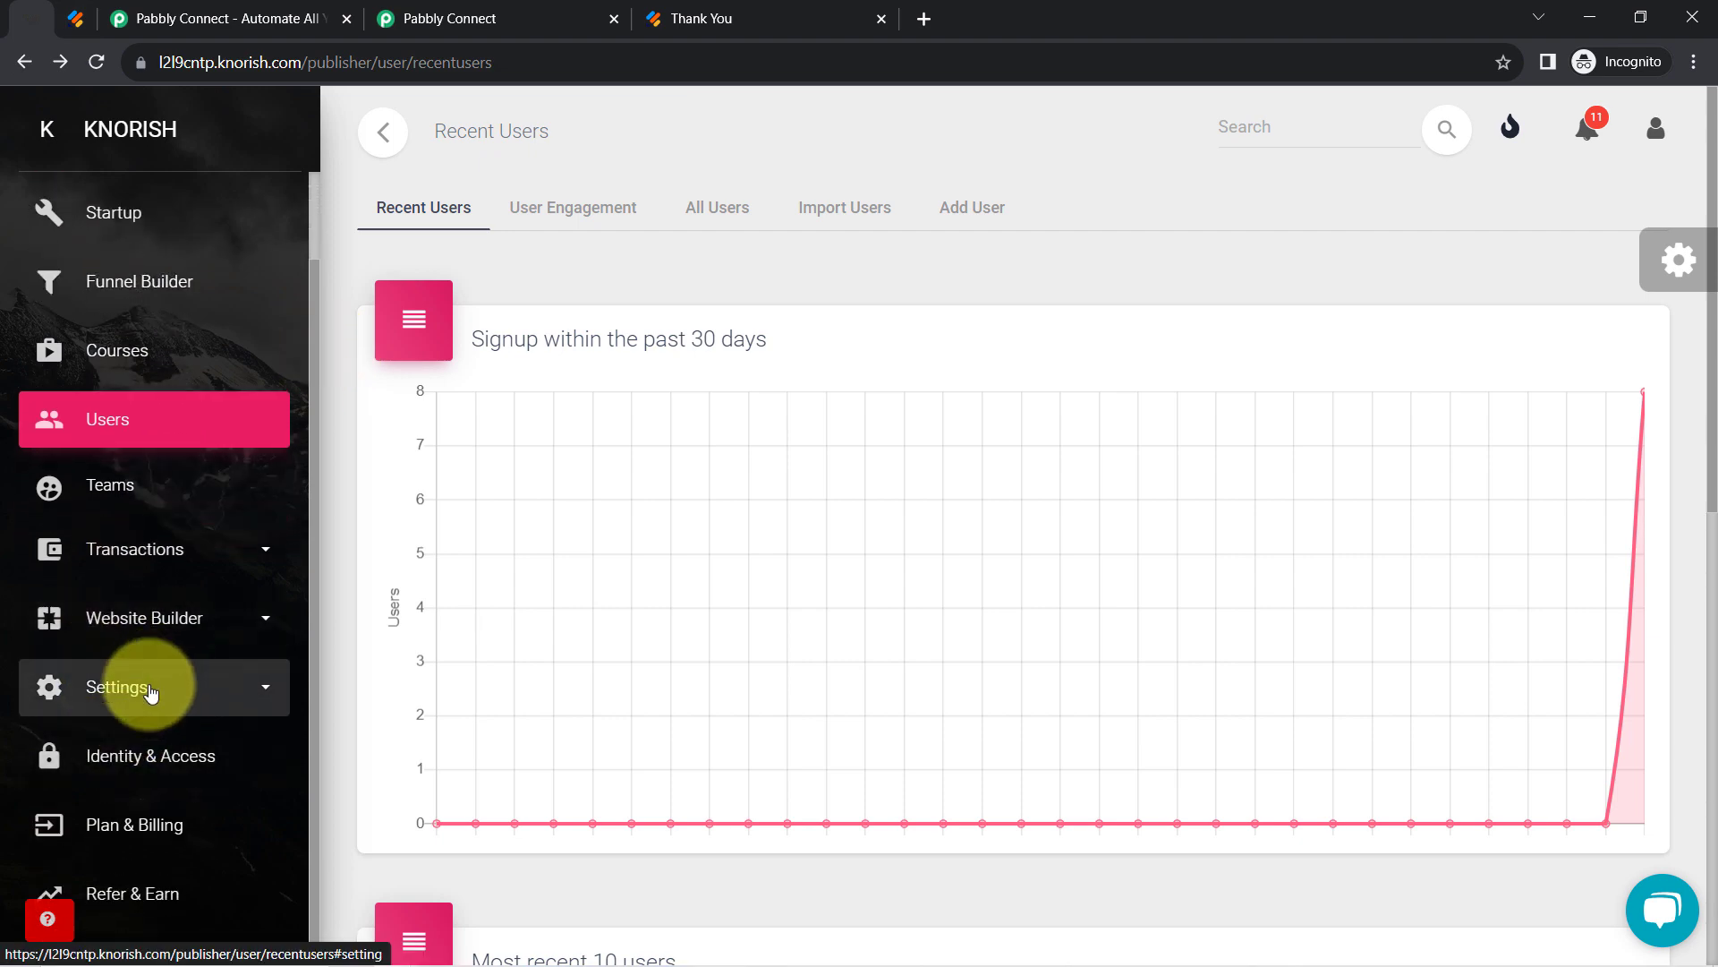
left_click(151, 694)
scroll(134, 765, "down", 1)
scroll(114, 799, "up", 1)
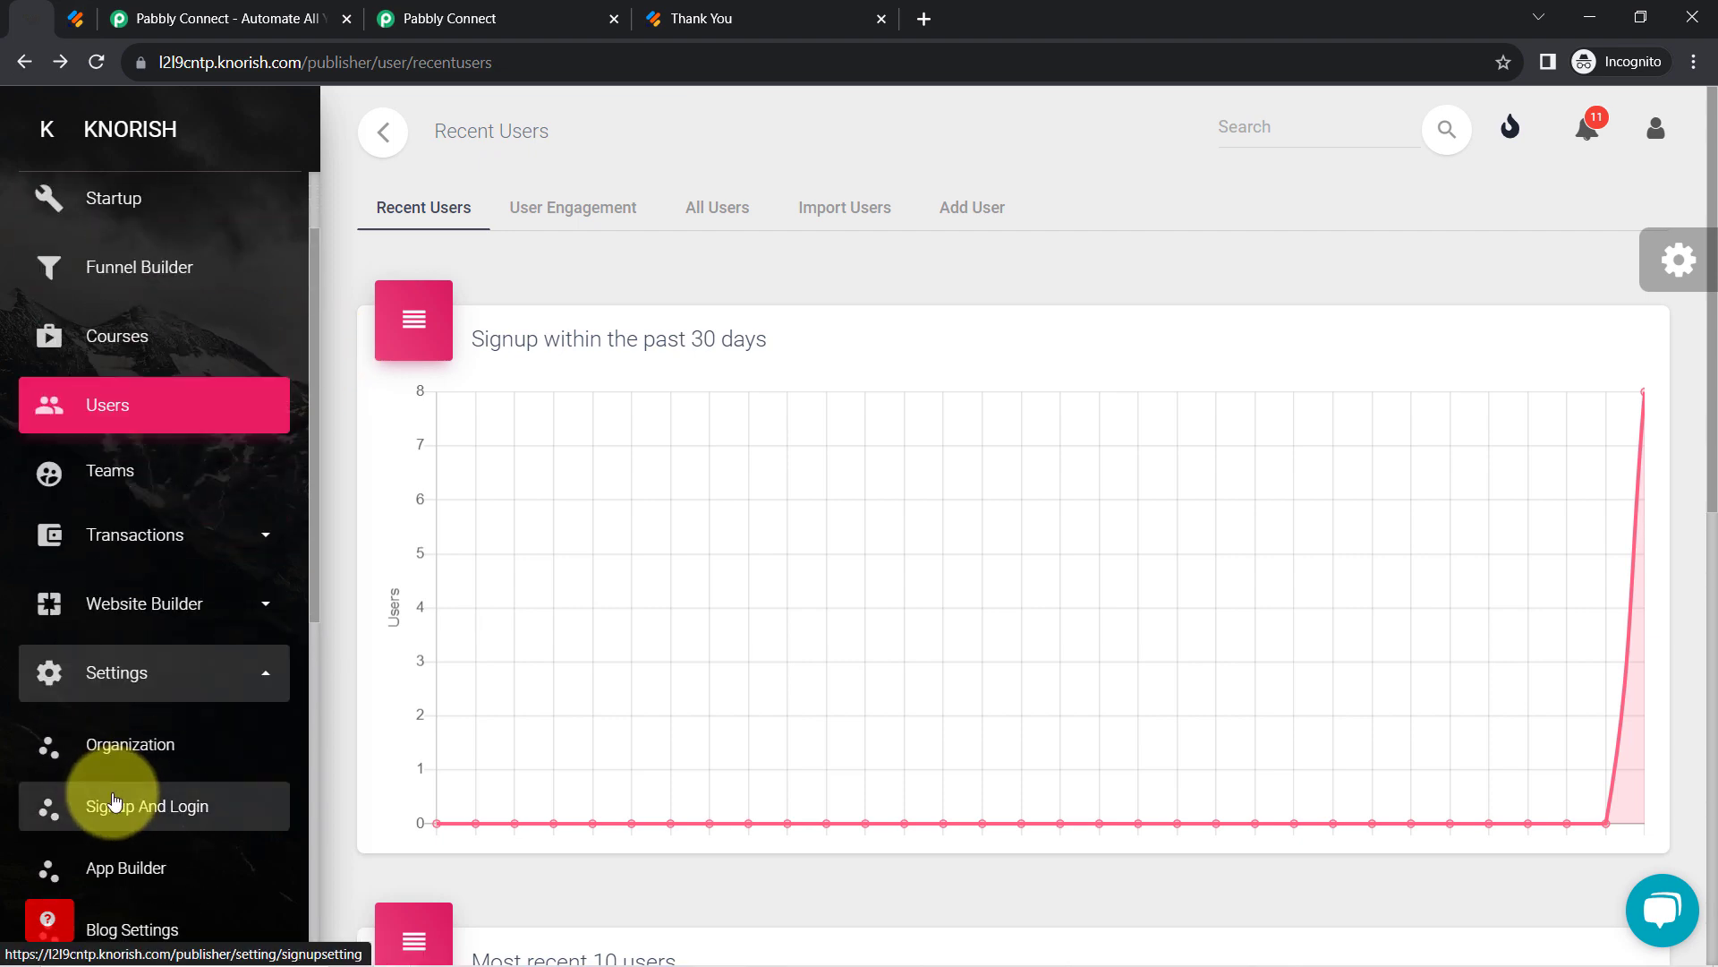
scroll(114, 799, "down", 3)
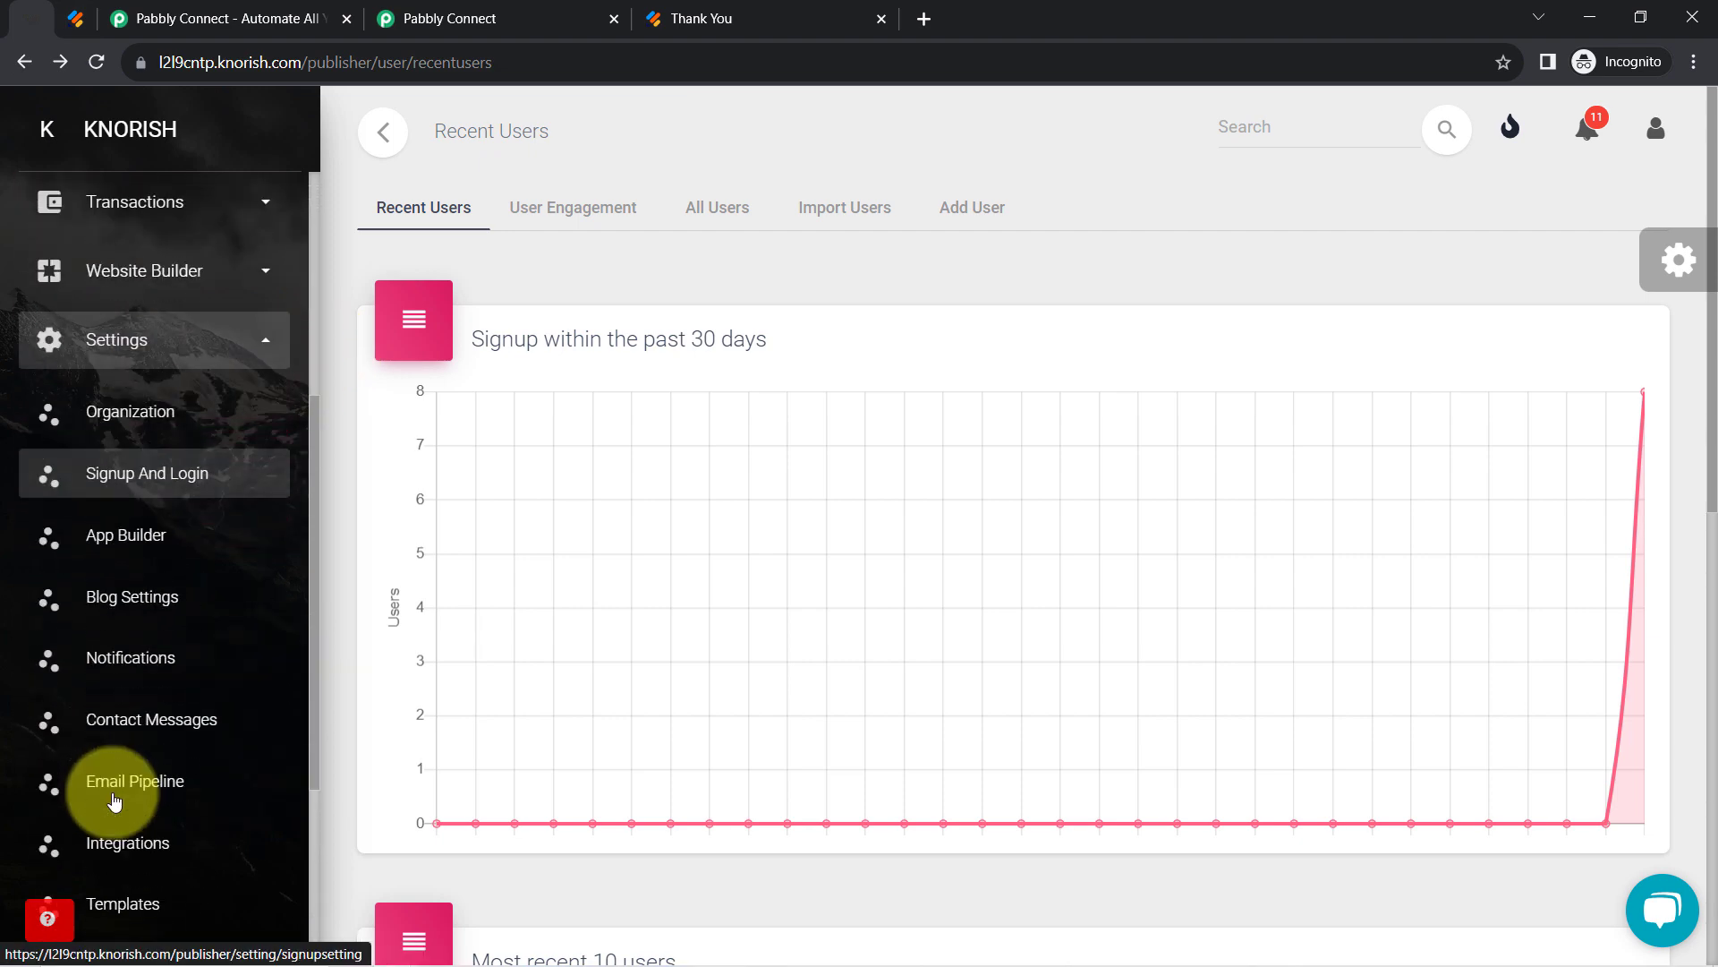
left_click(100, 850)
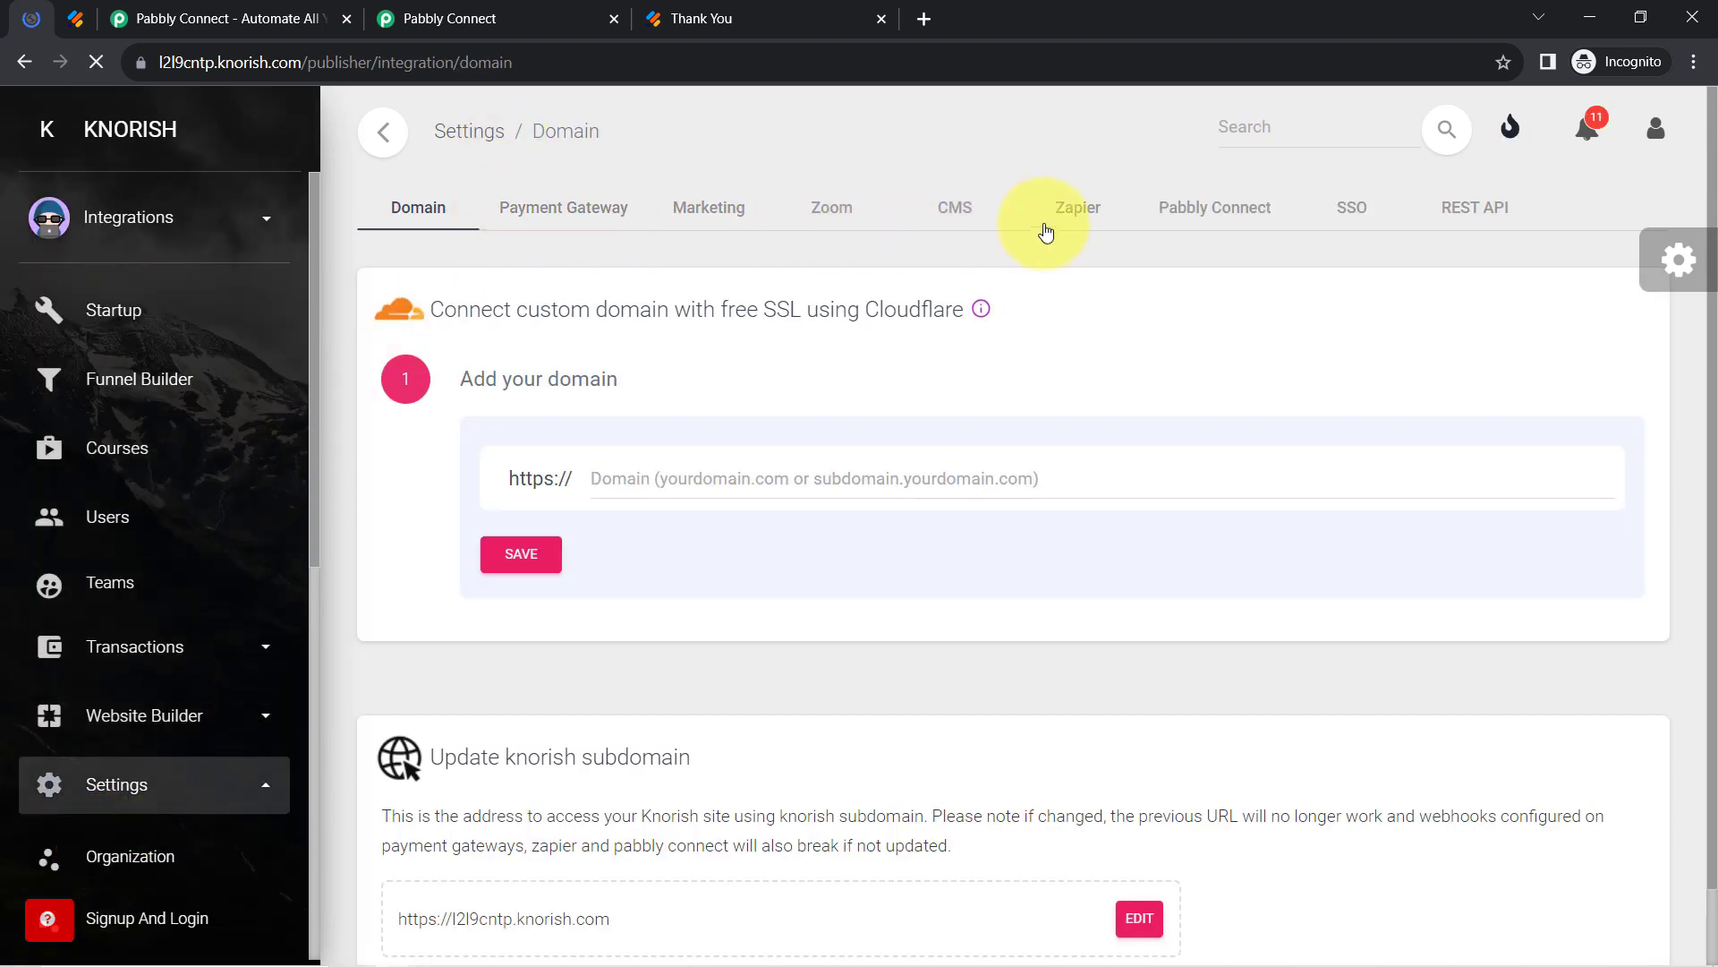
left_click(1194, 217)
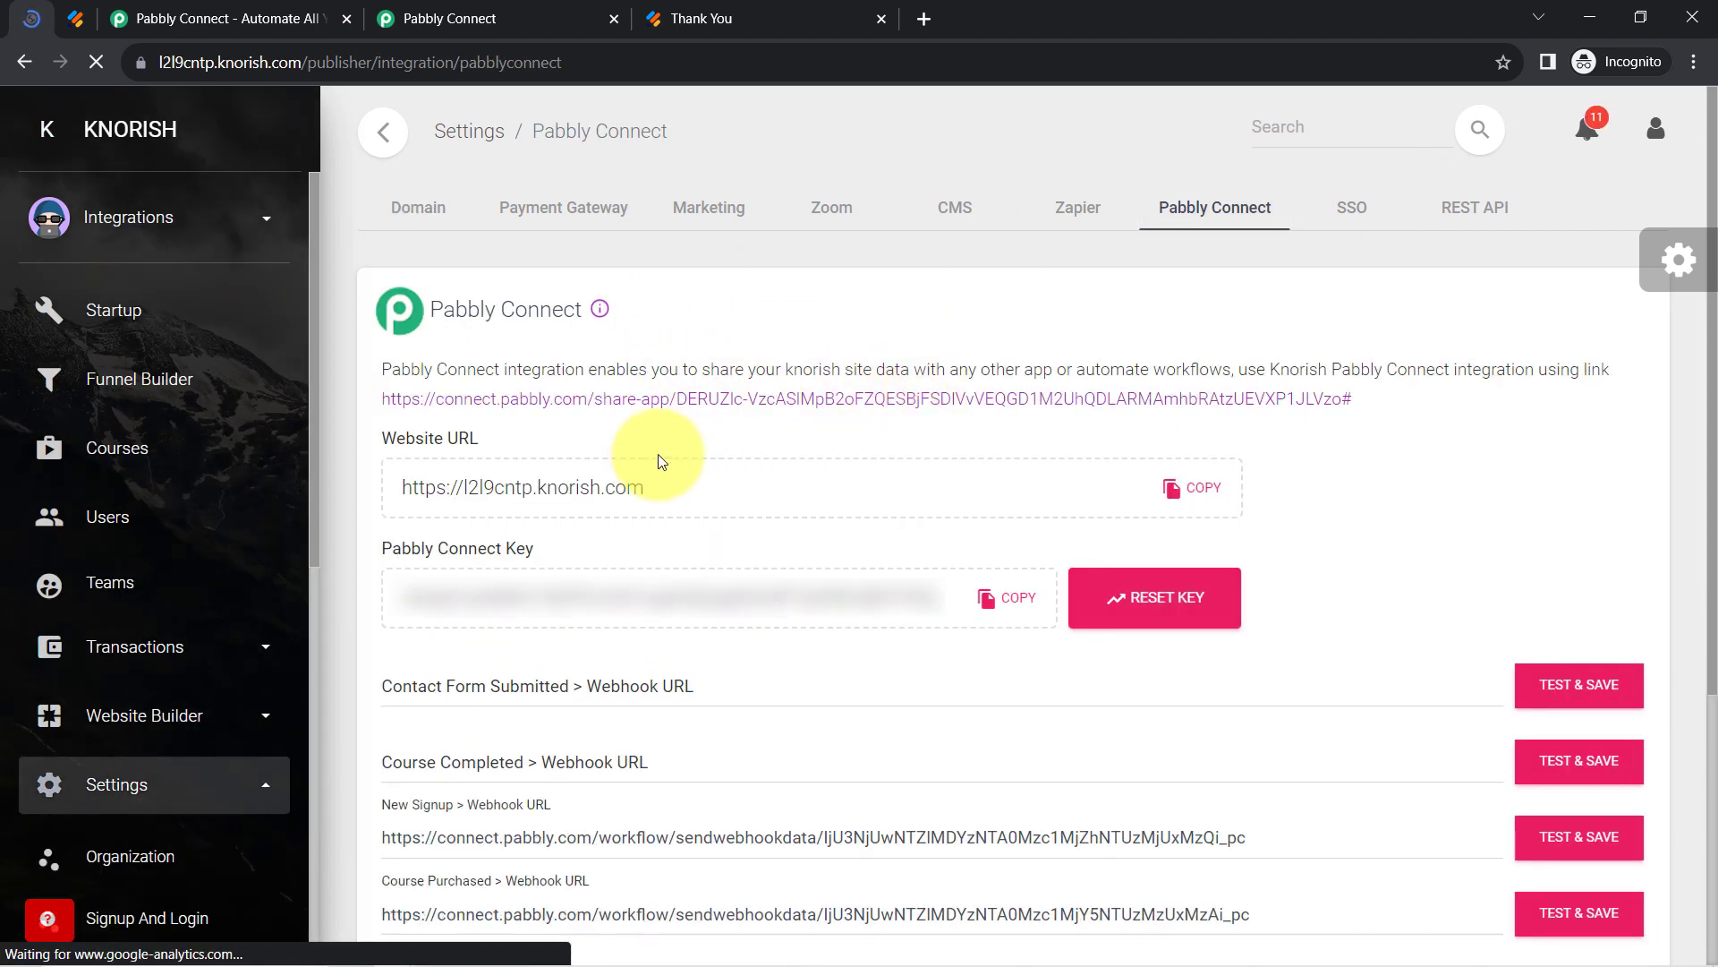
Copy the Knorish website URL and bring it to Pabbly's Website URL field.
triple_click(595, 486)
right_click(596, 486)
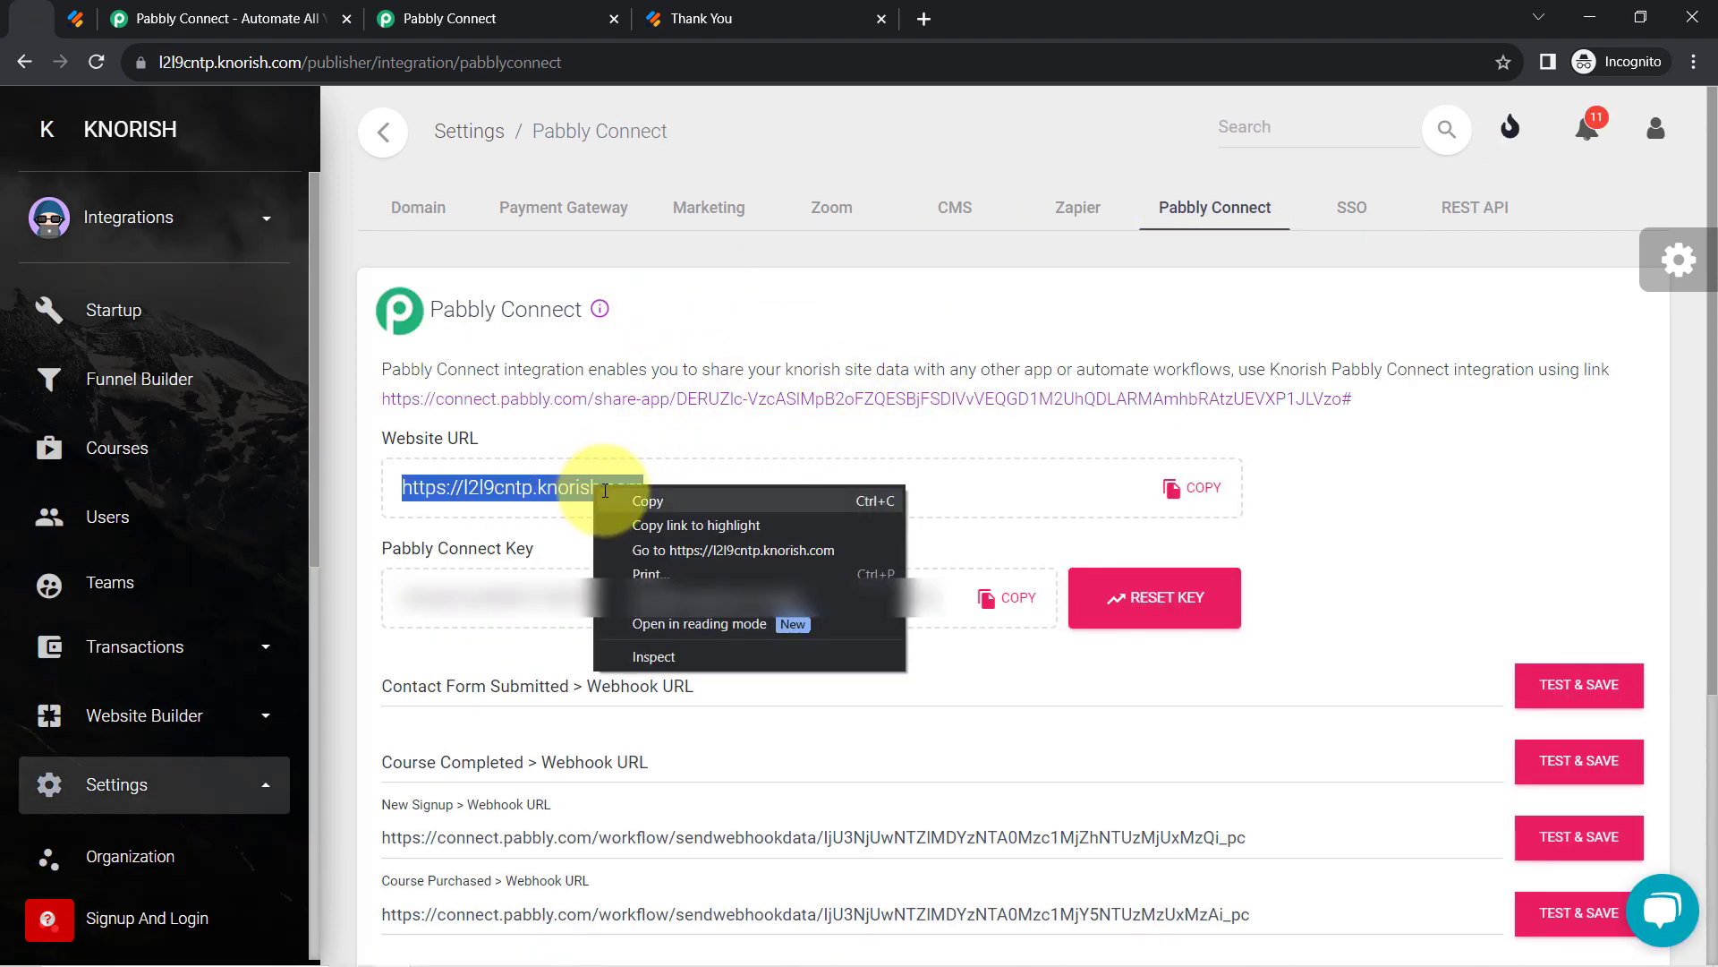
left_click(627, 497)
left_click(449, 18)
right_click(886, 433)
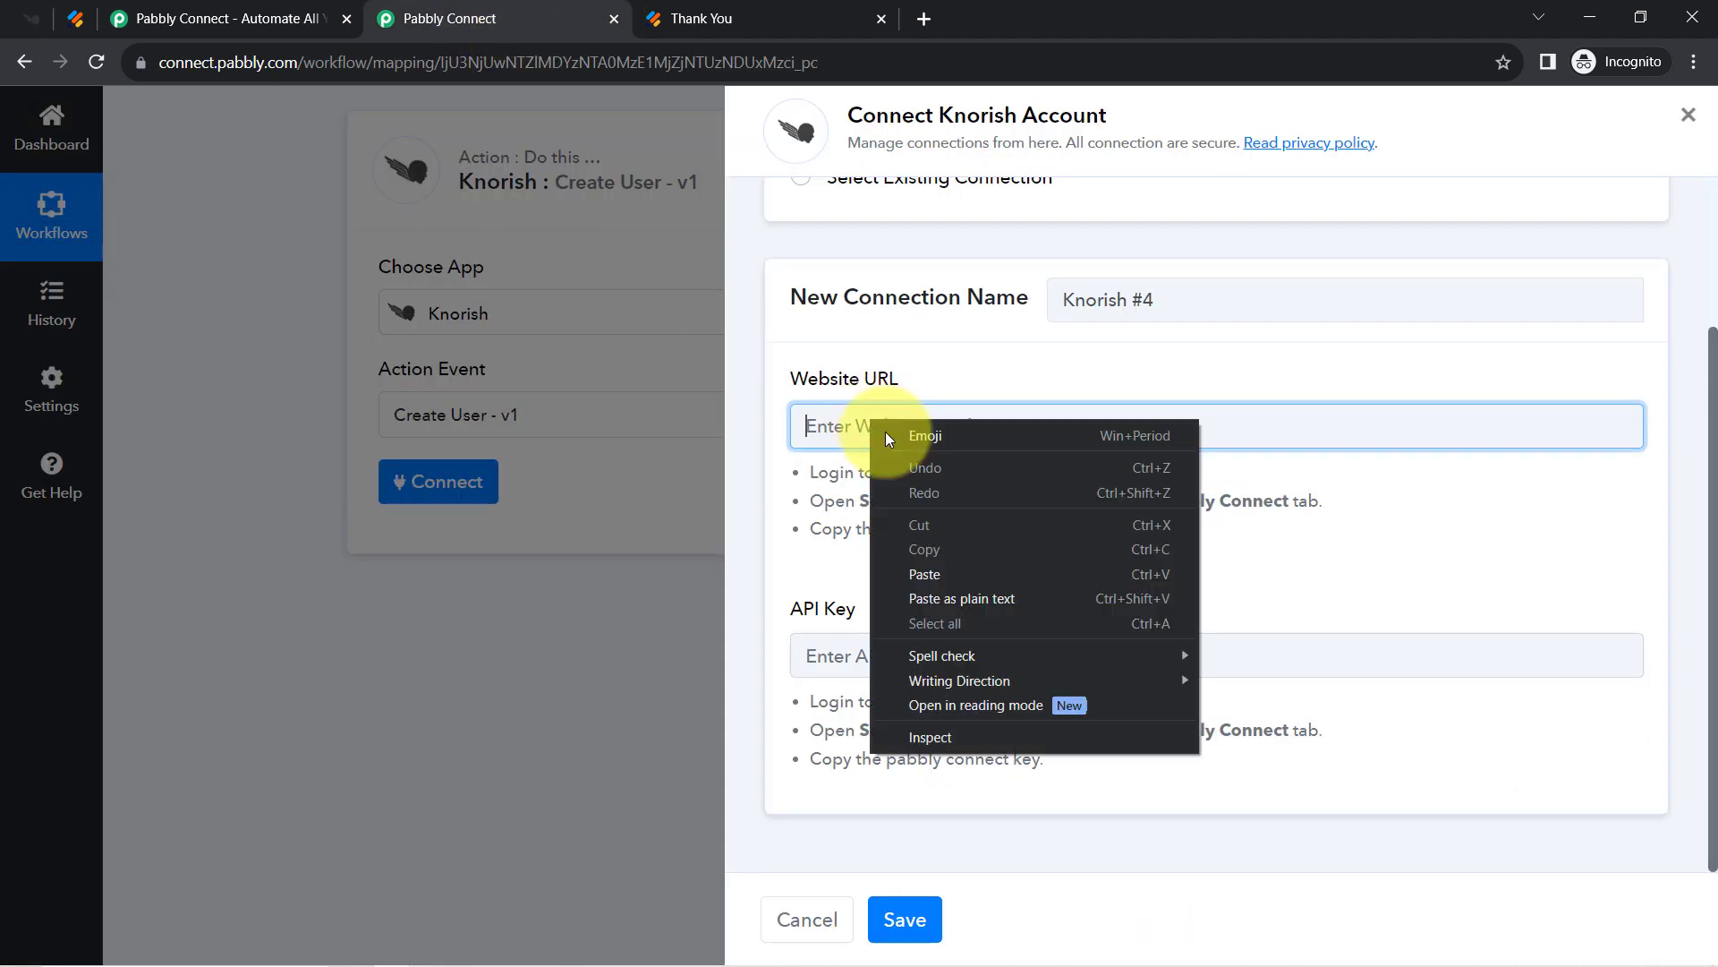
left_click(913, 570)
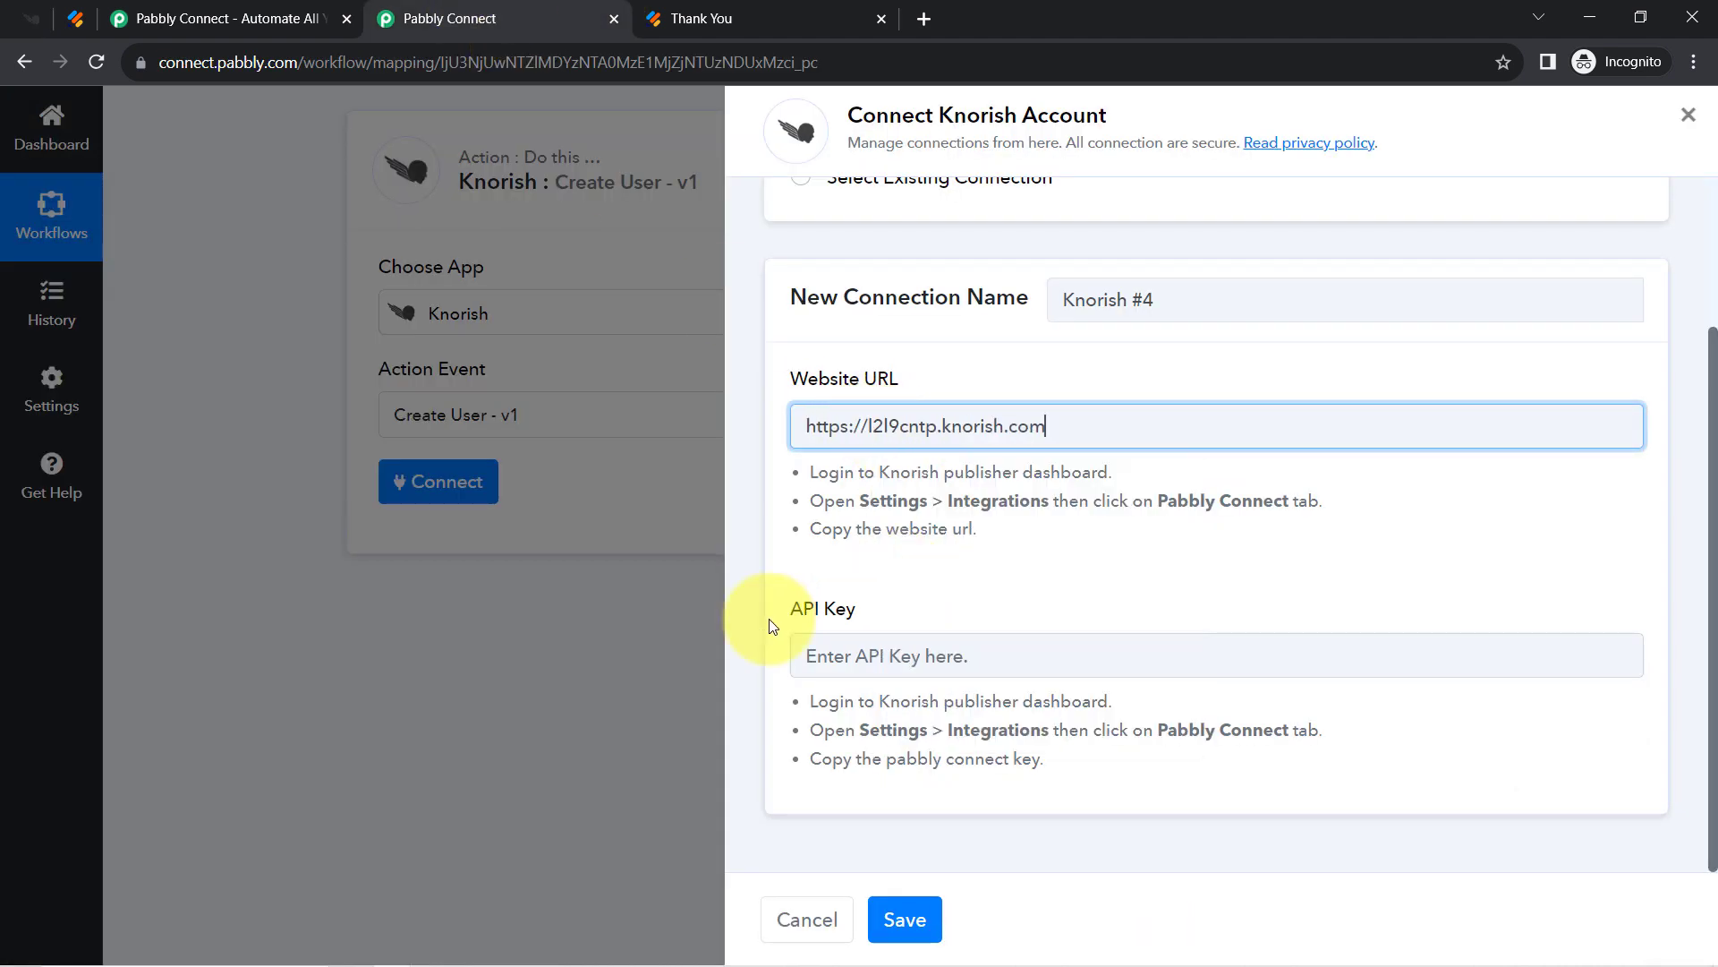
left_click(51, 18)
left_click(1003, 597)
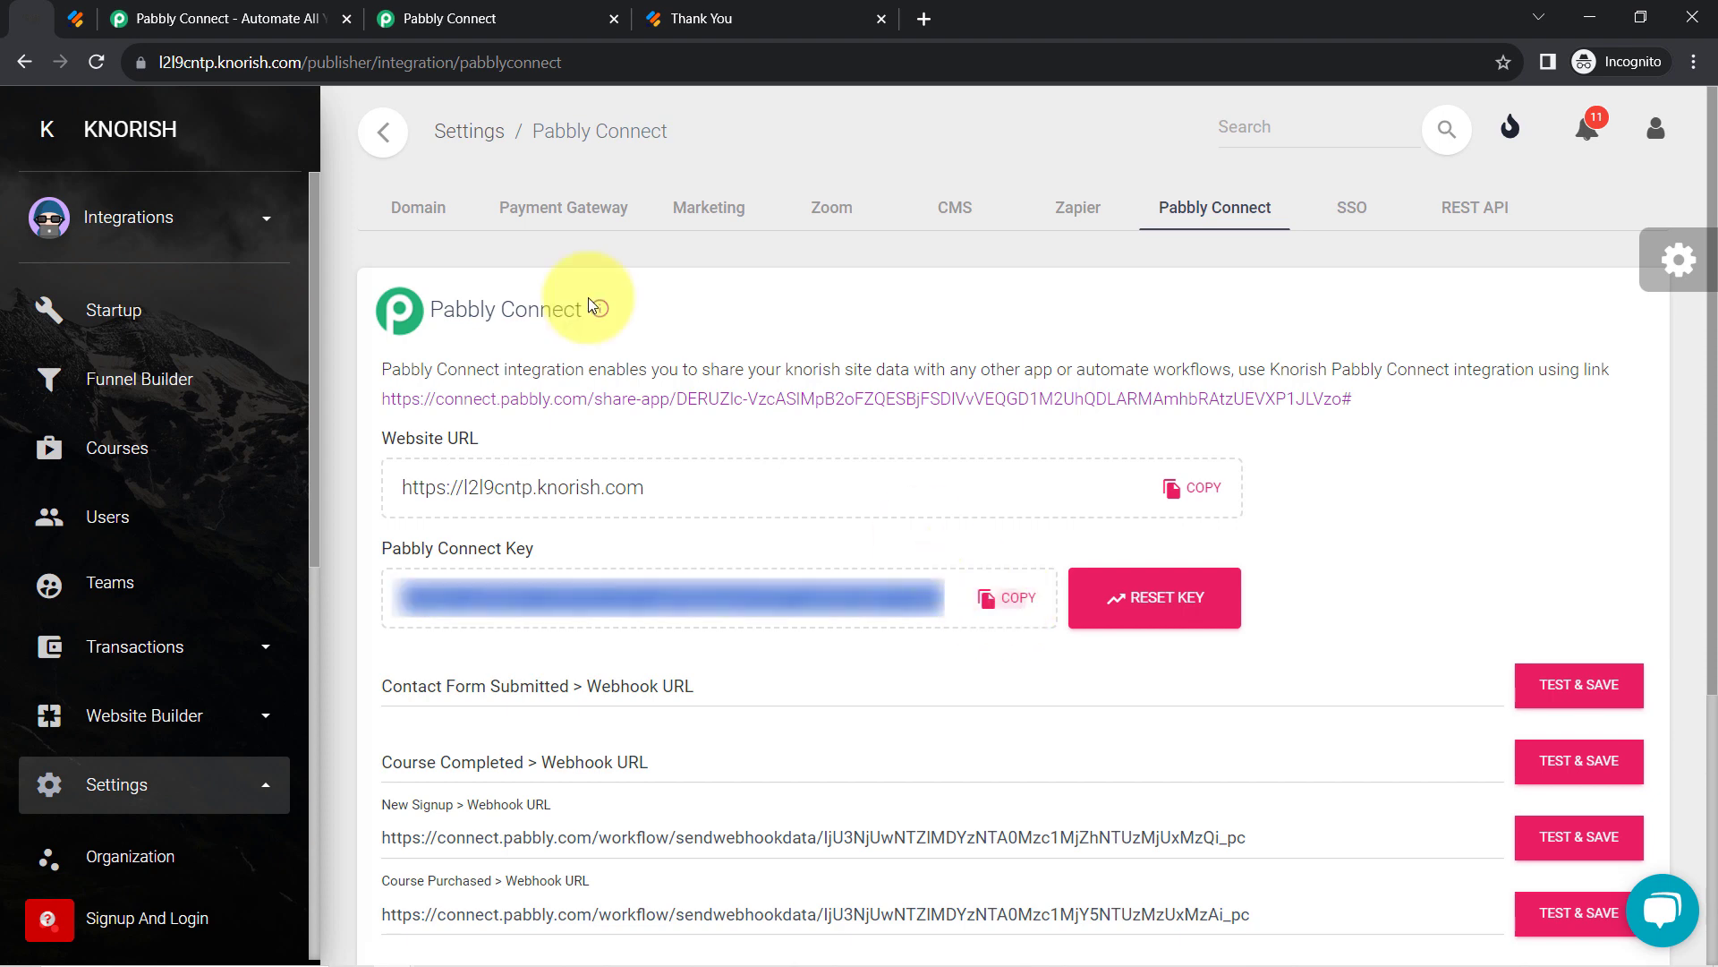
left_click(472, 10)
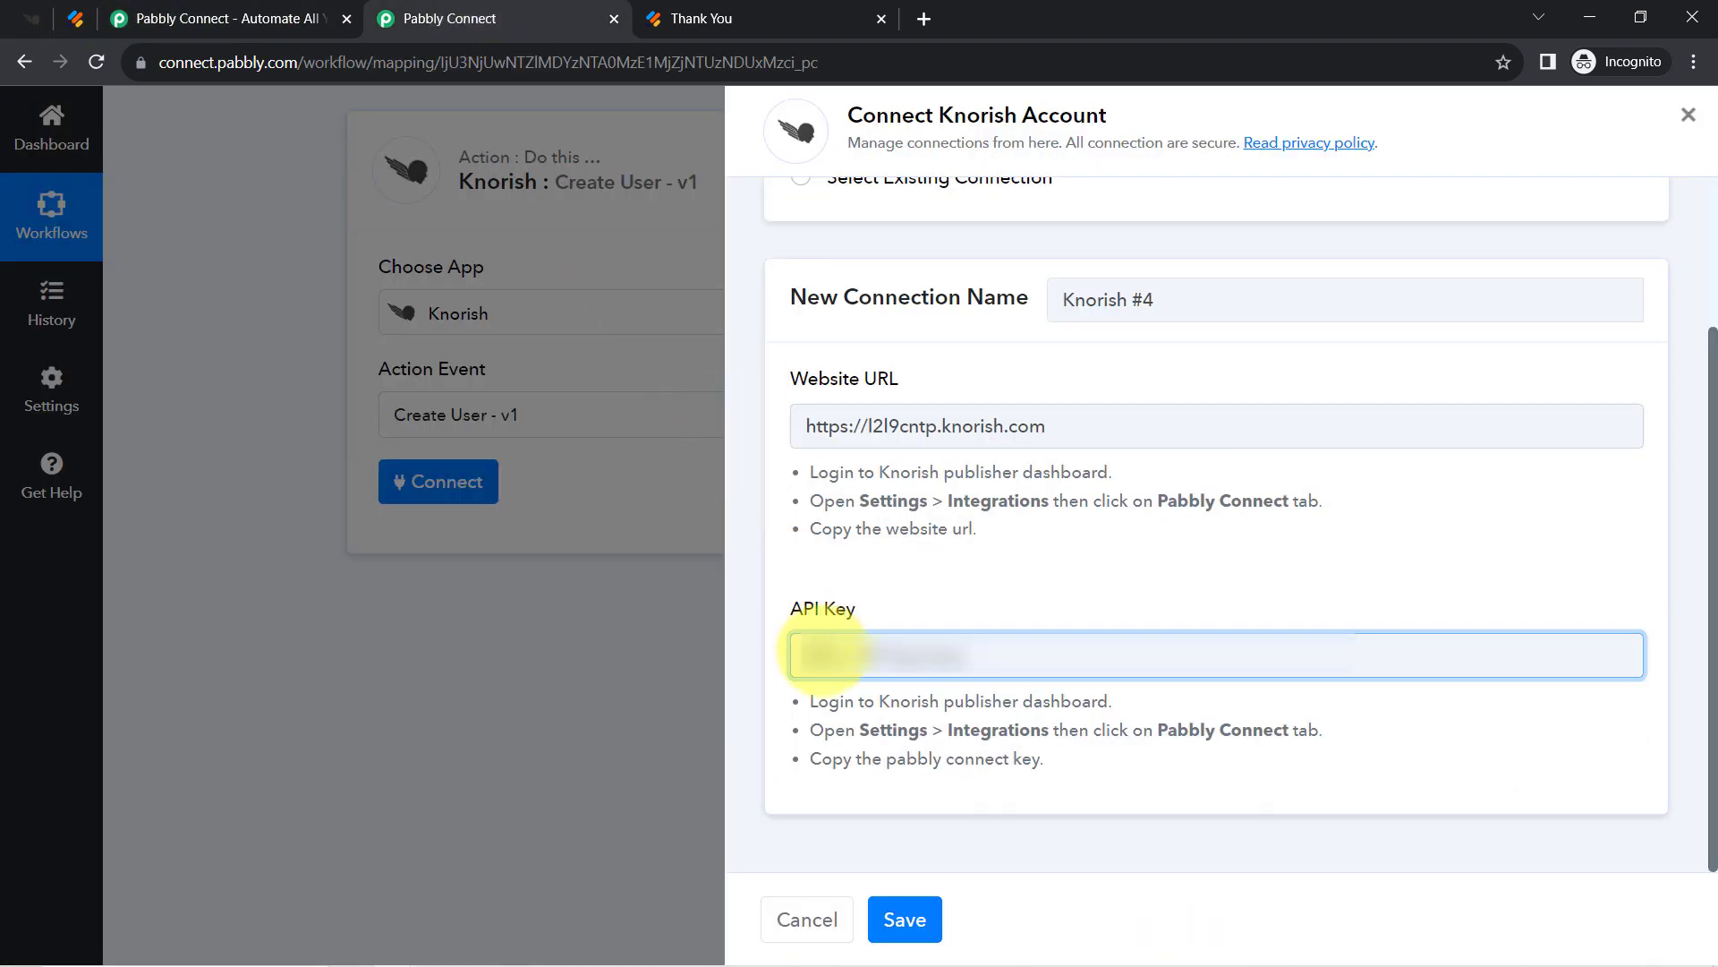
right_click(810, 649)
left_click(861, 469)
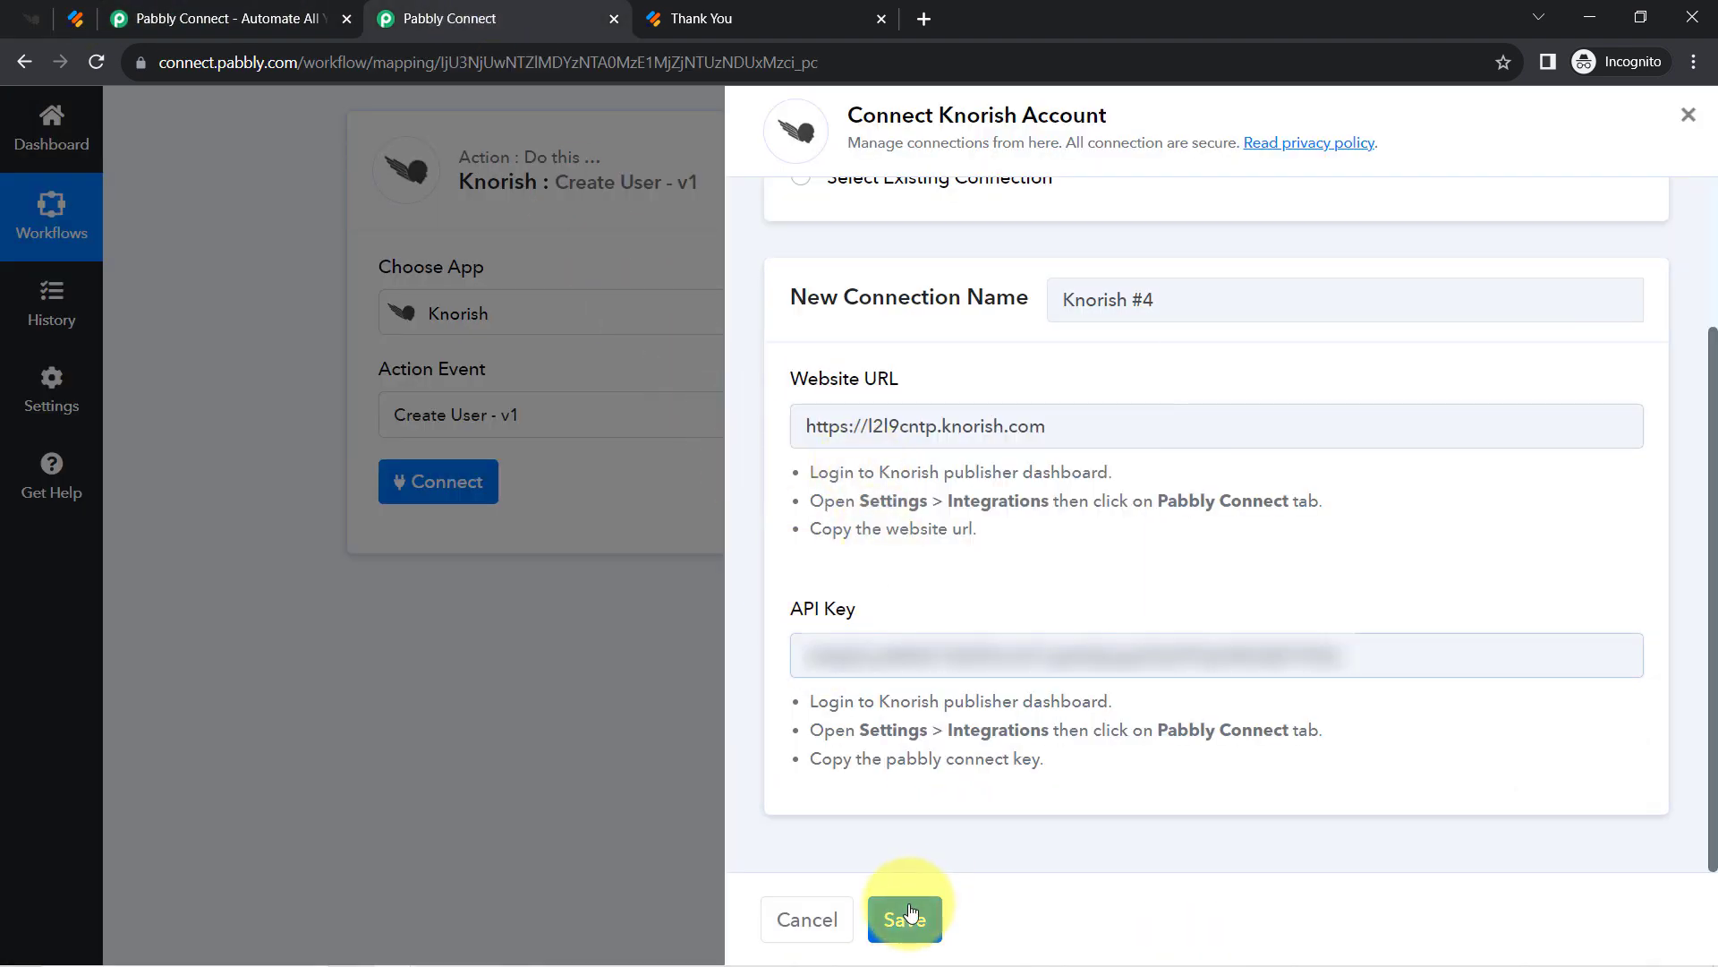
left_click(907, 911)
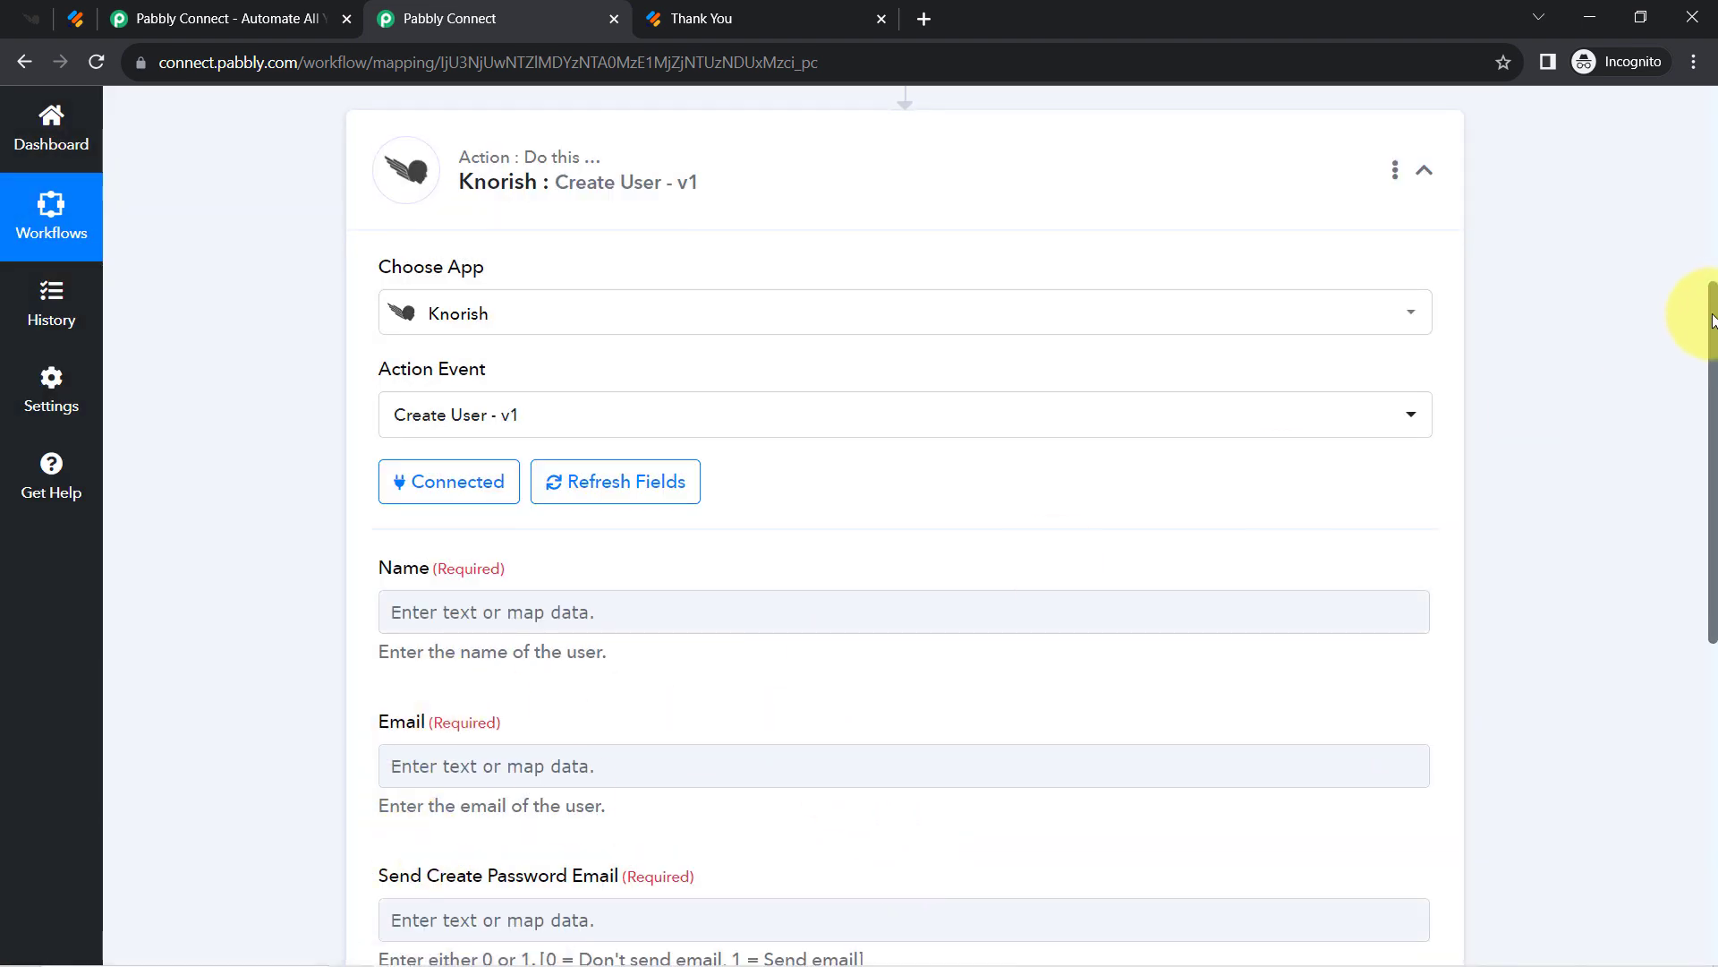
Re-expand the webhook trigger and review its captured Demo User fields down to Knorish's Name and Email.
left_click_drag(1711, 320, 1711, 385)
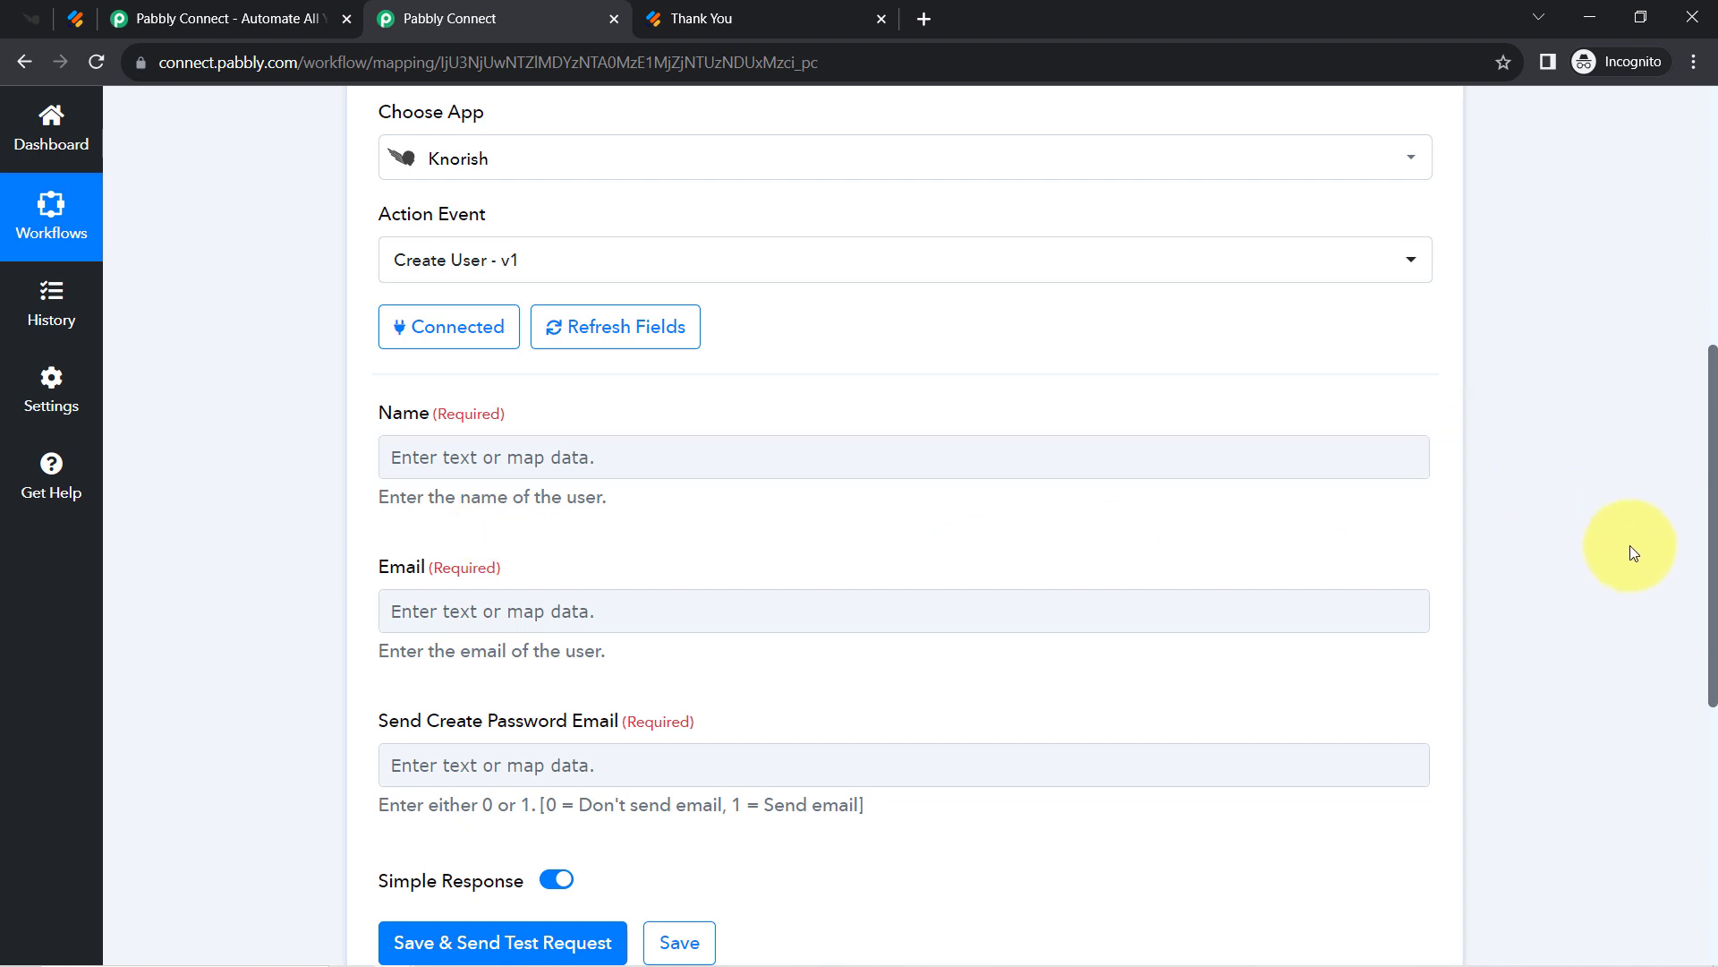
left_click_drag(1713, 591, 1713, 358)
left_click(443, 428)
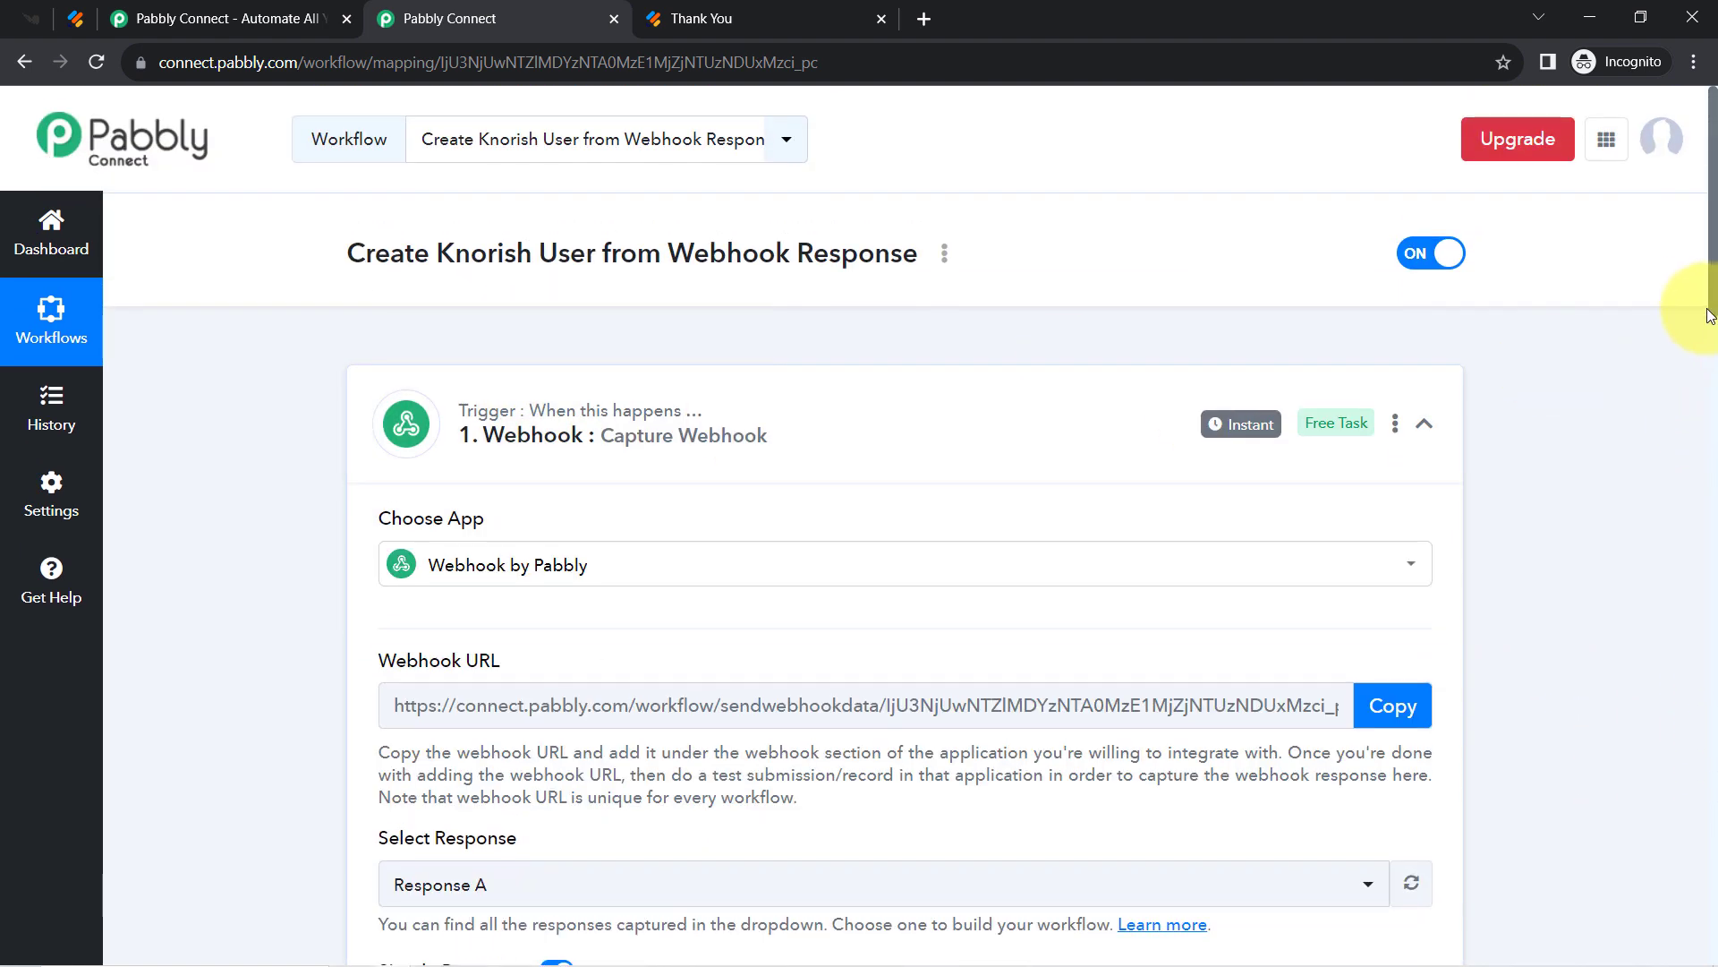
left_click_drag(1711, 295, 1706, 521)
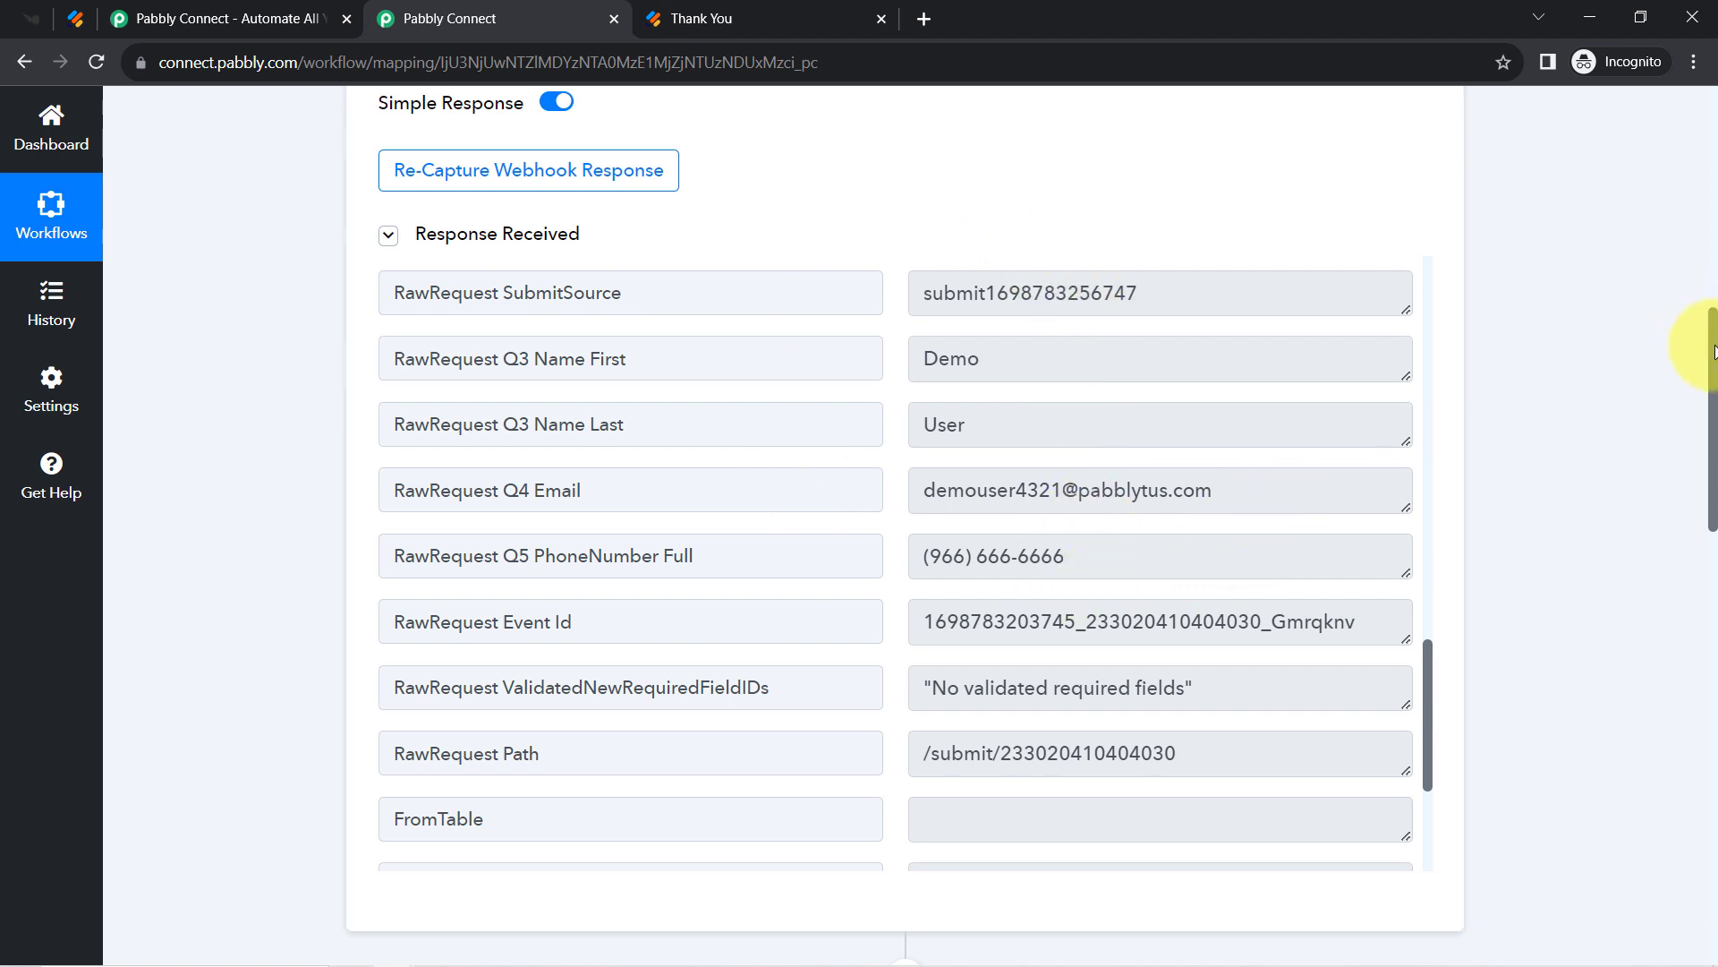
left_click_drag(1714, 363, 1703, 430)
scroll(1691, 444, "down", 8)
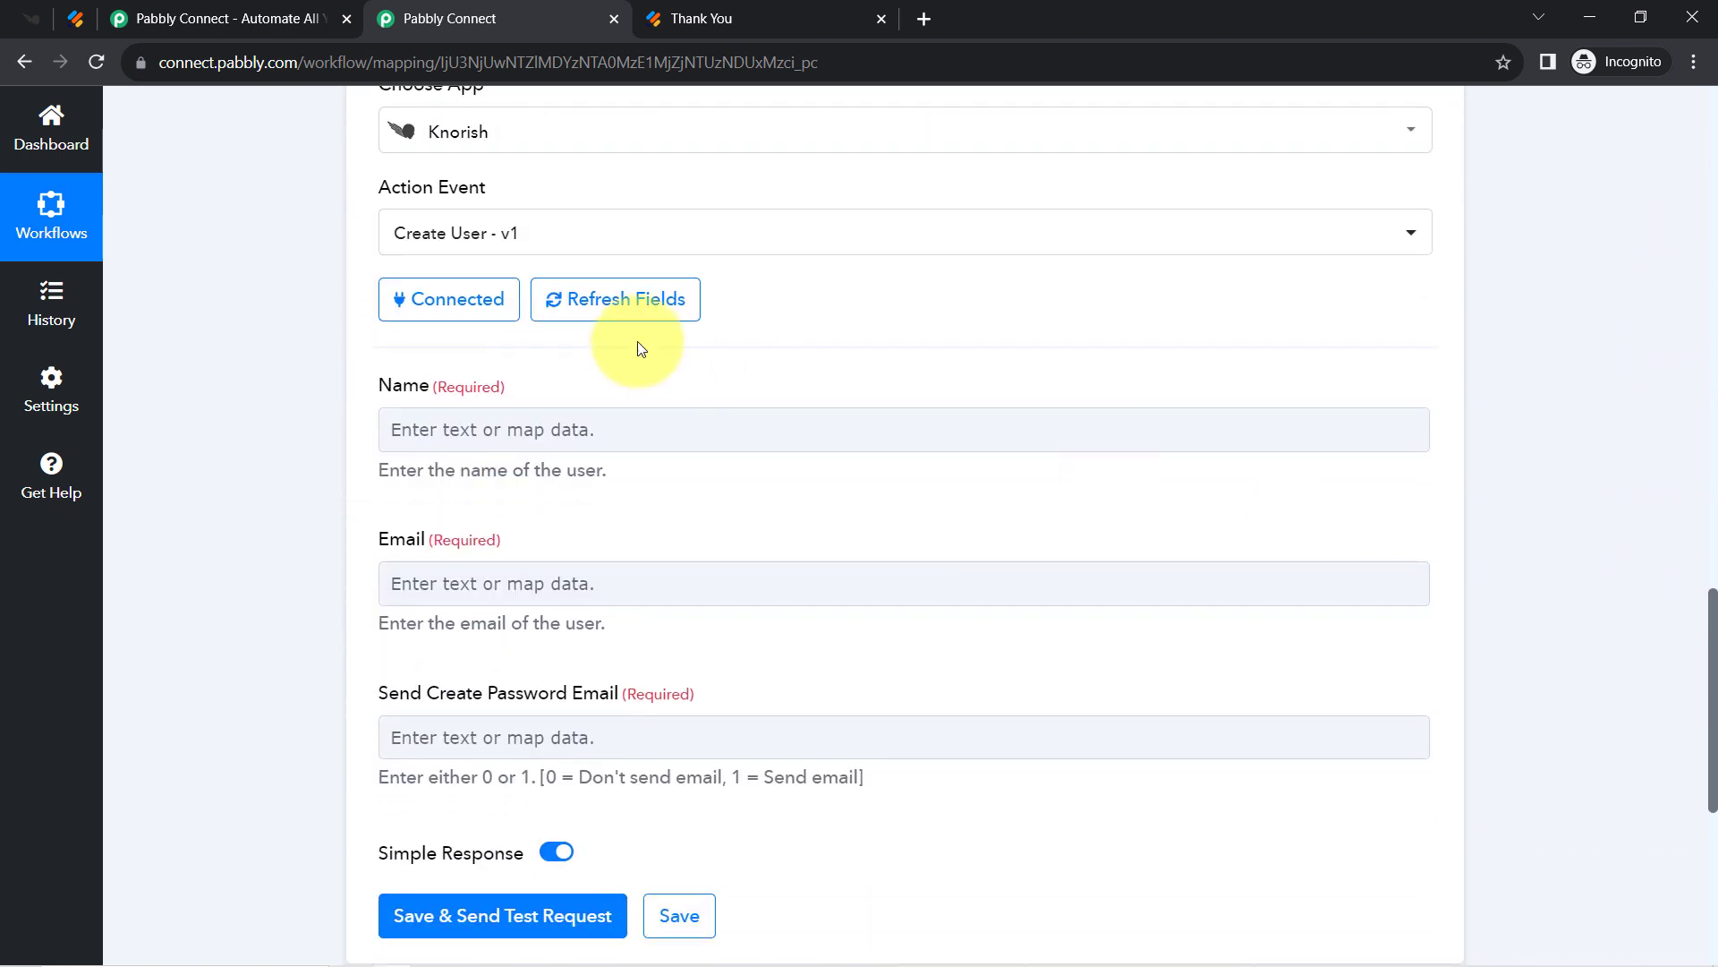
Map the webhook's first name (Demo) and last name (User) into the Knorish Name field.
left_click(506, 430)
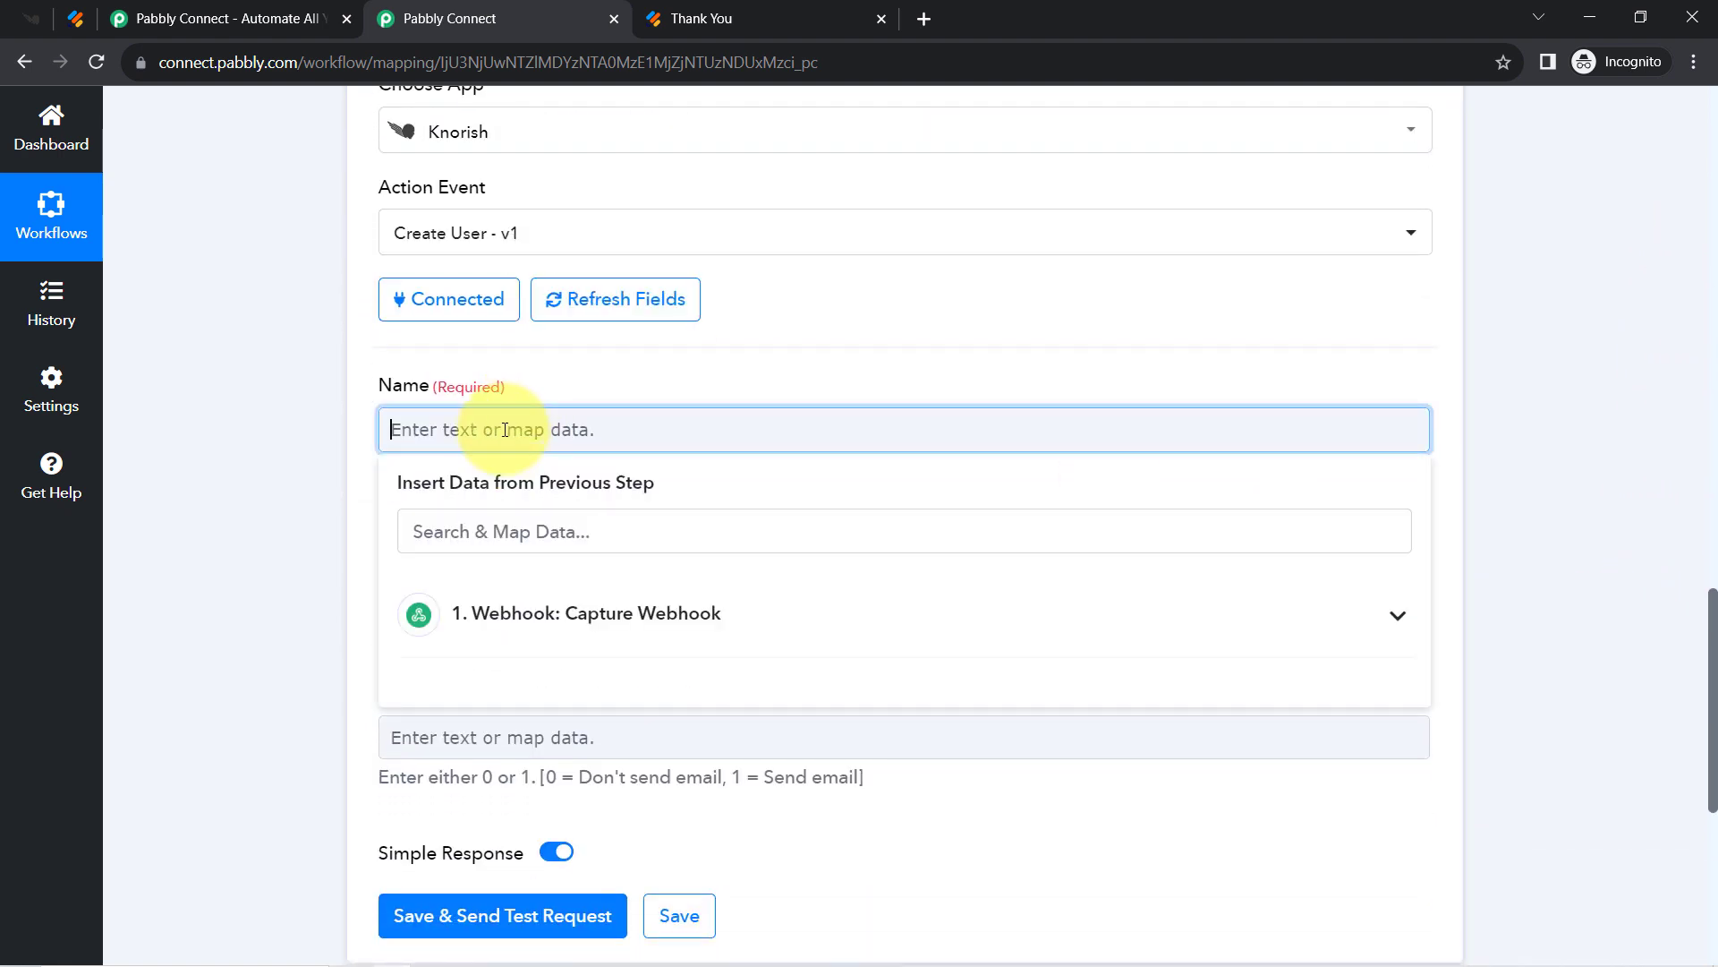
left_click(479, 605)
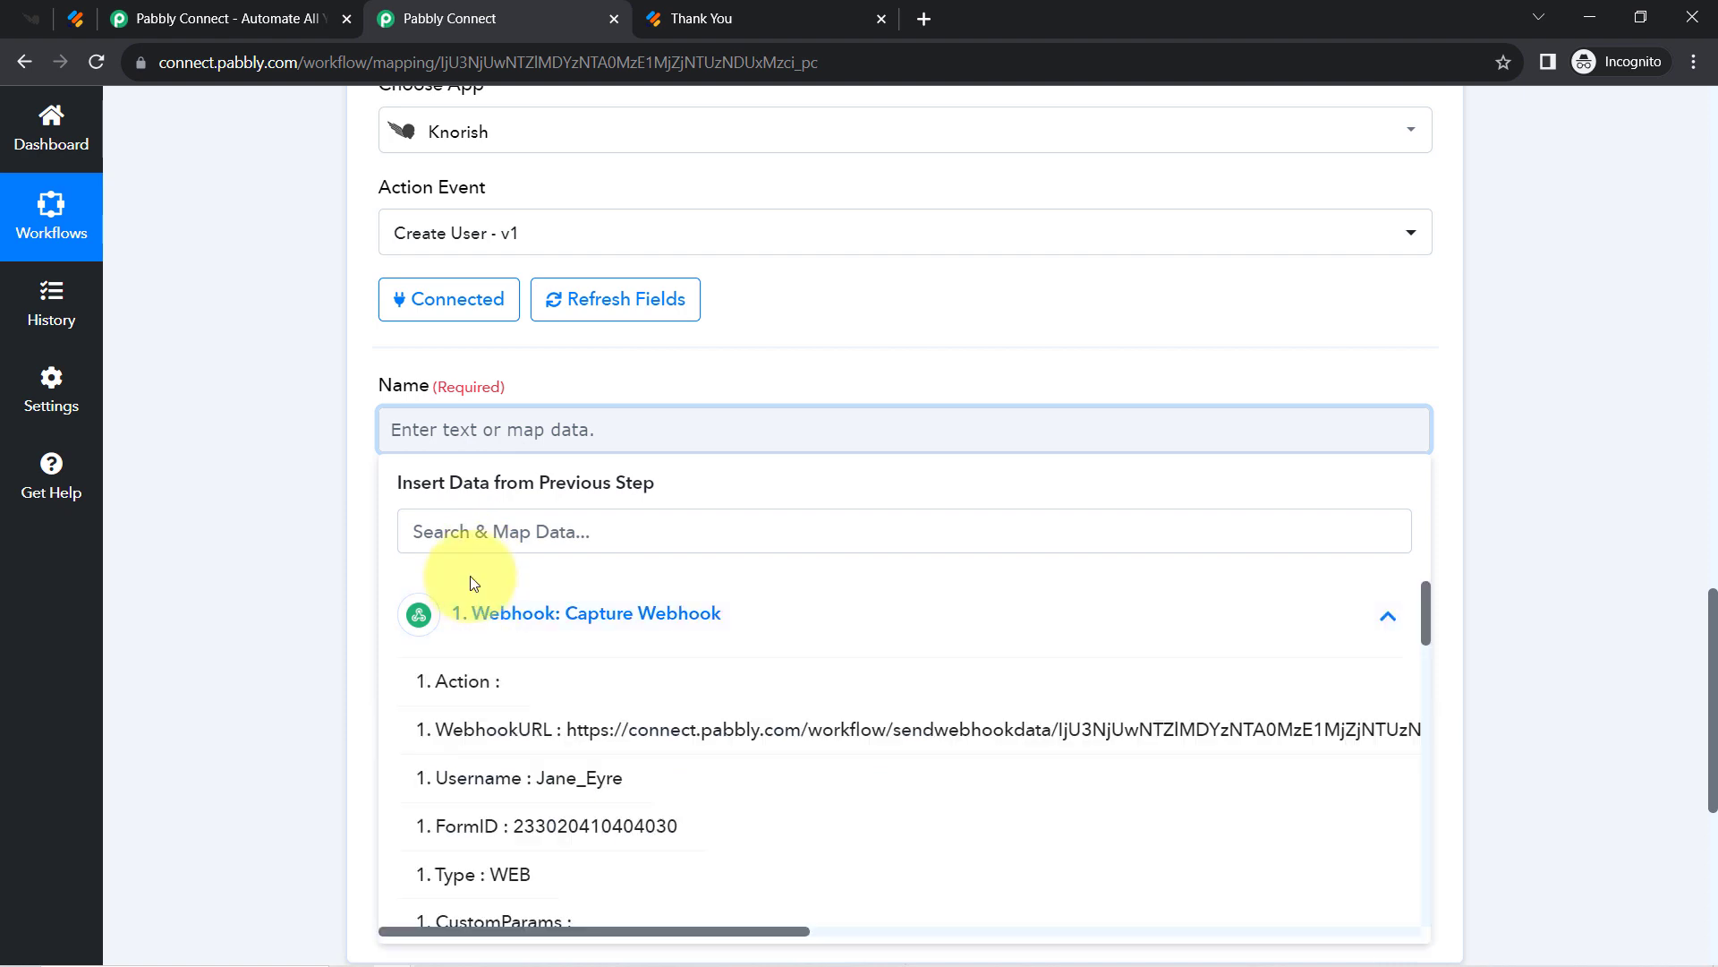
left_click(431, 534)
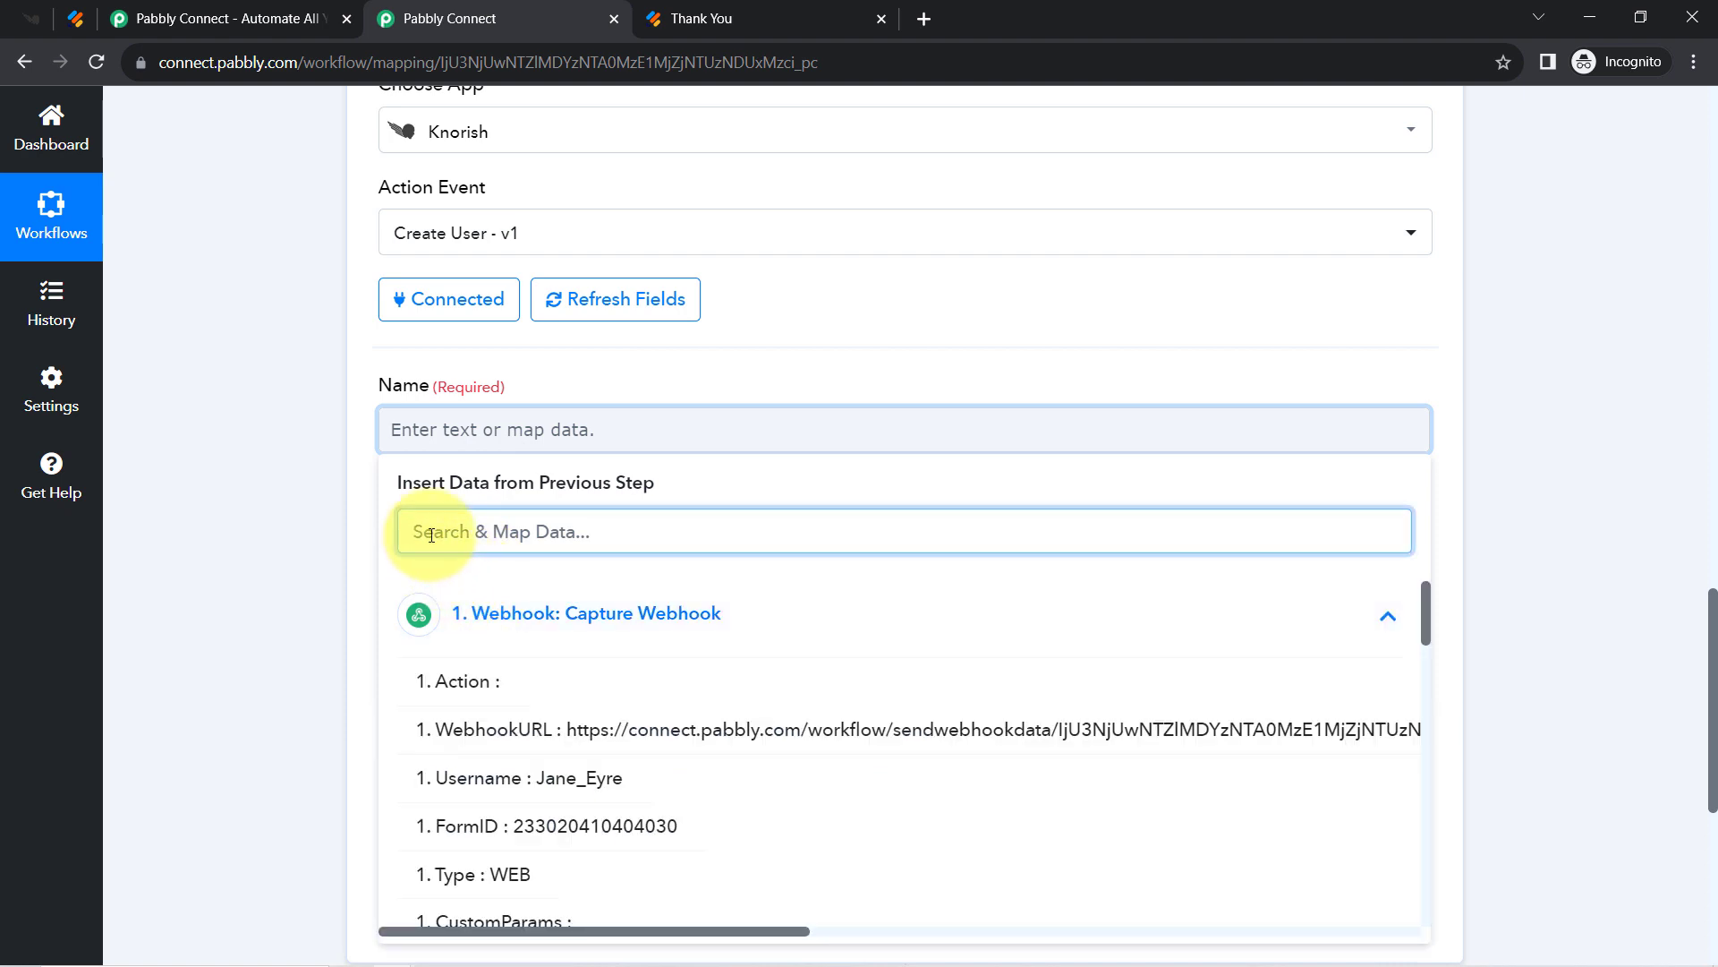
type("dem")
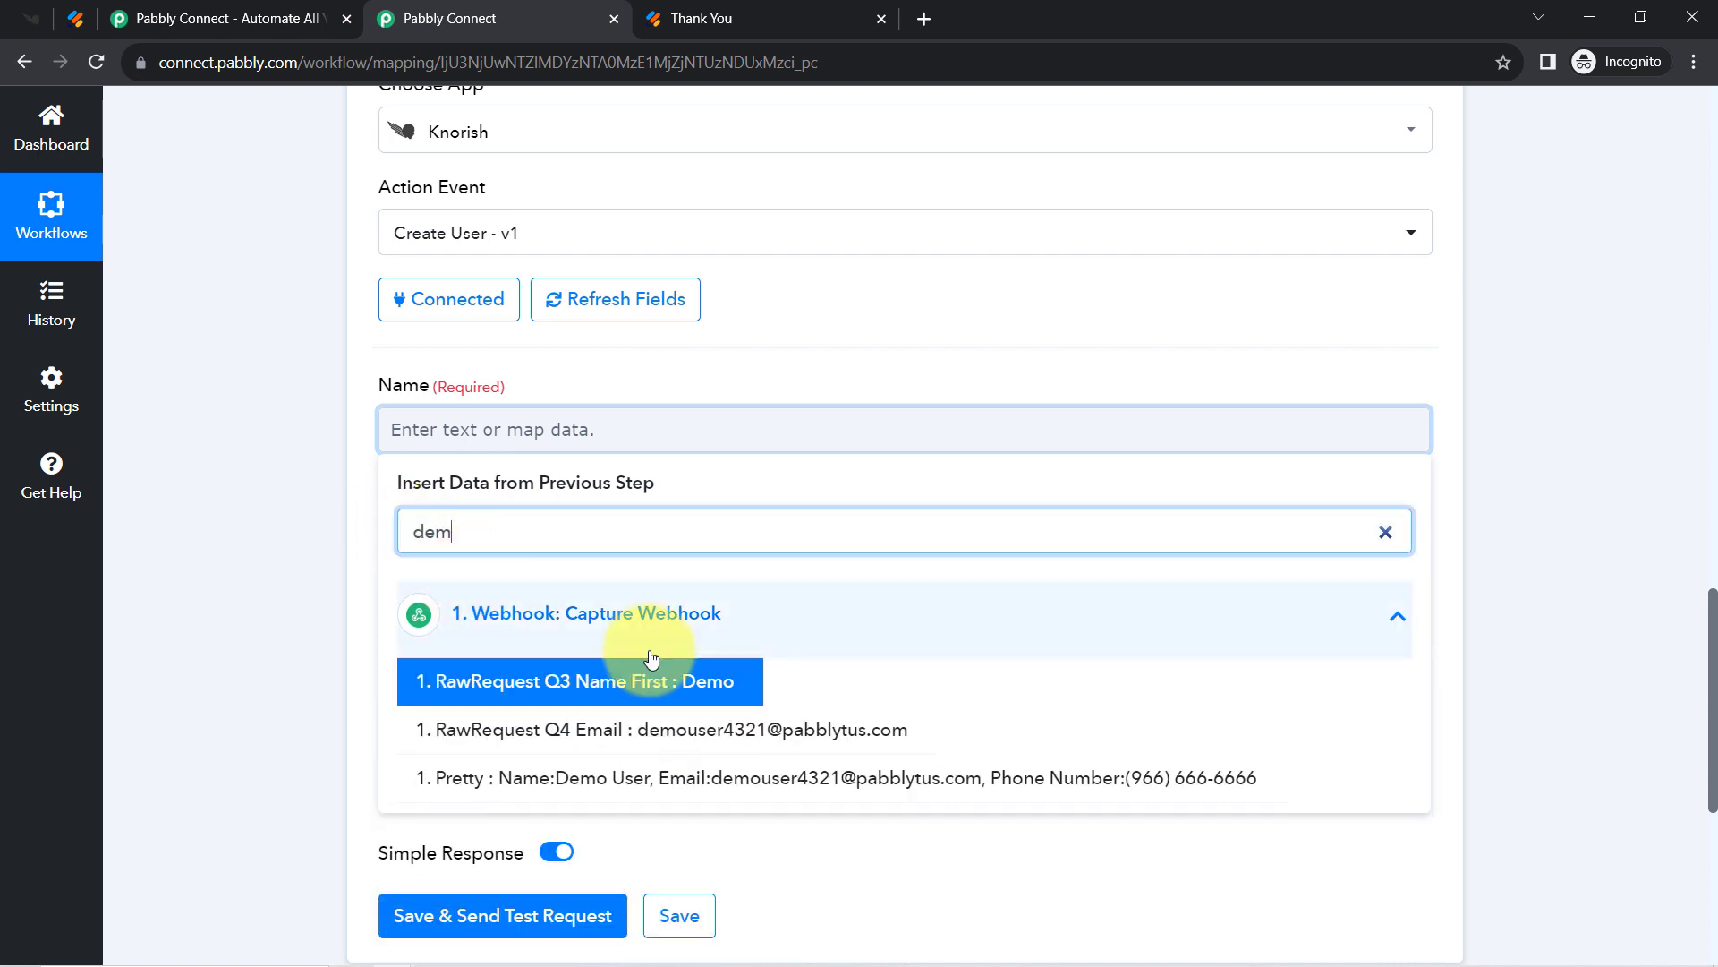
left_click(680, 678)
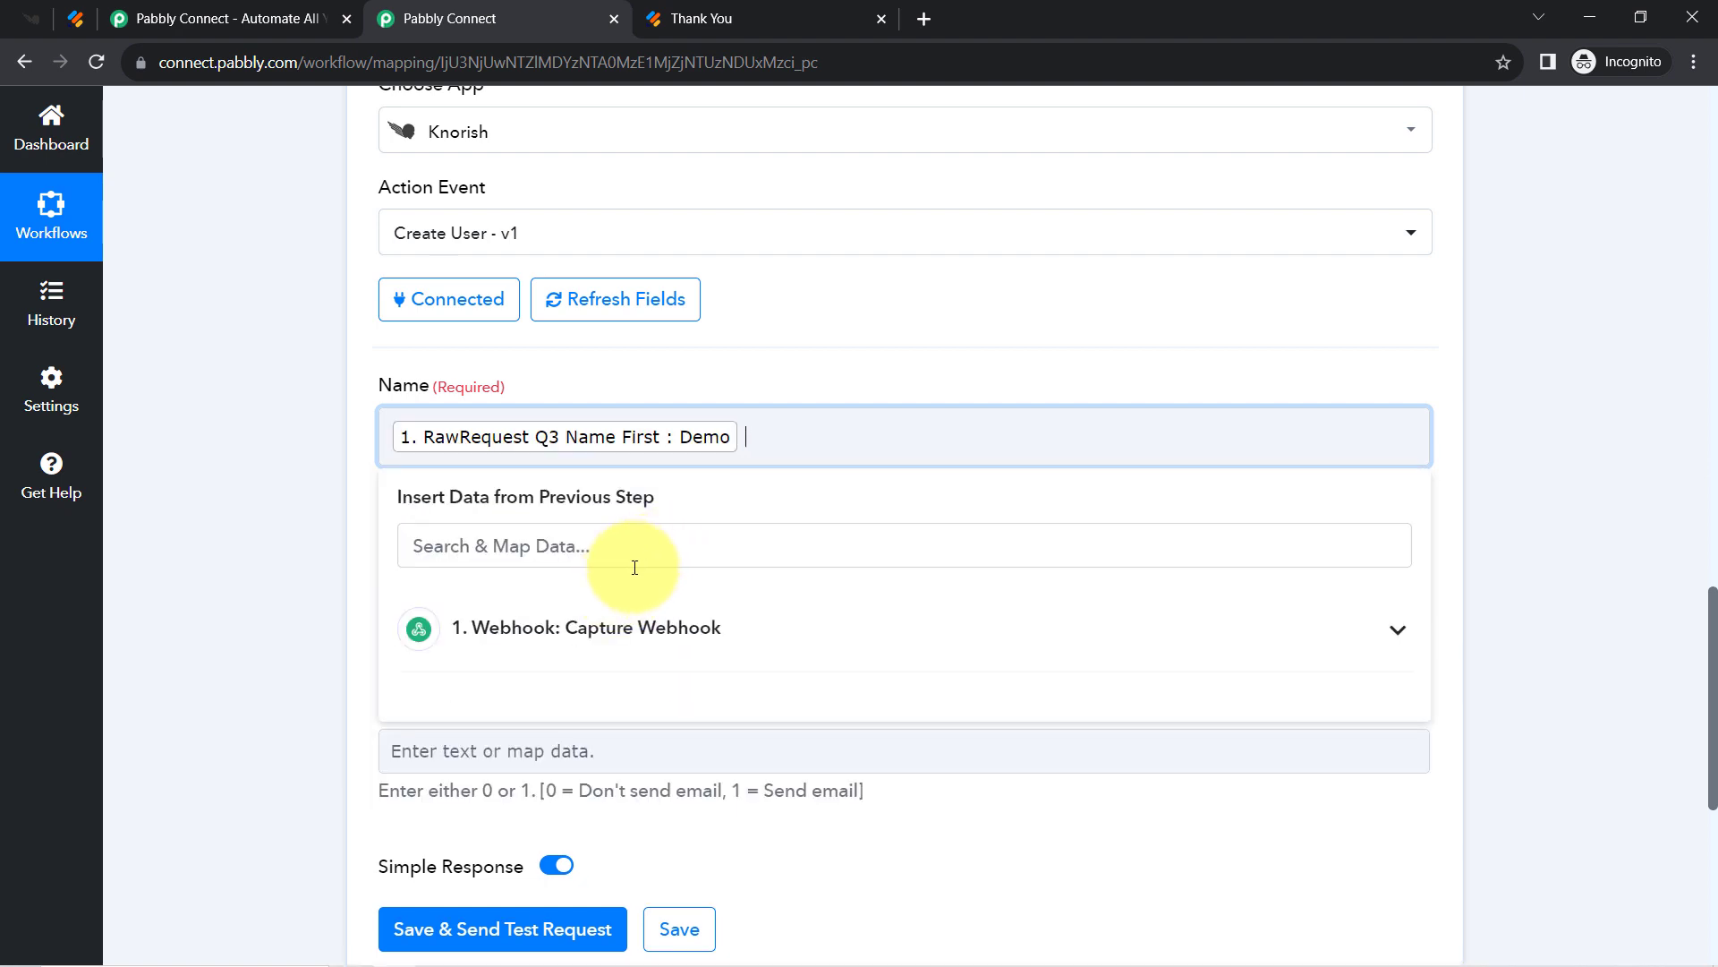
left_click(496, 548)
type("u")
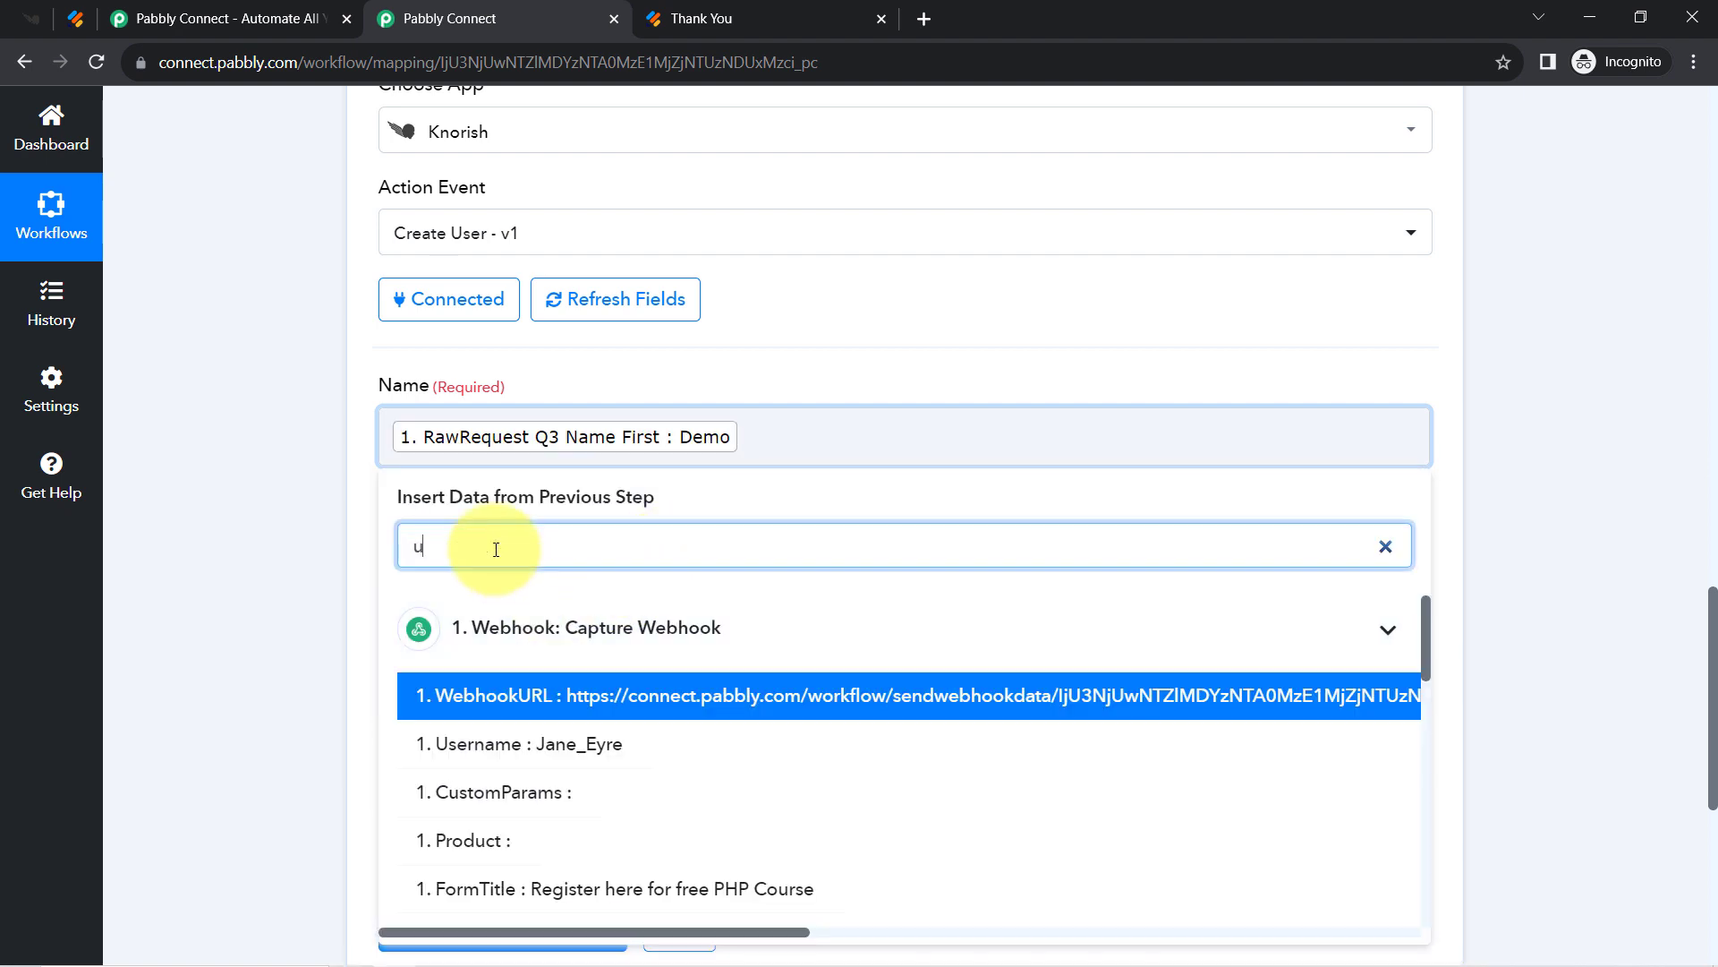
type("se")
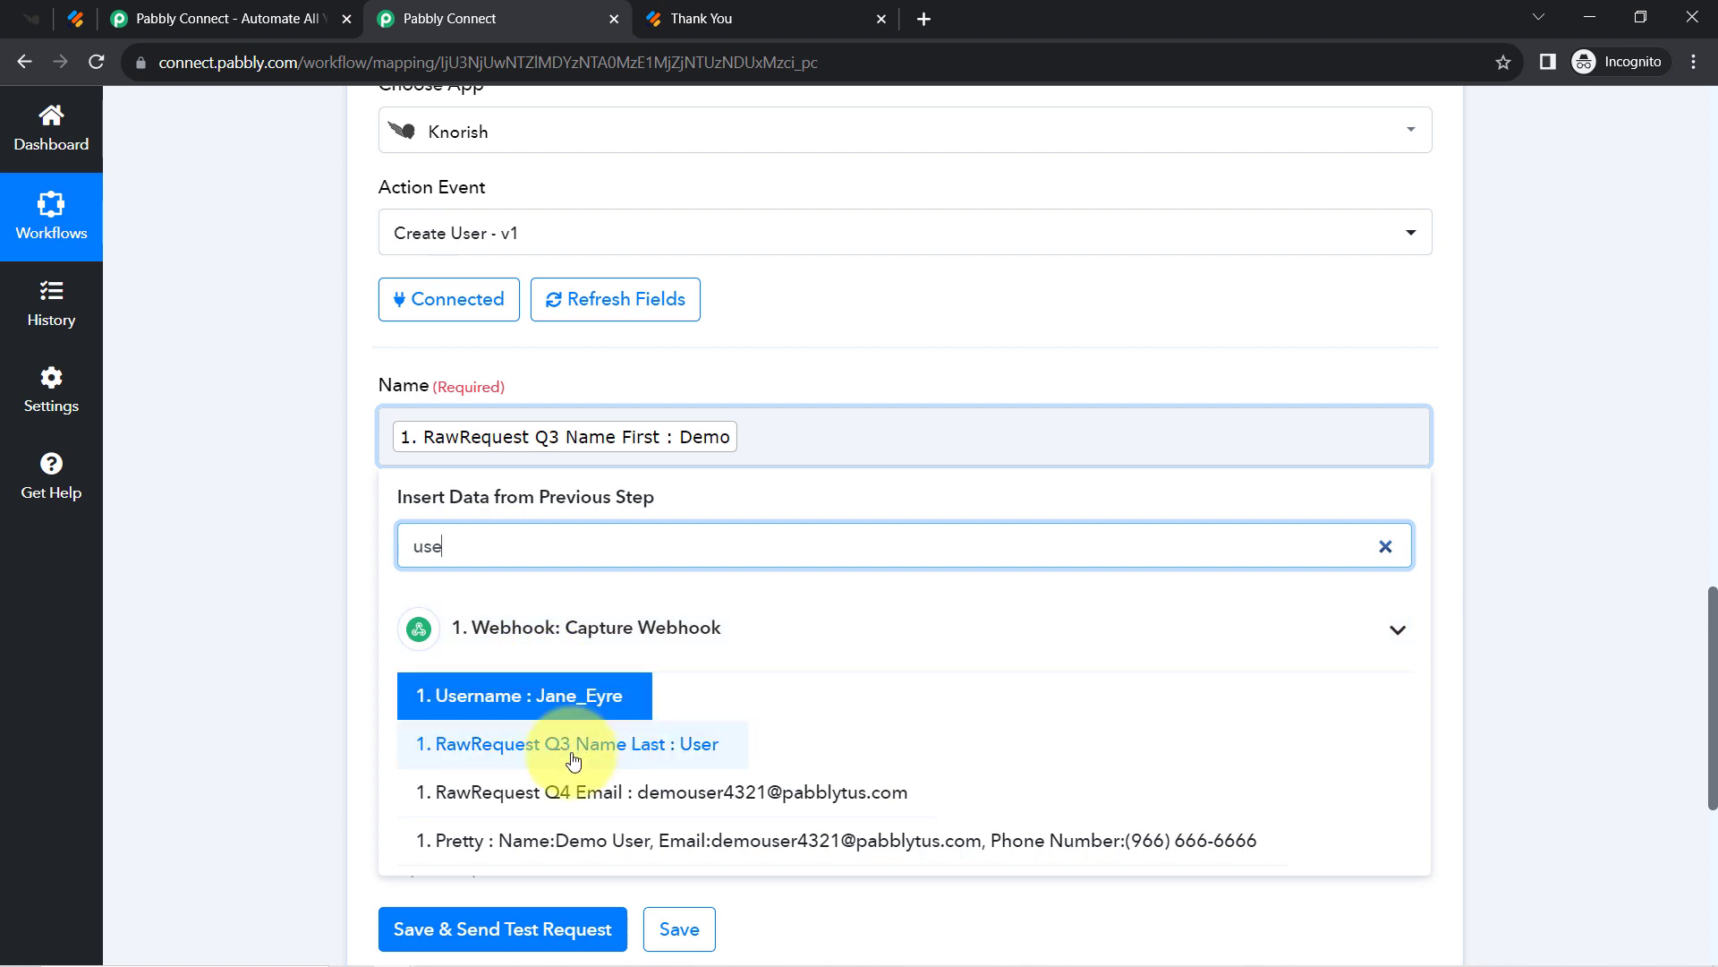
left_click(572, 752)
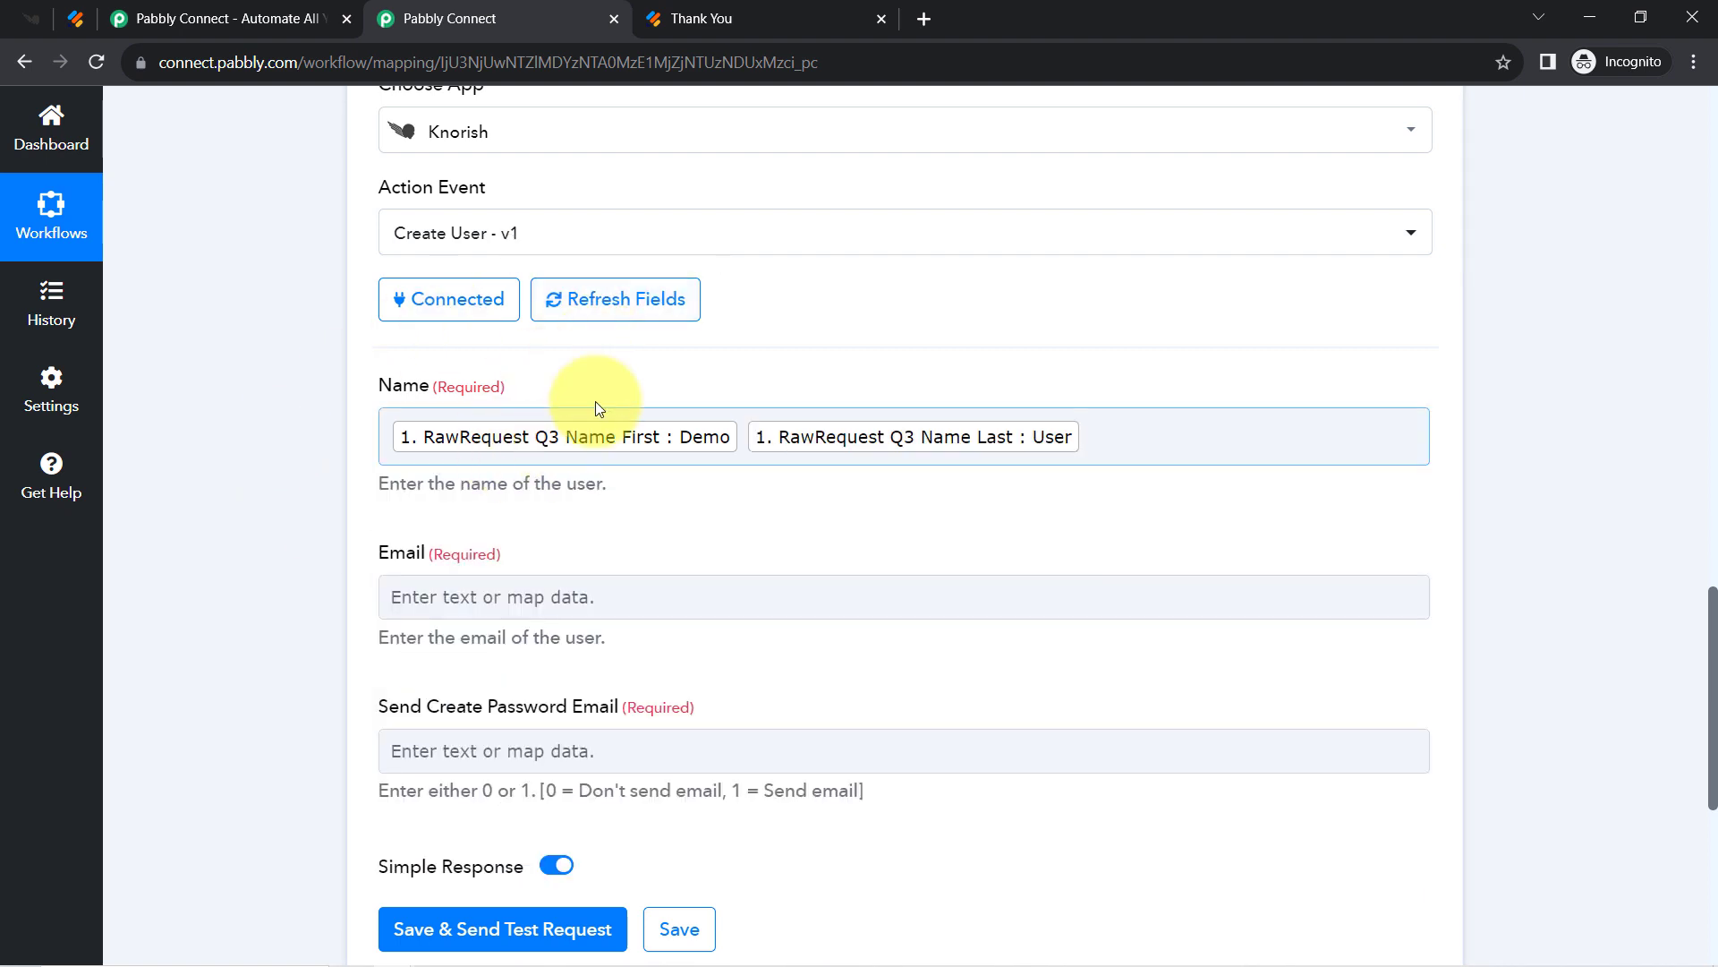
Map the webhook's Q4 Email value into the Knorish Email field.
left_click(433, 591)
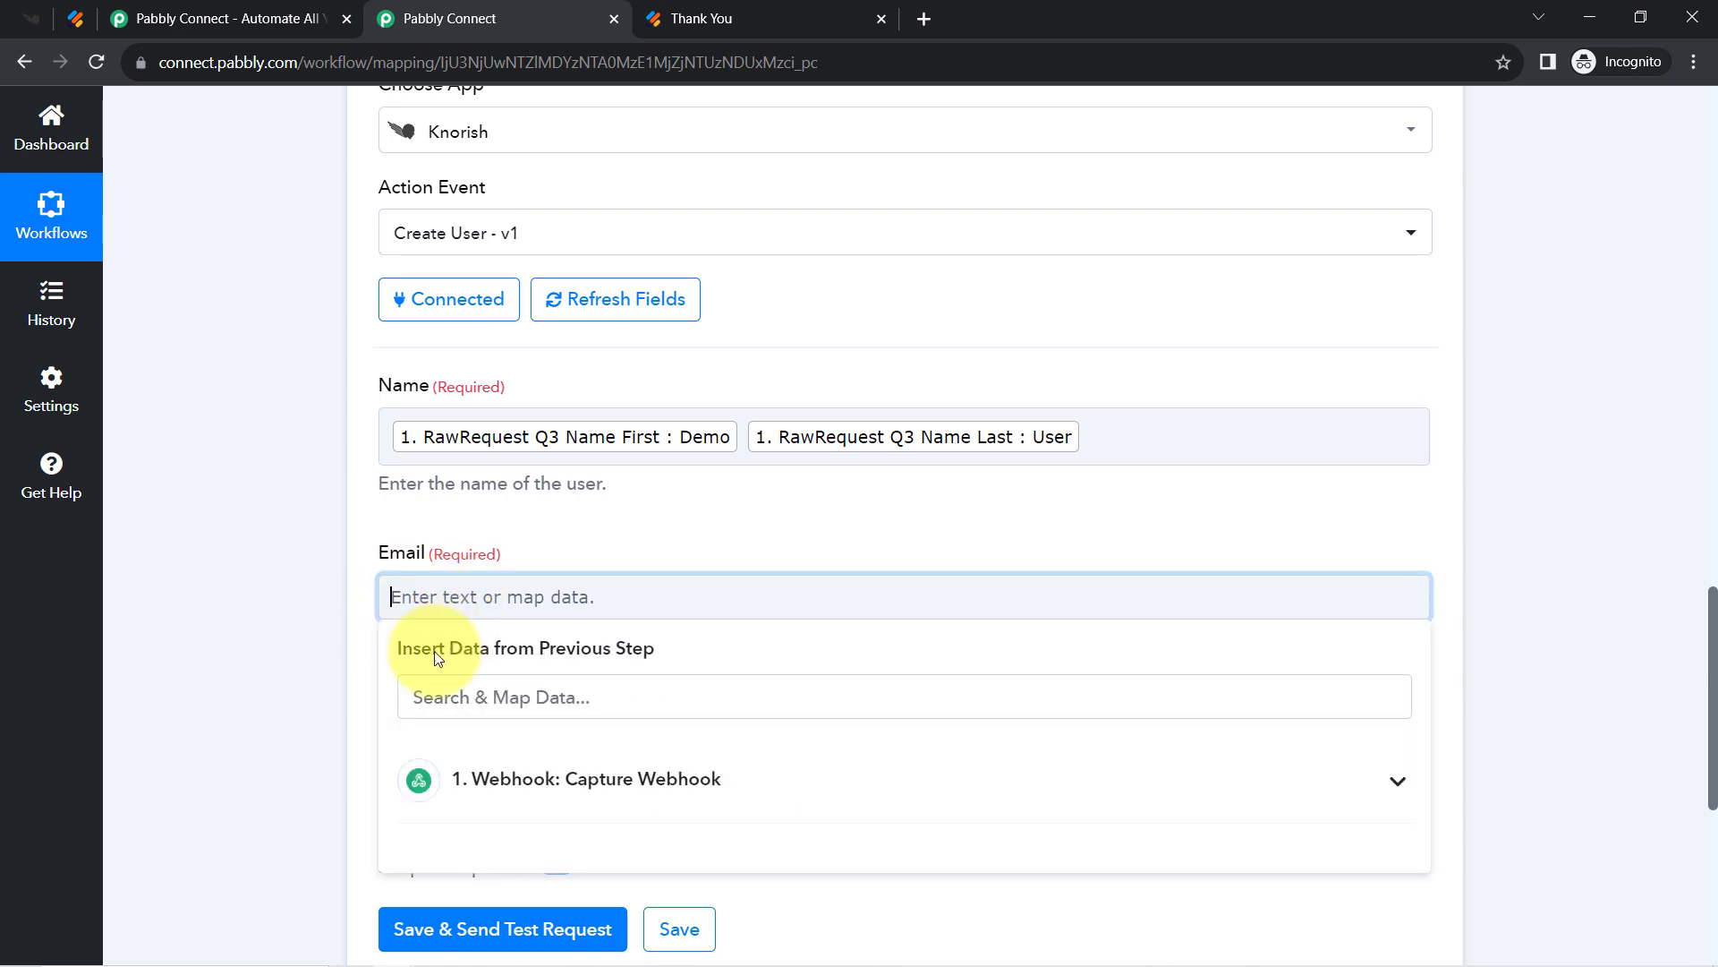
left_click(425, 685)
type("@")
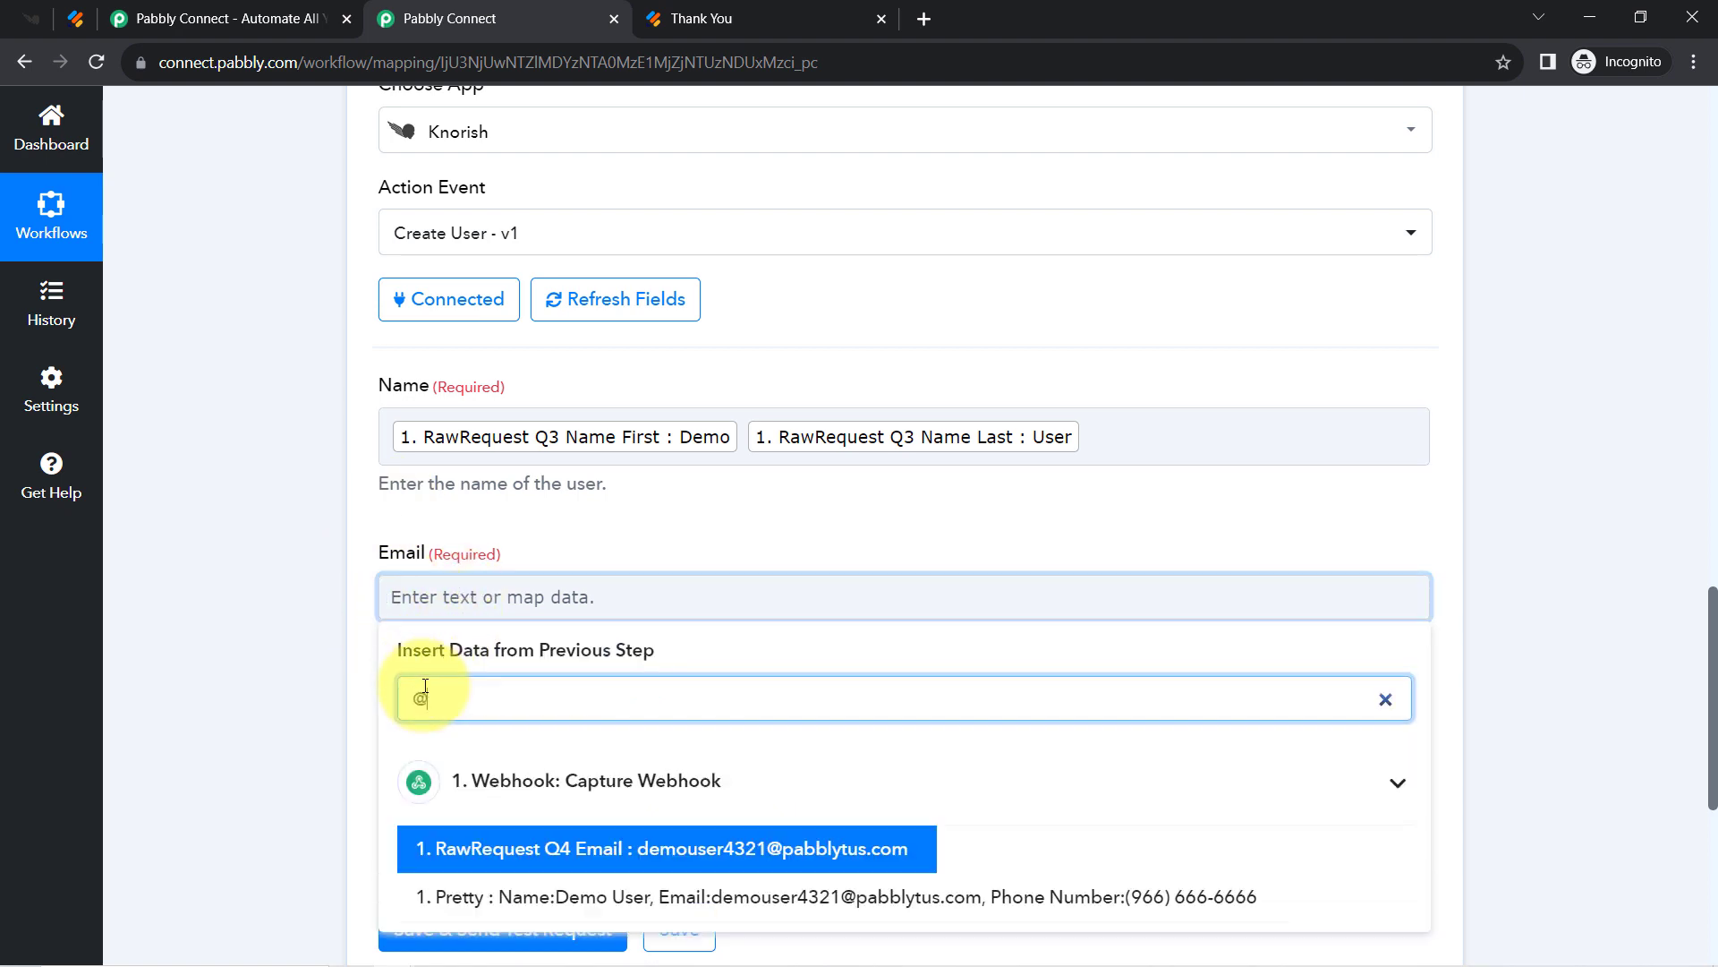
left_click(582, 841)
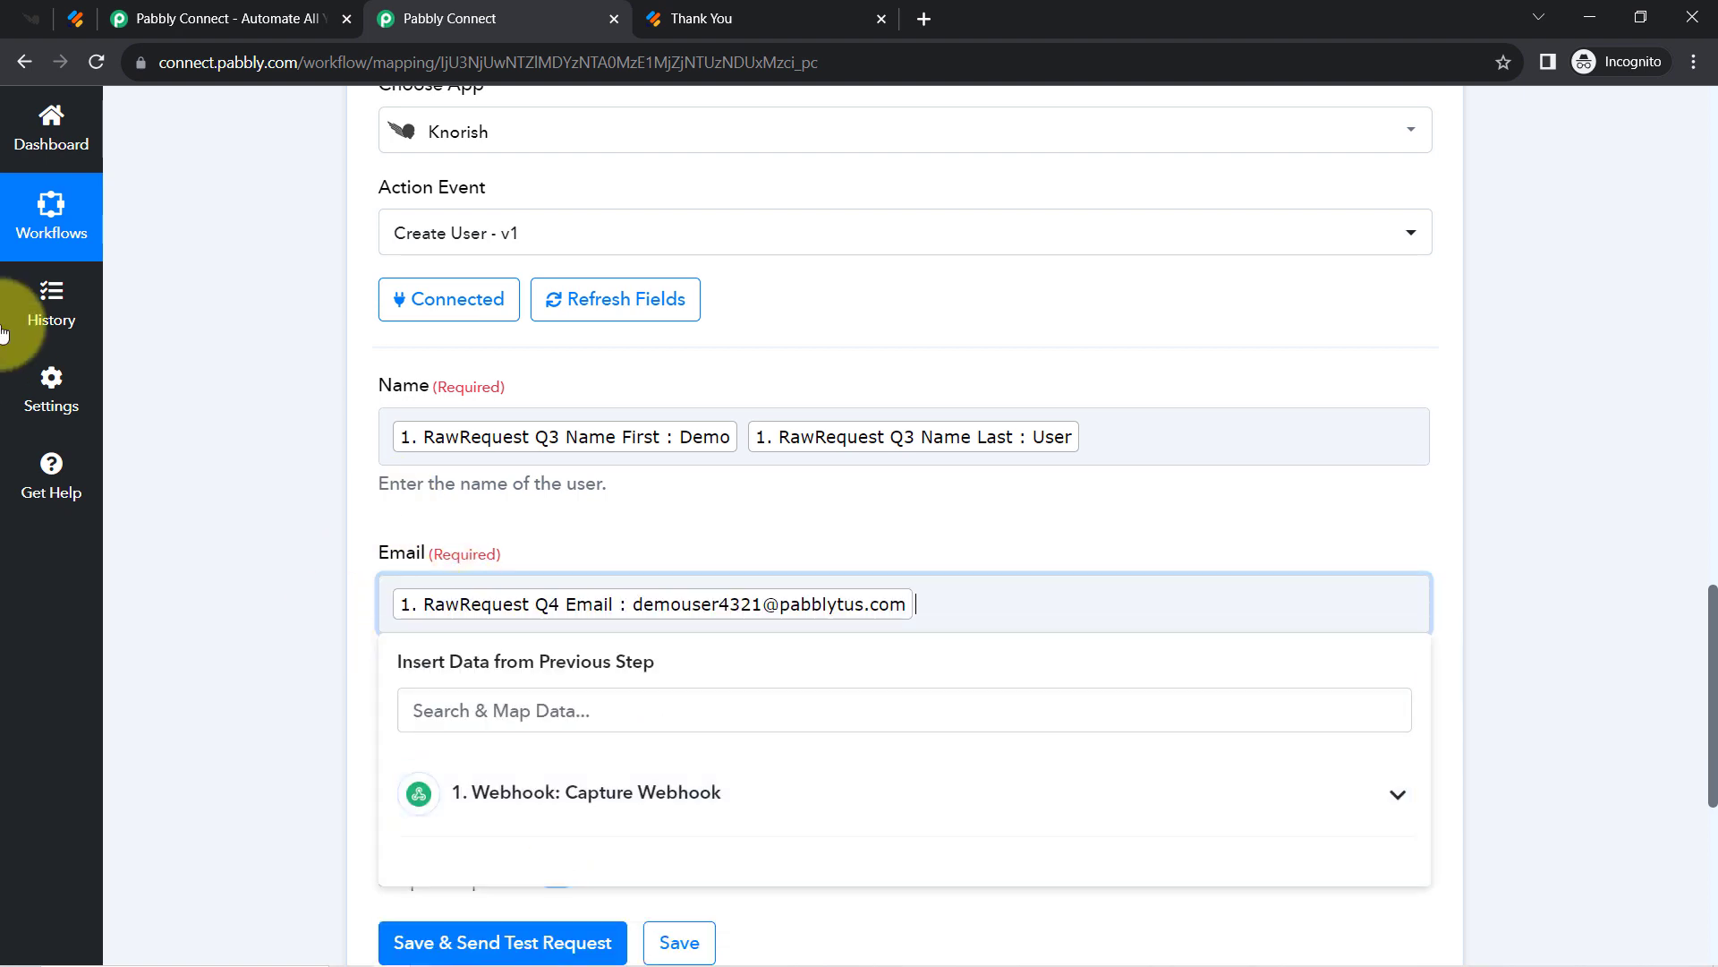
left_click(266, 460)
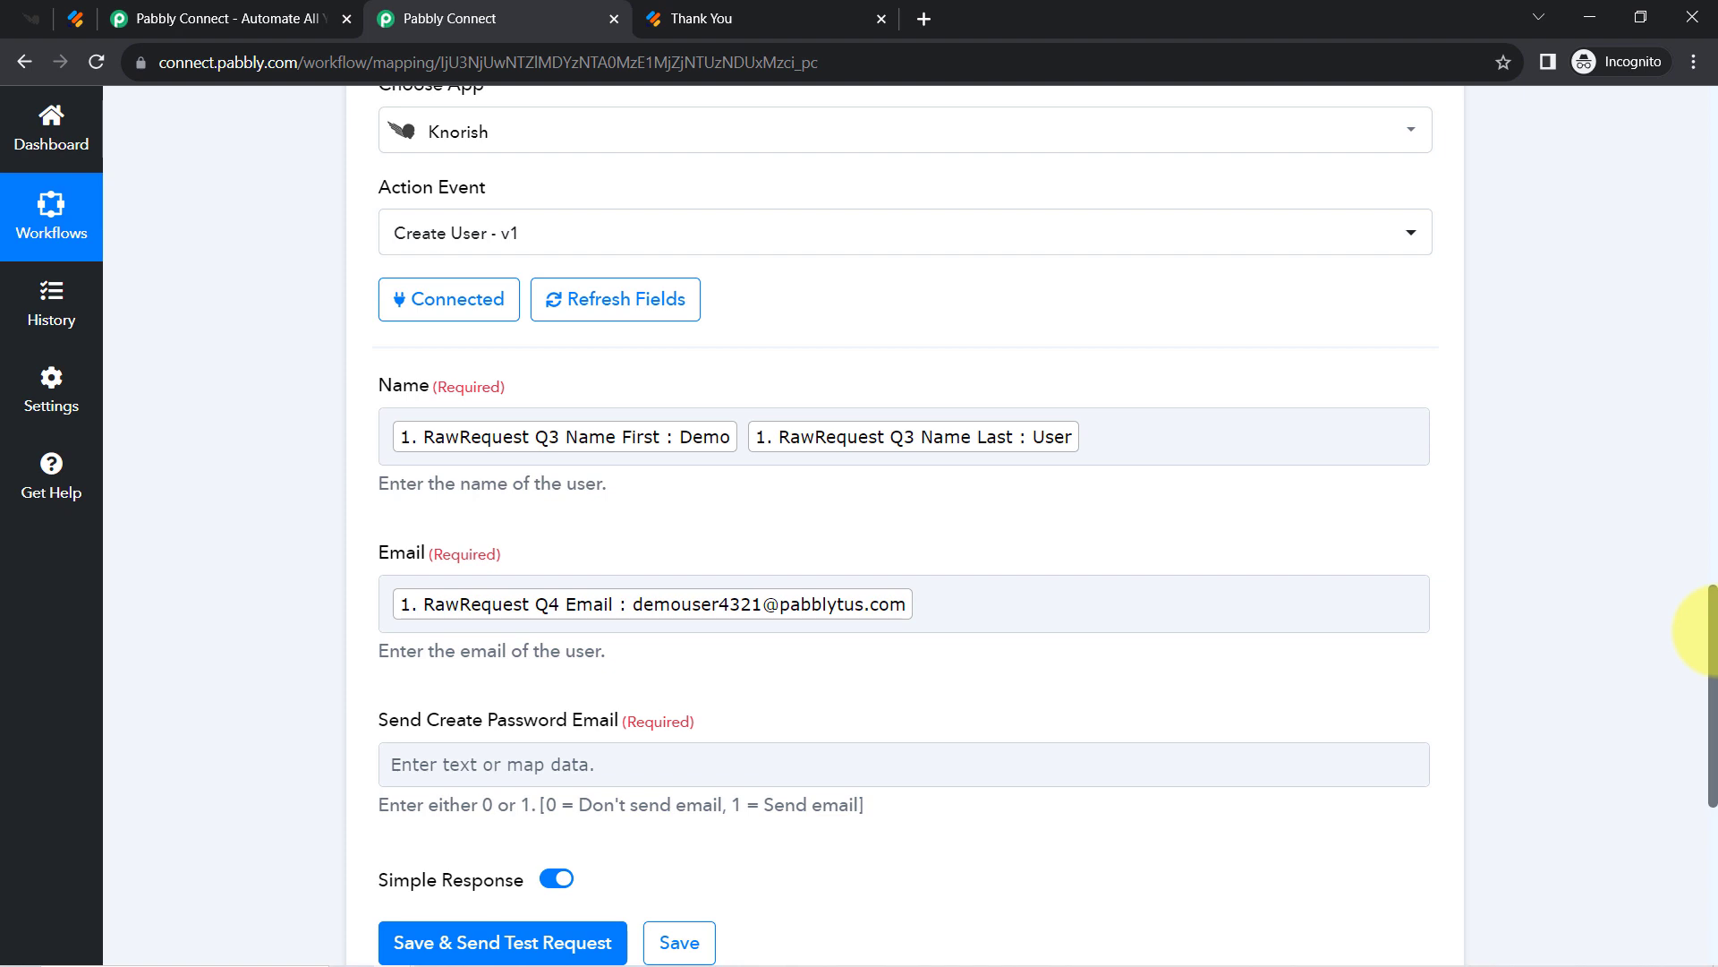
Remove stray characters typed after the Email mapping.
left_click_drag(1715, 631, 1715, 692)
left_click(1038, 372)
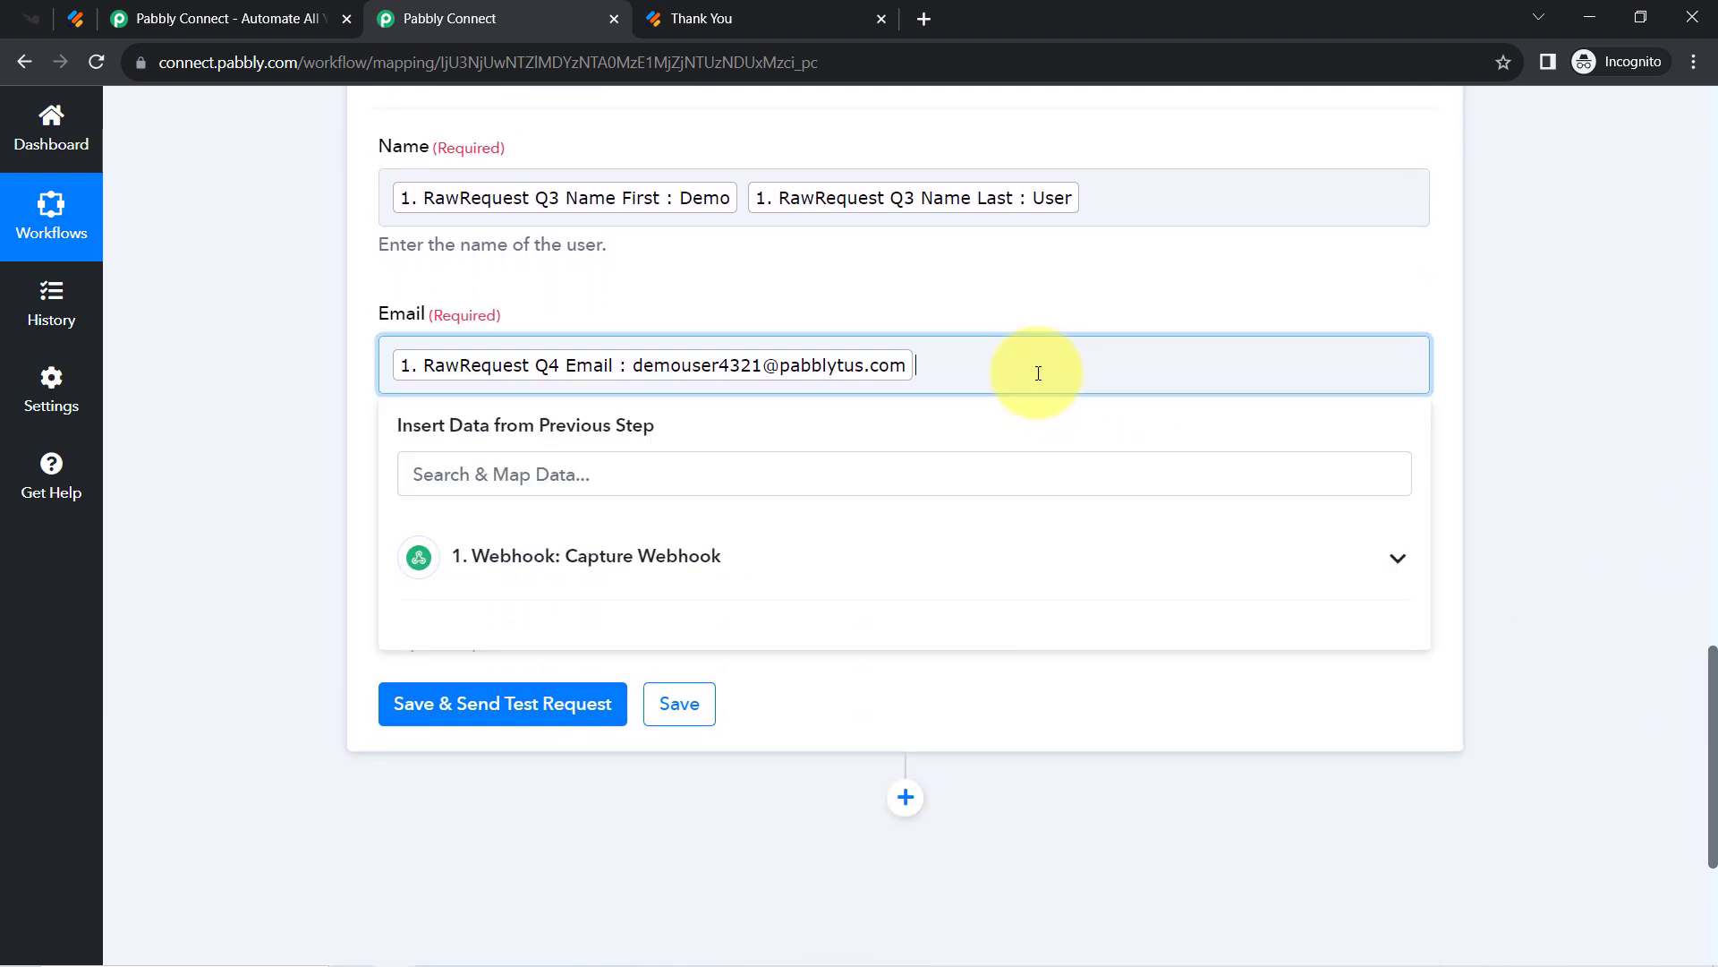
type("bub")
key("BackSpace")
left_click(282, 510)
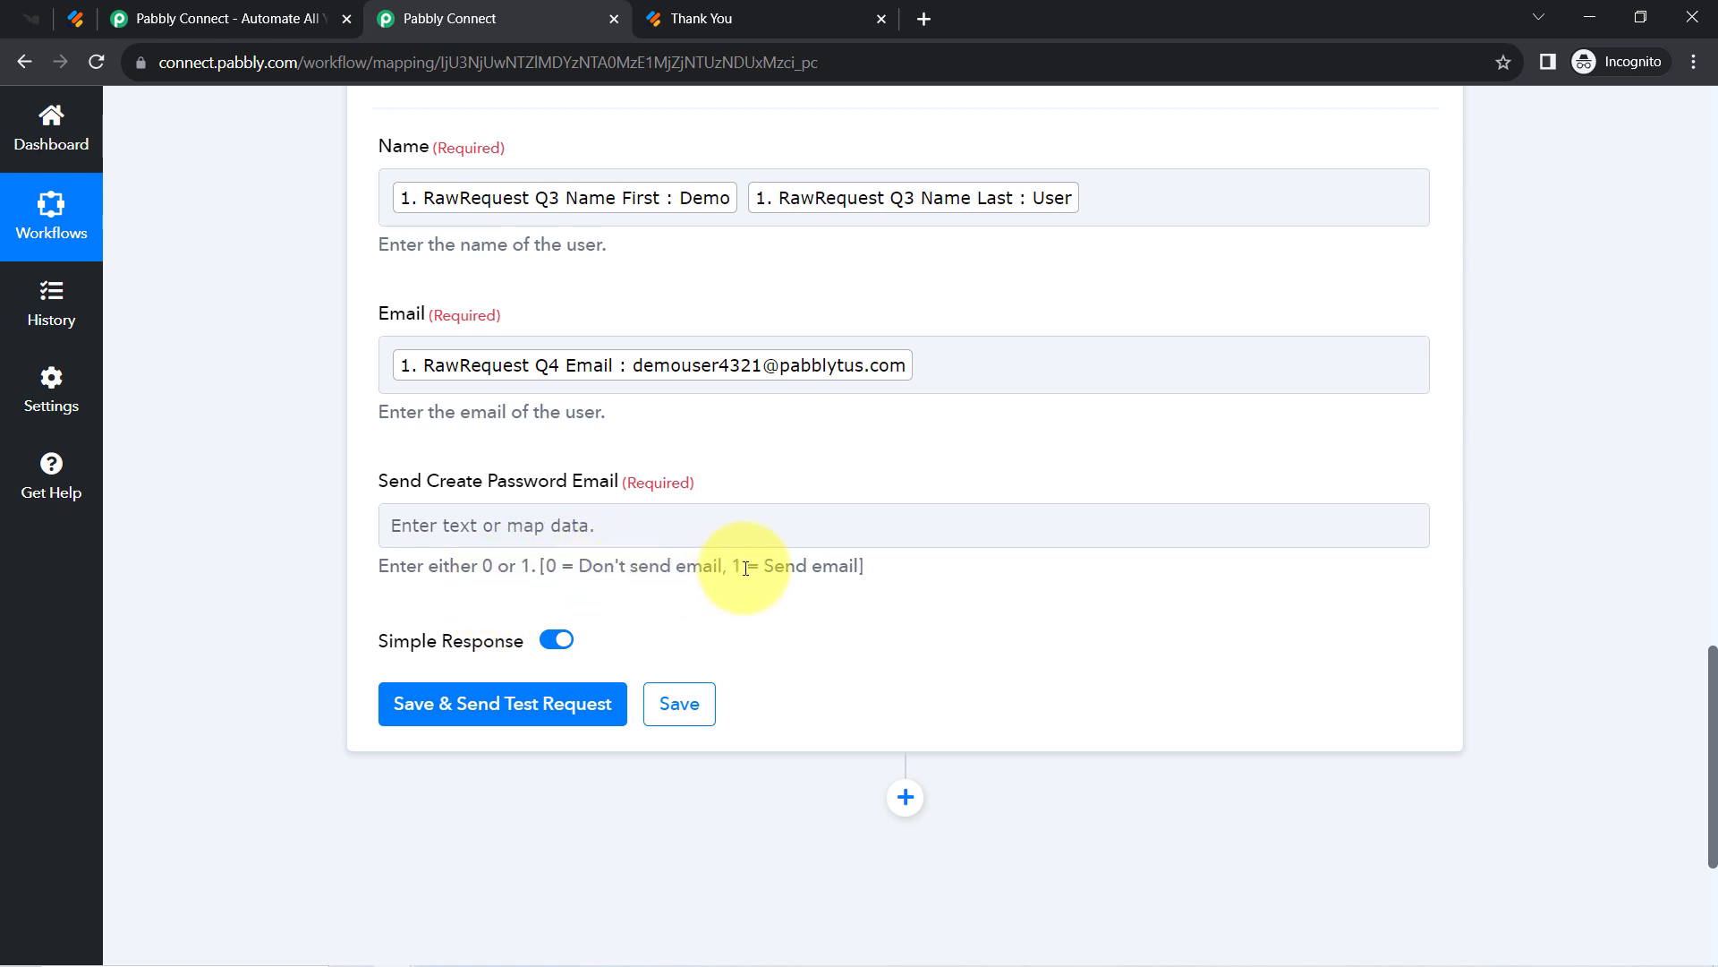
Set Send Create Password Email to 0 and send the test request, returning status 200.
left_click_drag(731, 567, 792, 571)
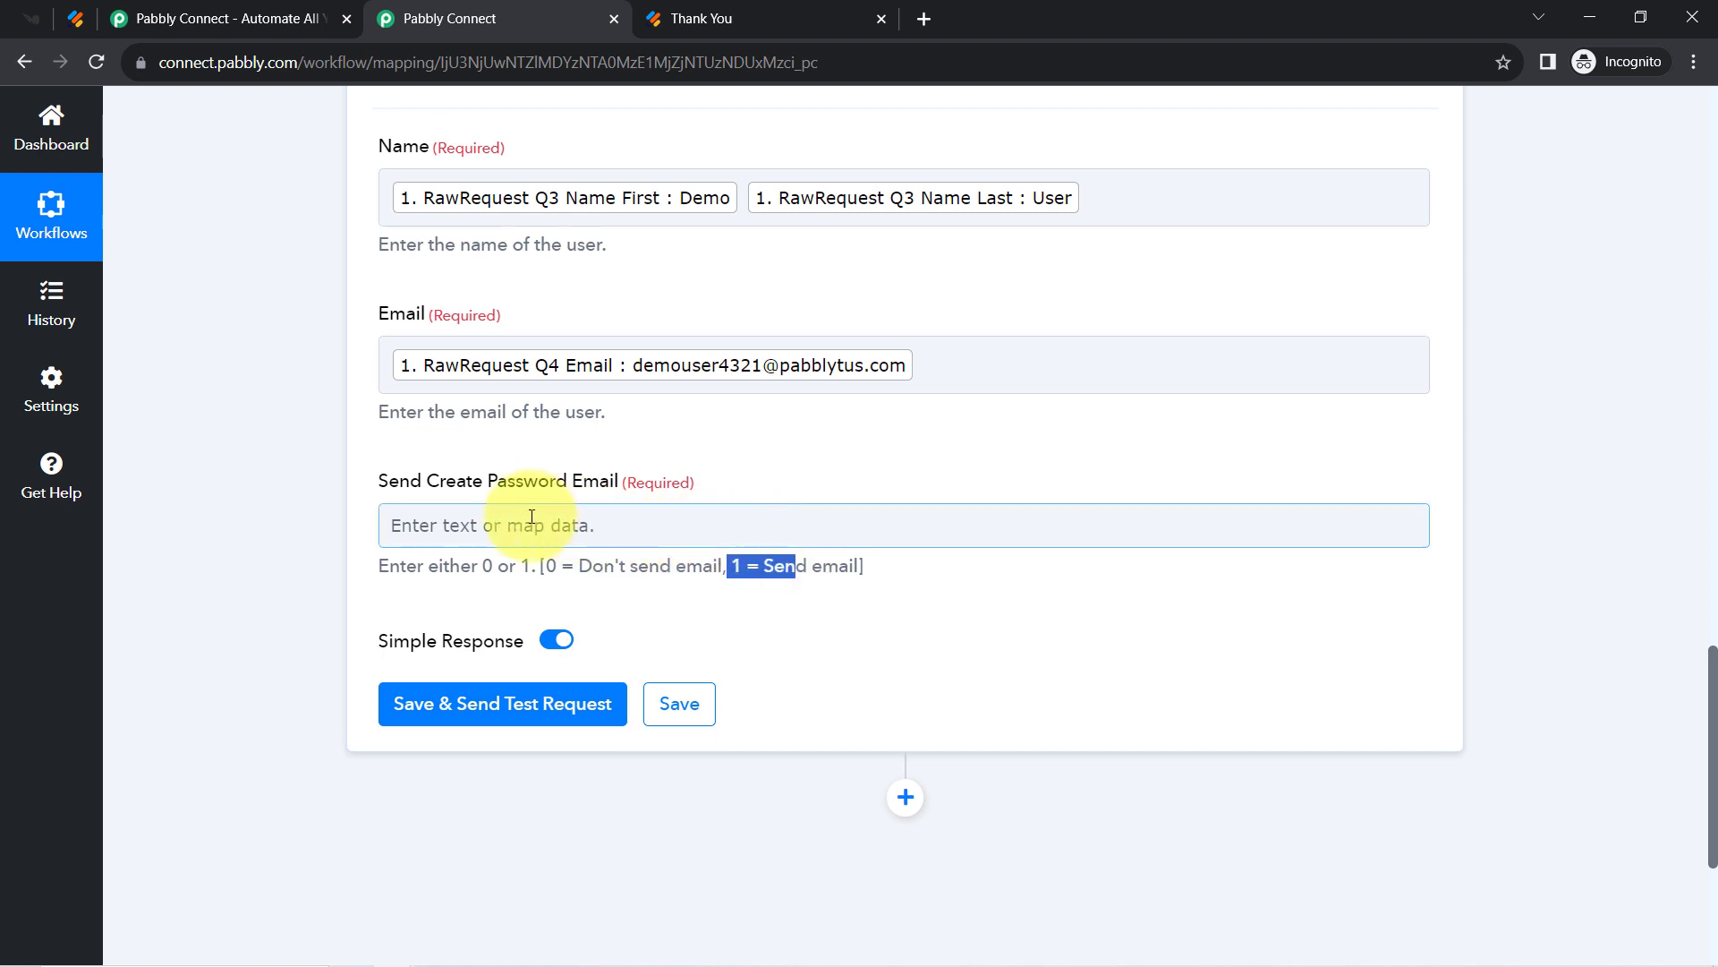
left_click(452, 525)
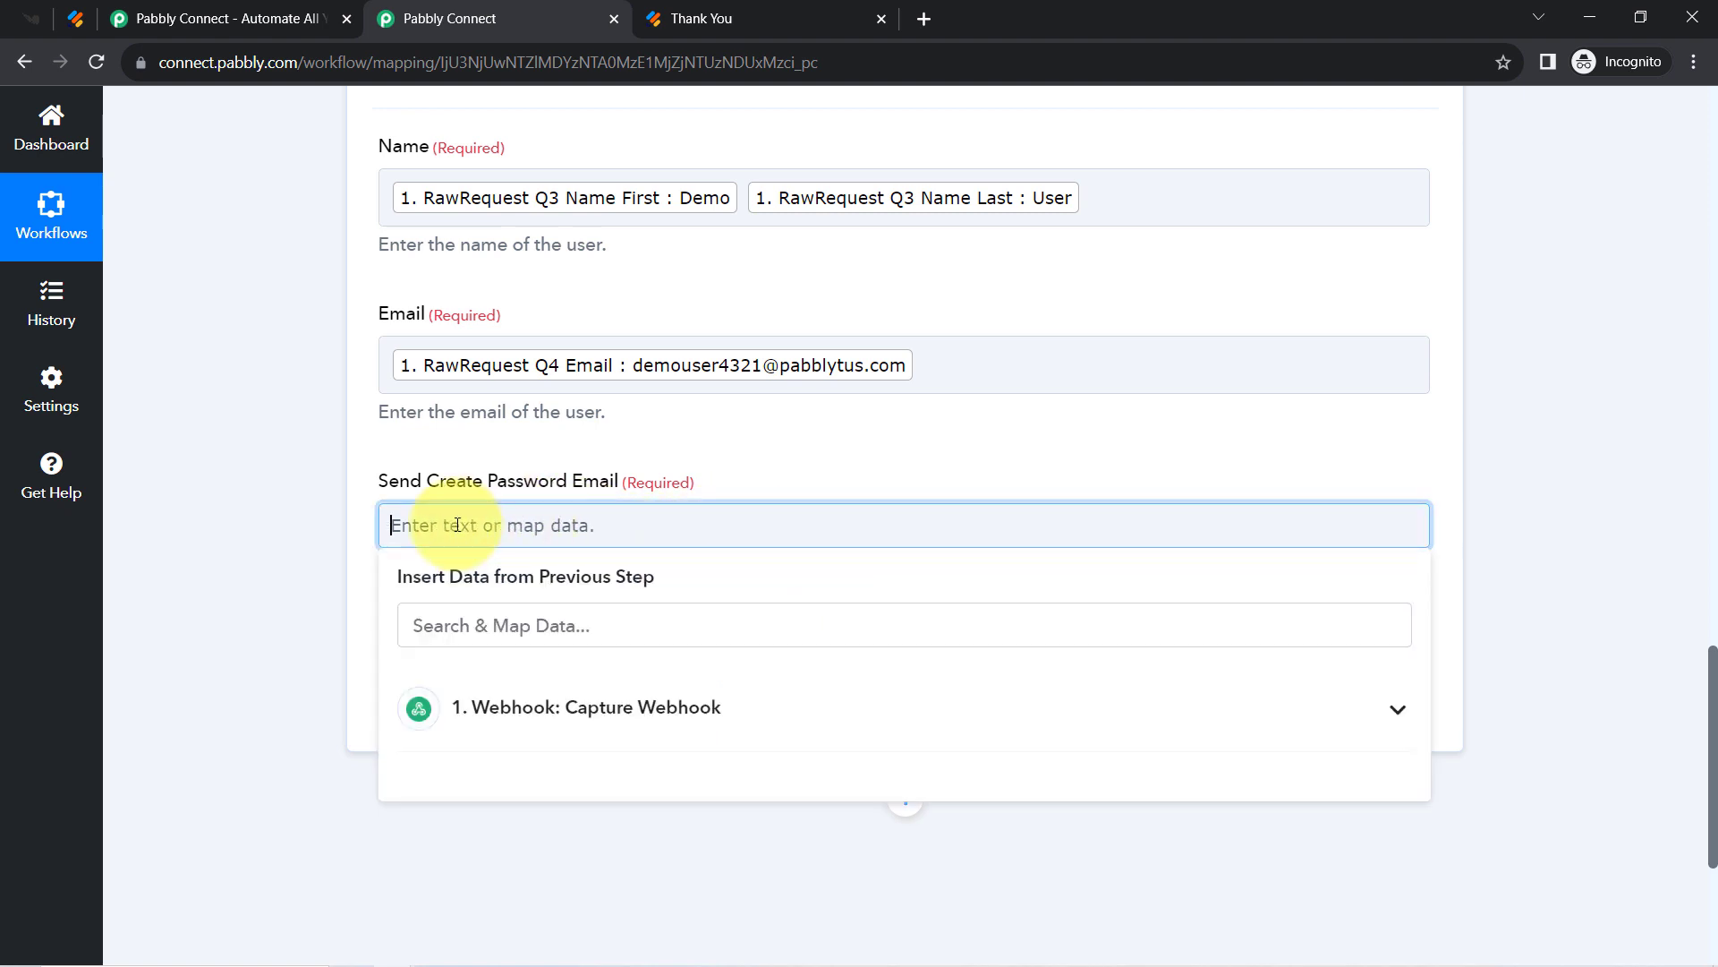
type("0")
left_click(211, 596)
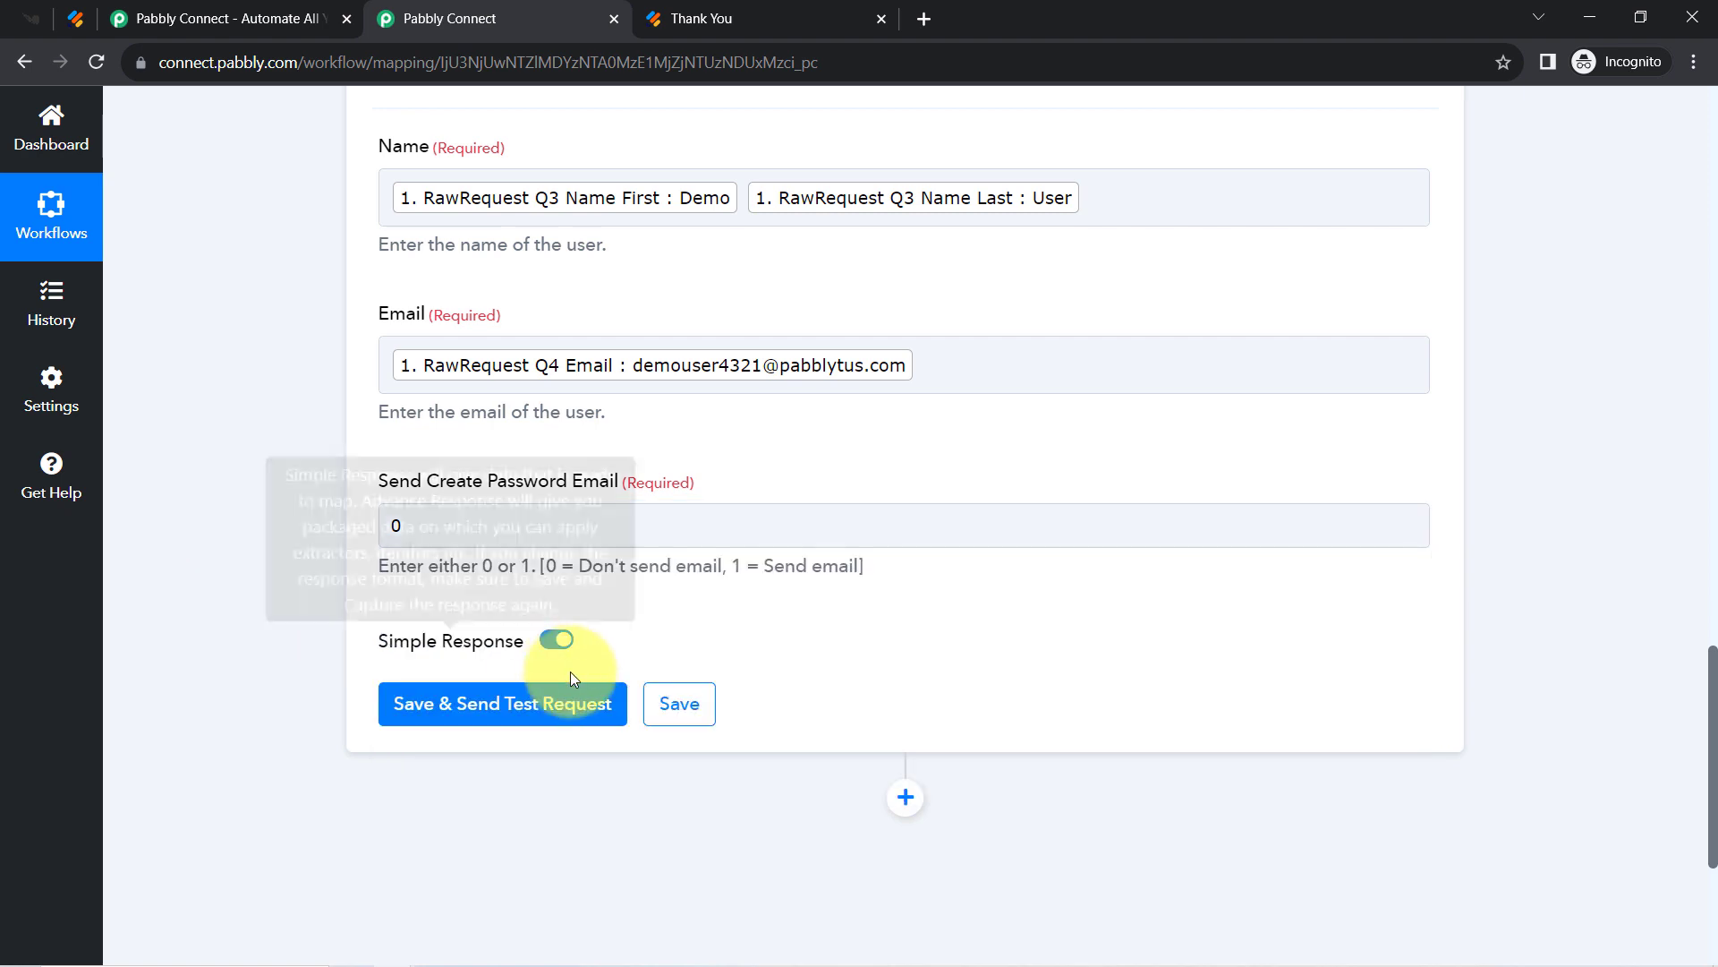
left_click(451, 716)
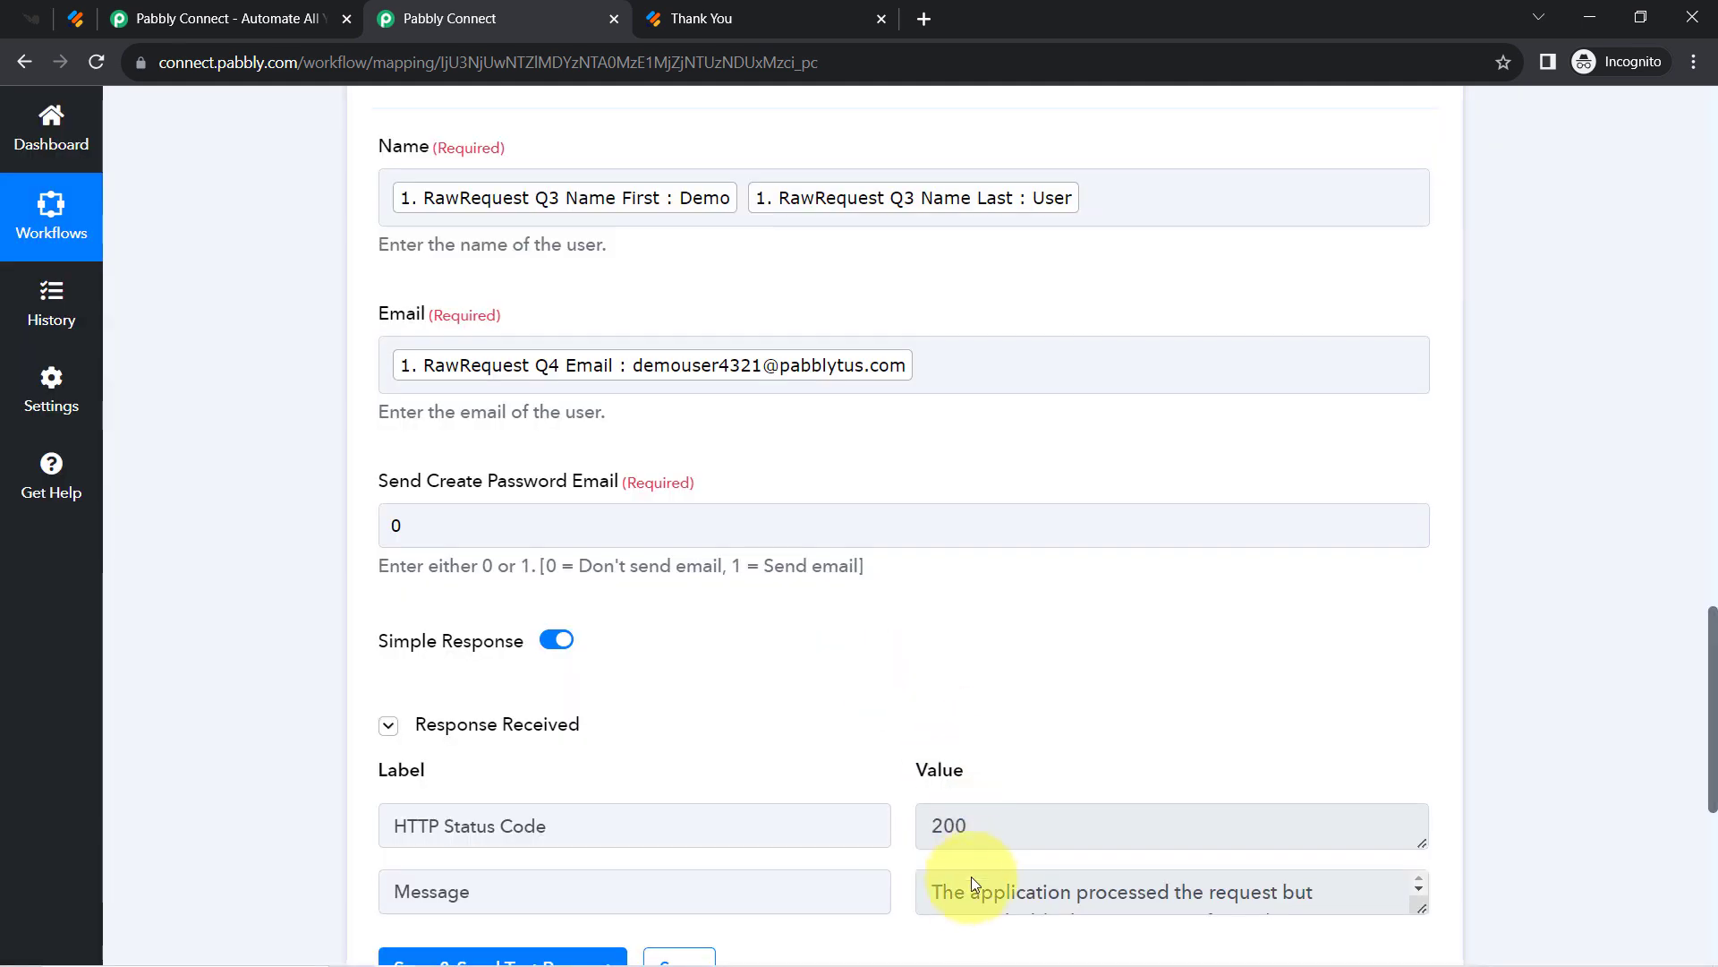
left_click(31, 18)
Confirm Demo User, created October 31, 2023, tops Knorish's most recent users list.
left_click(111, 521)
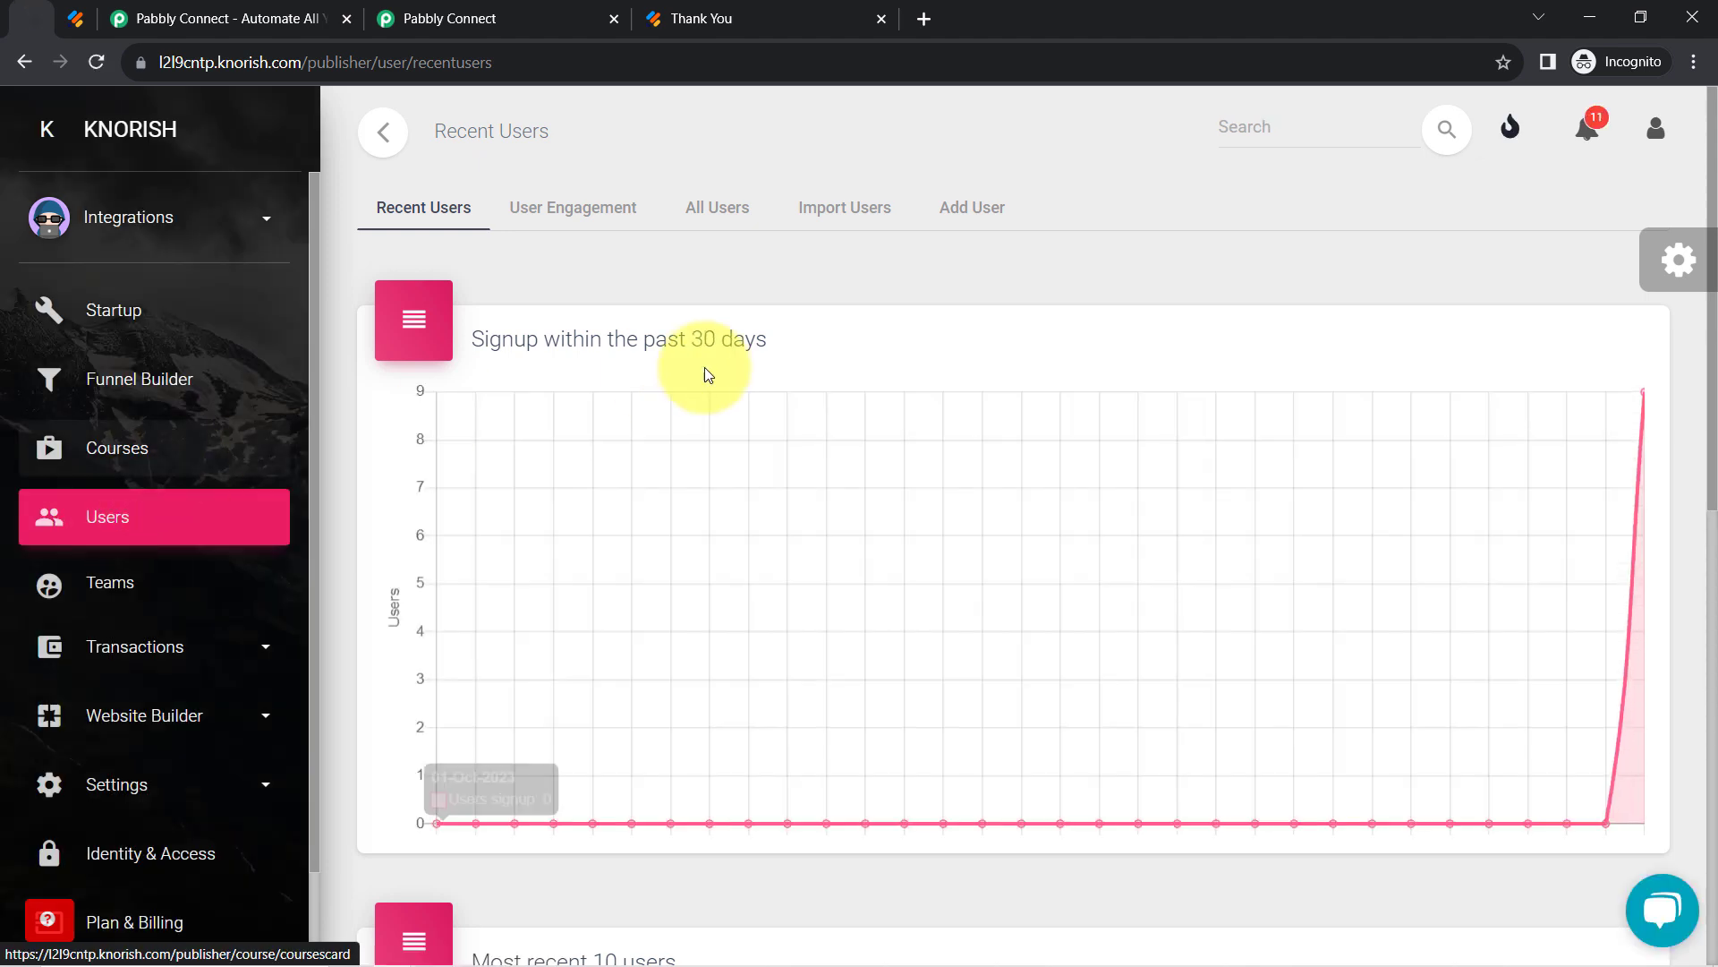
scroll(1710, 358, "down", 1)
scroll(1709, 367, "down", 1)
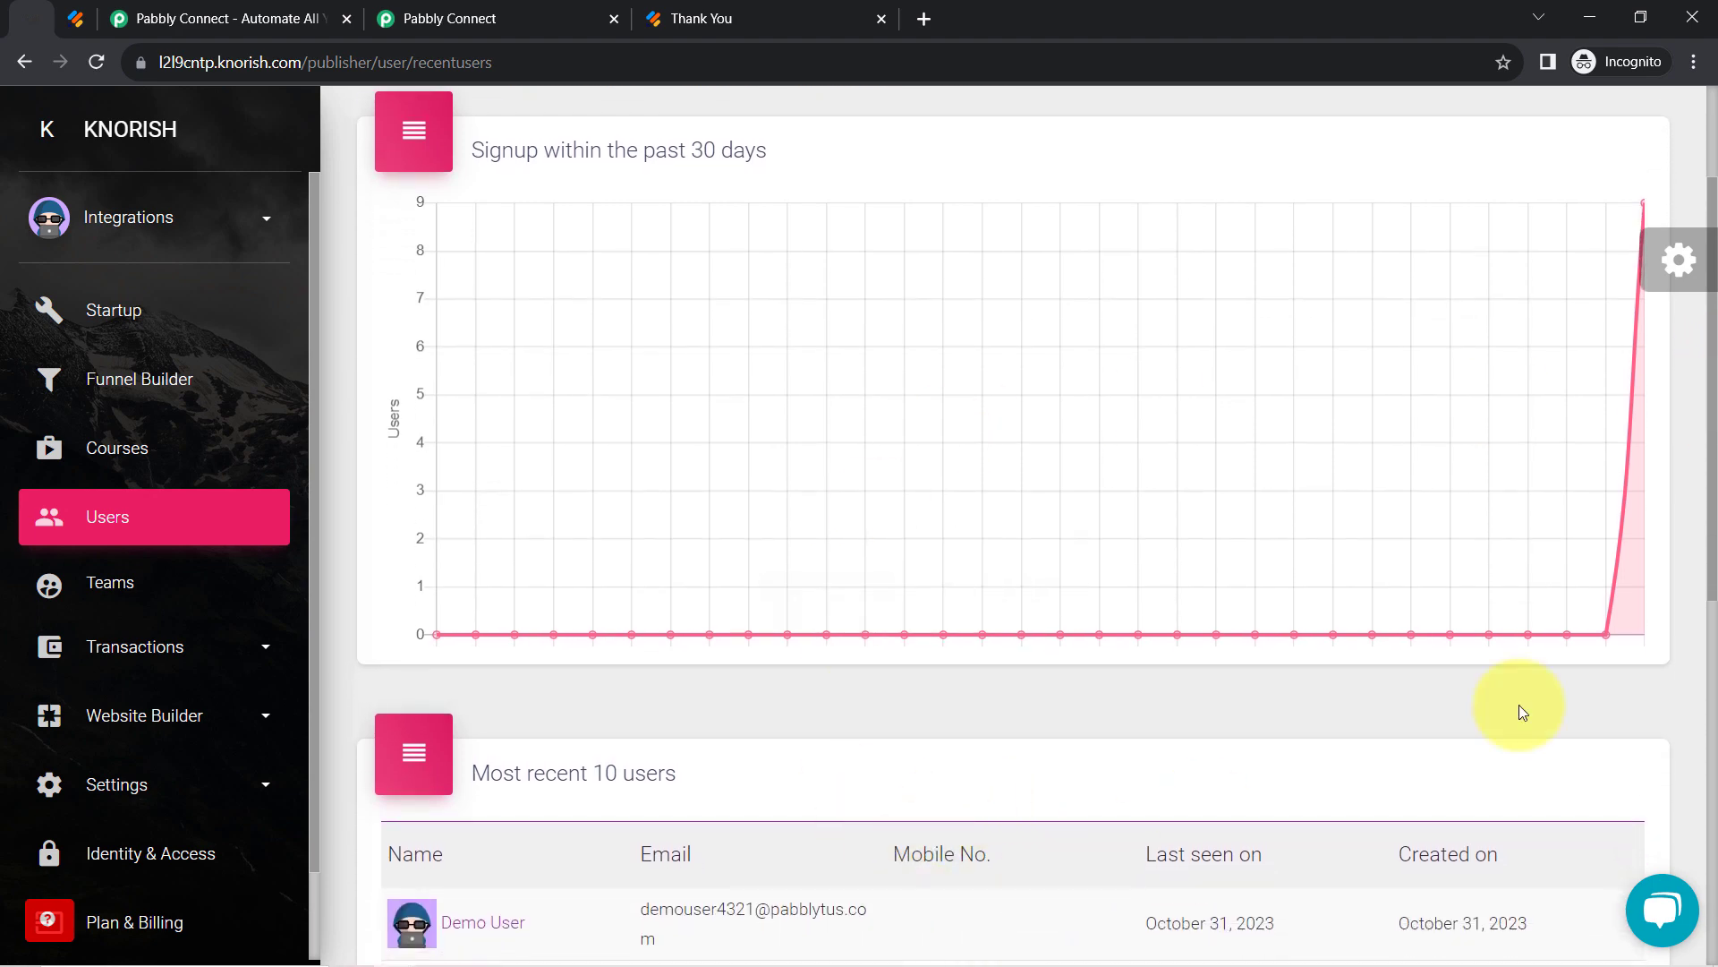
left_click_drag(1711, 468, 1712, 534)
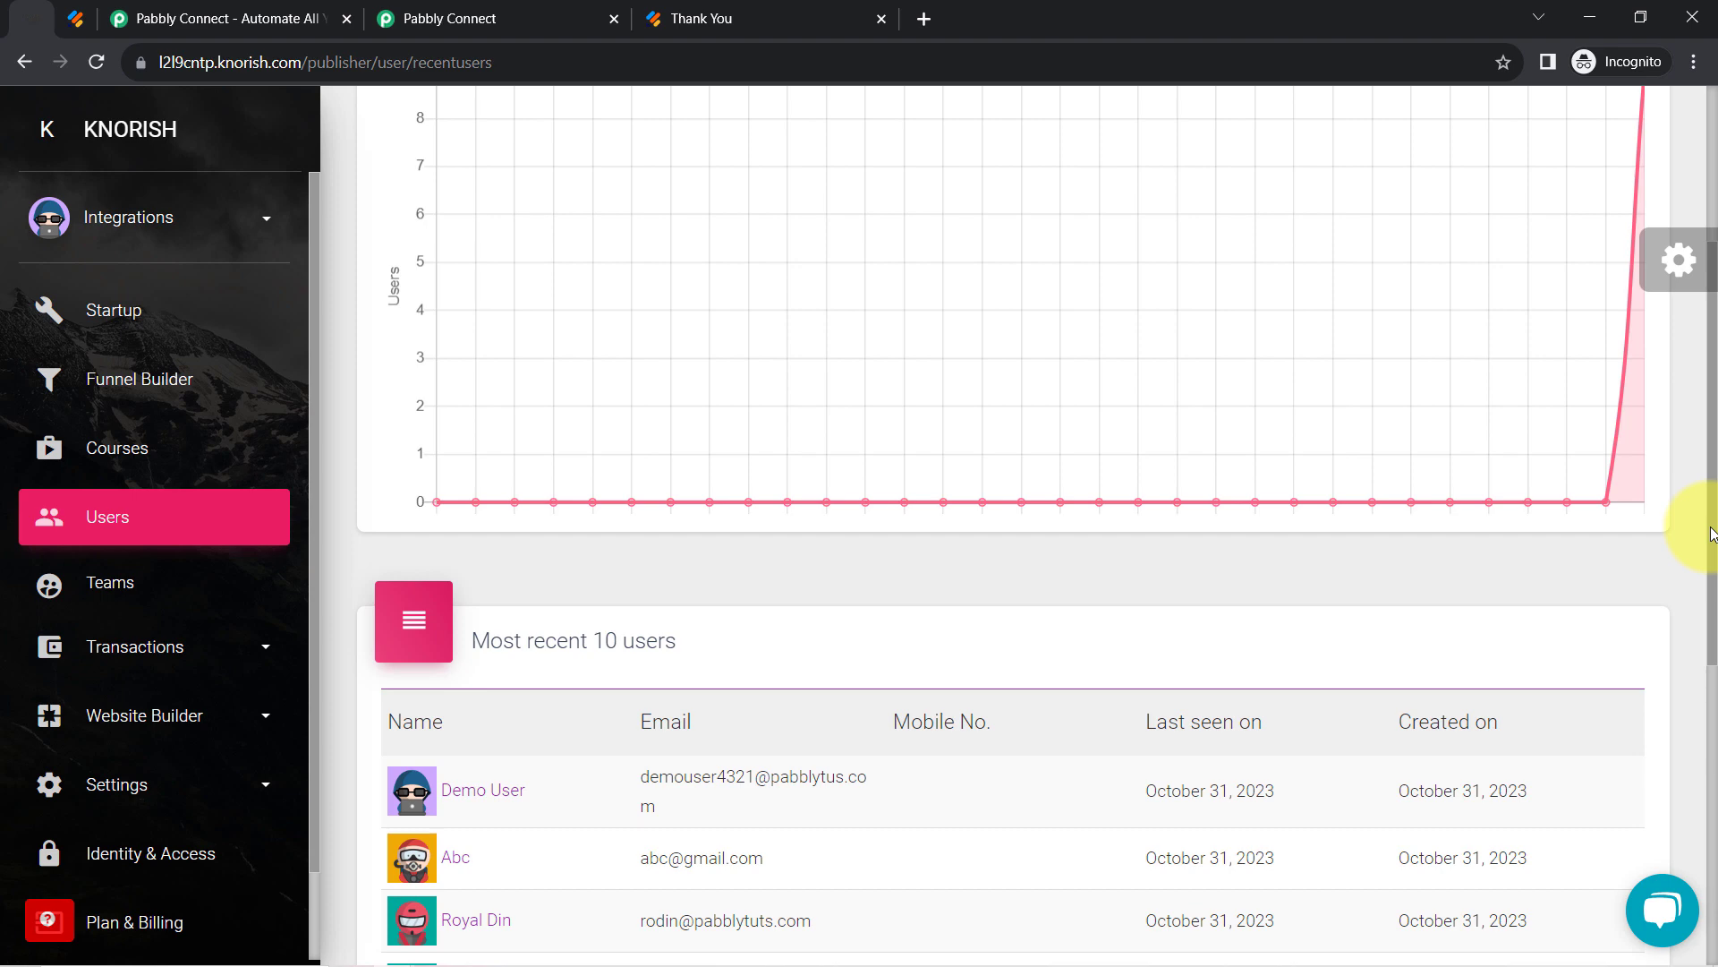
left_click(488, 18)
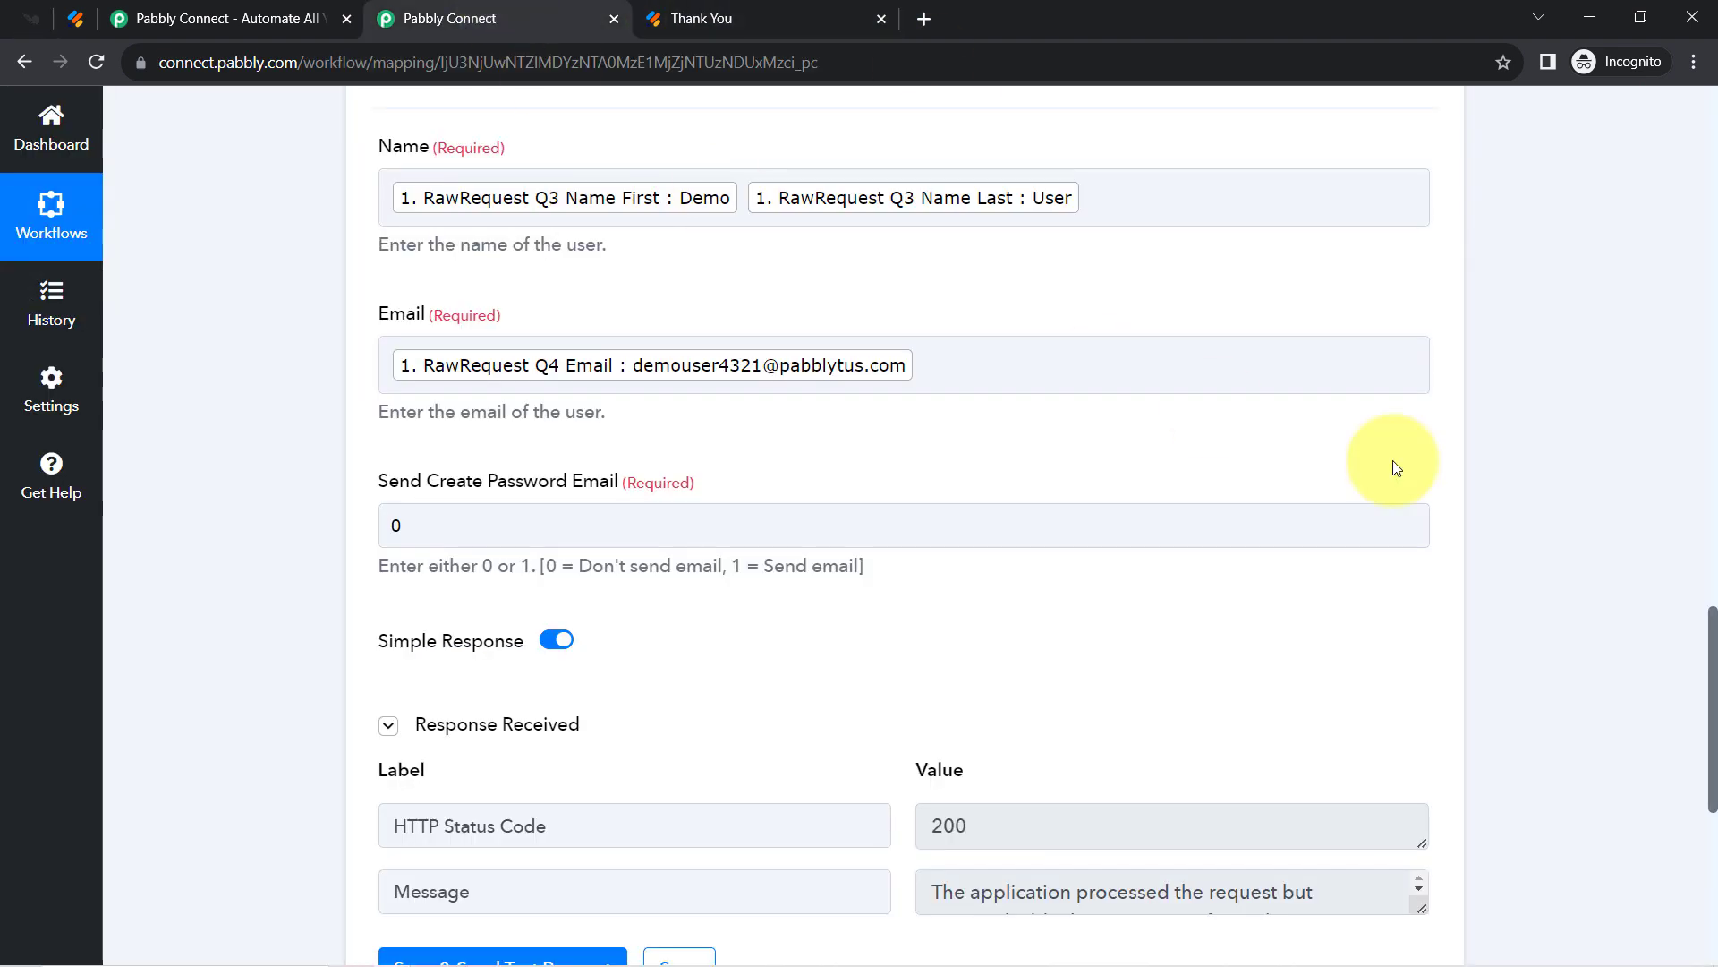
Collapse the webhook and Knorish cards, then copy the link from the Share Workflow dialog.
left_click_drag(1710, 638, 1711, 101)
left_click(660, 432)
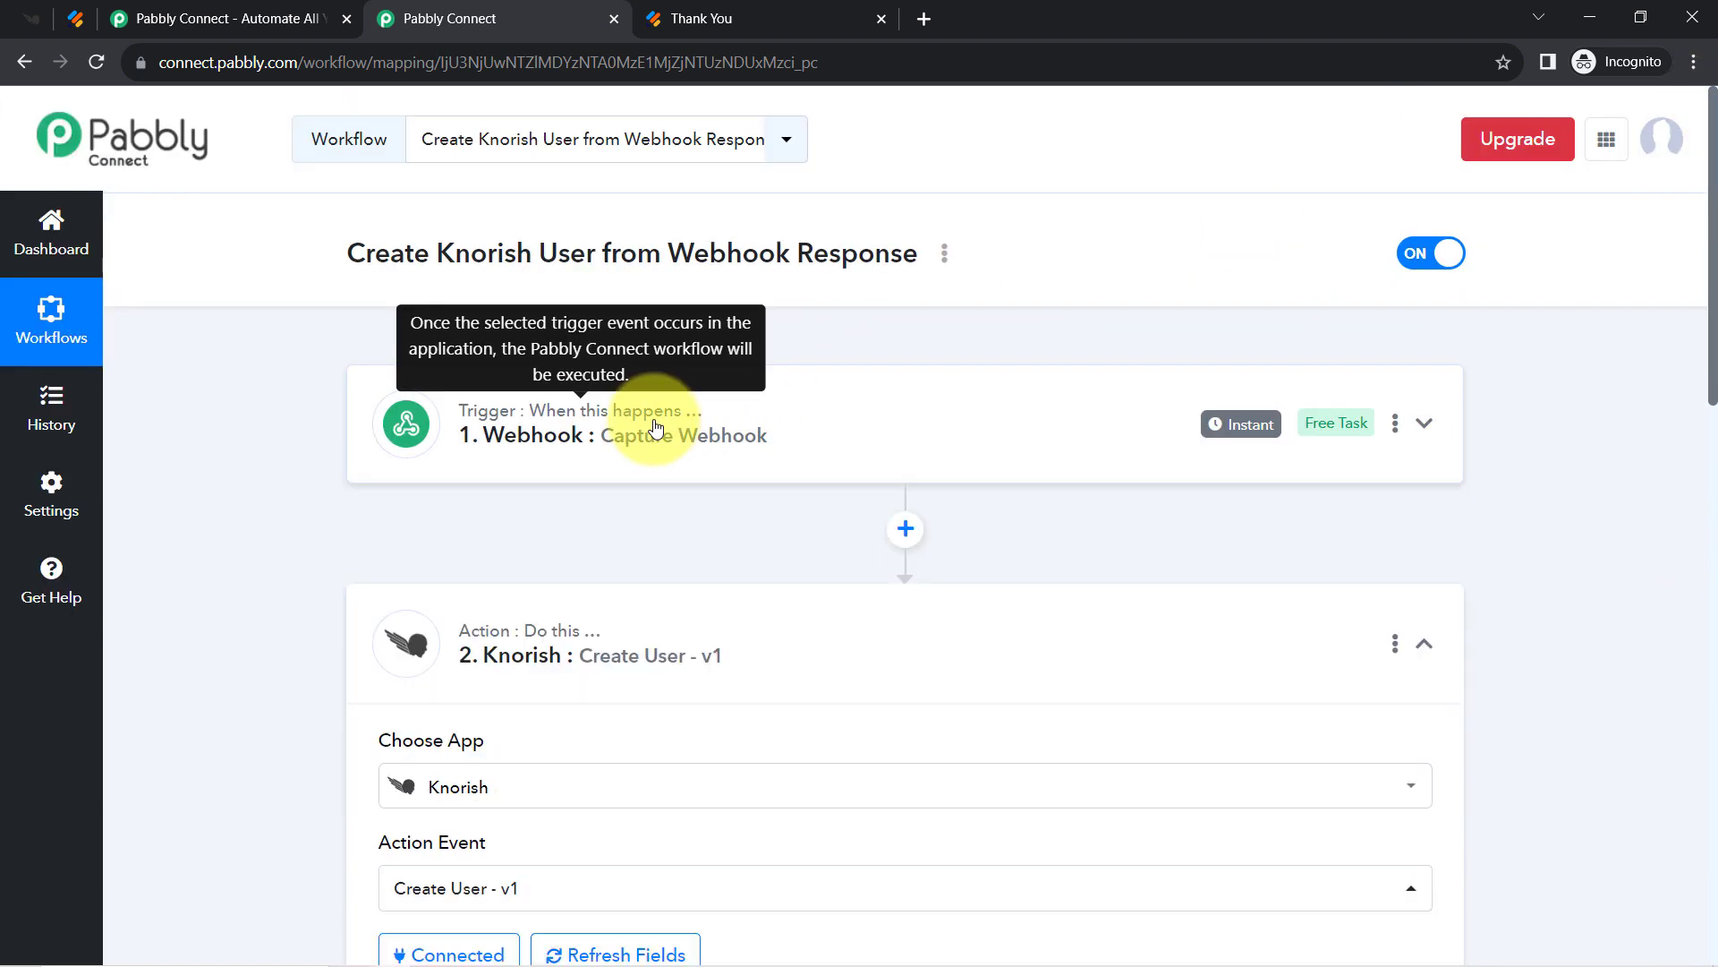
left_click(612, 658)
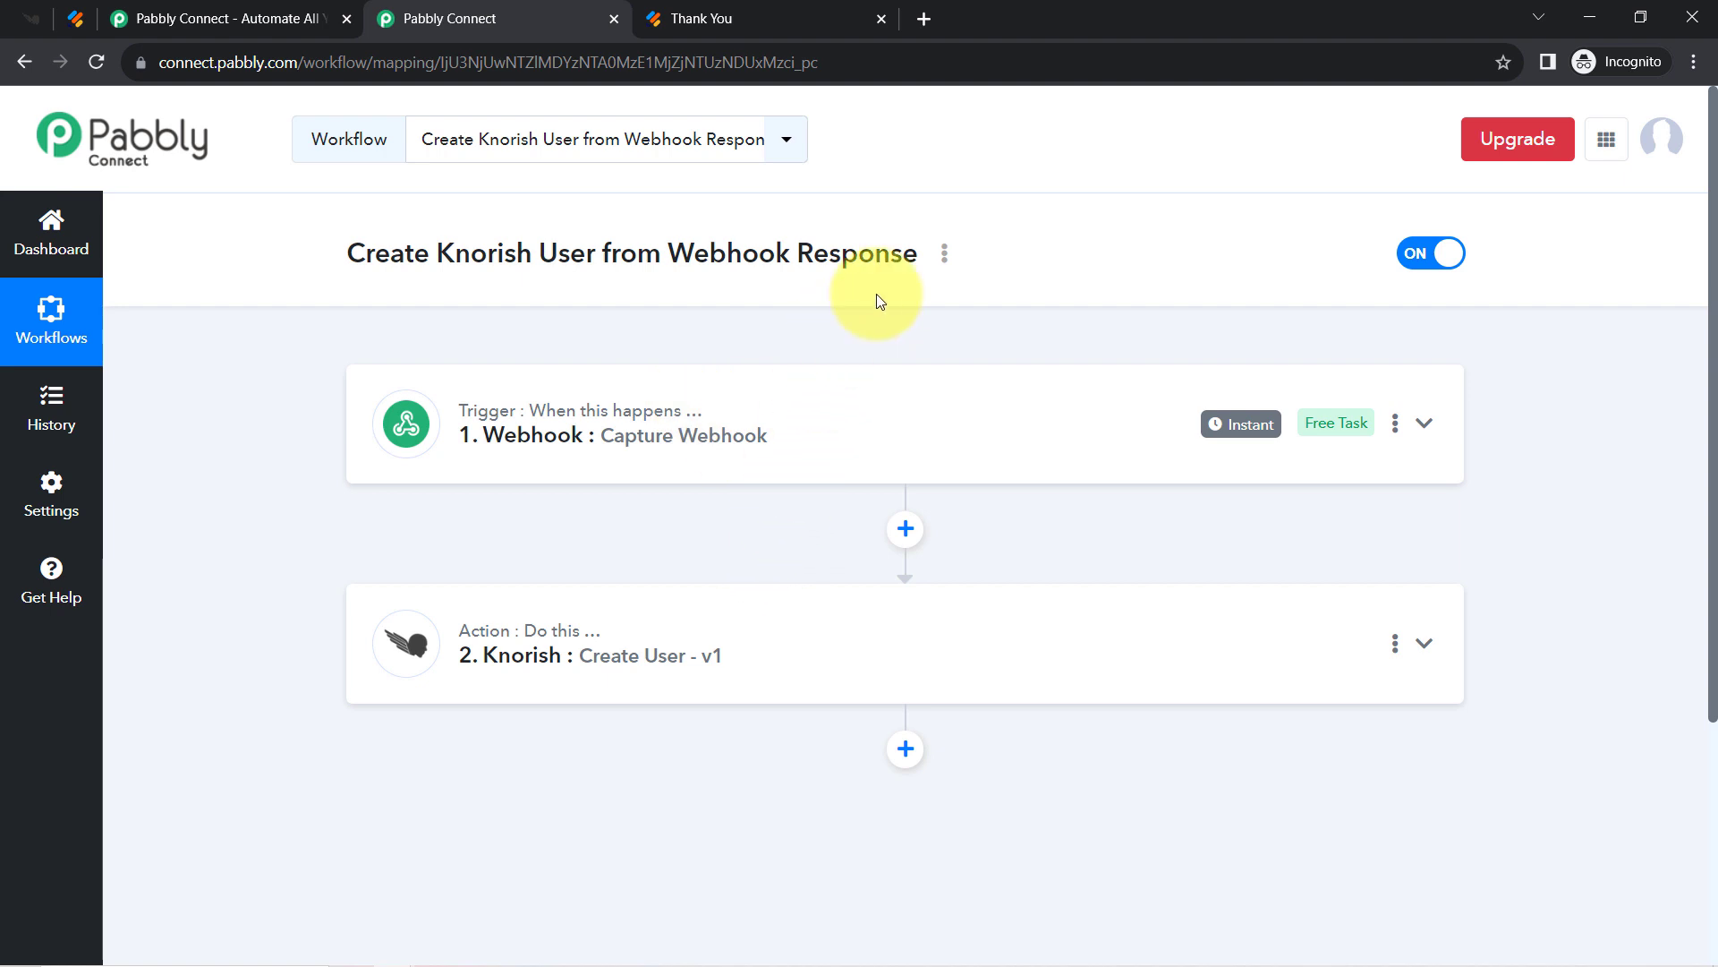
left_click(944, 258)
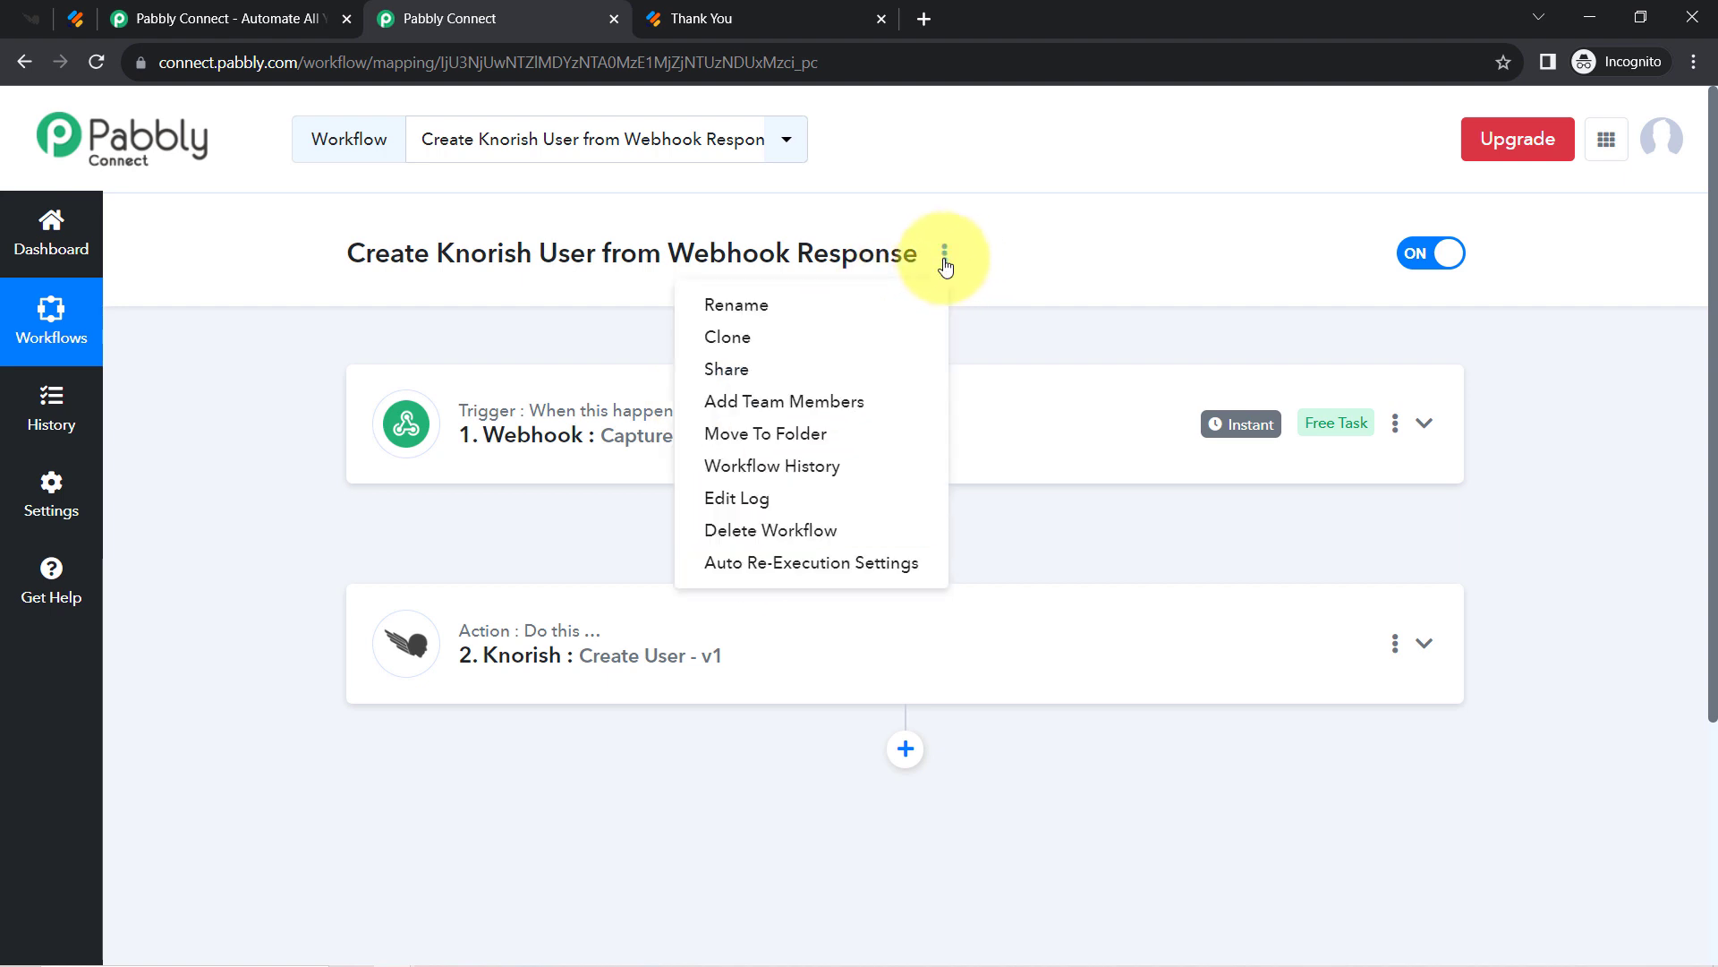
left_click(732, 376)
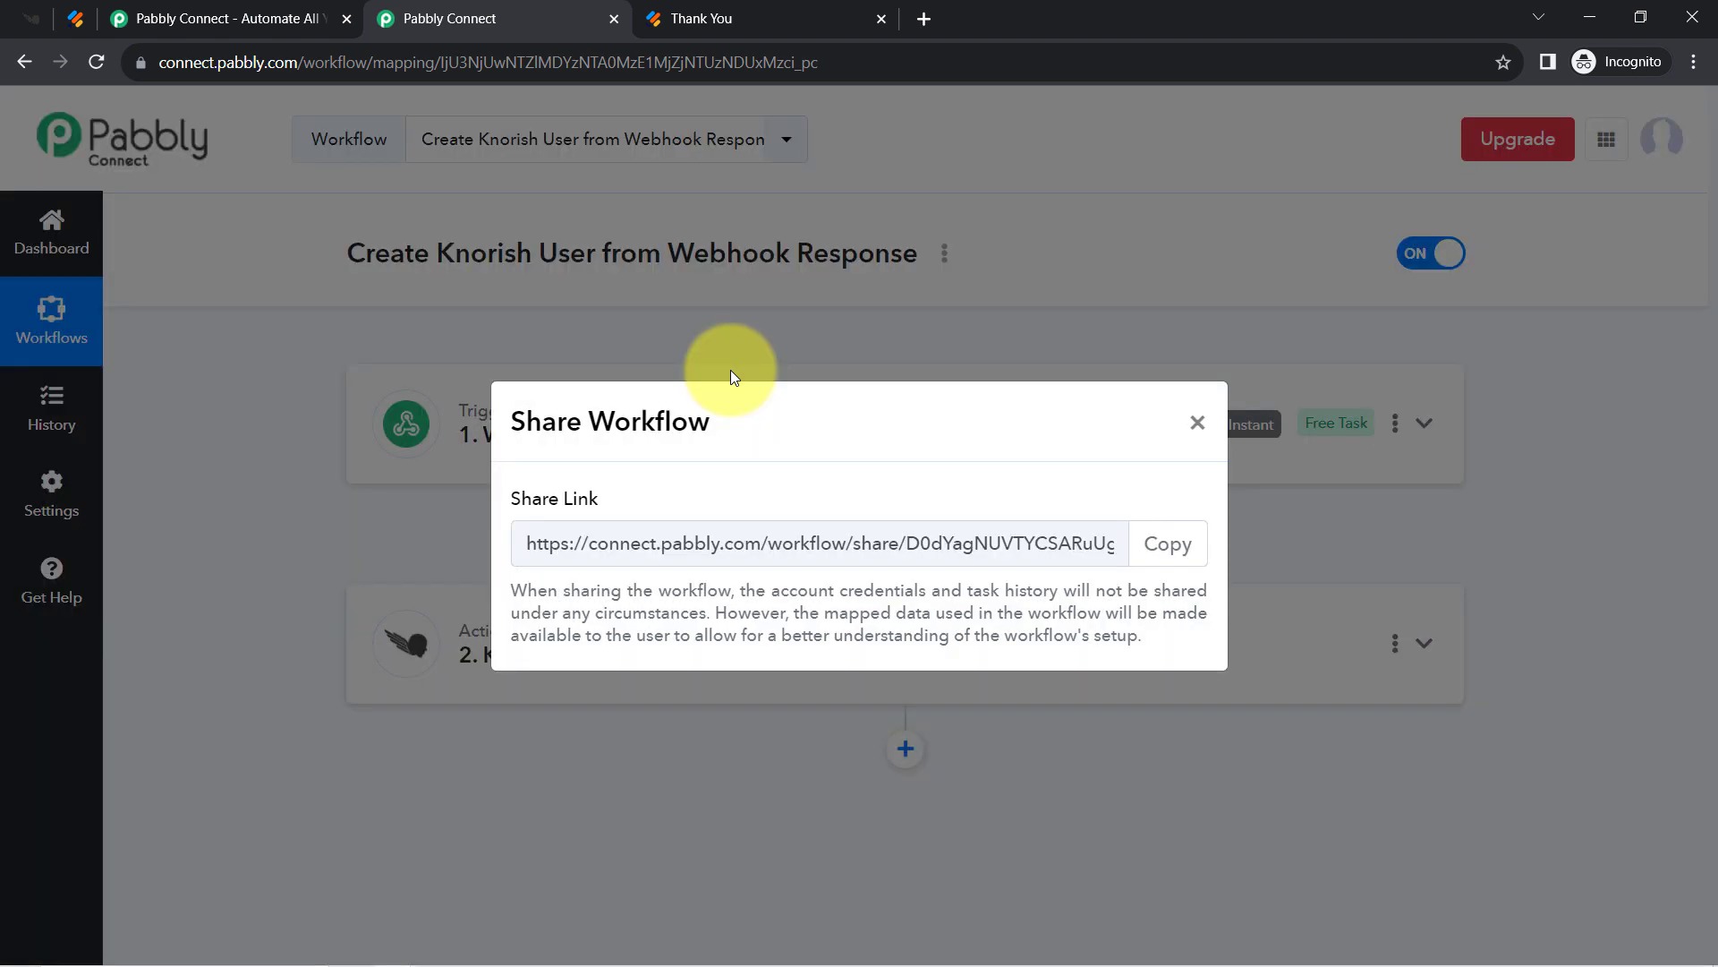
left_click(1162, 543)
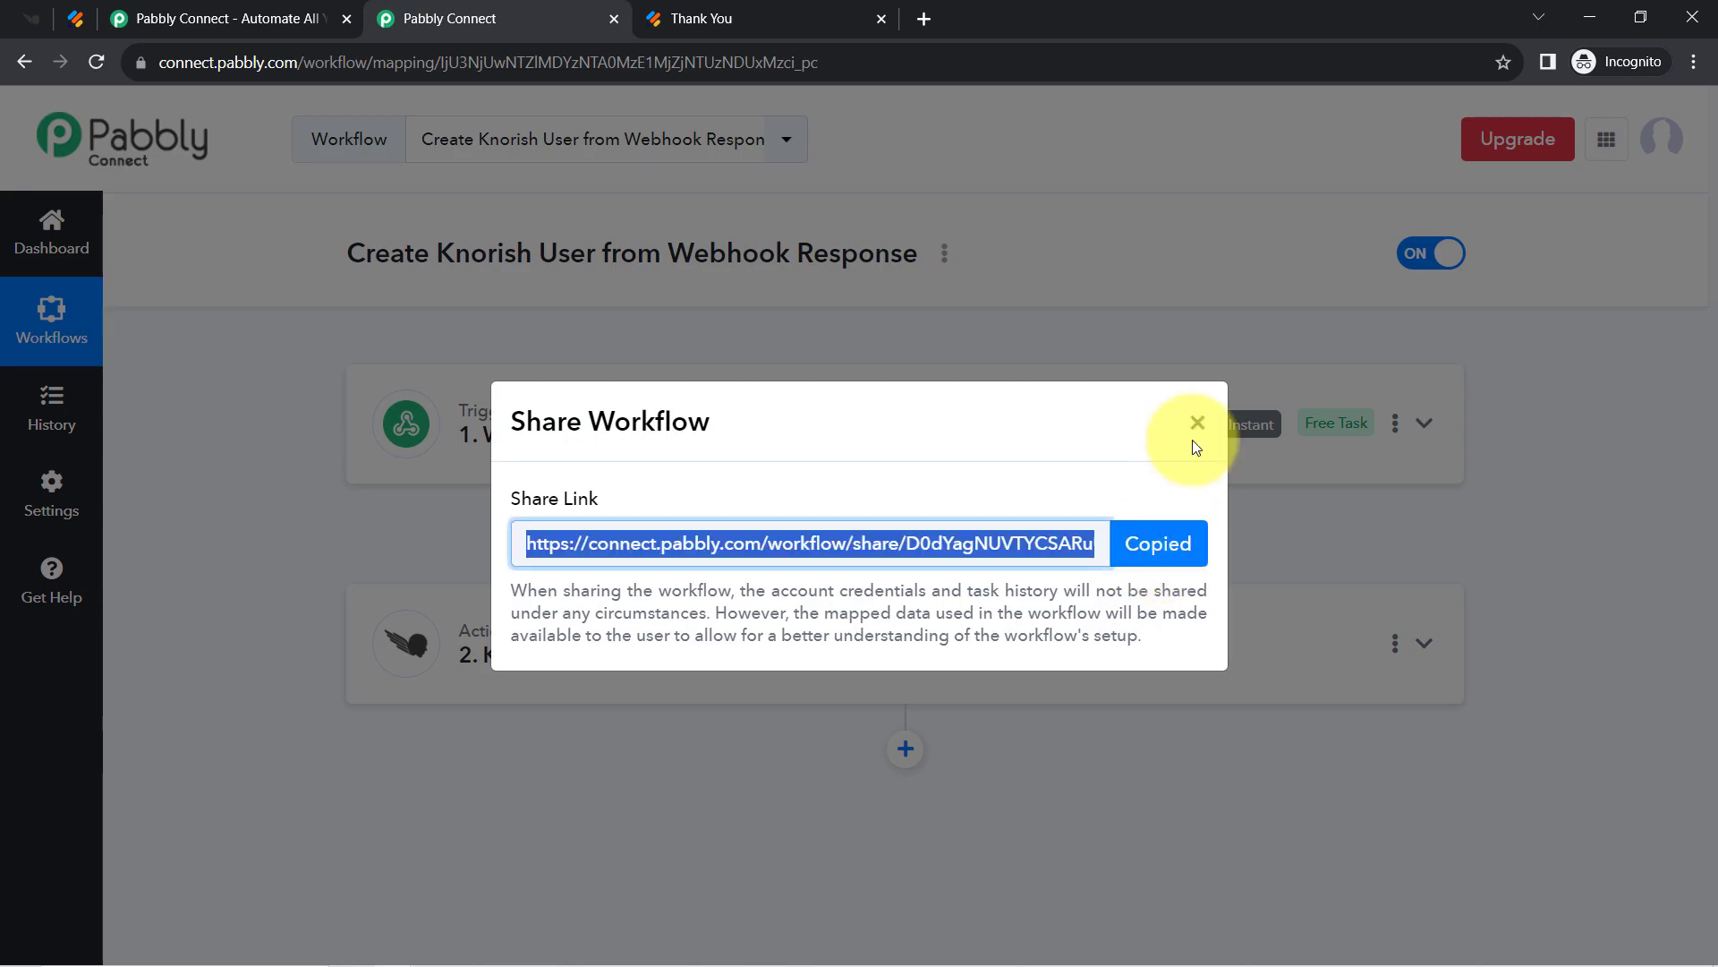